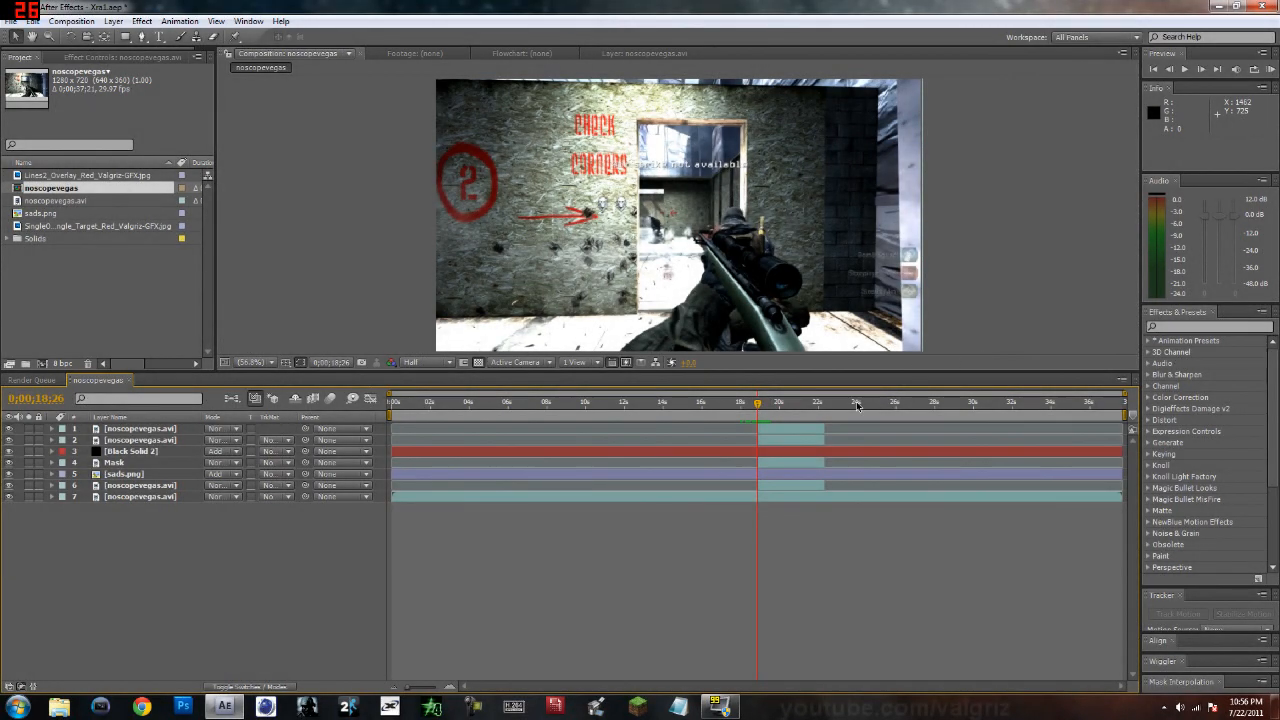
Examine the doorway effect around 0;00;19;03, toggling the topmost noscopevegas.avi layer's visibility for comparison.
drag(759, 407, 762, 407)
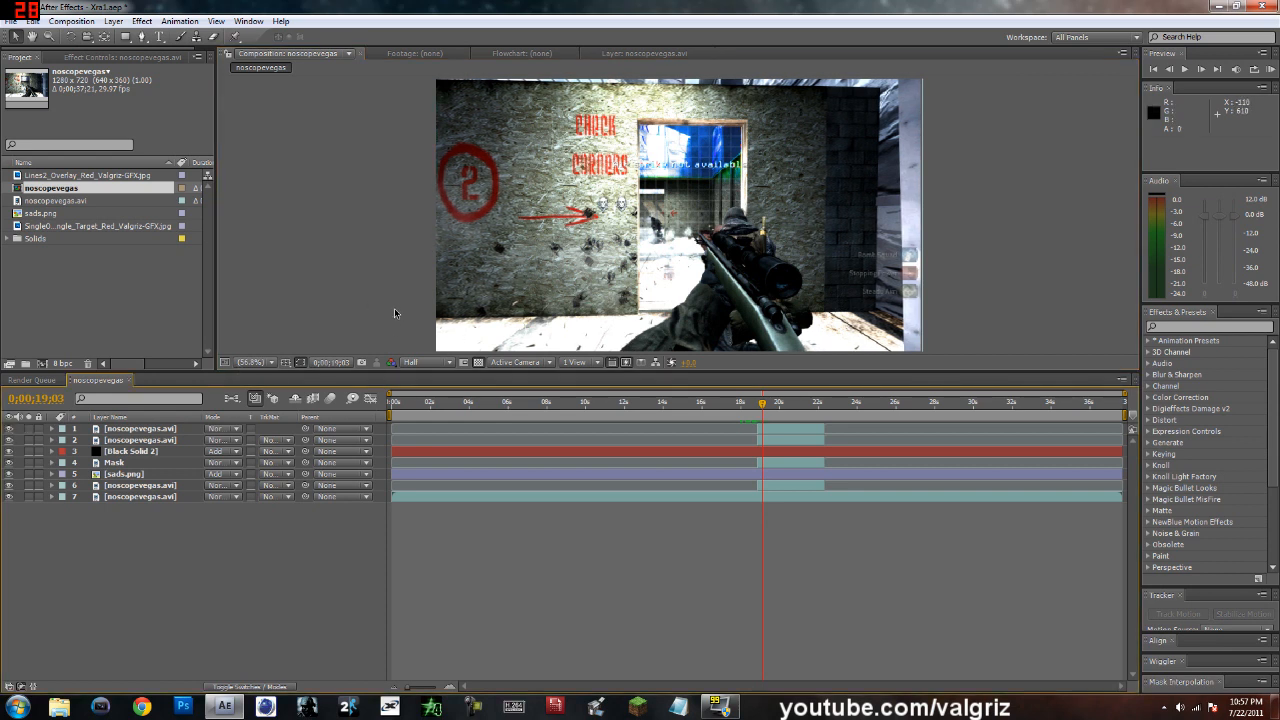
click(9, 429)
scroll(401, 256, up, 2)
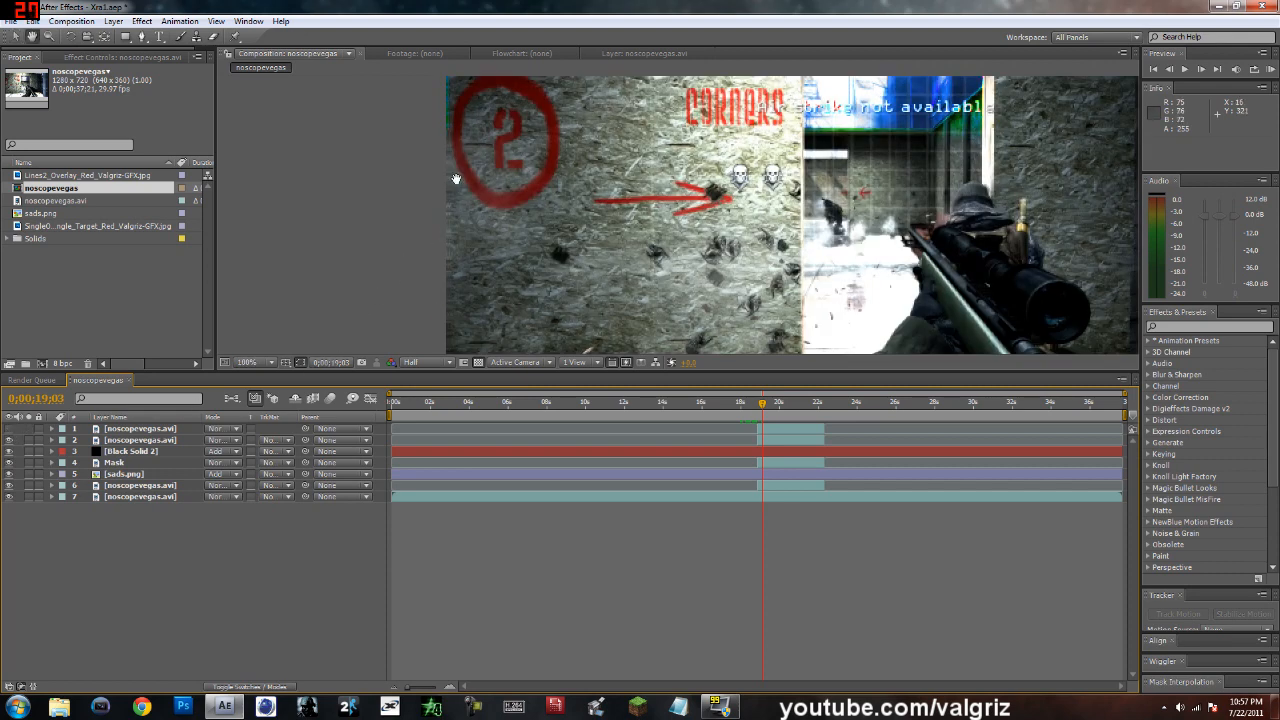
scroll(430, 240, up, 3)
key(space)
drag(626, 216, 234, 208)
drag(427, 227, 485, 209)
drag(272, 310, 587, 289)
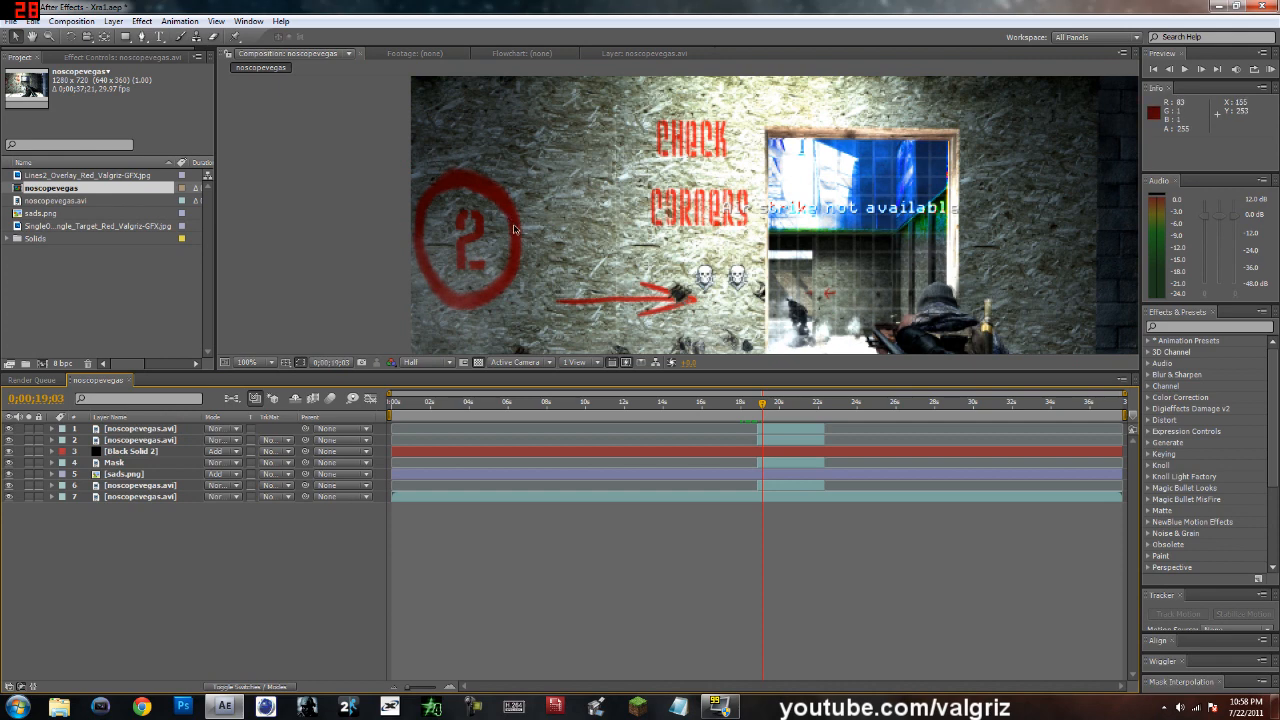
scroll(520, 244, down, 1)
key(space)
drag(562, 300, 558, 262)
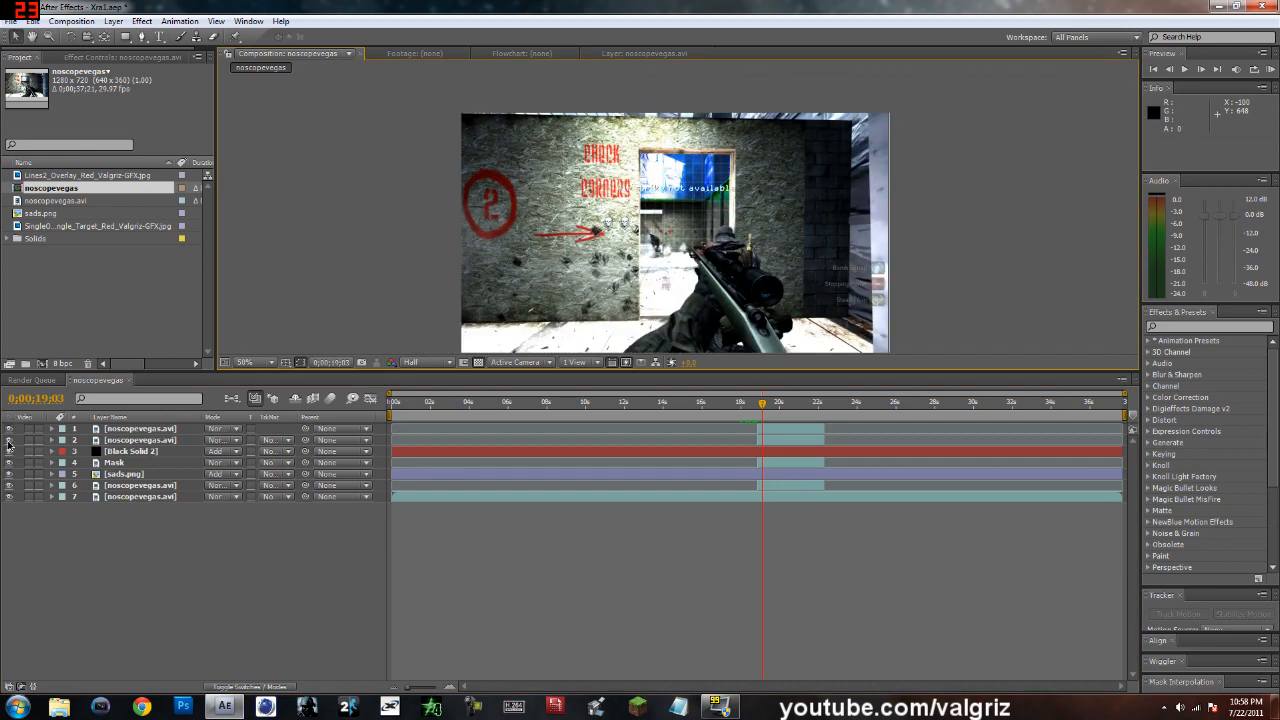
key(space)
drag(642, 318, 586, 309)
scroll(604, 283, up, 1)
key(space)
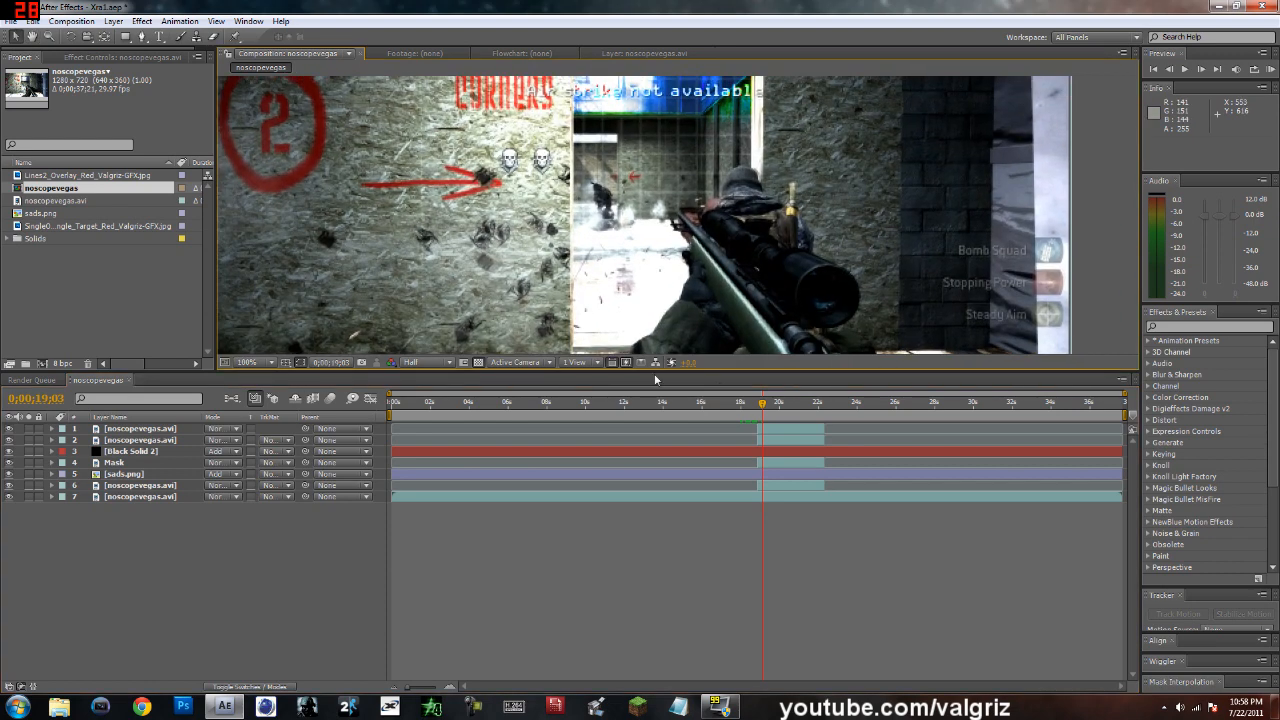
Compare the frame near 0;00;19;25 with the second noscopevegas.avi layer hidden and shown, and inspect its mask around the gun.
drag(763, 404, 779, 406)
click(9, 440)
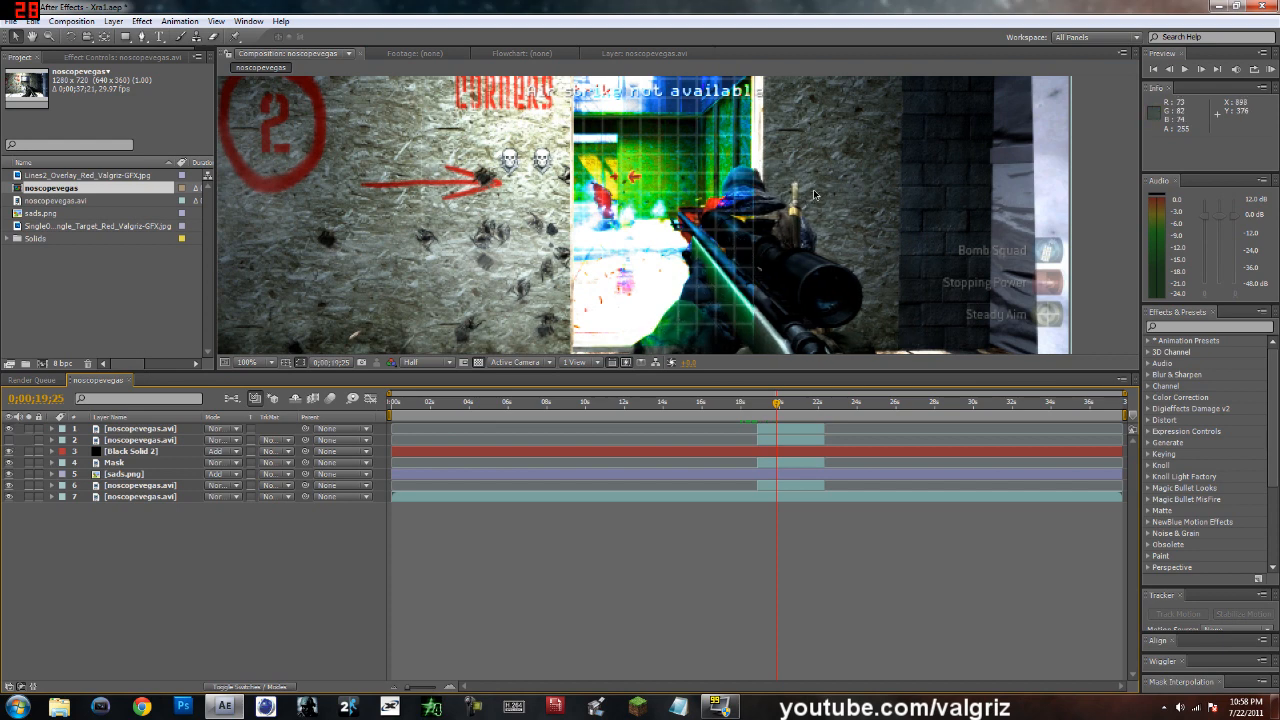
click(10, 441)
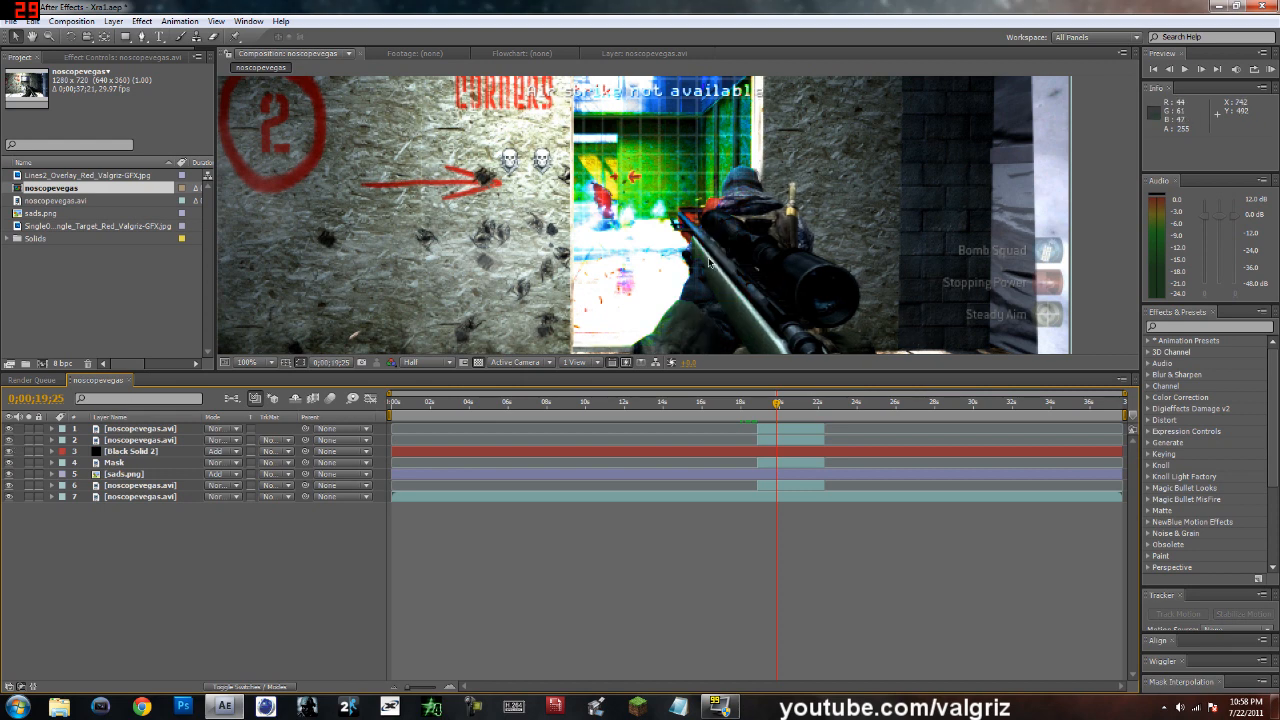
click(141, 443)
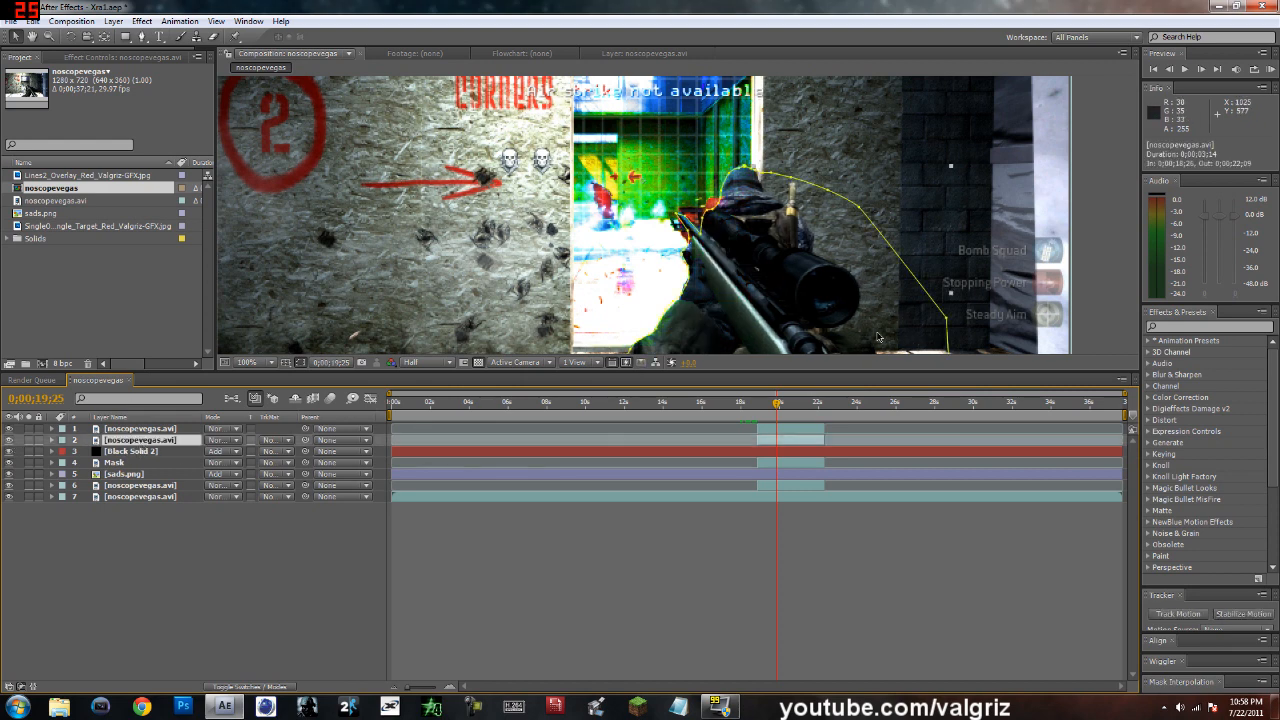
click(1098, 246)
drag(776, 405, 776, 406)
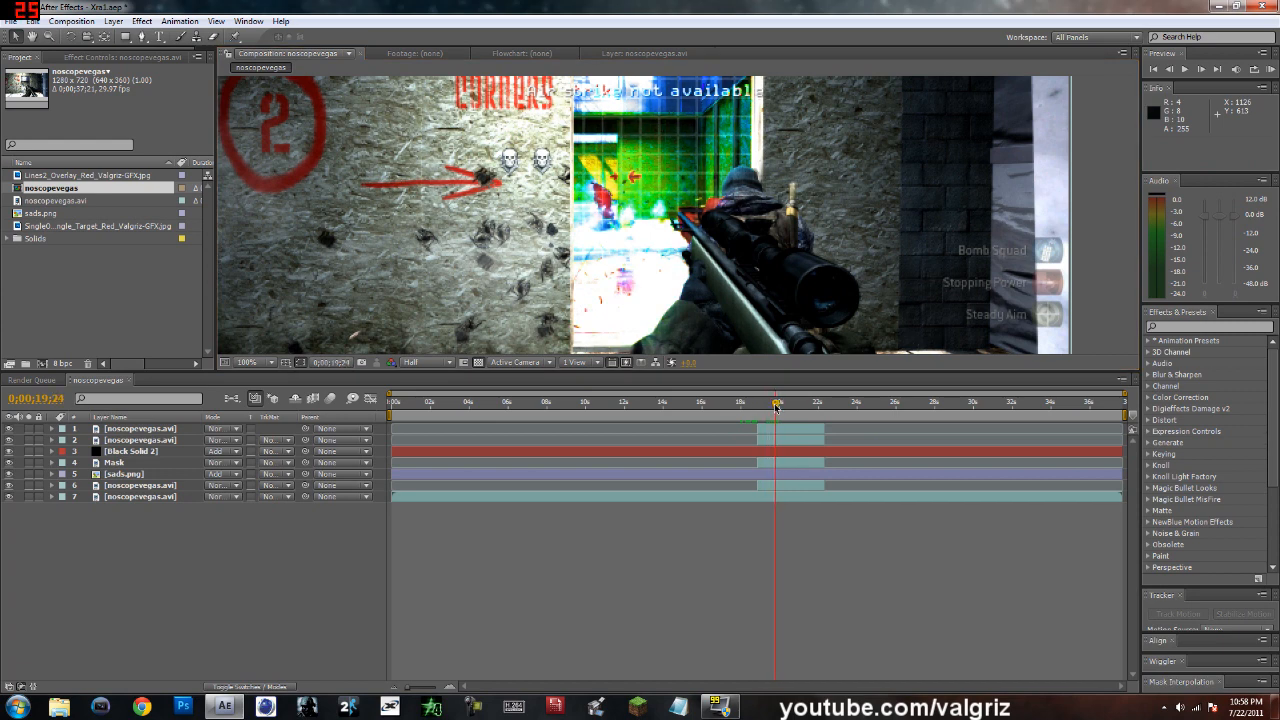
Toggle the Black Solid 2 and Mask layers off and on to examine what each contributes to the doorway.
click(9, 452)
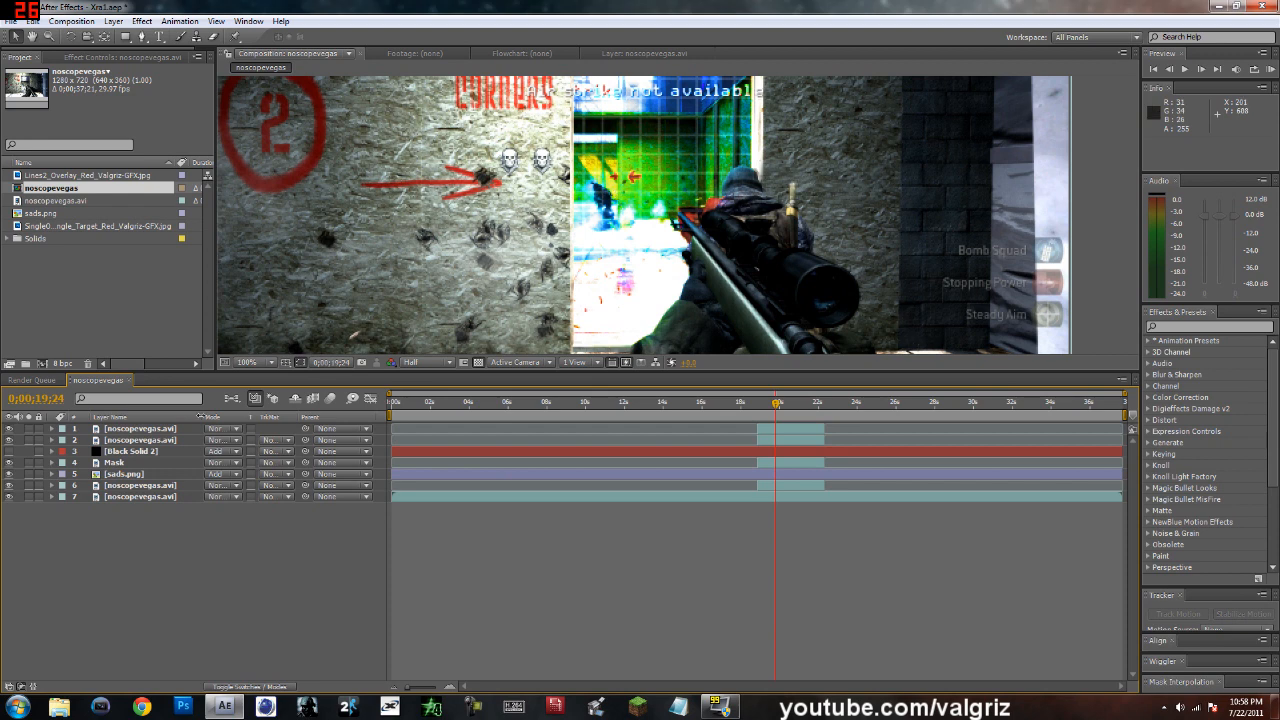
click(9, 452)
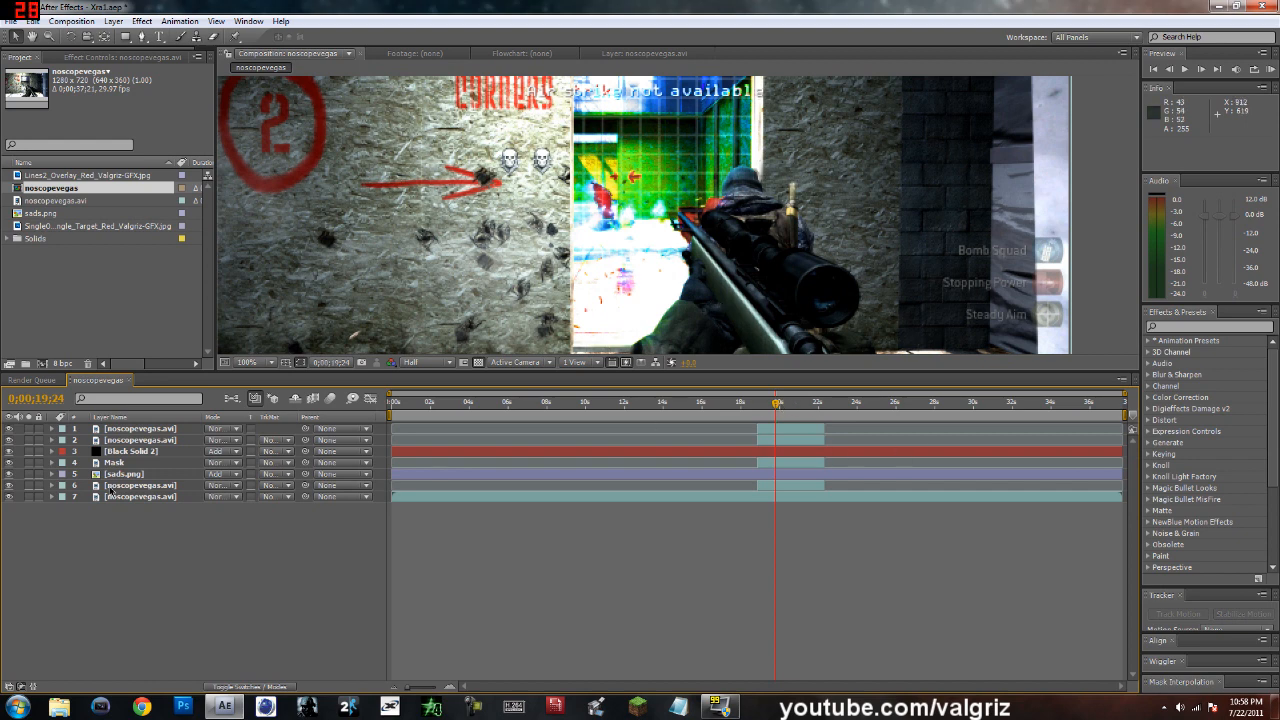
click(8, 465)
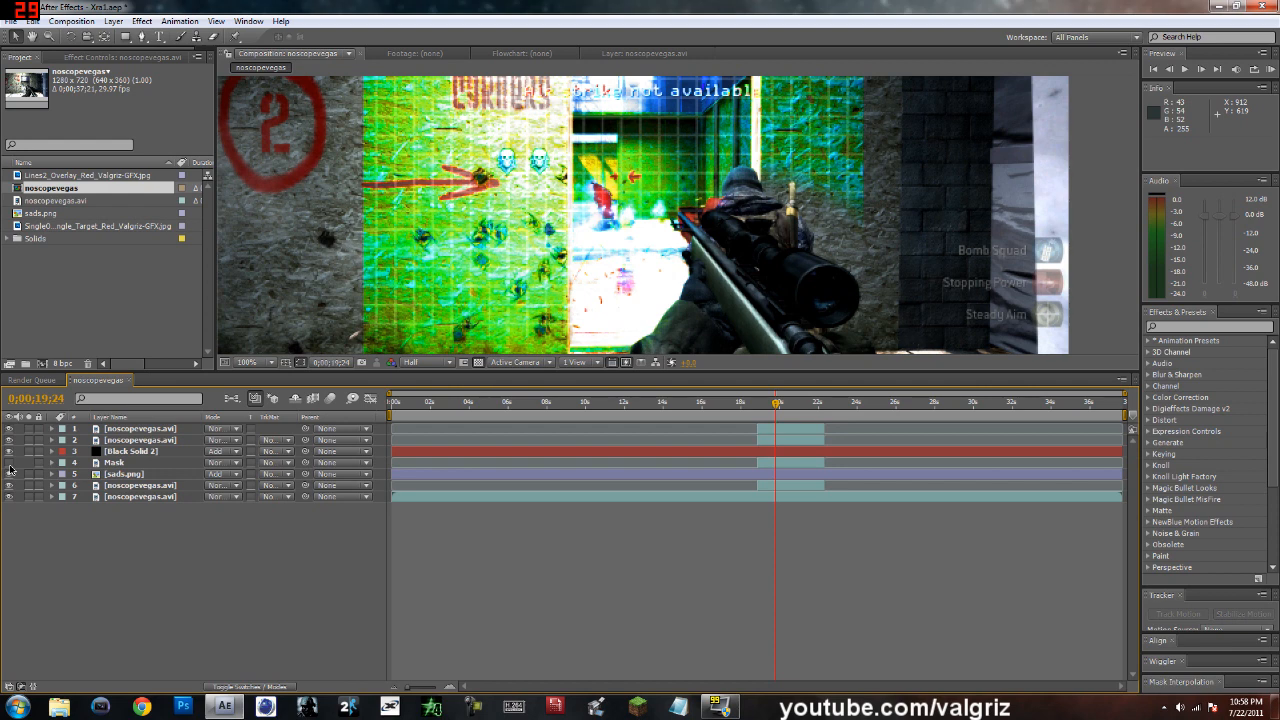
scroll(352, 298, down, 2)
drag(445, 260, 456, 276)
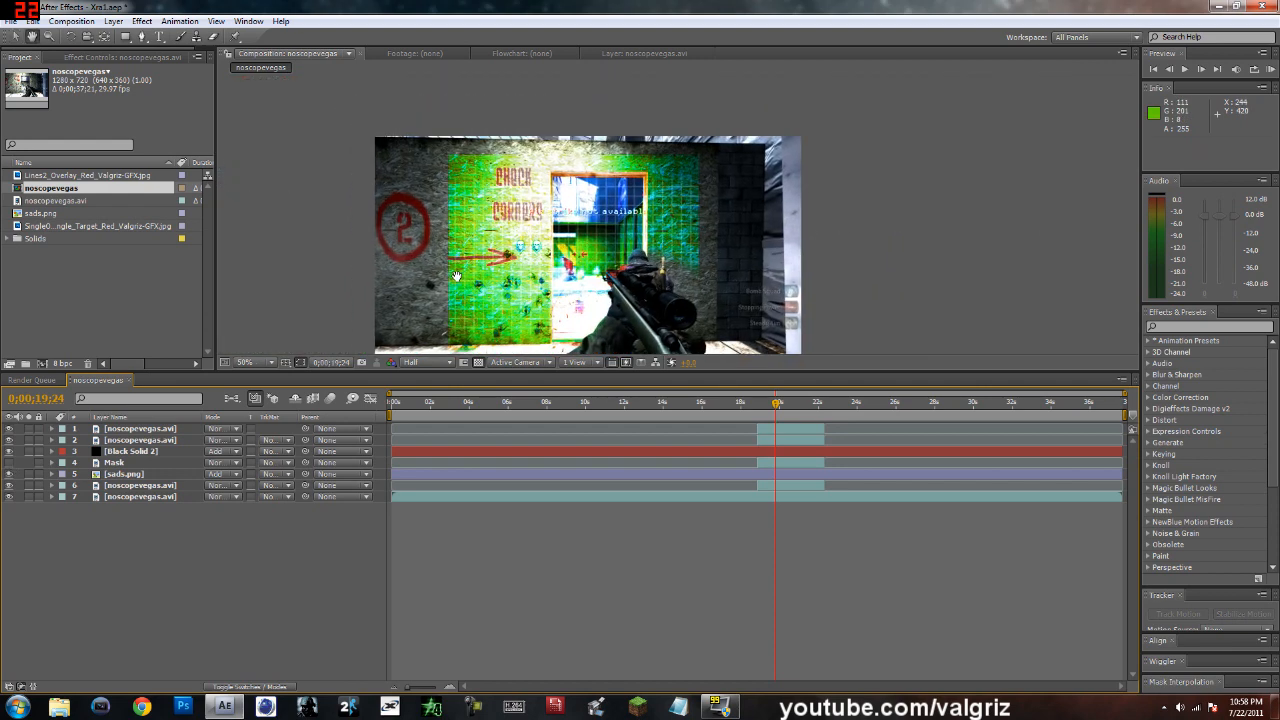
click(10, 465)
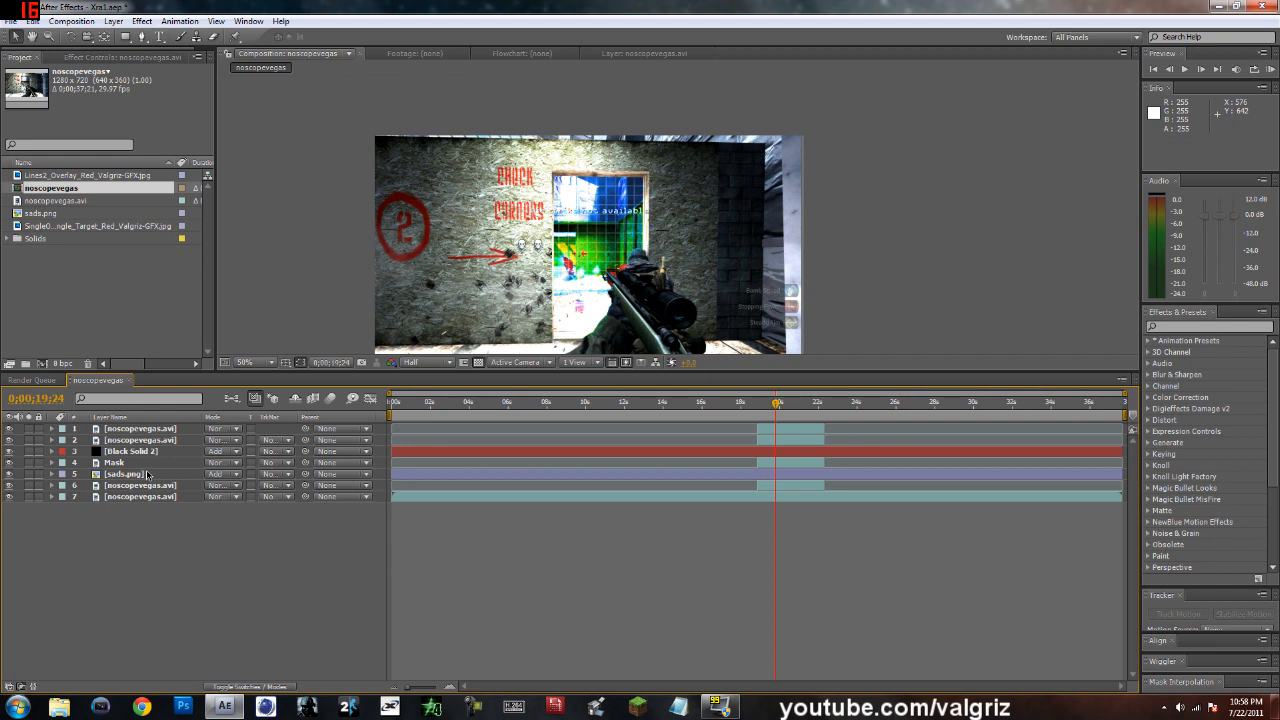
Toggle the sads.png layer's visibility, view its grid image on its own, and return to the composition.
click(9, 475)
click(9, 475)
double_click(150, 478)
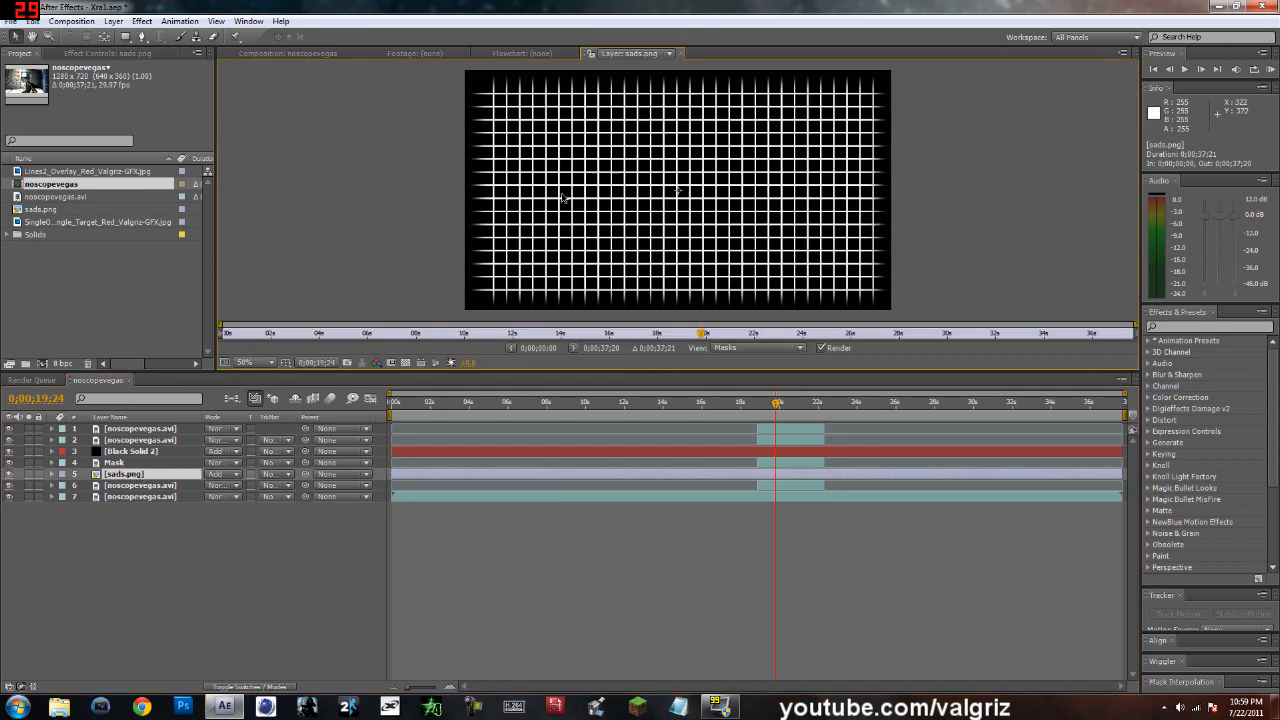
click(301, 55)
click(839, 268)
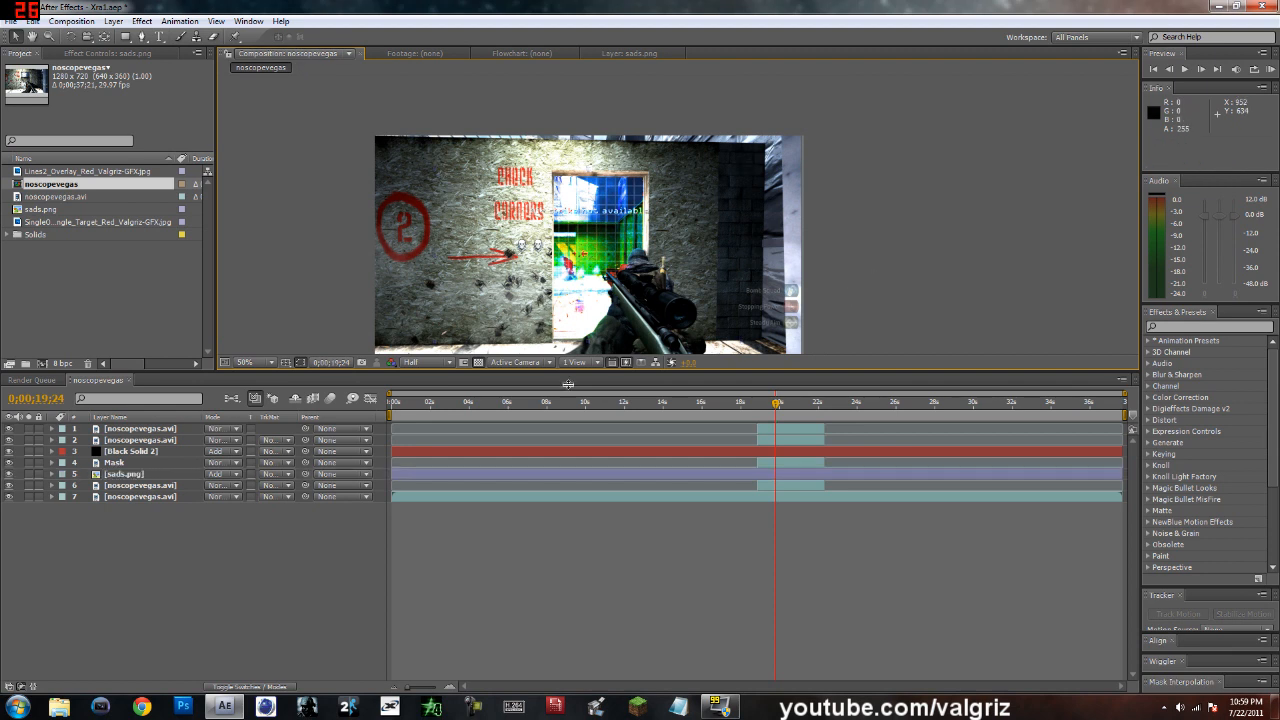
Check the two lowest noscopevegas.avi layers by toggling their visibility and scrubbing from 0;00;19;00 to 0;00;20;04.
click(10, 487)
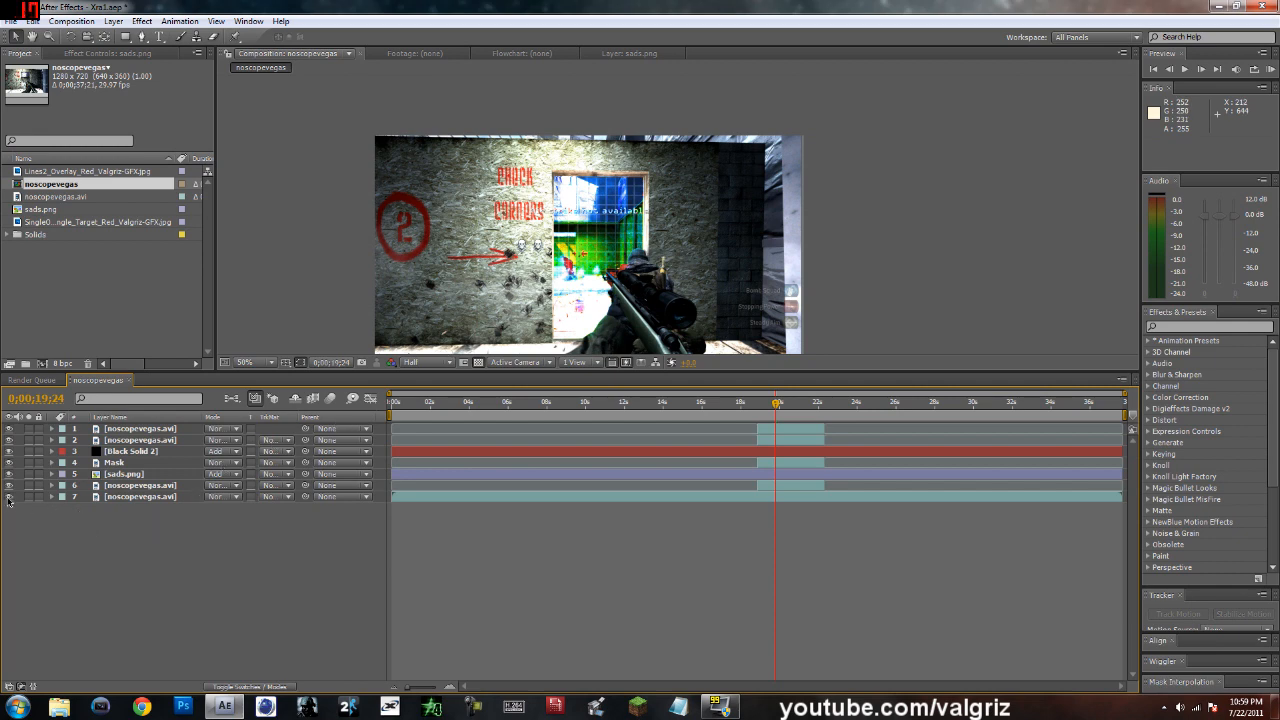
mouse_move(776, 404)
mouse_down()
mouse_move(724, 410)
mouse_move(760, 412)
mouse_up()
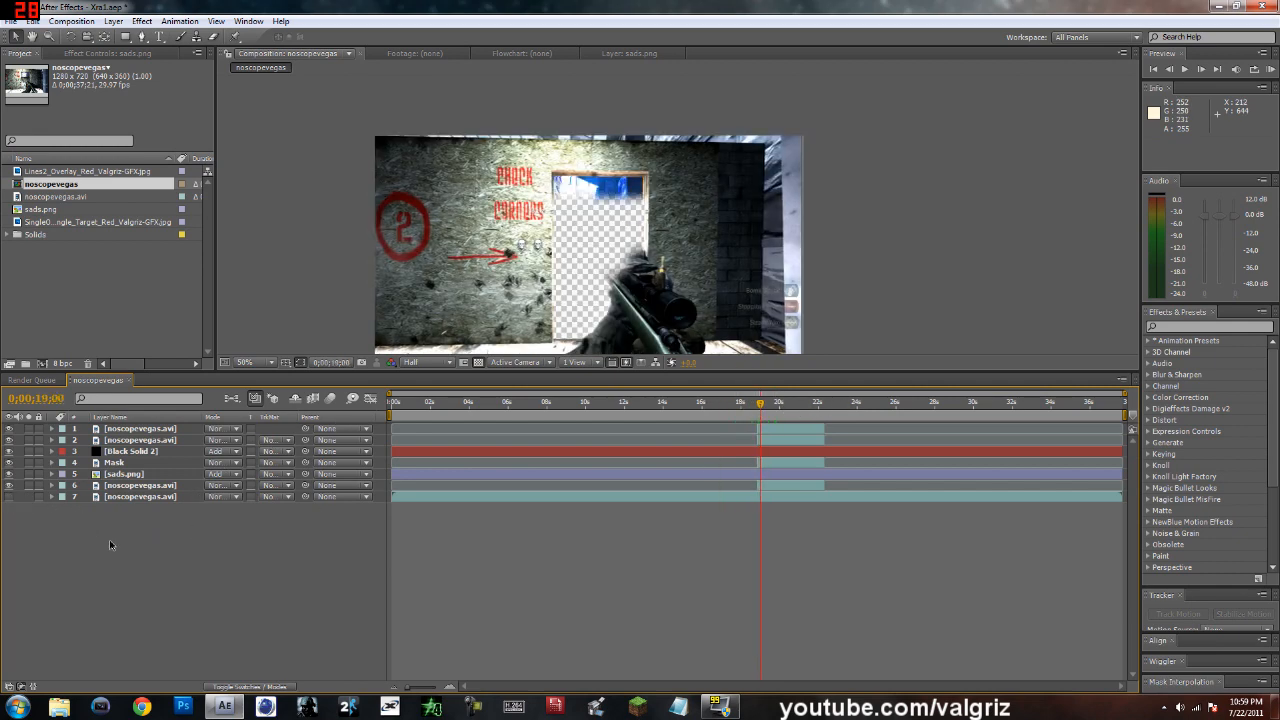
drag(765, 406, 776, 404)
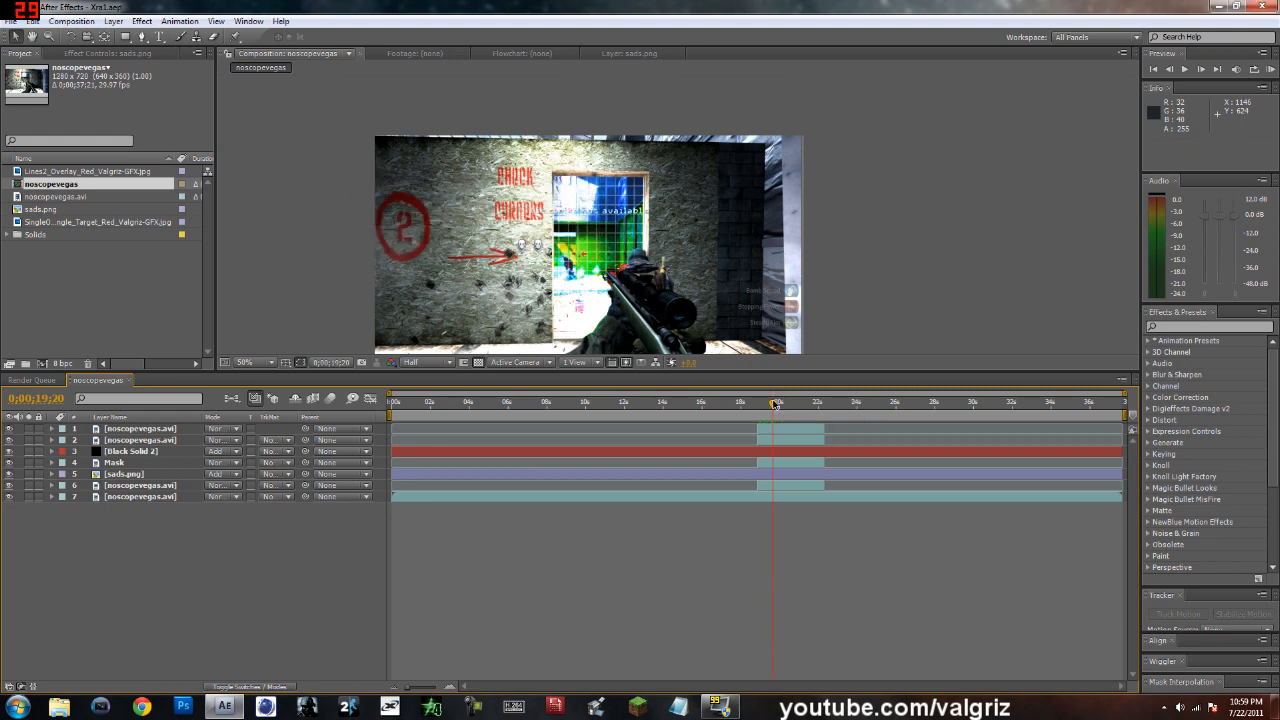
drag(776, 403, 782, 403)
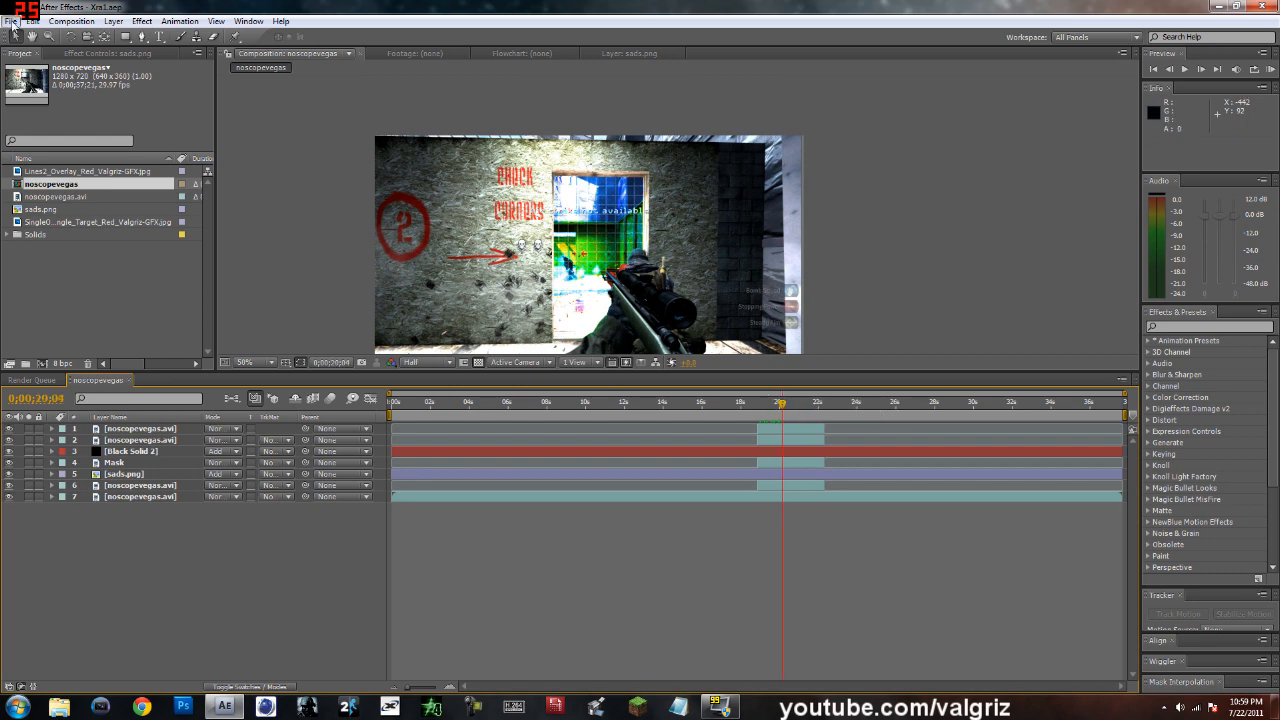
Delete all seven layers from the noscopevegas composition.
click(10, 21)
click(258, 516)
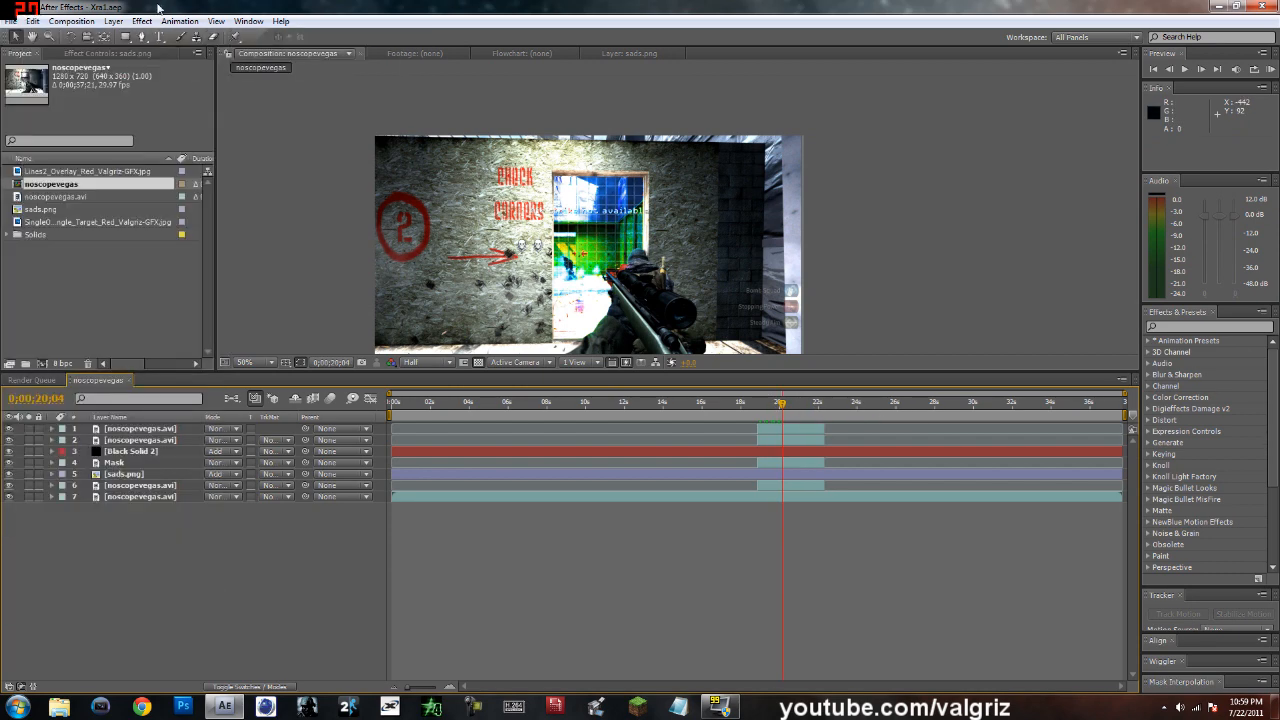
click(164, 499)
shift+click(167, 432)
key(Delete)
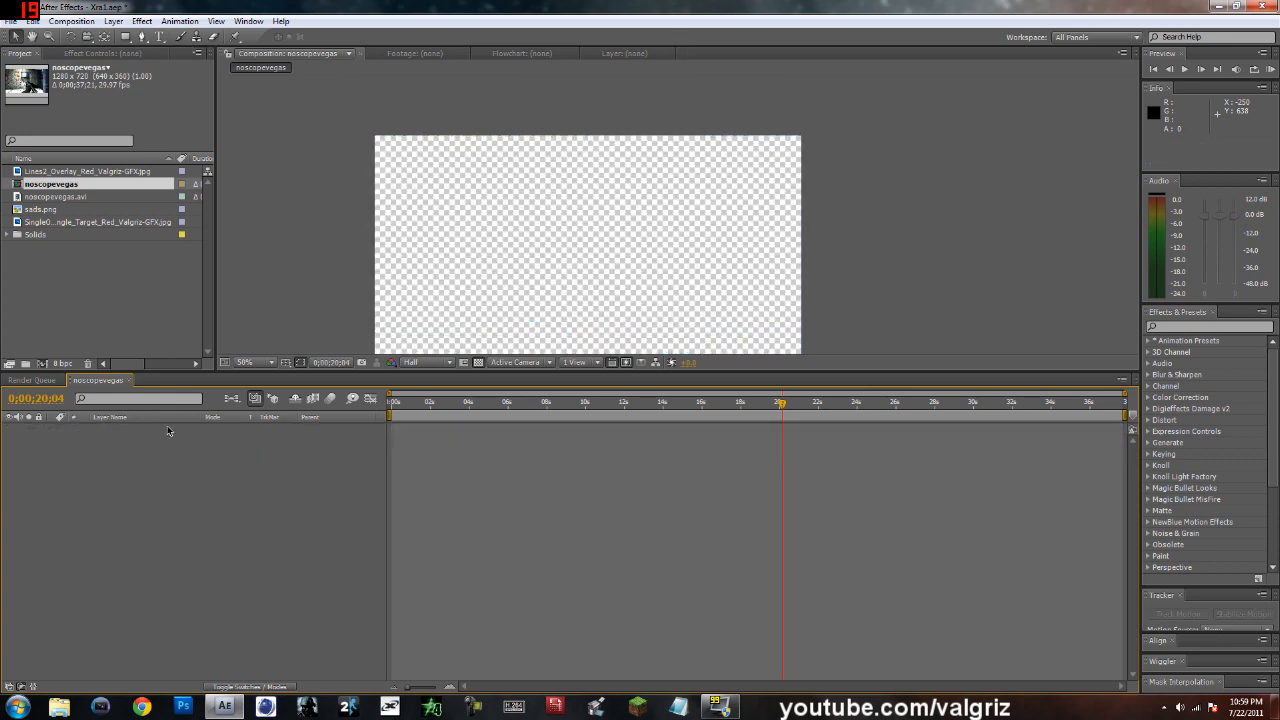
Save the emptied project as a new file named asdasfasgfsdh.aep.
click(10, 21)
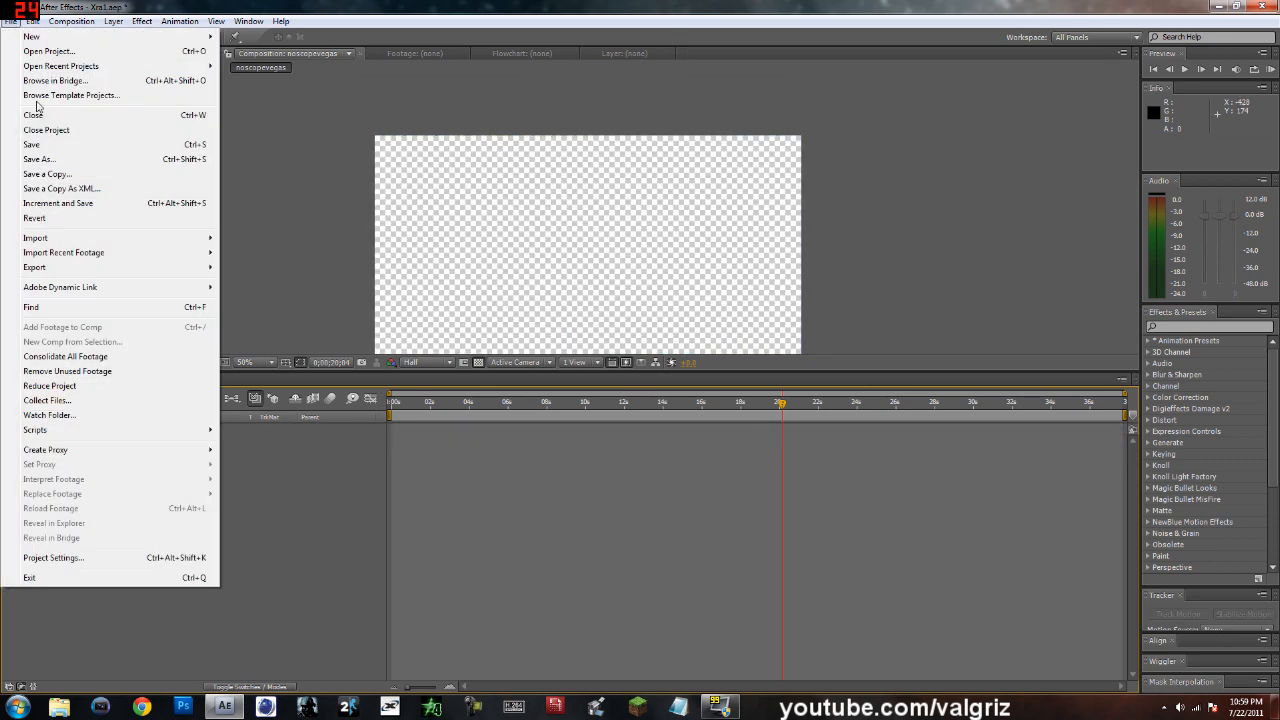
click(40, 159)
text(asdasfaeghdfh)
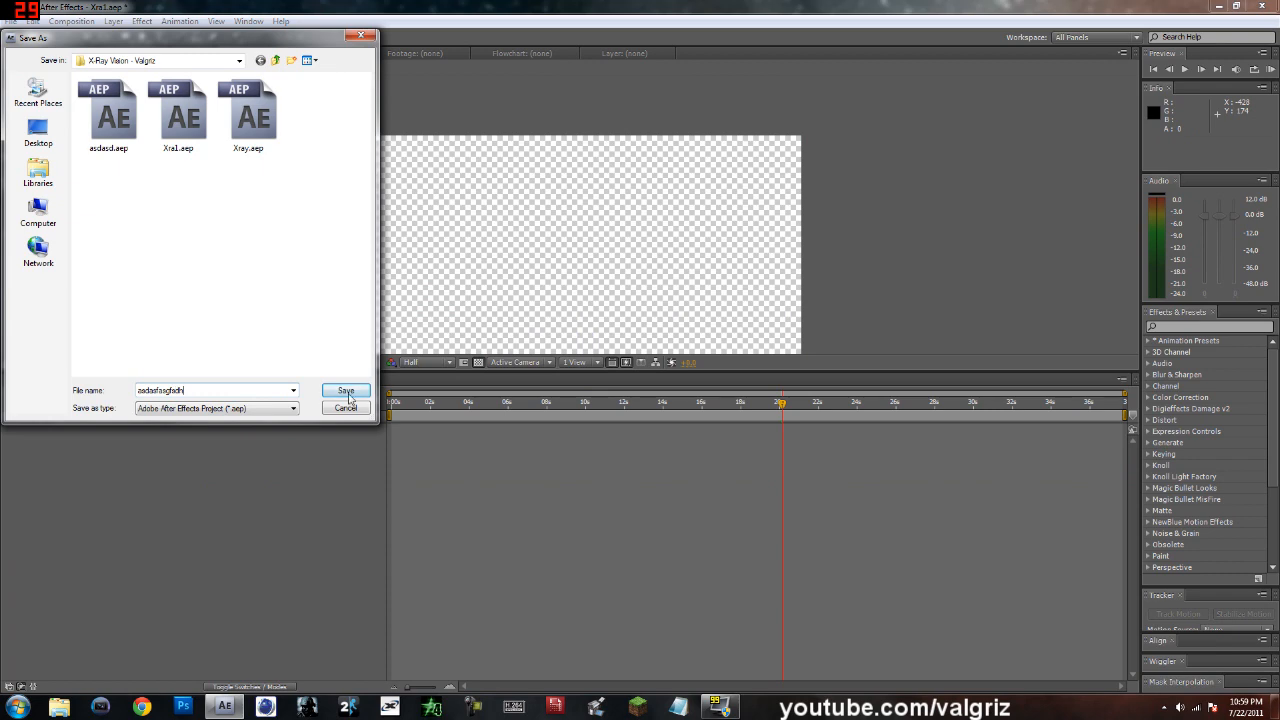
click(343, 390)
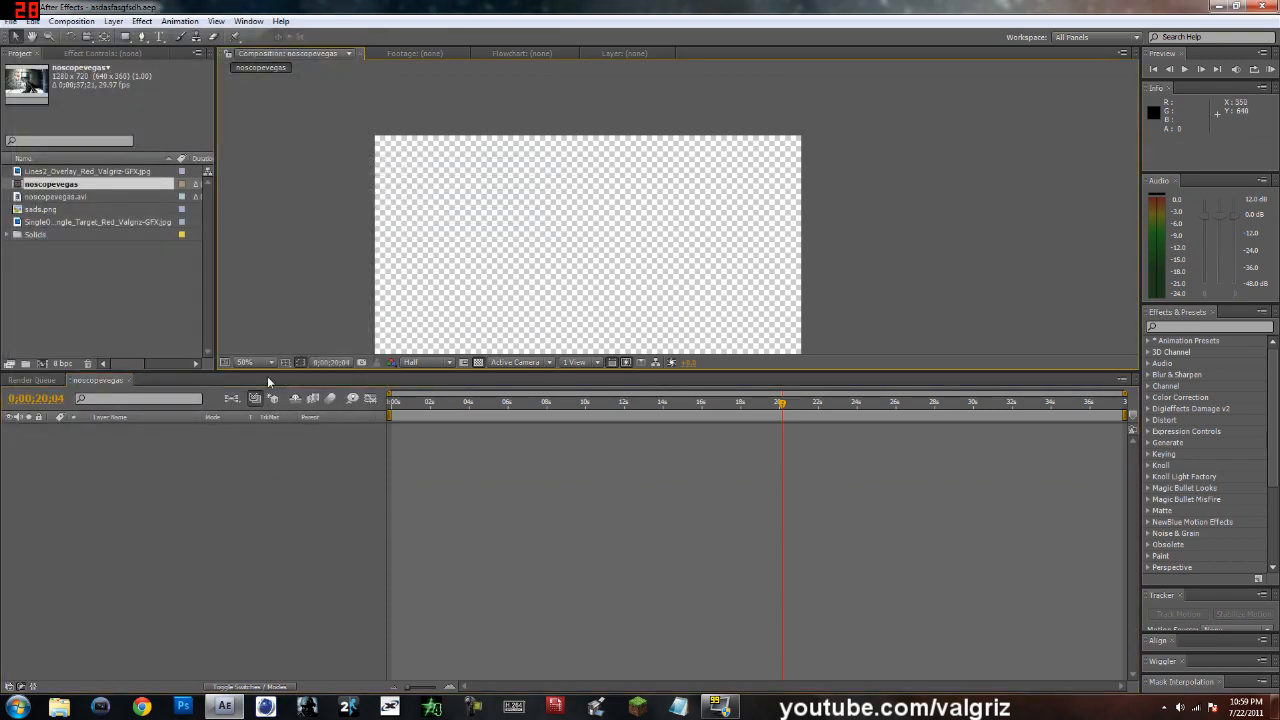
Remove the single red target and Lines2_Overlay_Red_Valgriz-GFX.jpg images from the project.
click(272, 362)
click(286, 386)
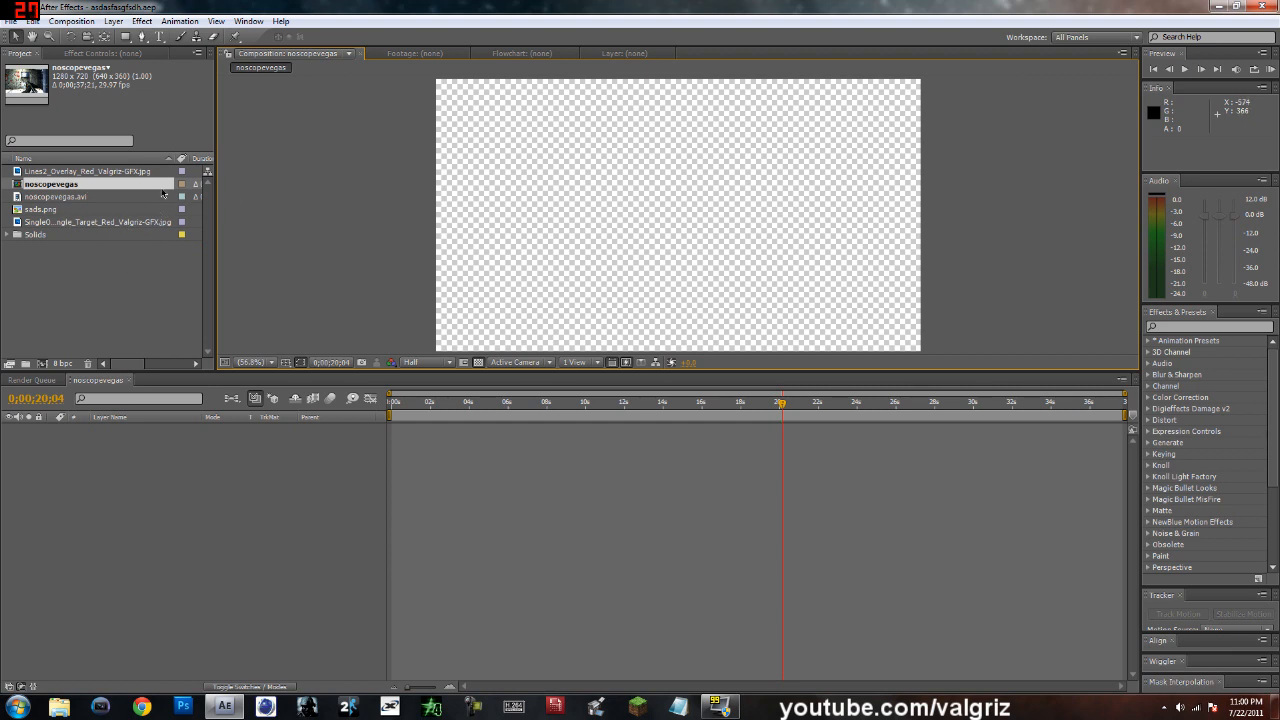
click(67, 197)
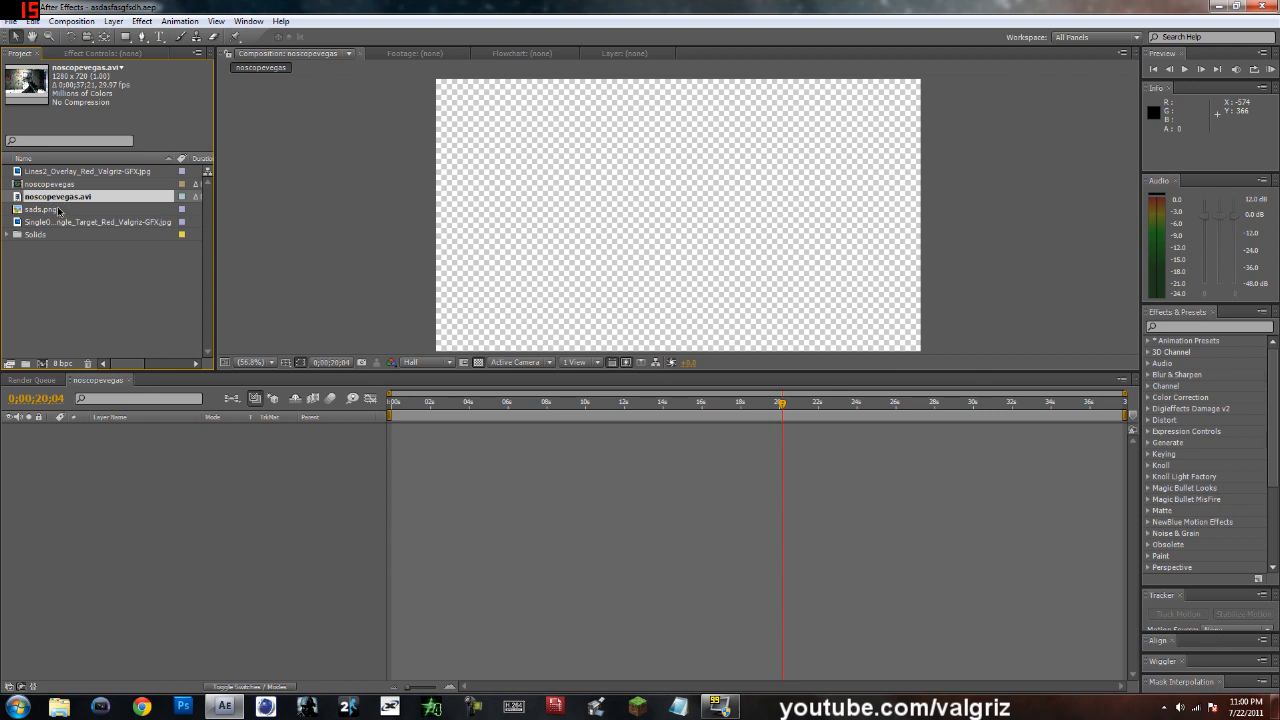
click(58, 212)
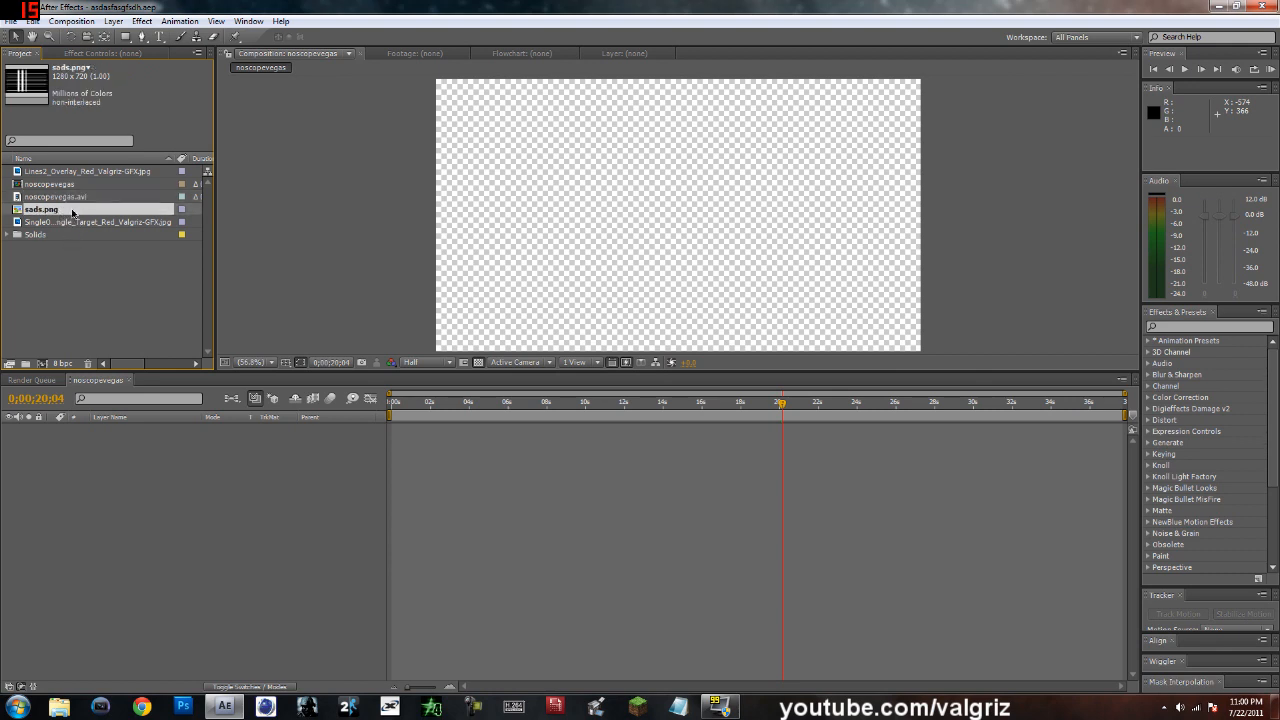
click(62, 224)
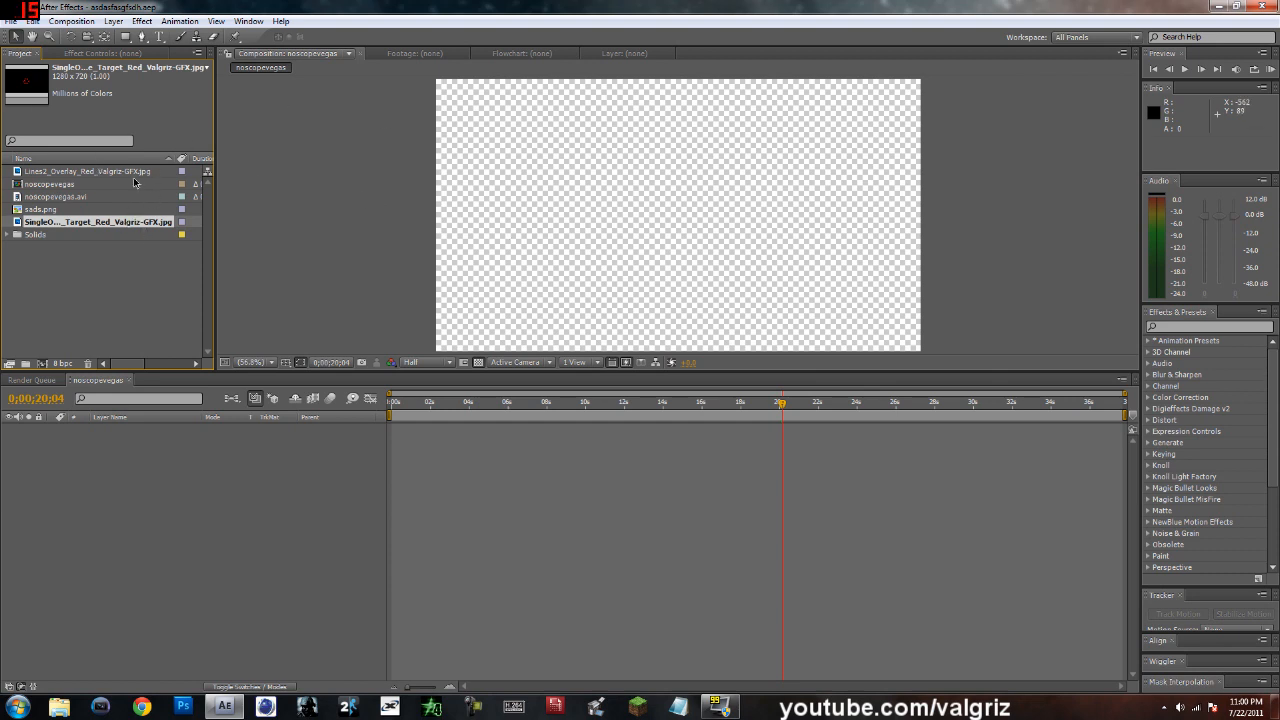
key(Delete)
click(61, 212)
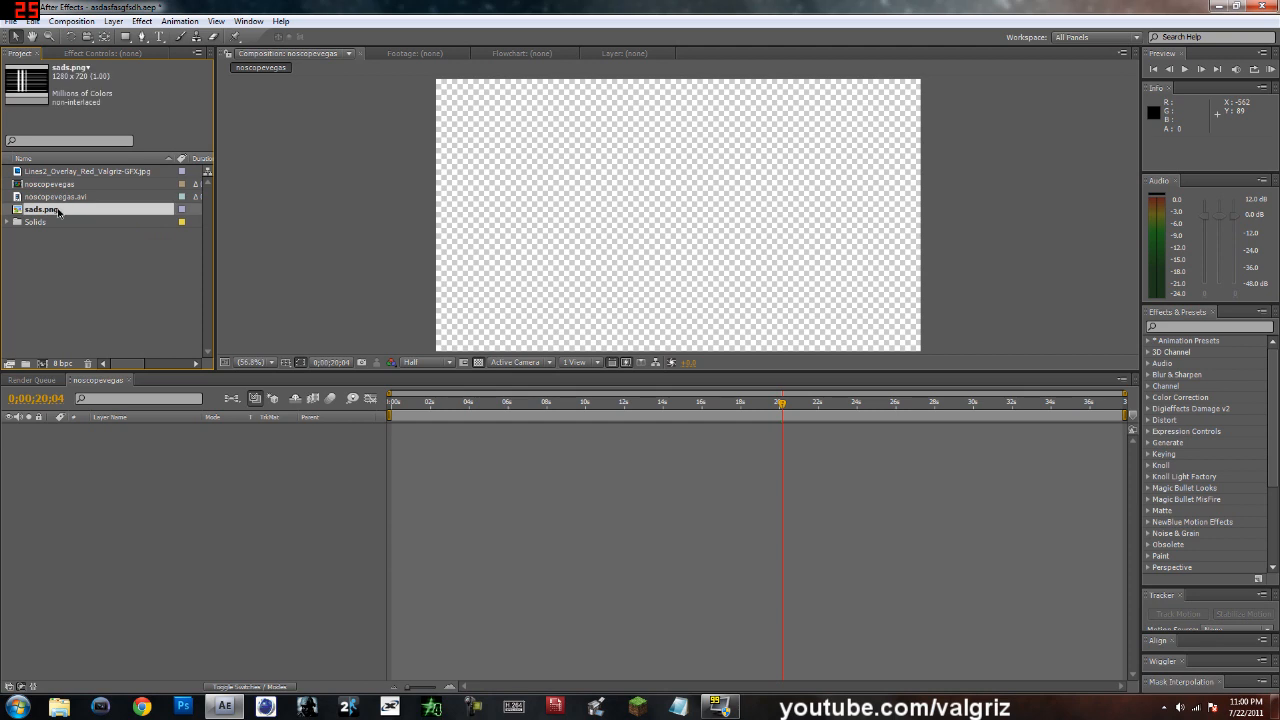
click(77, 173)
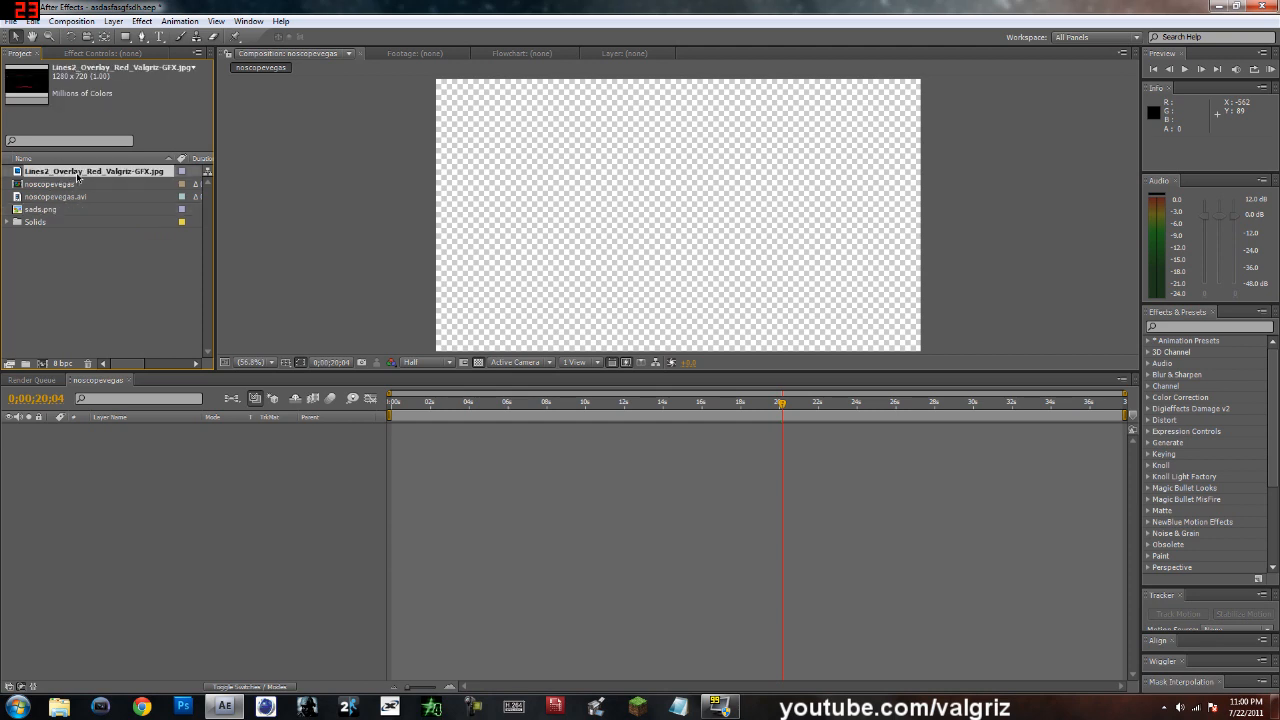
key(Delete)
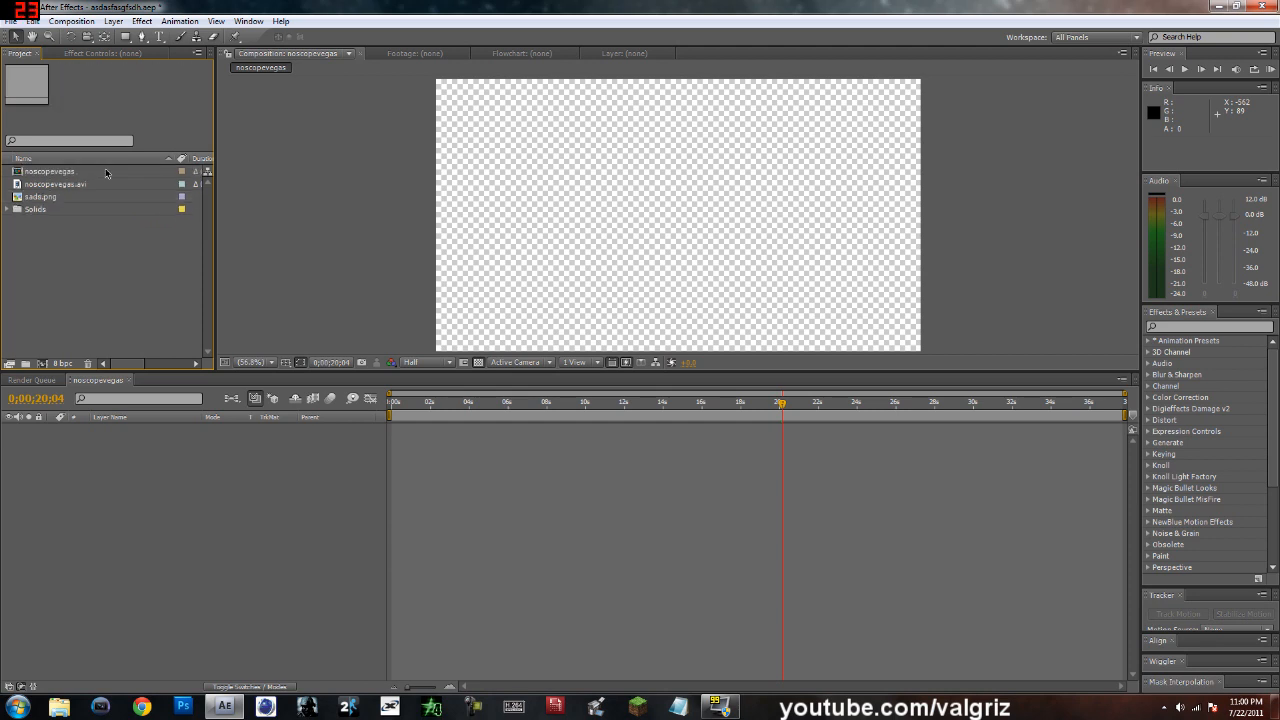
Add the noscopevegas.avi footage to the empty noscopevegas composition and deselect the layer.
click(92, 187)
click(68, 198)
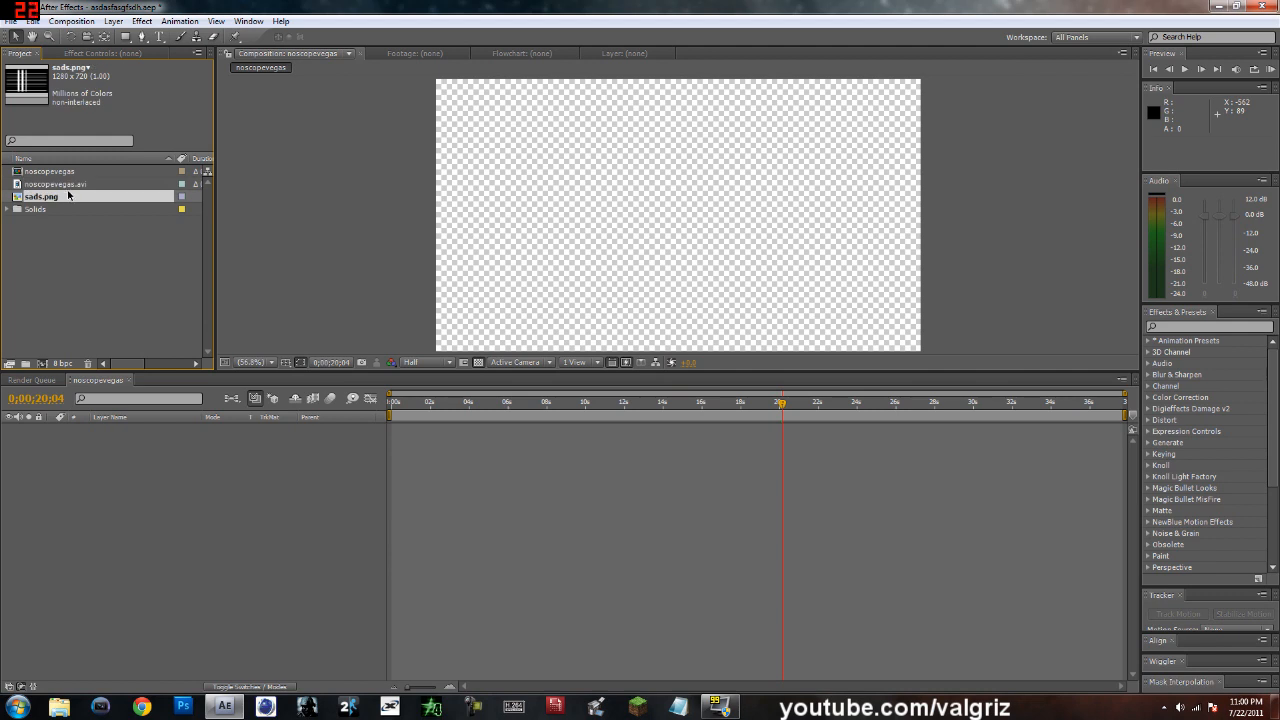
click(73, 188)
drag(42, 187, 683, 218)
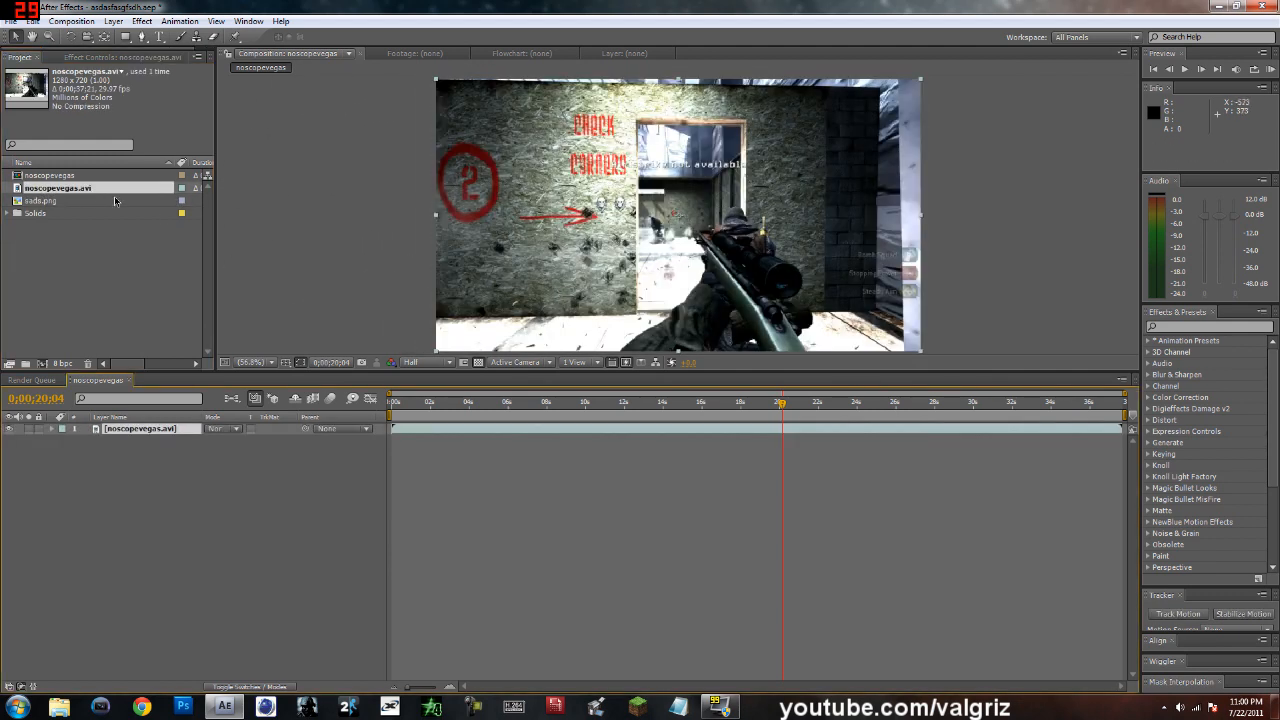
click(288, 215)
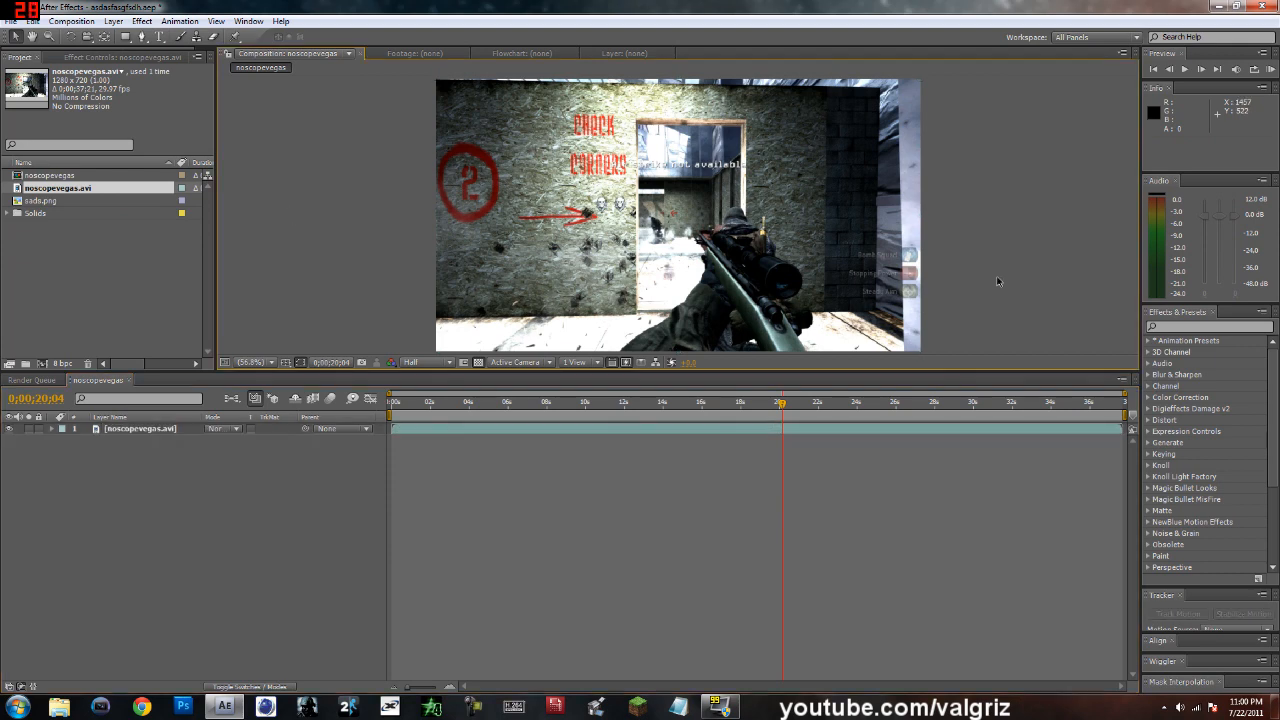
Play the footage from 0;00;16;00 and set the current time to 0;00;19;02.
drag(797, 405, 706, 401)
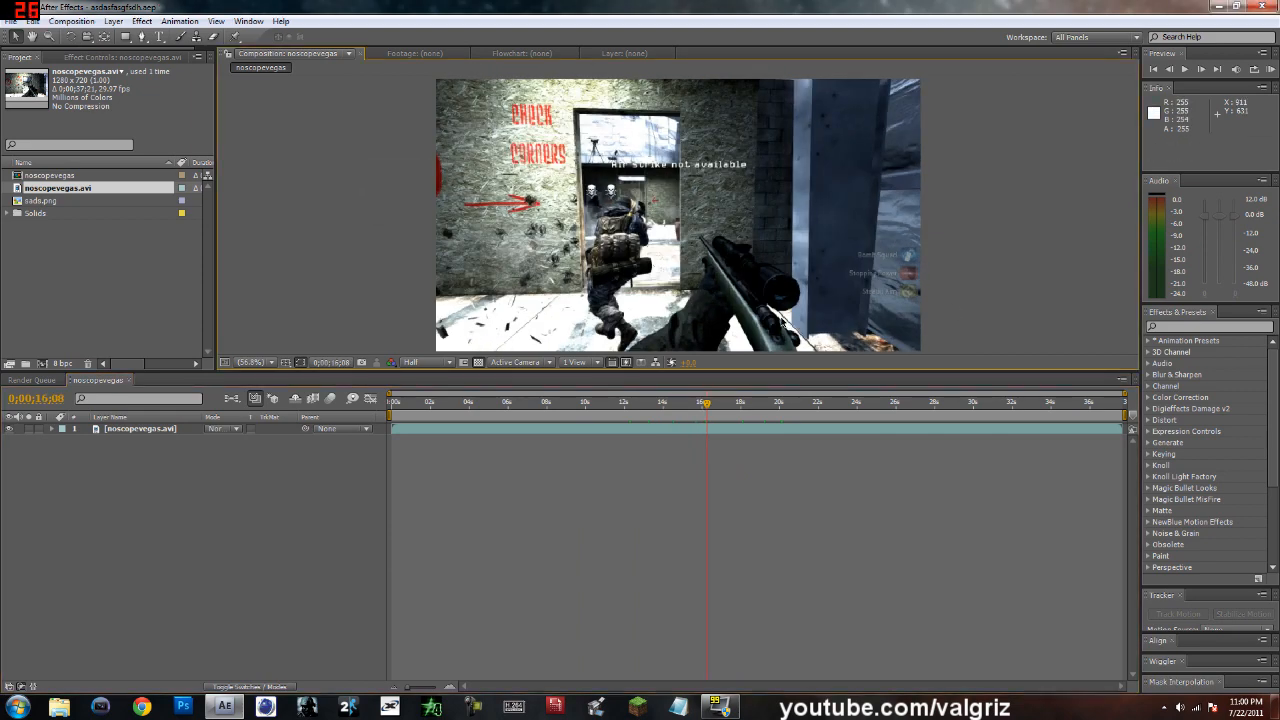
key(space)
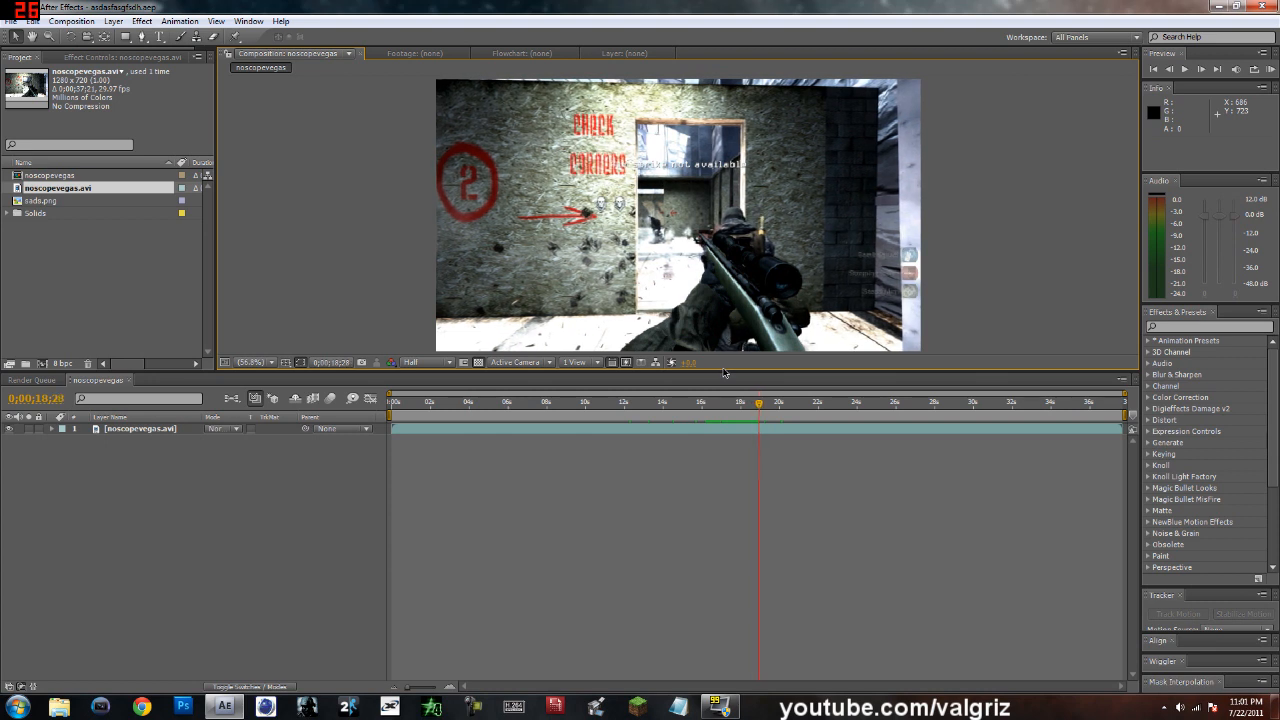
key(Page_Up)
key(Page_Up)
key(Page_Up)
key(Page_Up)
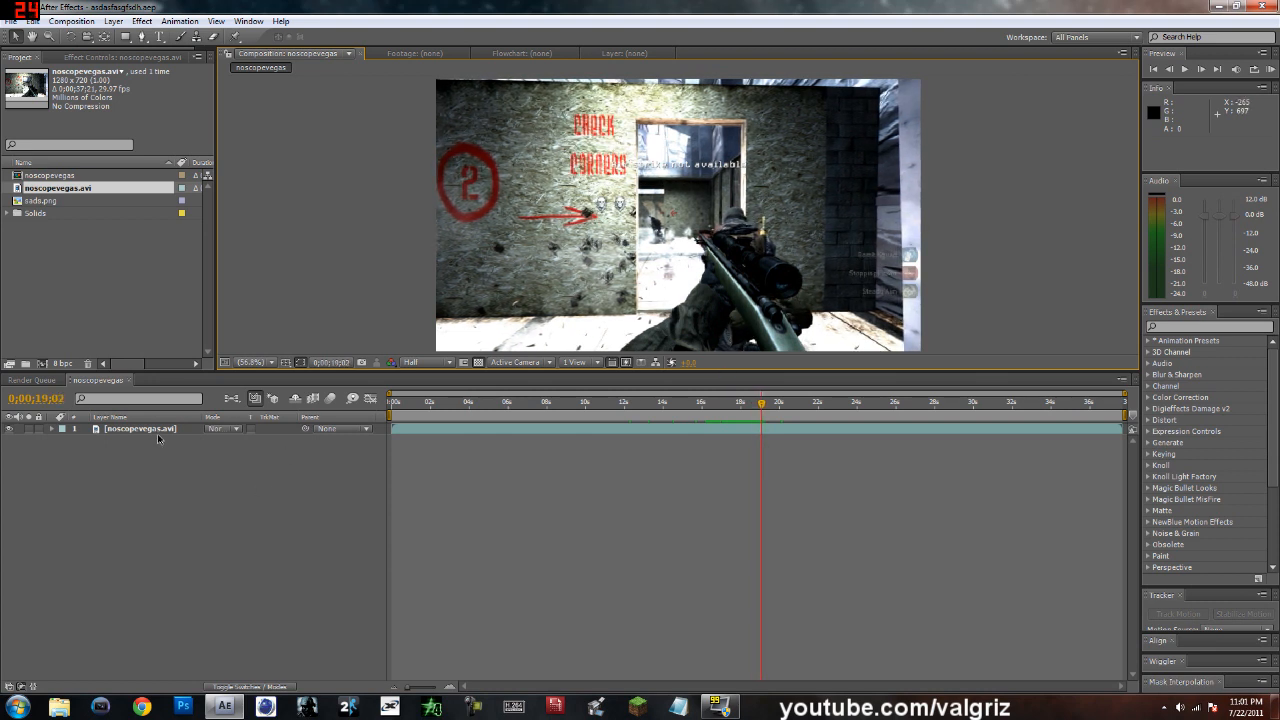
Duplicate the noscopevegas.avi layer, split the copy at 0;00;19;02 and delete the part before the split.
click(158, 430)
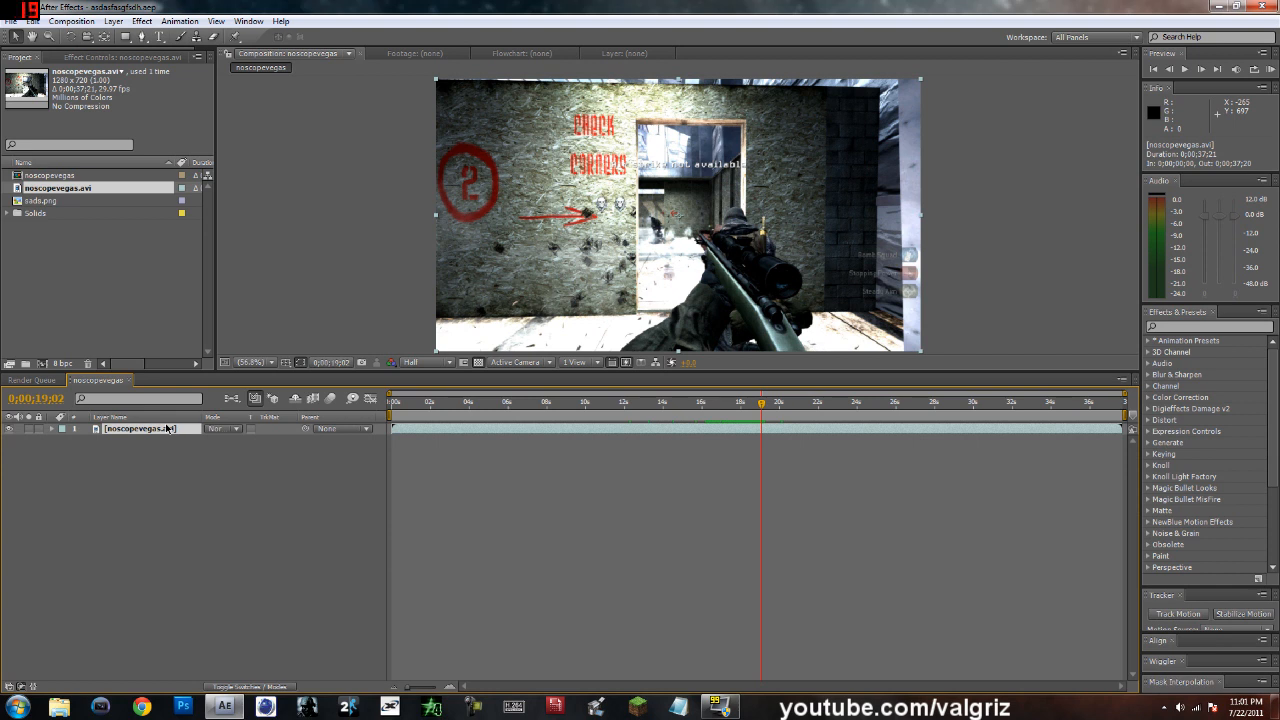
key(ctrl+d)
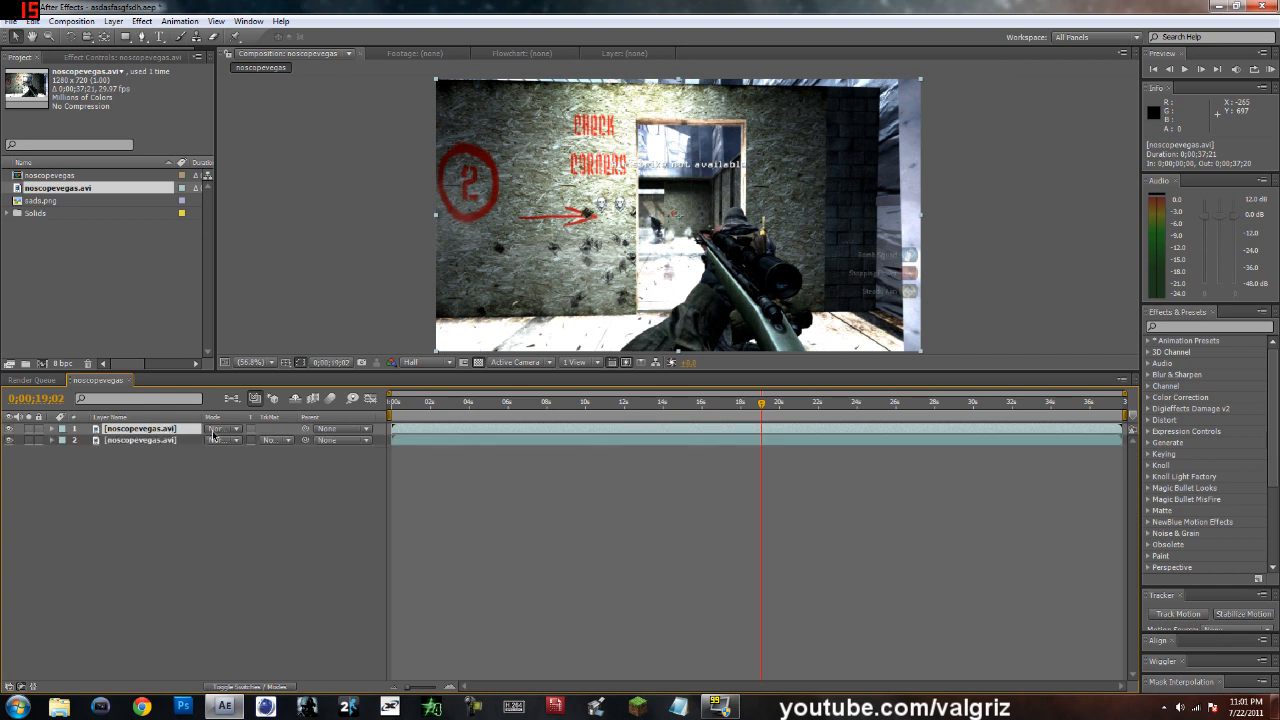
key(ctrl+shift+d)
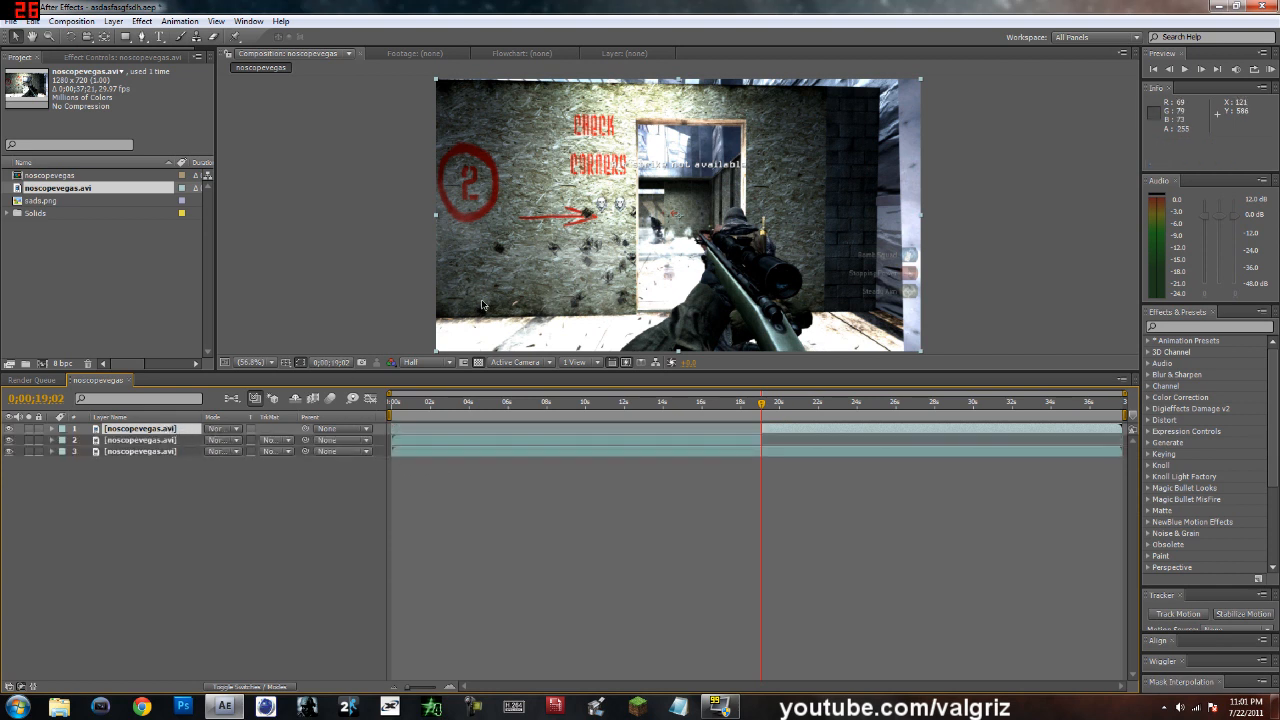
click(179, 442)
key(Delete)
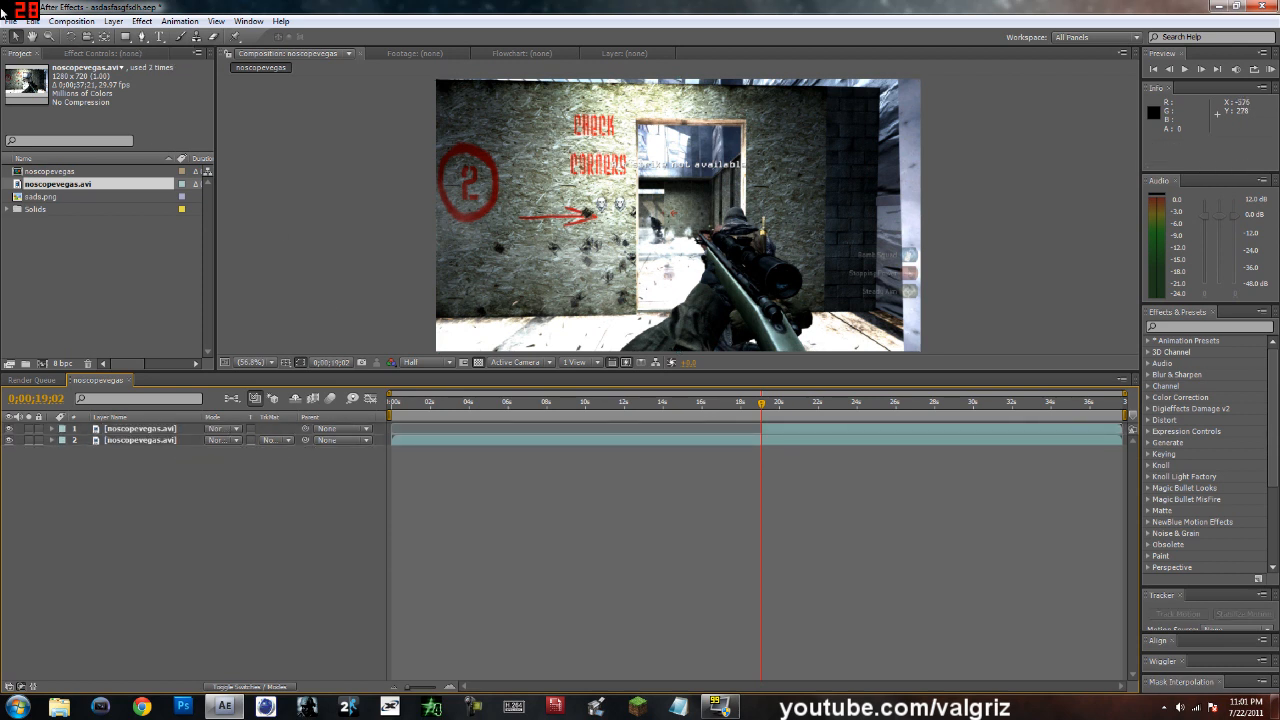
Split the top noscopevegas.avi copy at 0;00;21;15 and delete the part after the split.
scroll(790, 465, up, 6)
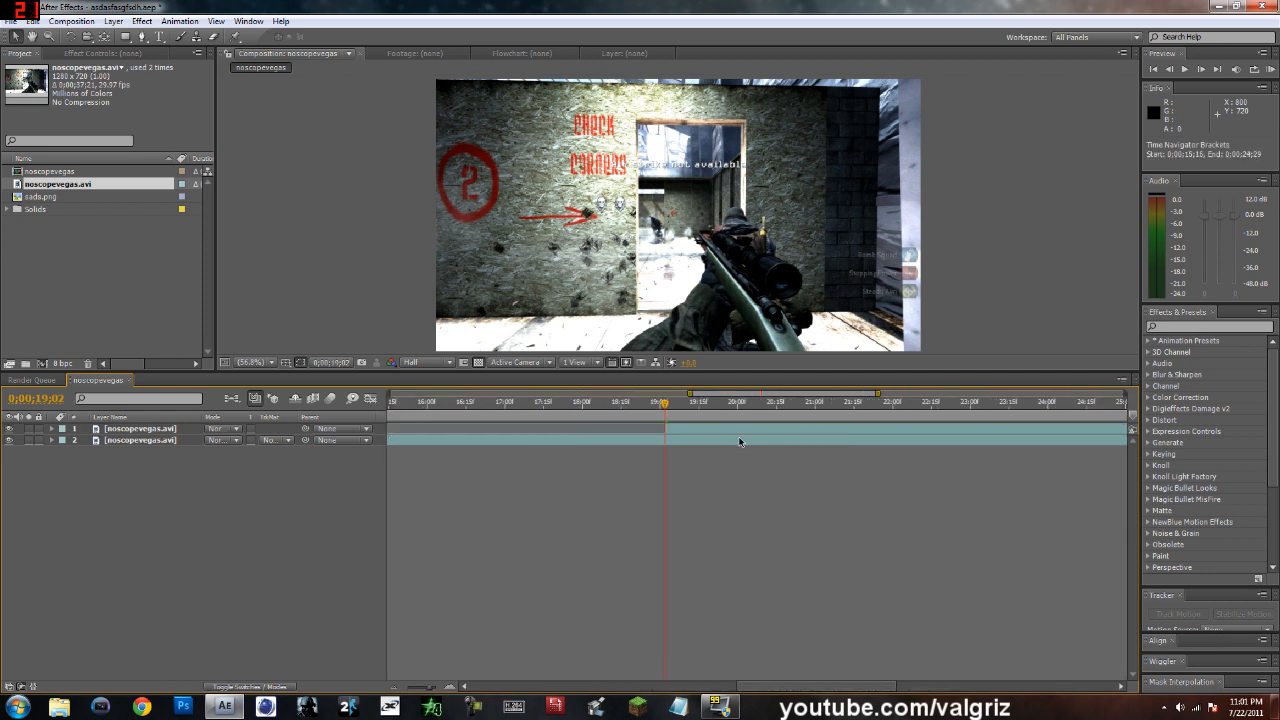
drag(746, 396, 744, 402)
drag(665, 404, 858, 425)
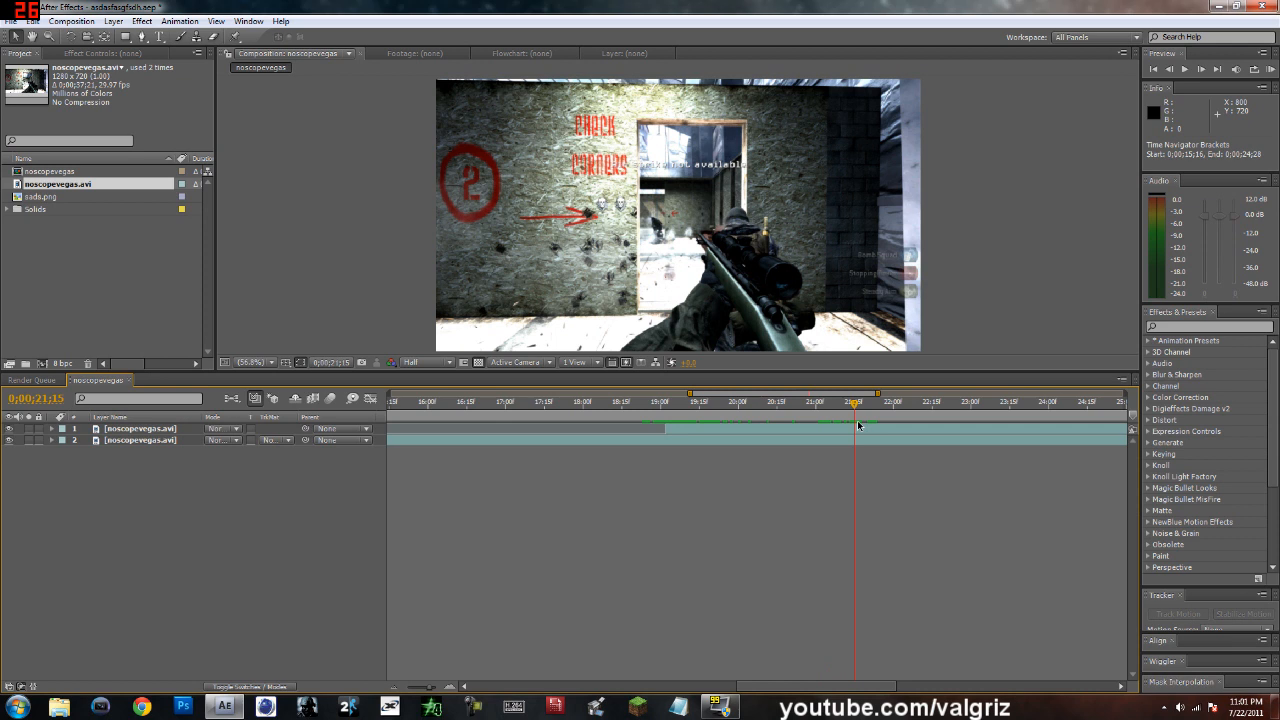
click(848, 430)
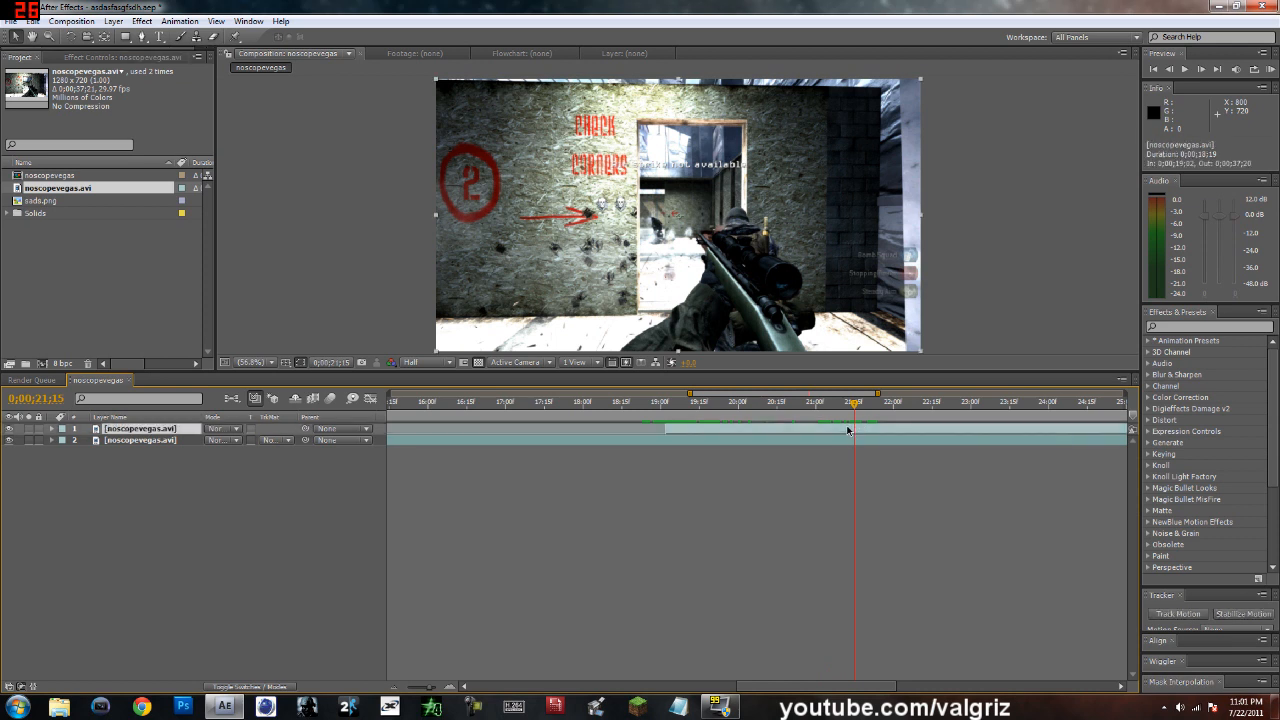
key(ctrl+shift+d)
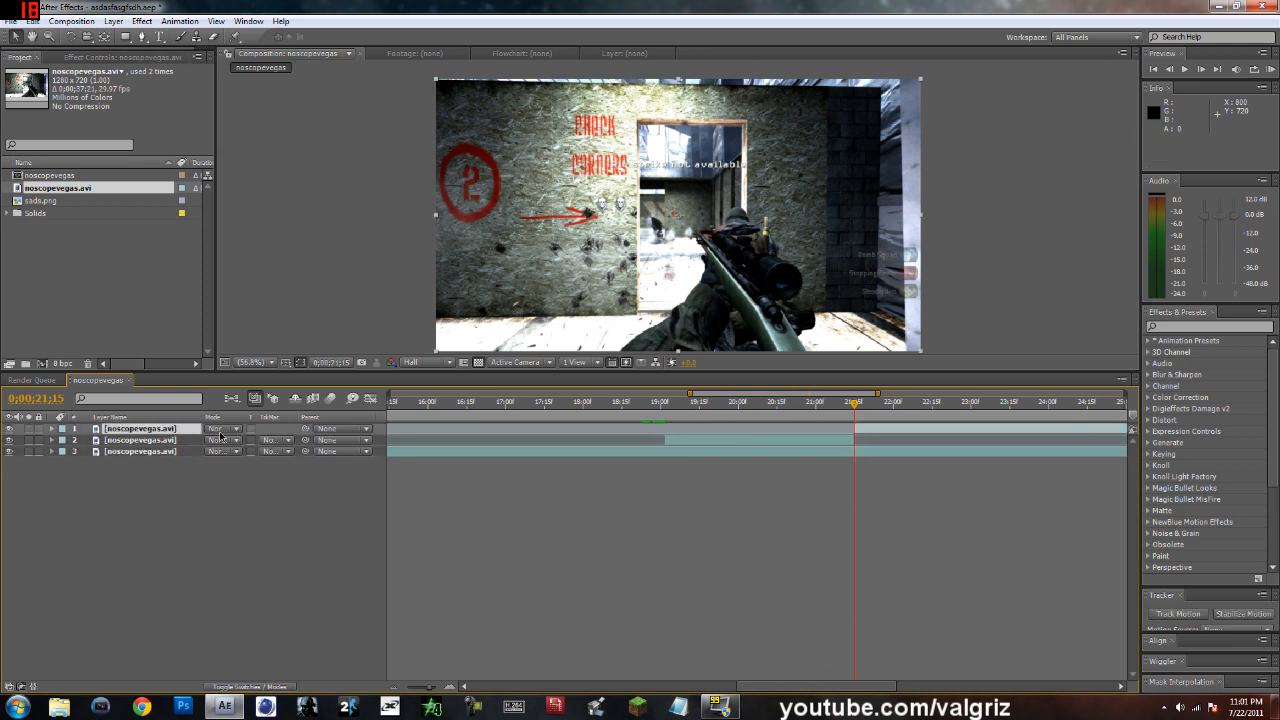
key(Delete)
Set the work area around the trimmed clip, from 0;00;18;05 to 0;00;21;11.
drag(853, 407, 392, 393)
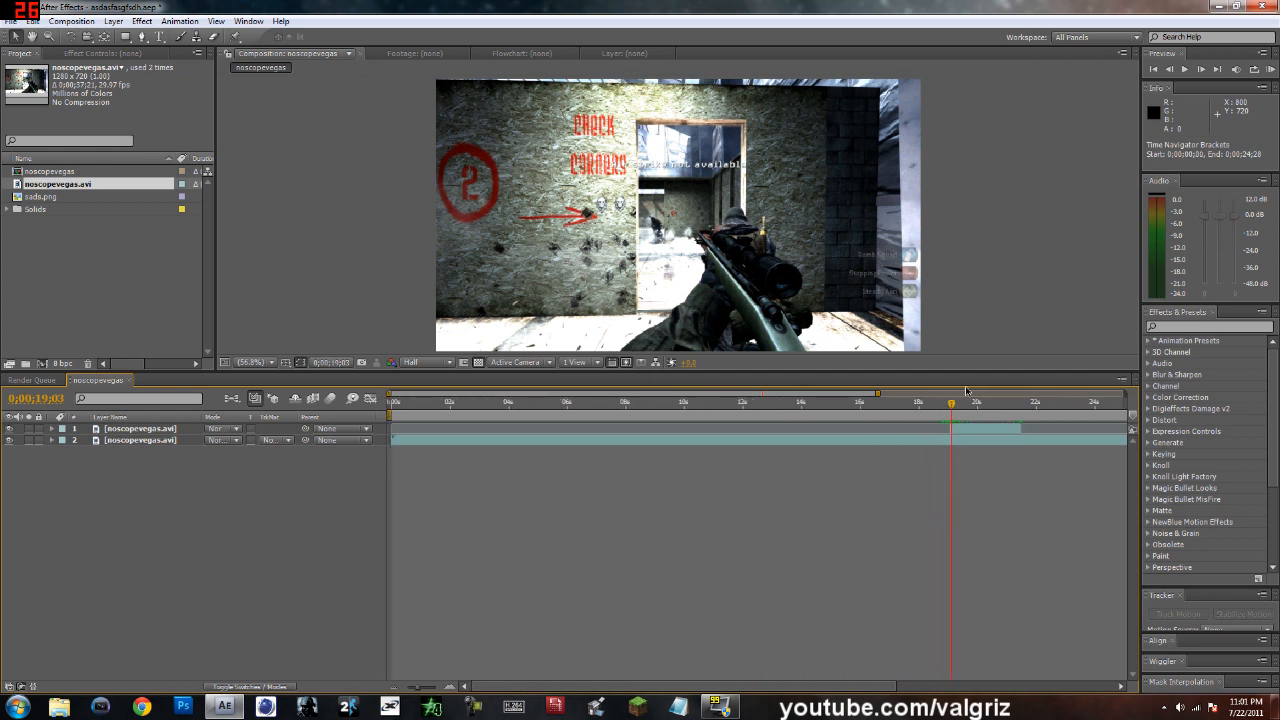
drag(876, 393, 1124, 393)
drag(390, 413, 742, 413)
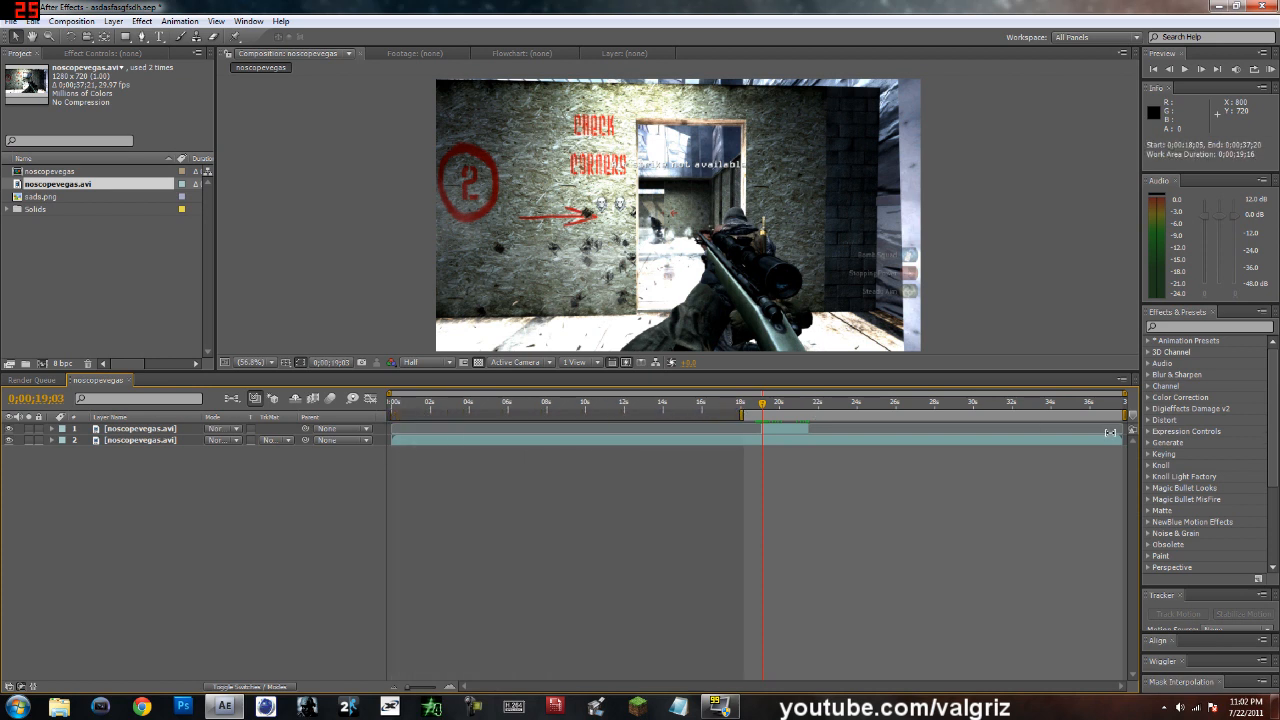
drag(1122, 414, 808, 414)
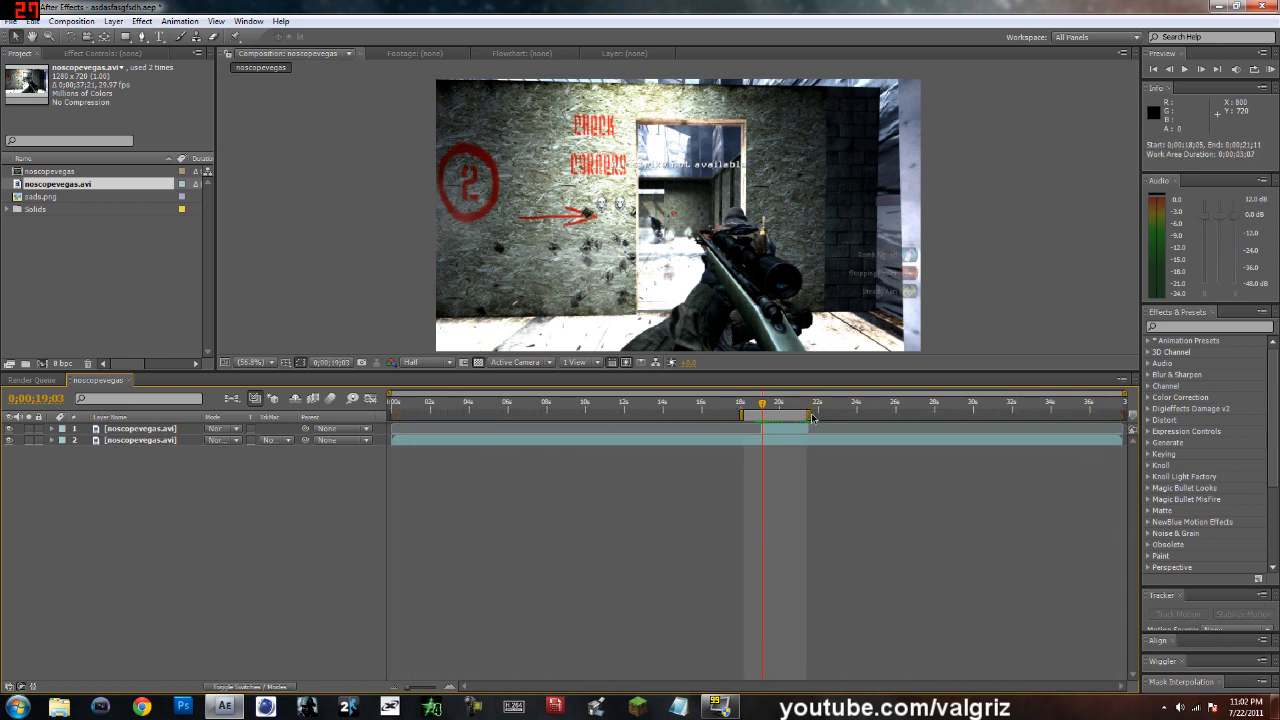
drag(1124, 393, 820, 394)
drag(653, 393, 742, 397)
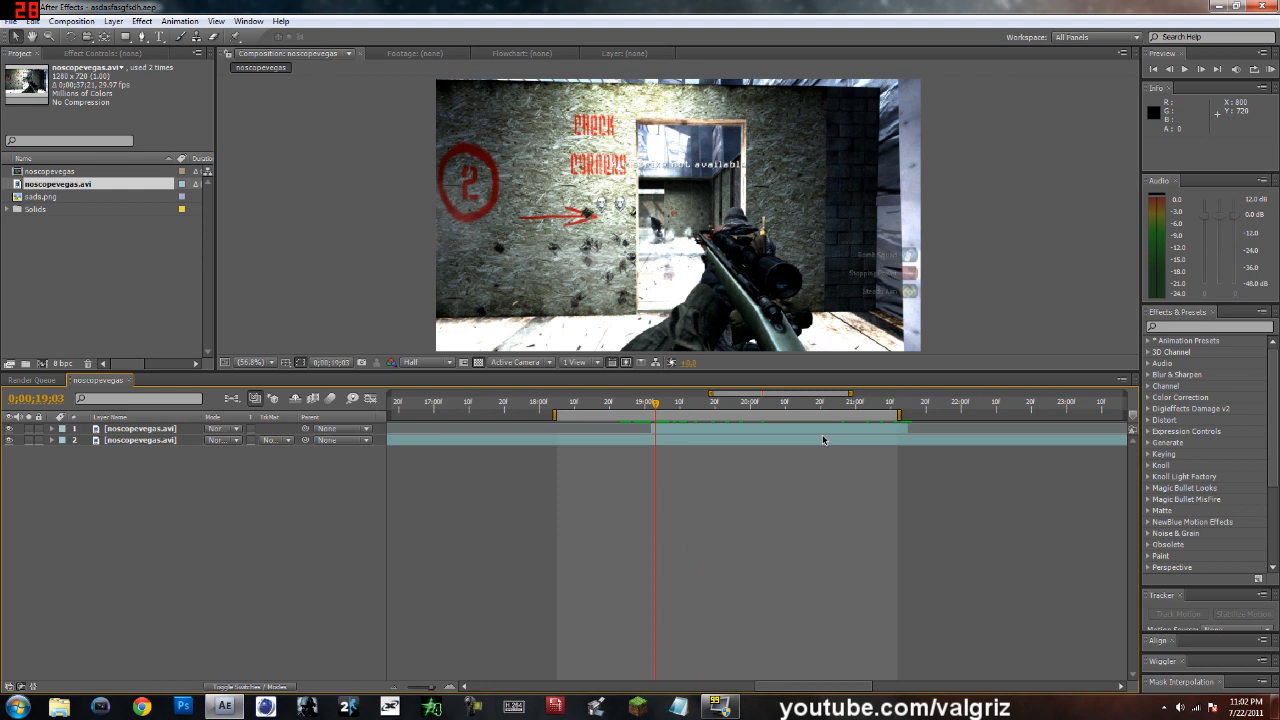
Extend the work area's end to 0;00;21;24, move its start closer to the trimmed clip, and preview the range.
key(KP_0)
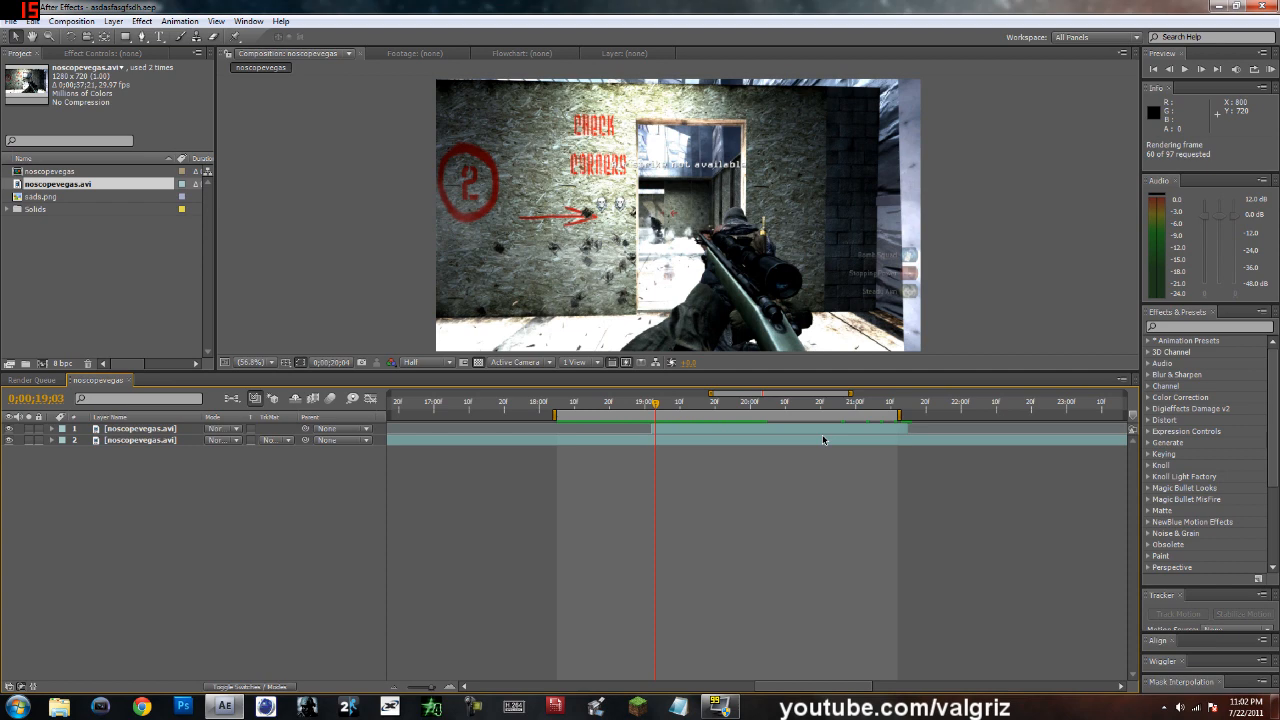
key(space)
drag(900, 414, 944, 414)
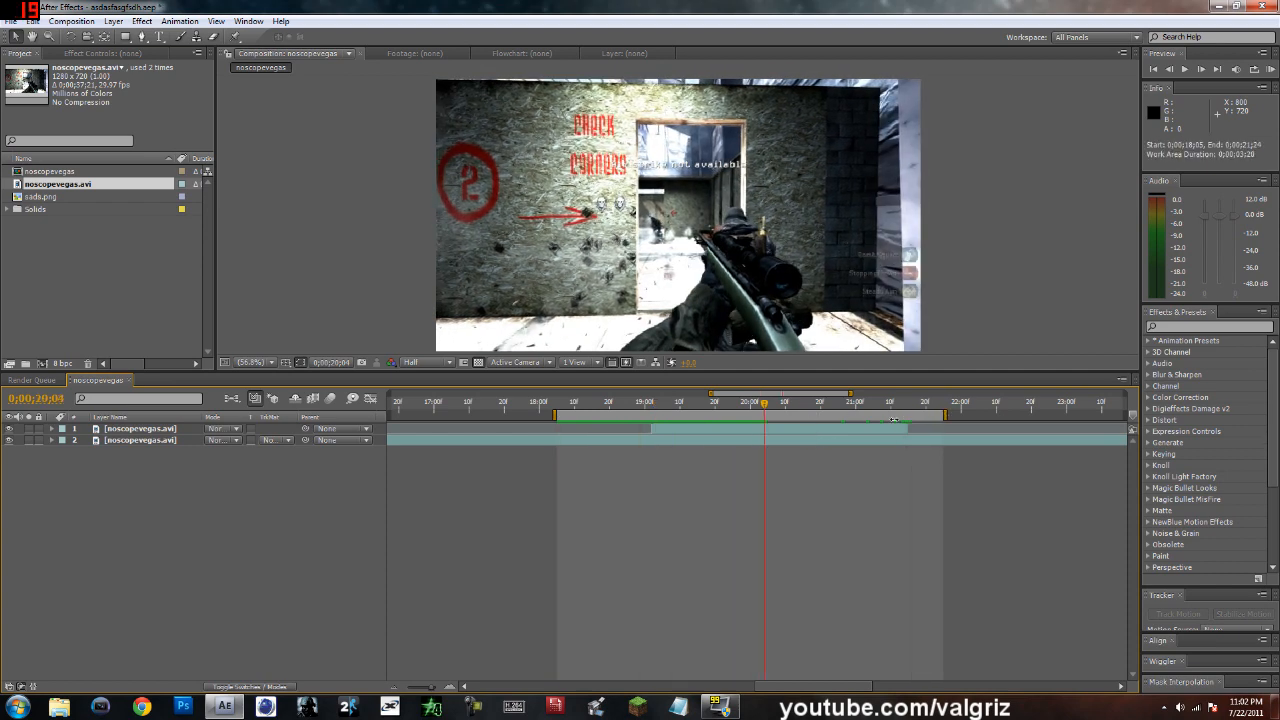
drag(559, 416, 616, 417)
key(KP_0)
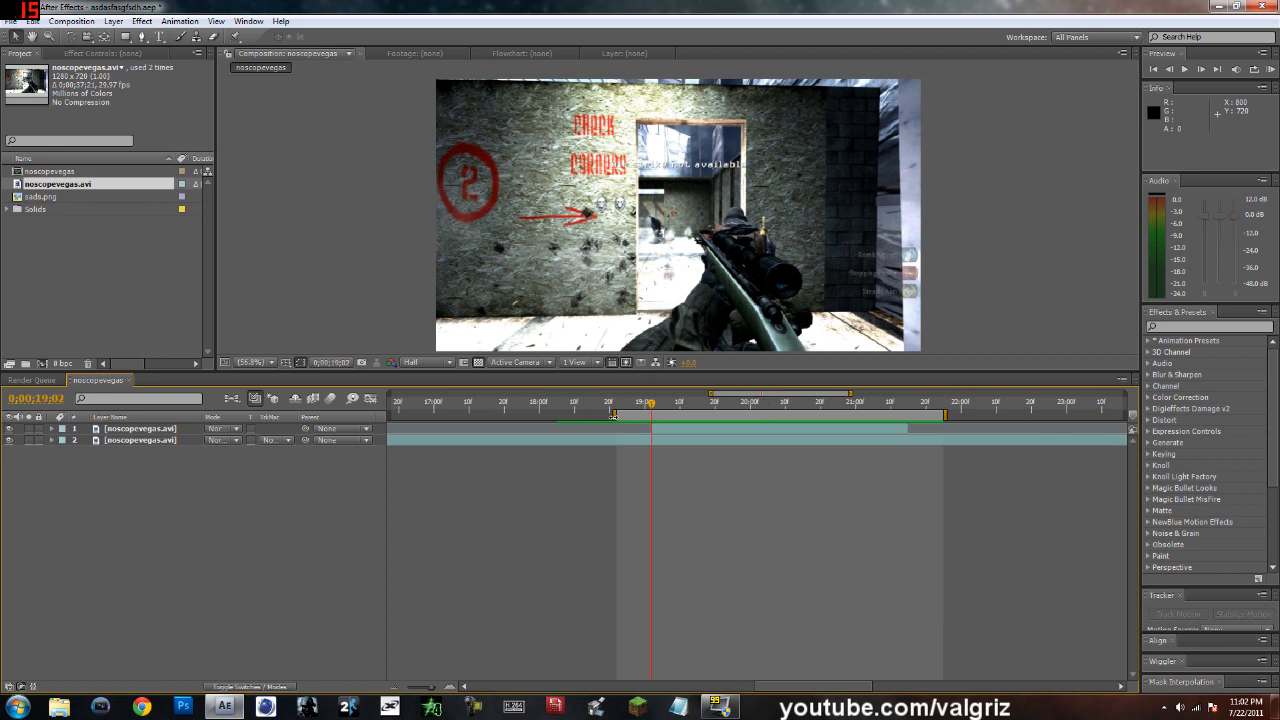
Duplicate the trimmed clip, apply the Invert channel effect to the lower copy, and check it by briefly hiding the top layer.
click(168, 429)
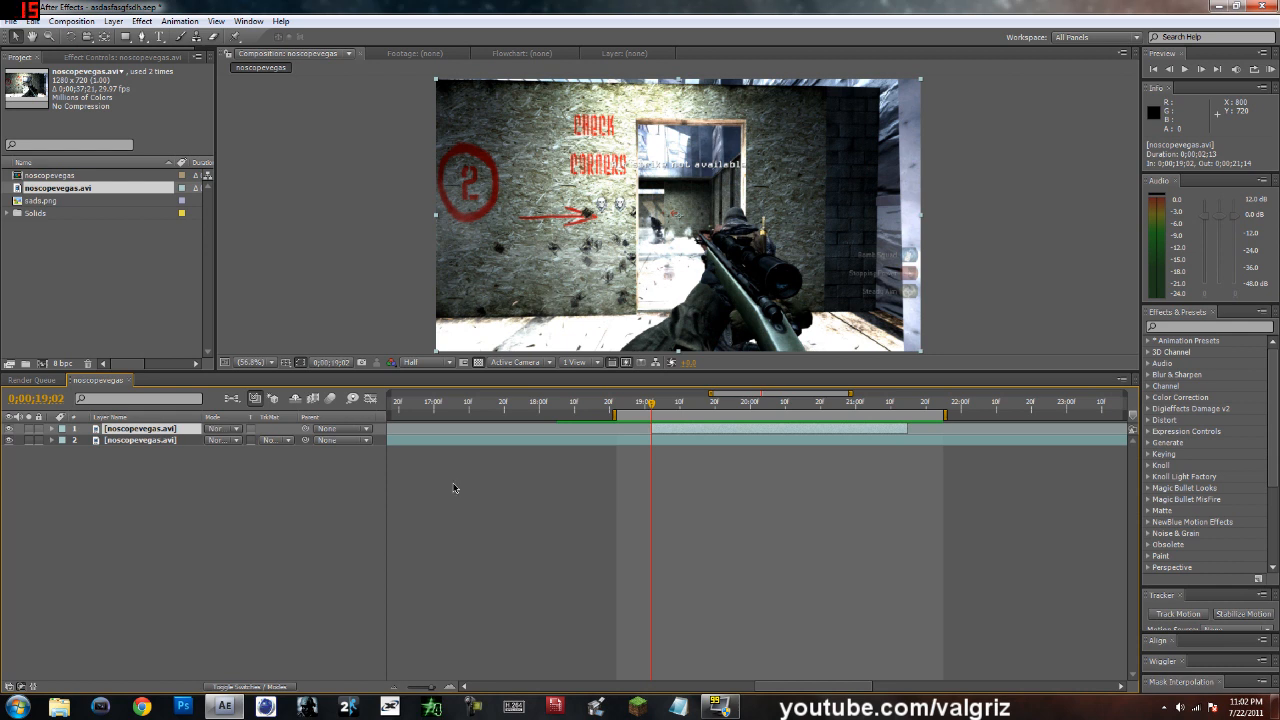
key(ctrl+shift+d)
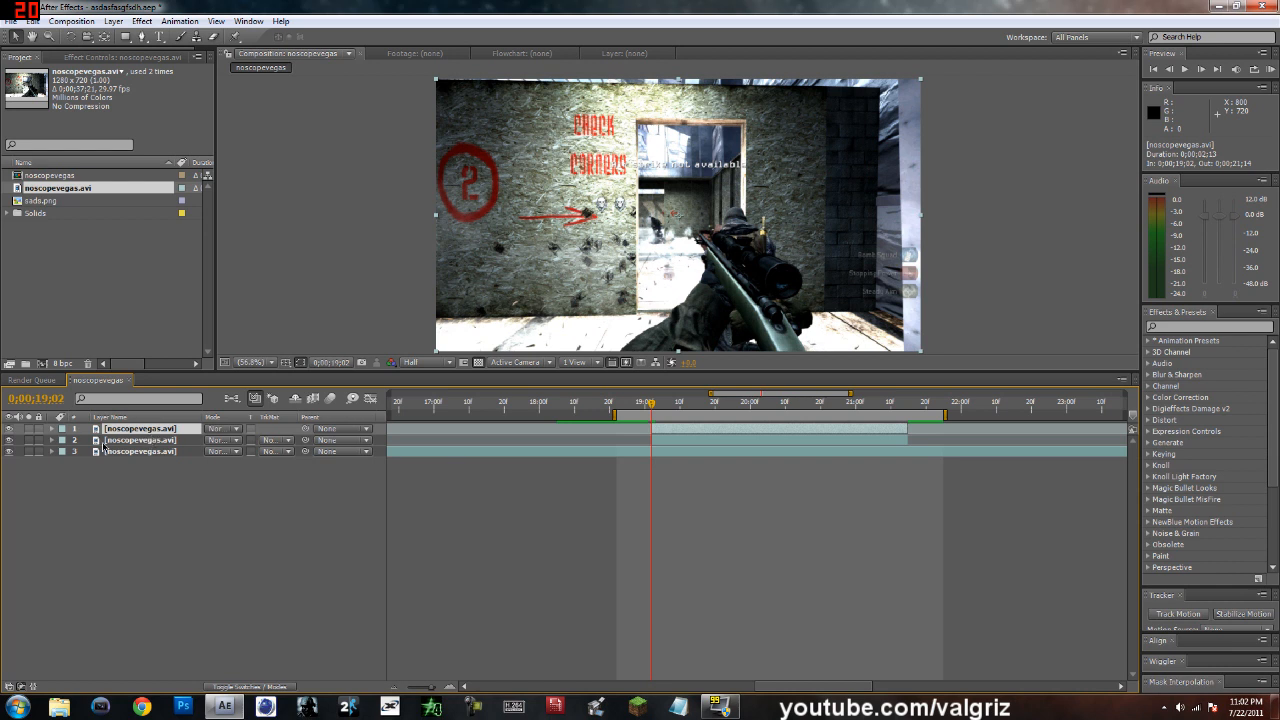
click(134, 442)
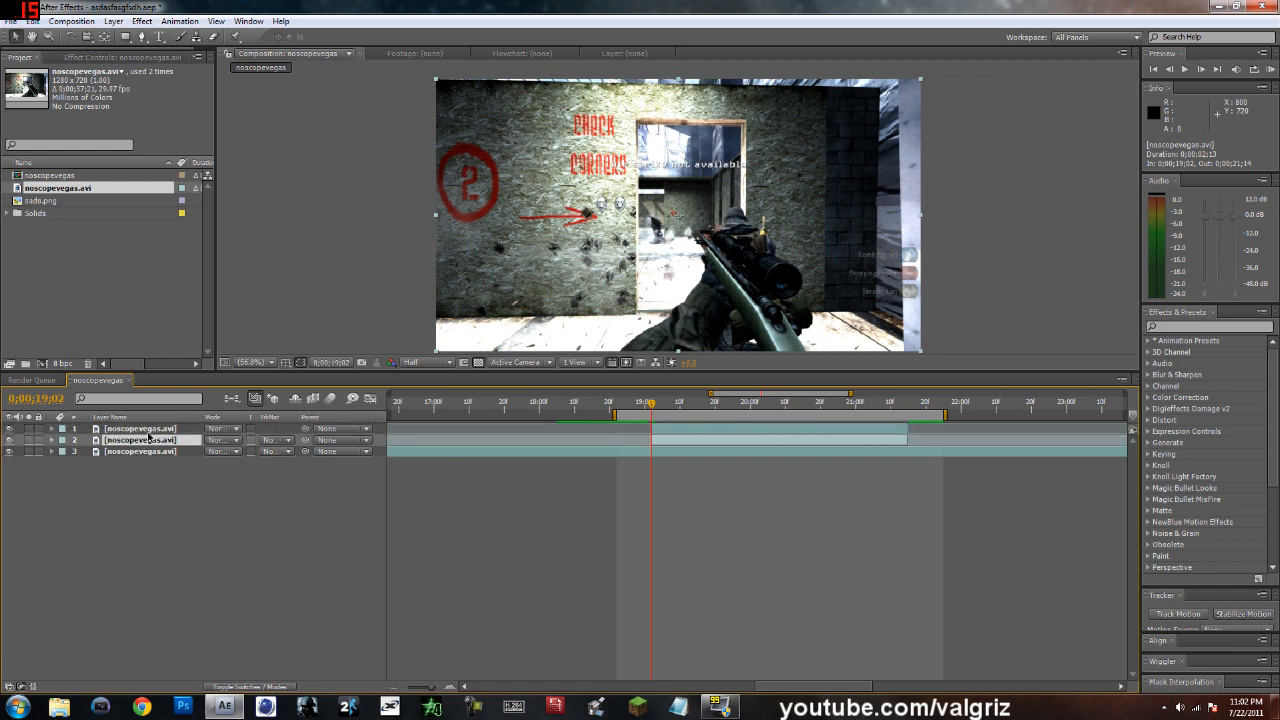
click(143, 21)
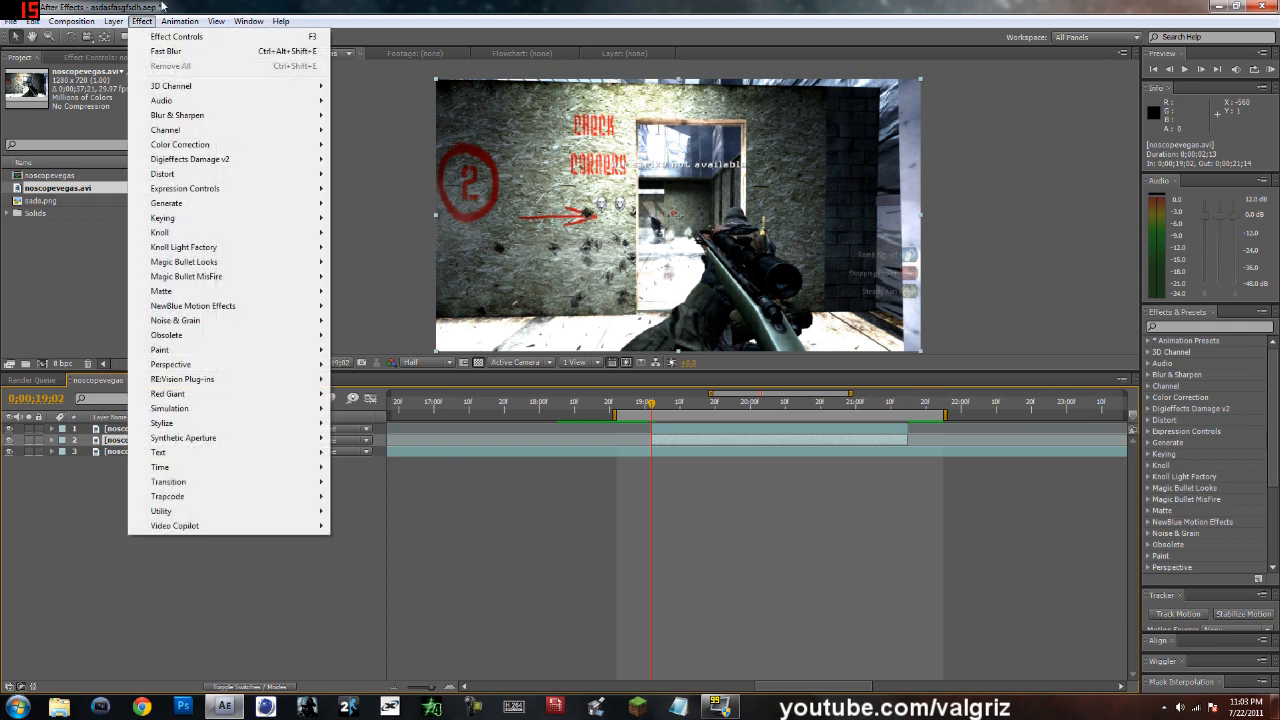
click(162, 6)
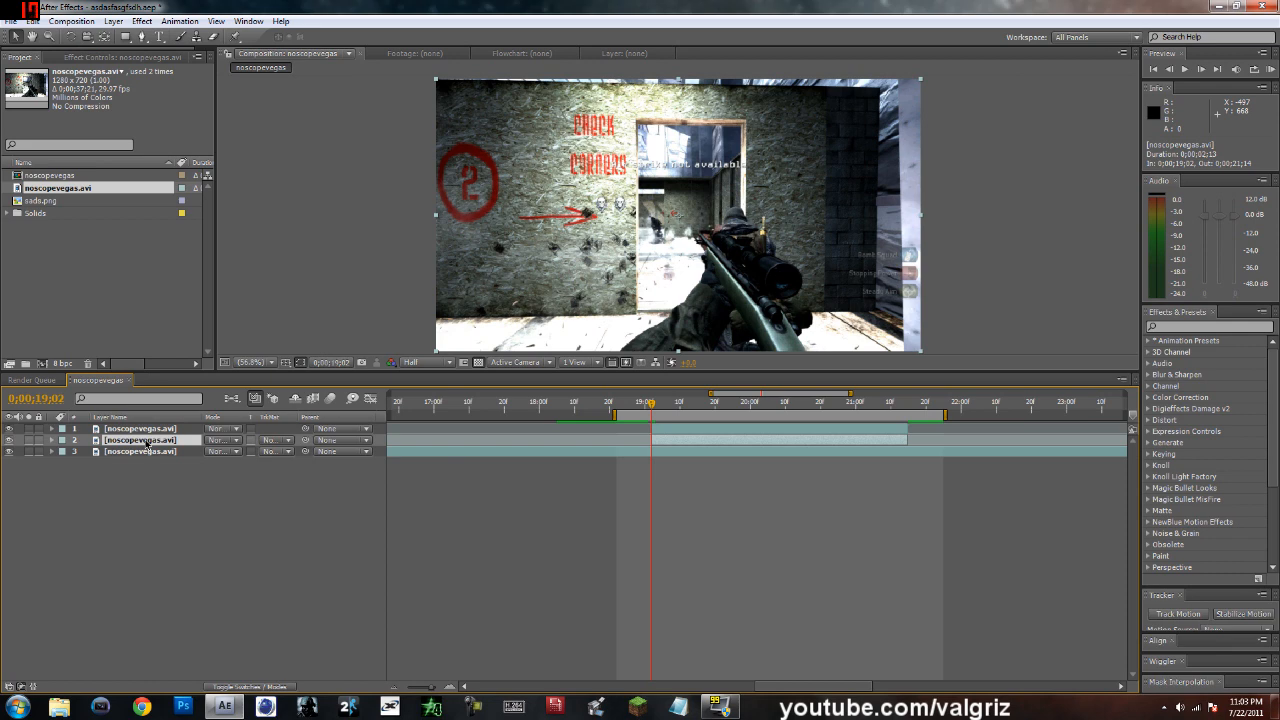
click(142, 21)
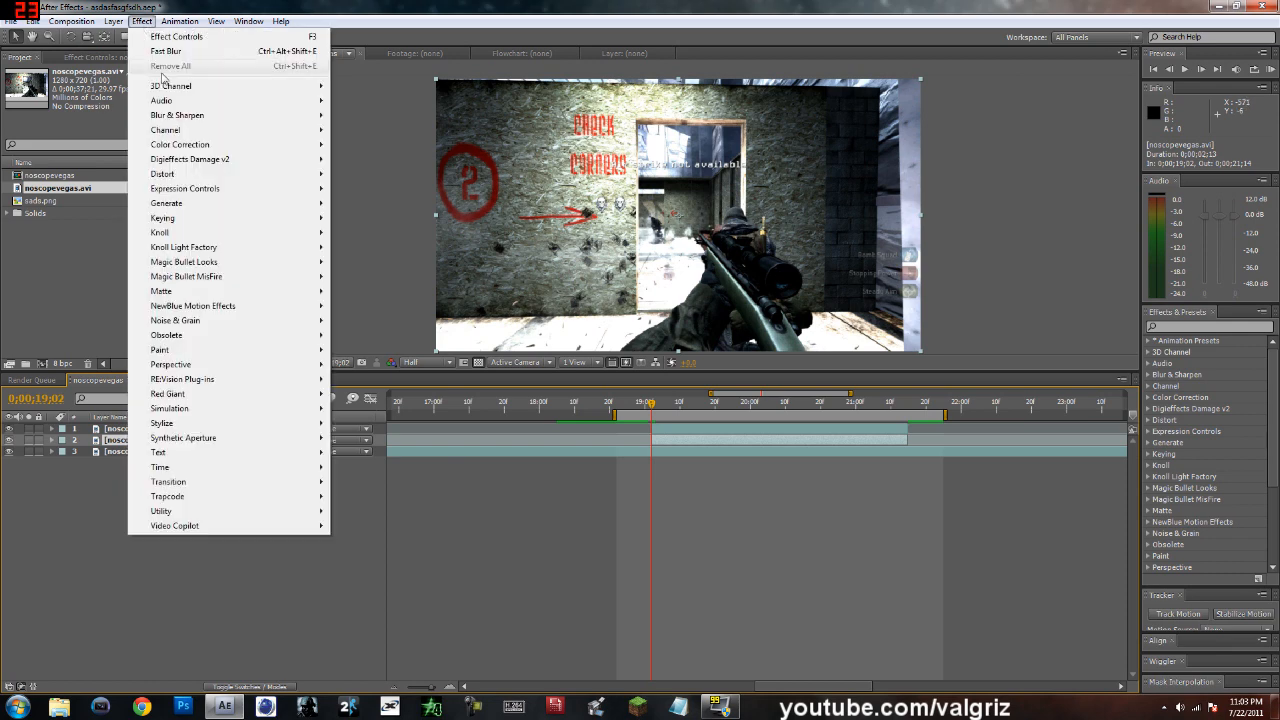
mouse_move(180, 104)
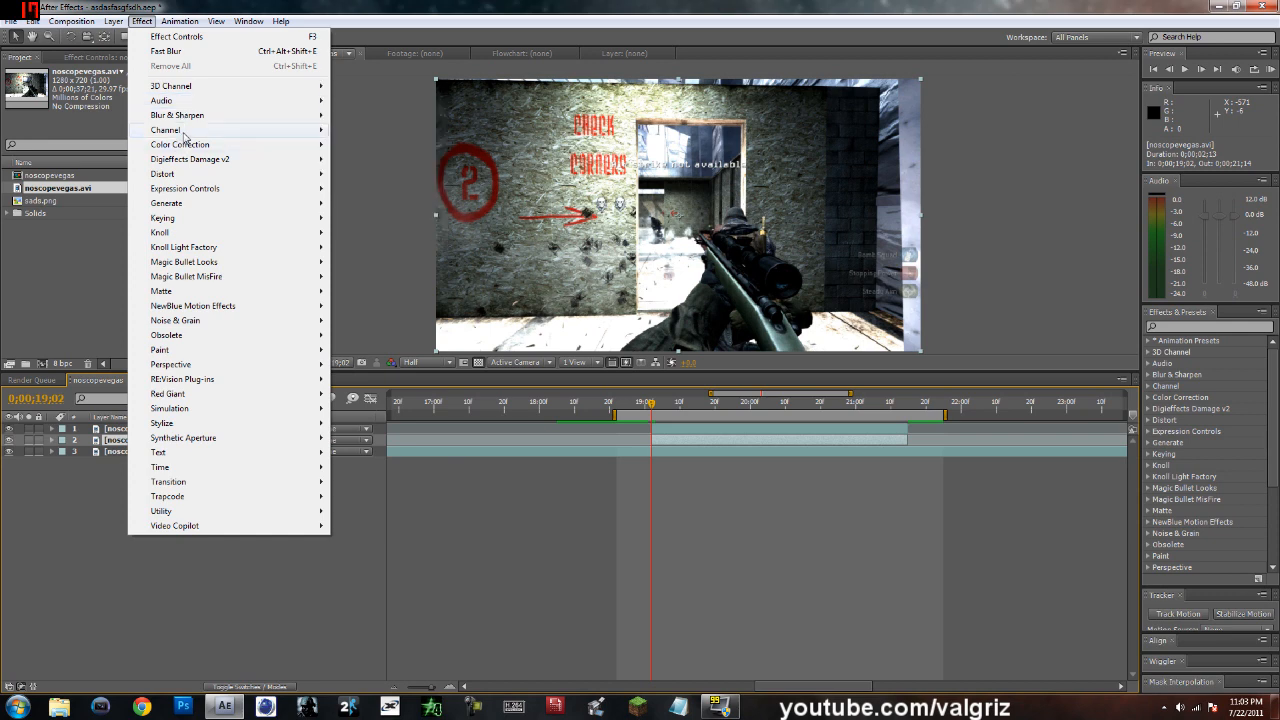
mouse_move(186, 148)
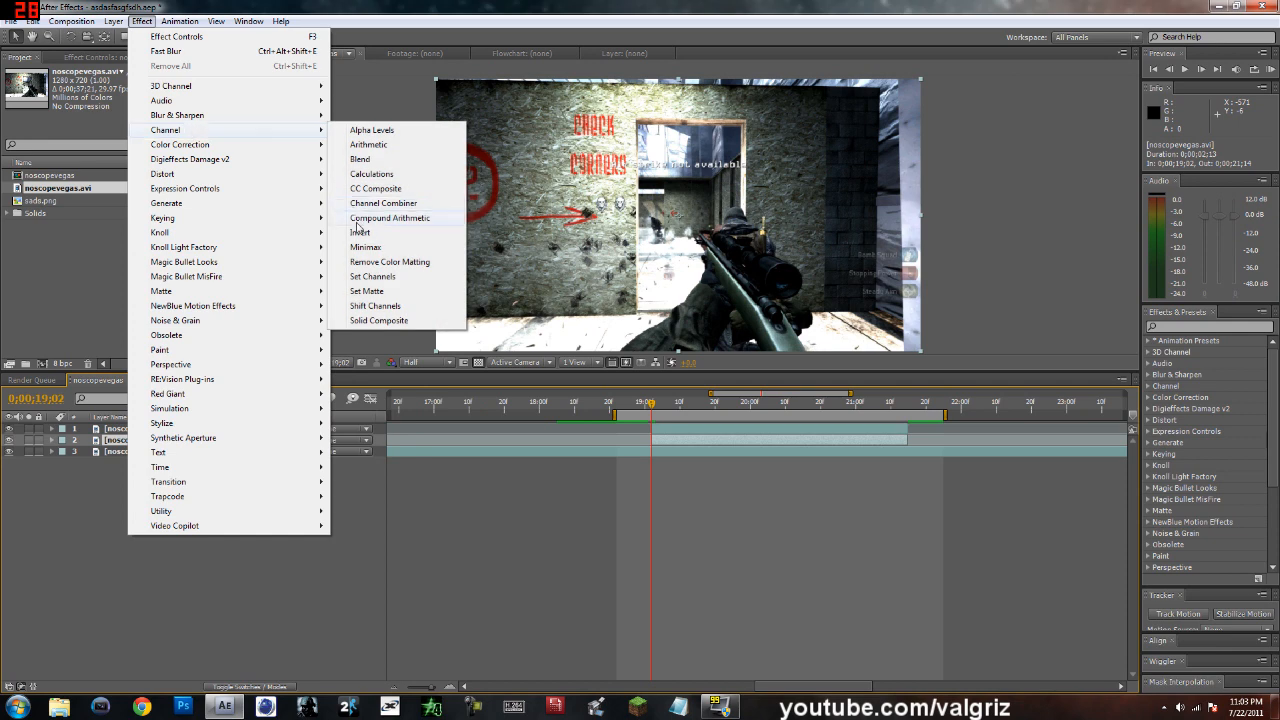
mouse_move(180, 21)
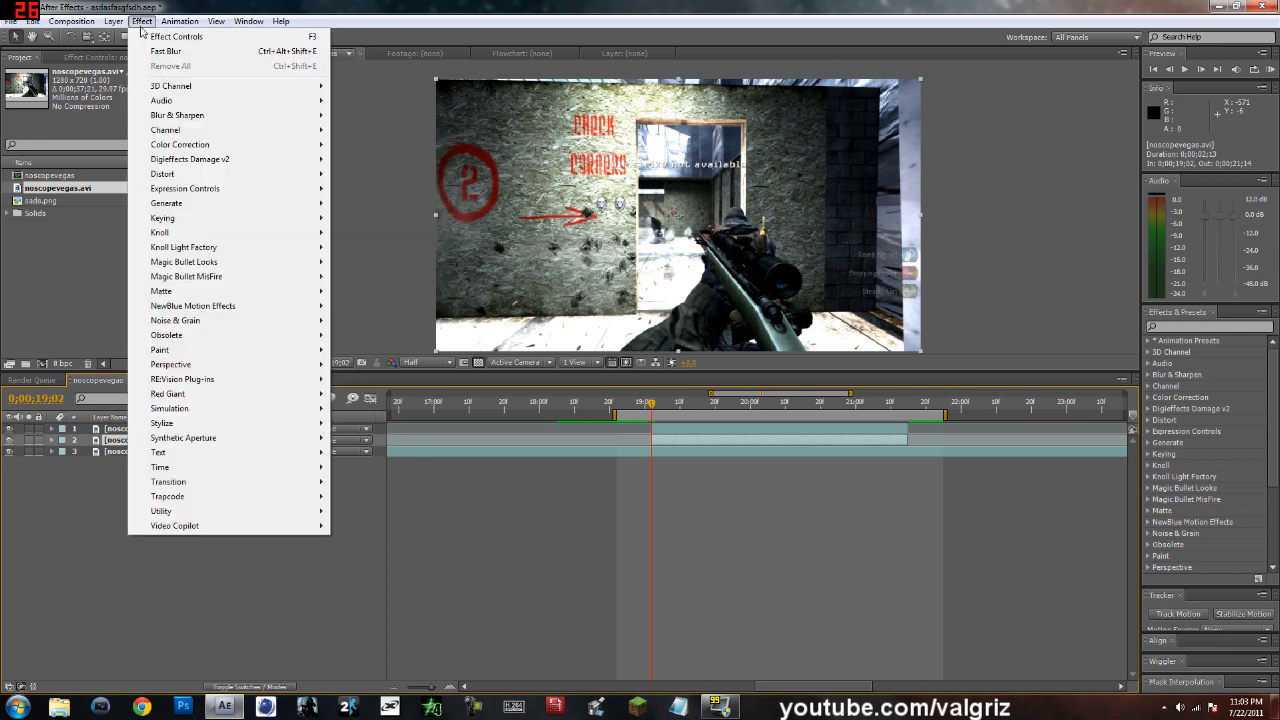
click(370, 232)
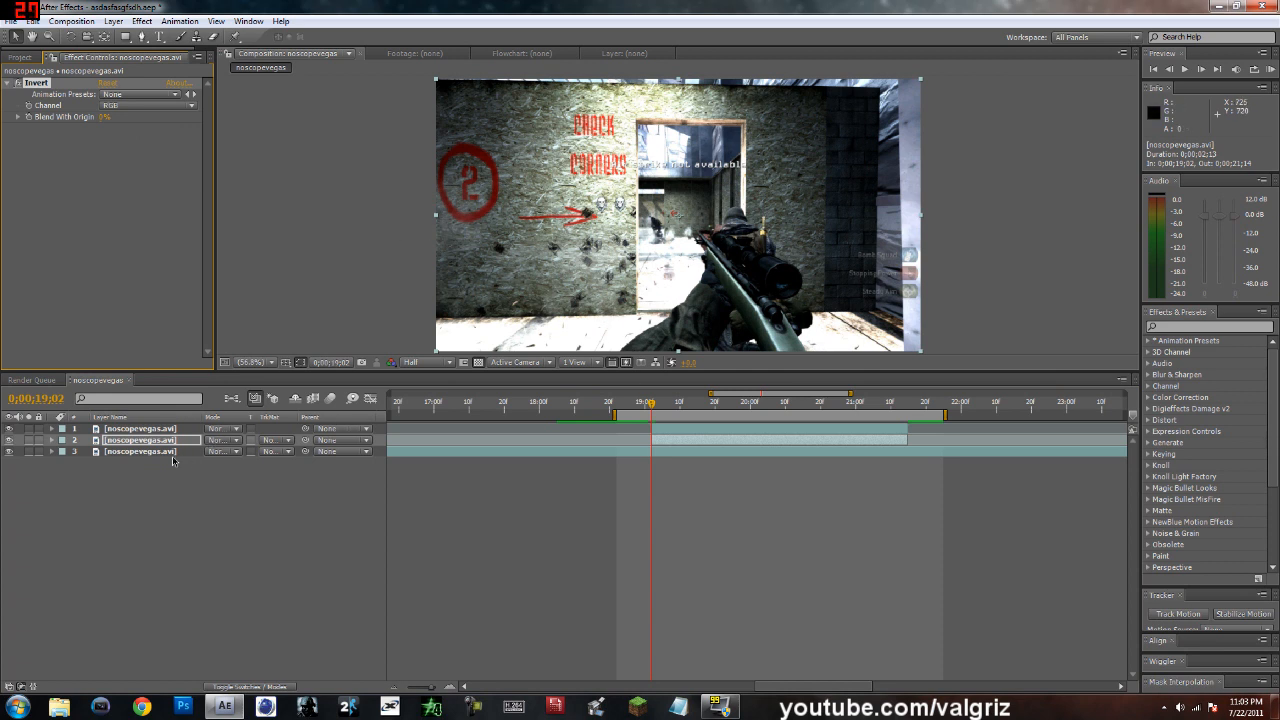
click(185, 508)
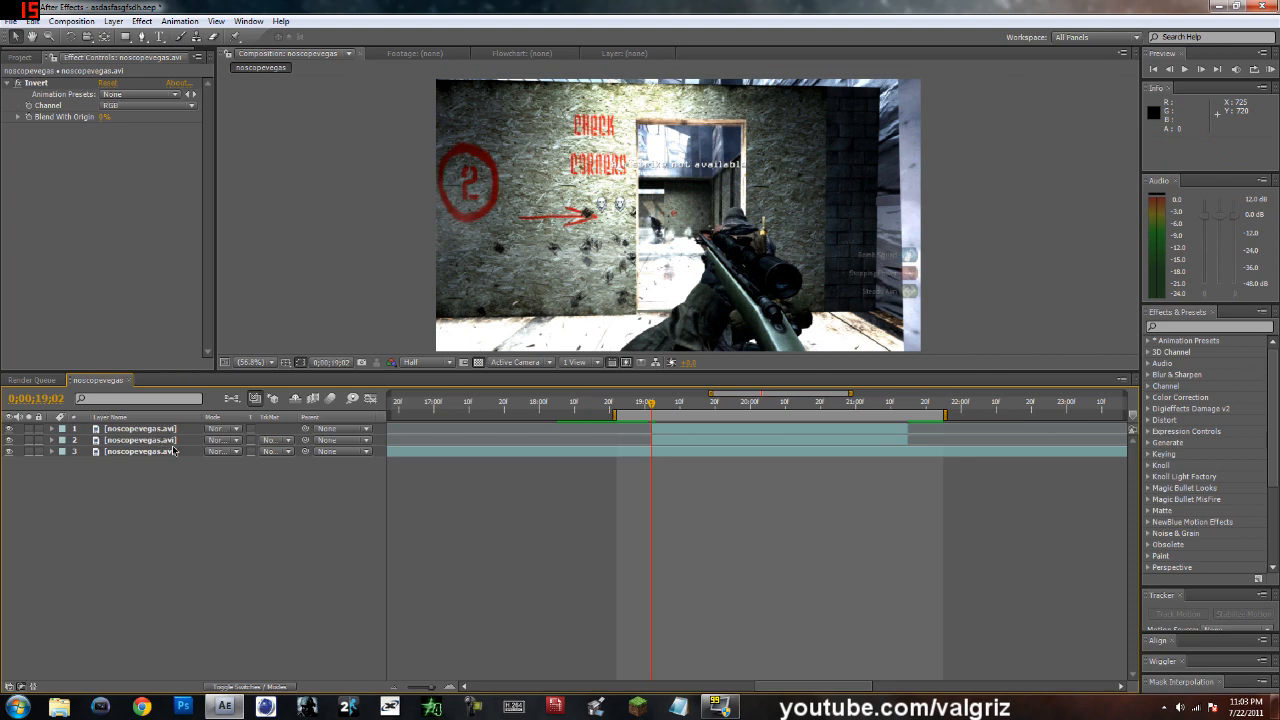
click(9, 429)
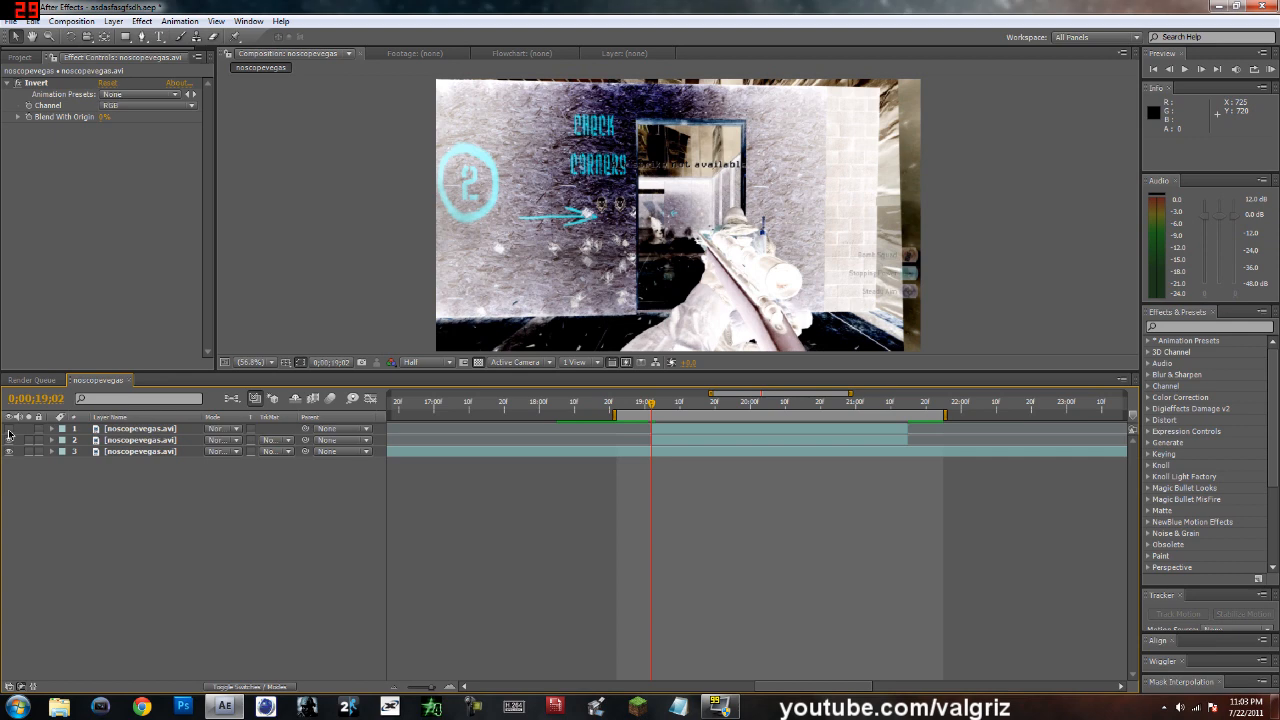
click(9, 429)
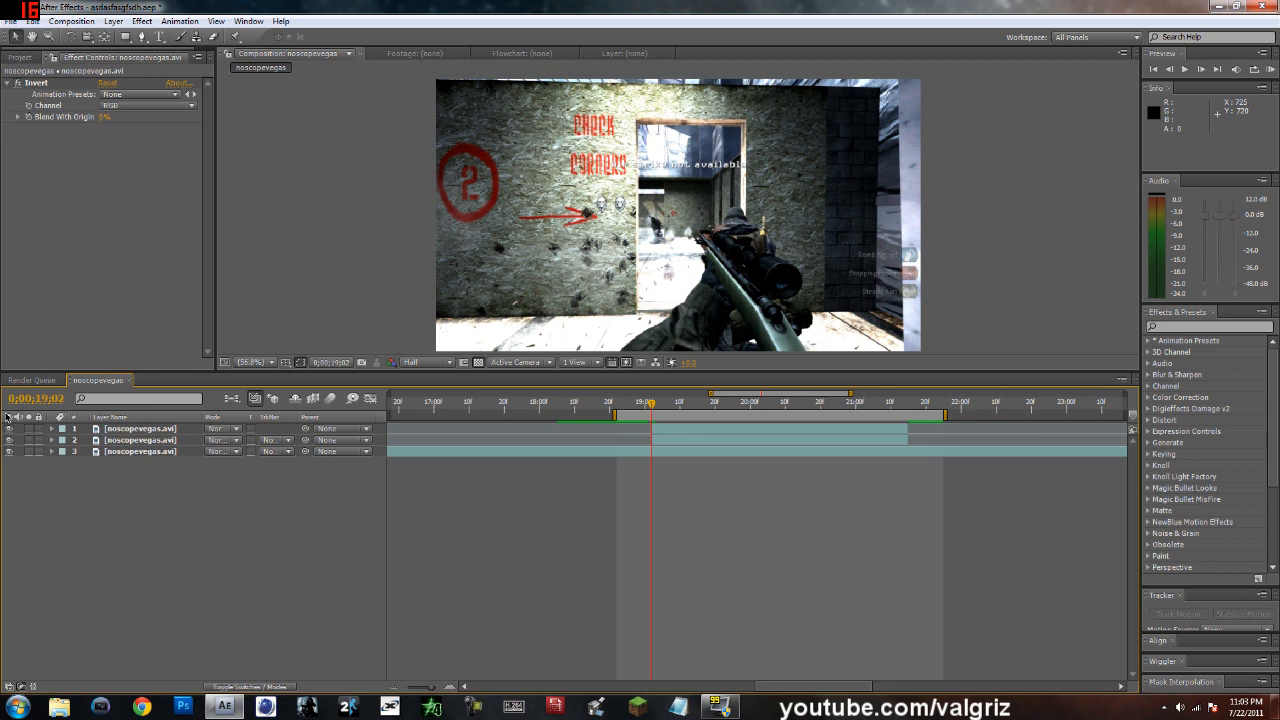
Select the top noscopevegas.avi copy and activate the Pen tool for masking the doorway.
click(155, 433)
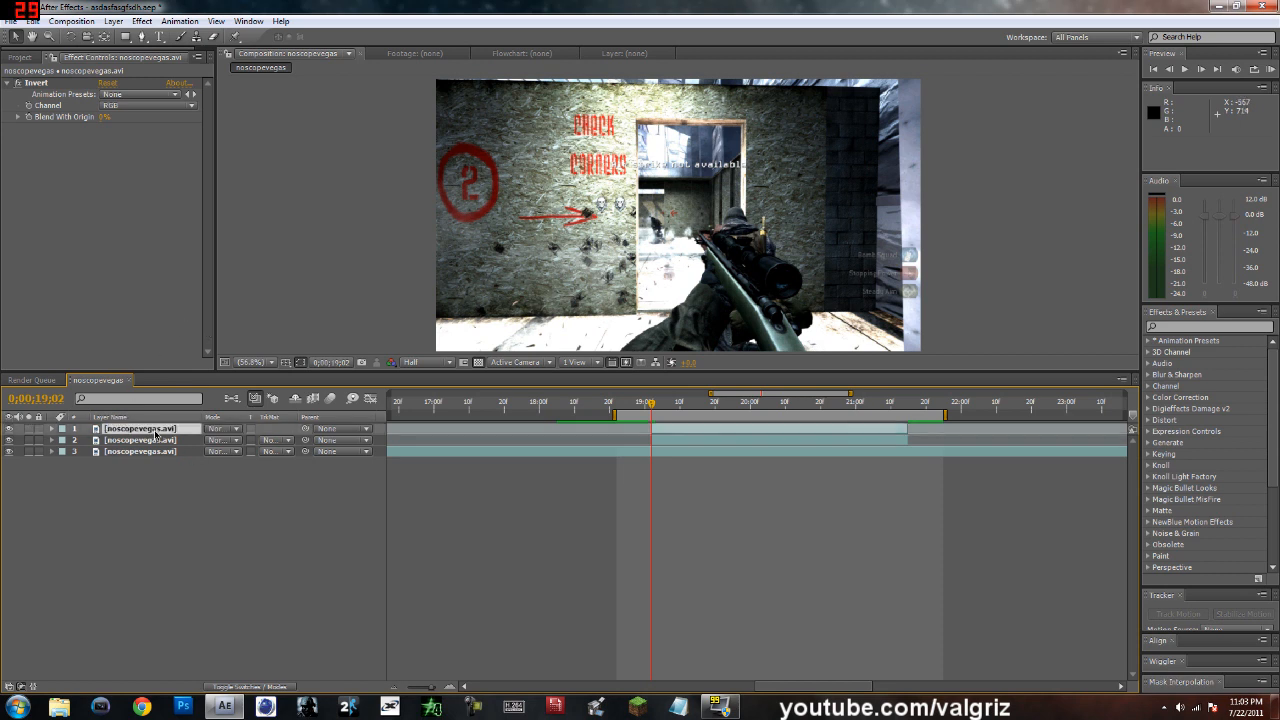
key(g)
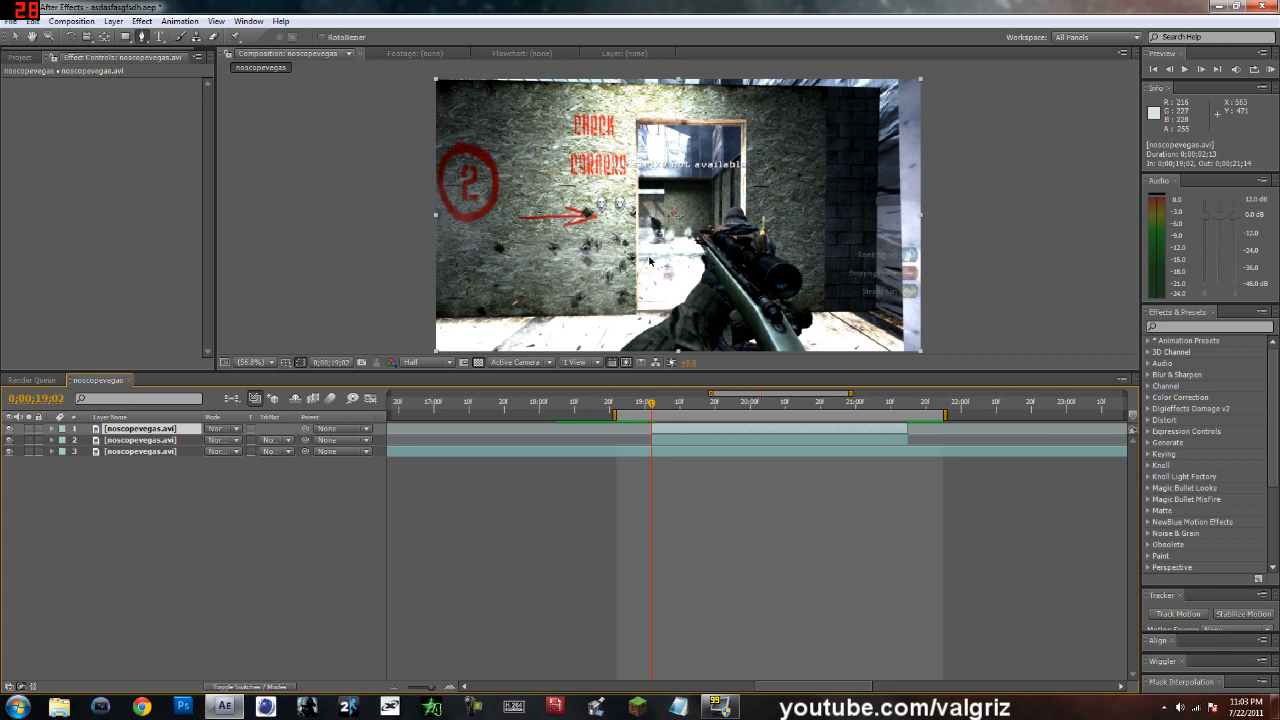
scroll(649, 260, up, 1)
key(space)
drag(664, 193, 666, 119)
key(space)
mouse_move(656, 178)
mouse_down()
mouse_move(649, 225)
mouse_move(654, 193)
mouse_up()
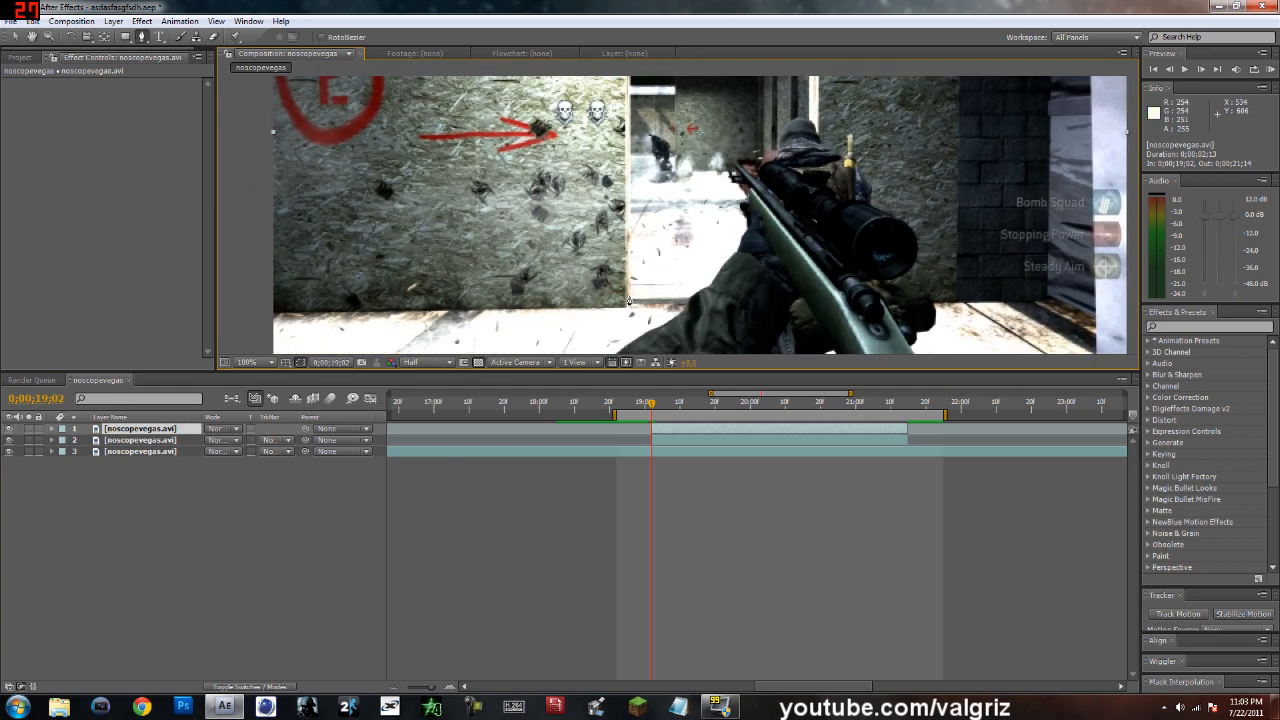
click(629, 298)
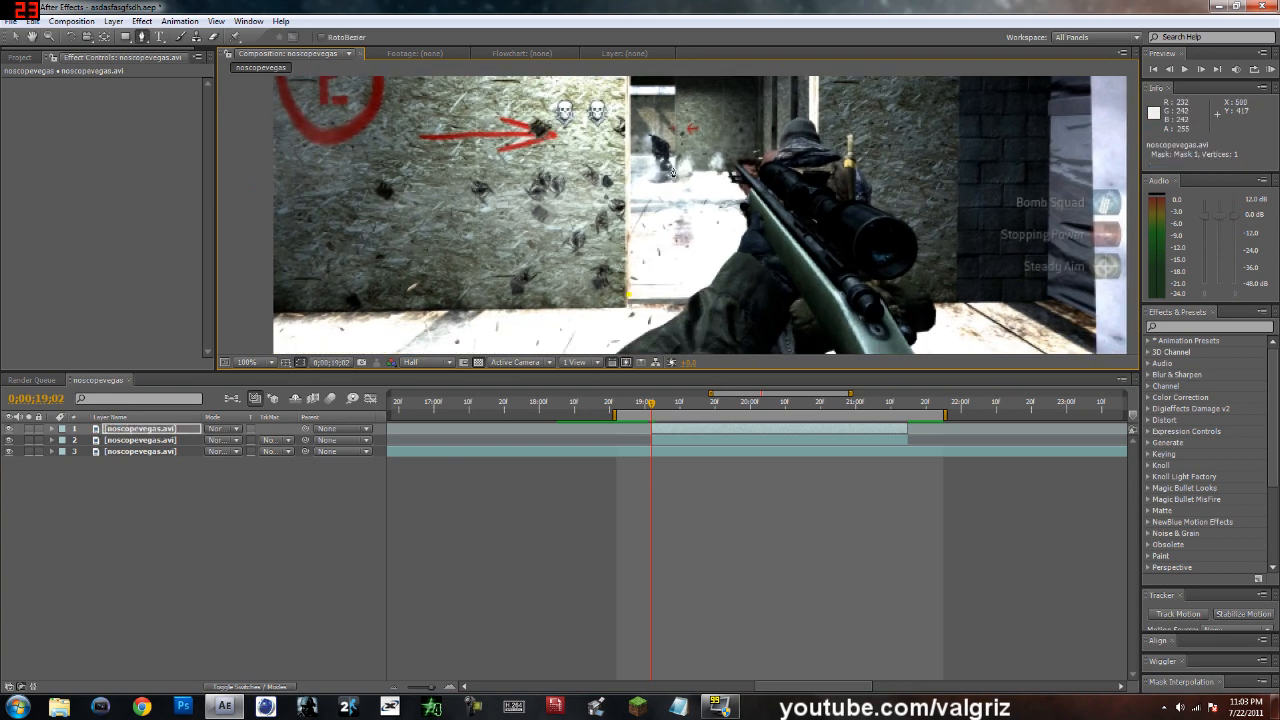
click(607, 171)
drag(665, 277, 625, 146)
key(ctrl+z)
key(ctrl+z)
Start a mask path on the top copy with vertices at the doorway's lower-left and upper-left inner corners.
scroll(630, 300, up, 1)
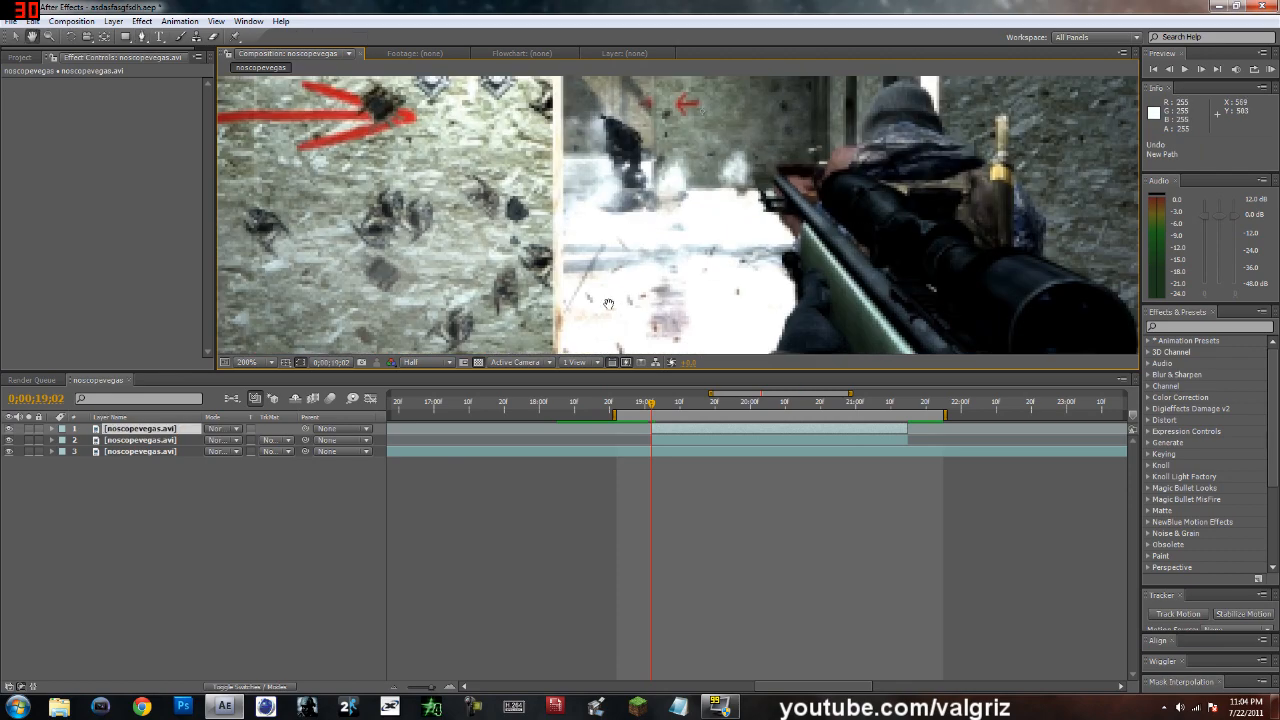
drag(612, 342, 620, 235)
click(570, 270)
drag(595, 112, 605, 325)
drag(612, 145, 585, 300)
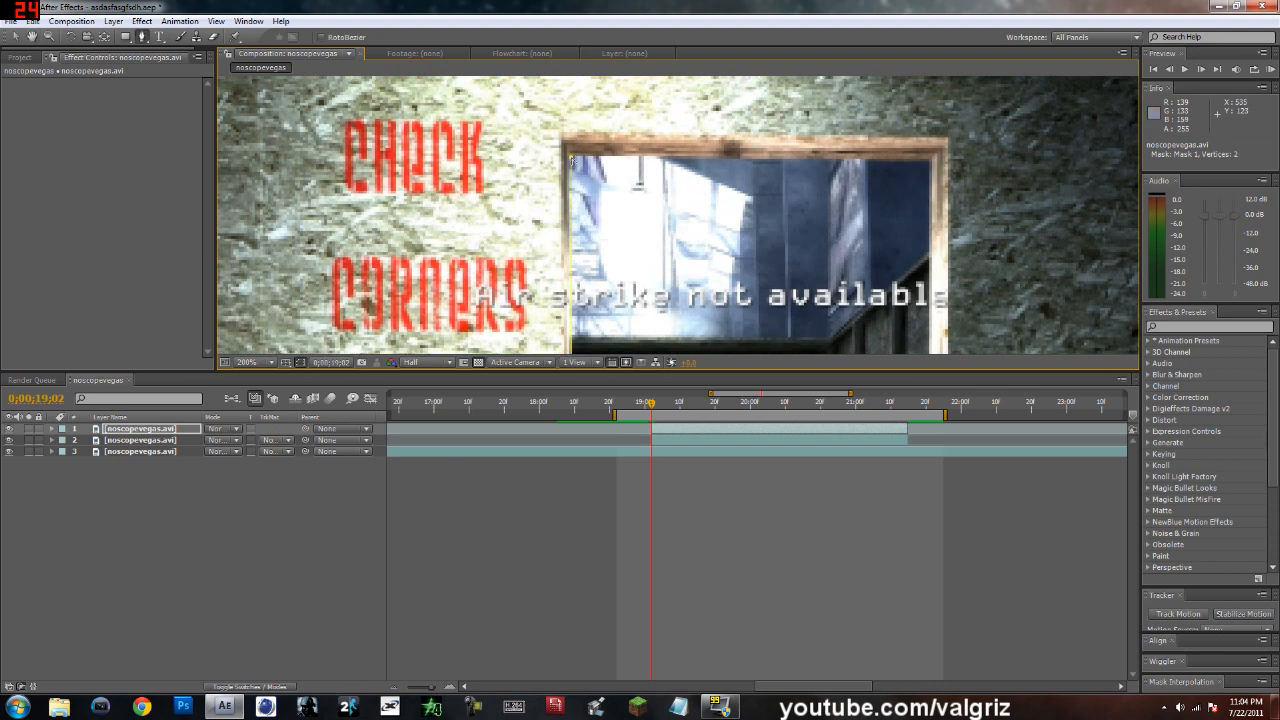
key(ctrl+z)
scroll(570, 160, up, 1)
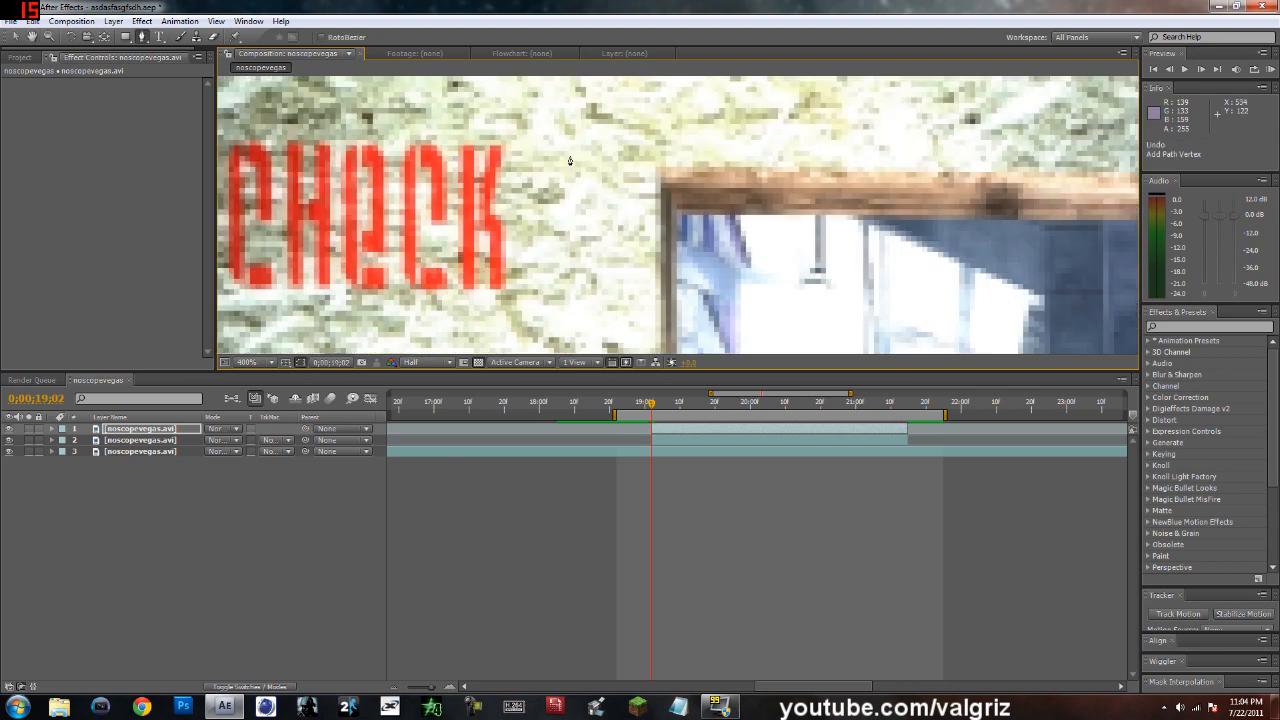
click(678, 220)
scroll(796, 243, down, 1)
key(space)
drag(890, 291, 500, 187)
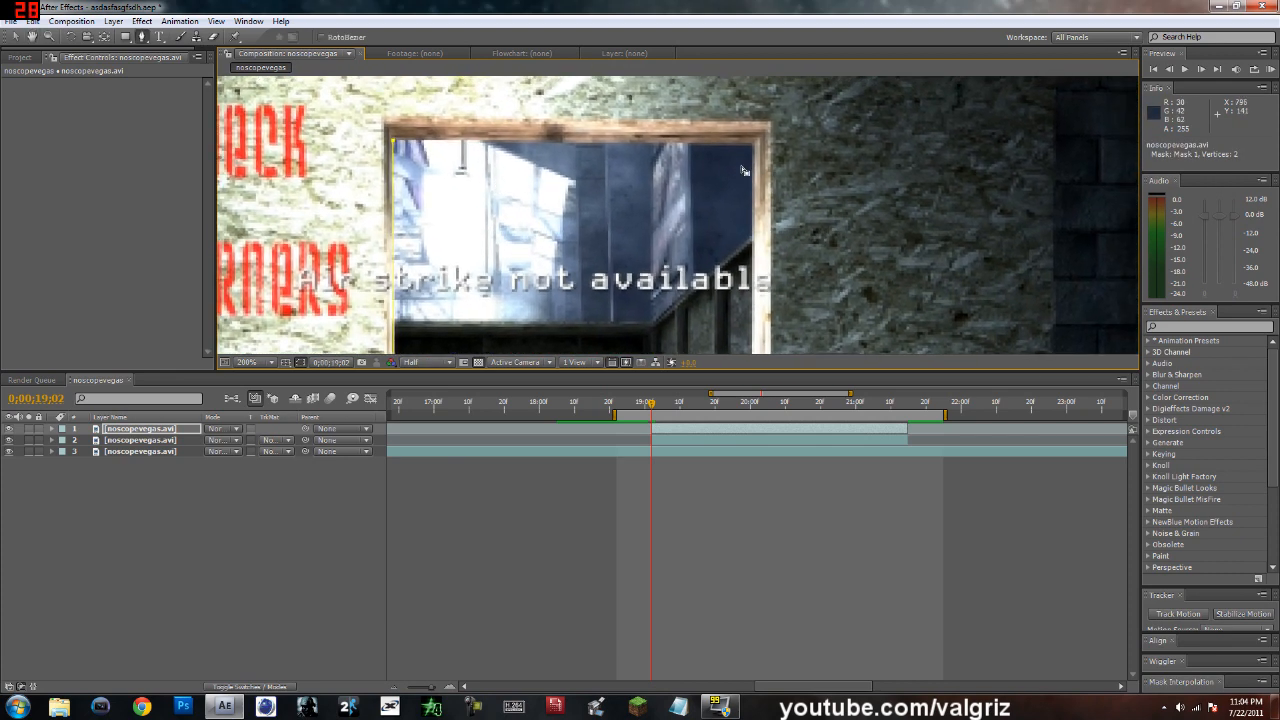
Add vertices at the doorway's upper-right and lower-right inner corners, close the mask, and deselect the layer with the Selection tool.
scroll(745, 168, up, 1)
scroll(698, 150, down, 1)
click(755, 191)
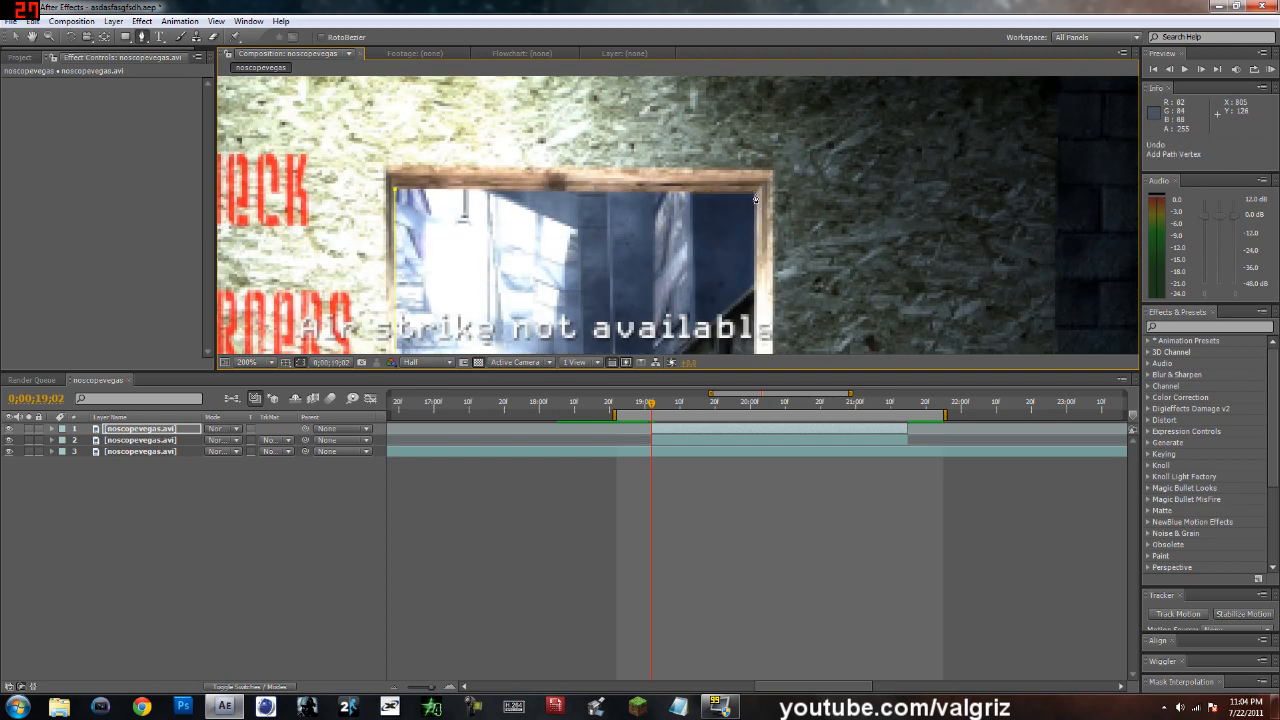
key(ctrl+z)
key(space)
drag(723, 266, 723, 138)
drag(729, 266, 738, 86)
scroll(746, 214, down, 1)
key(space)
drag(741, 171, 657, 330)
scroll(657, 330, down, 1)
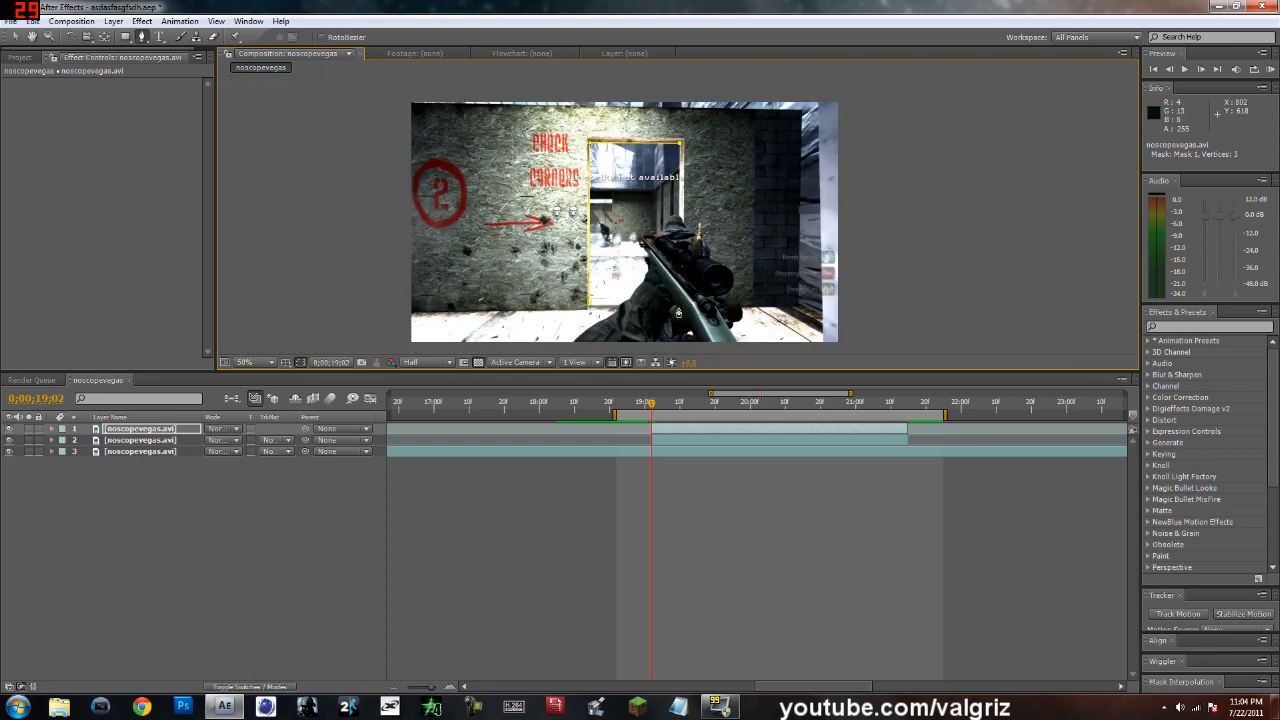
click(679, 306)
click(591, 307)
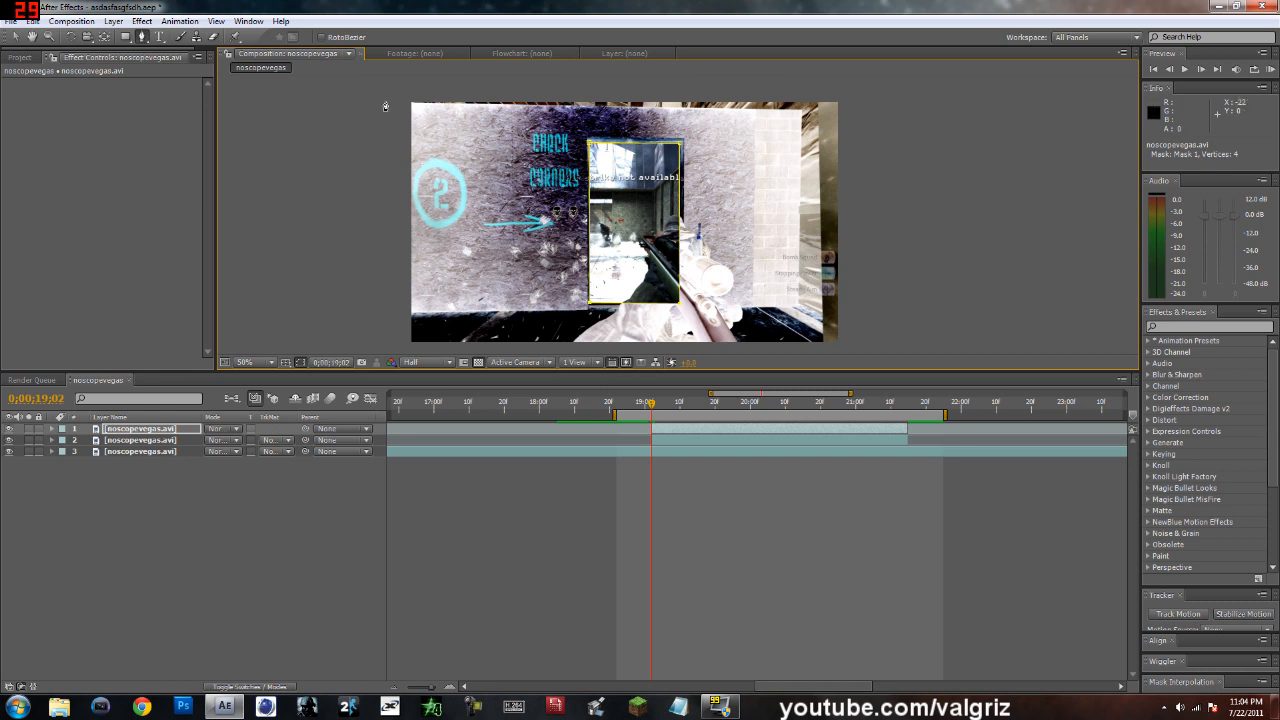
click(13, 40)
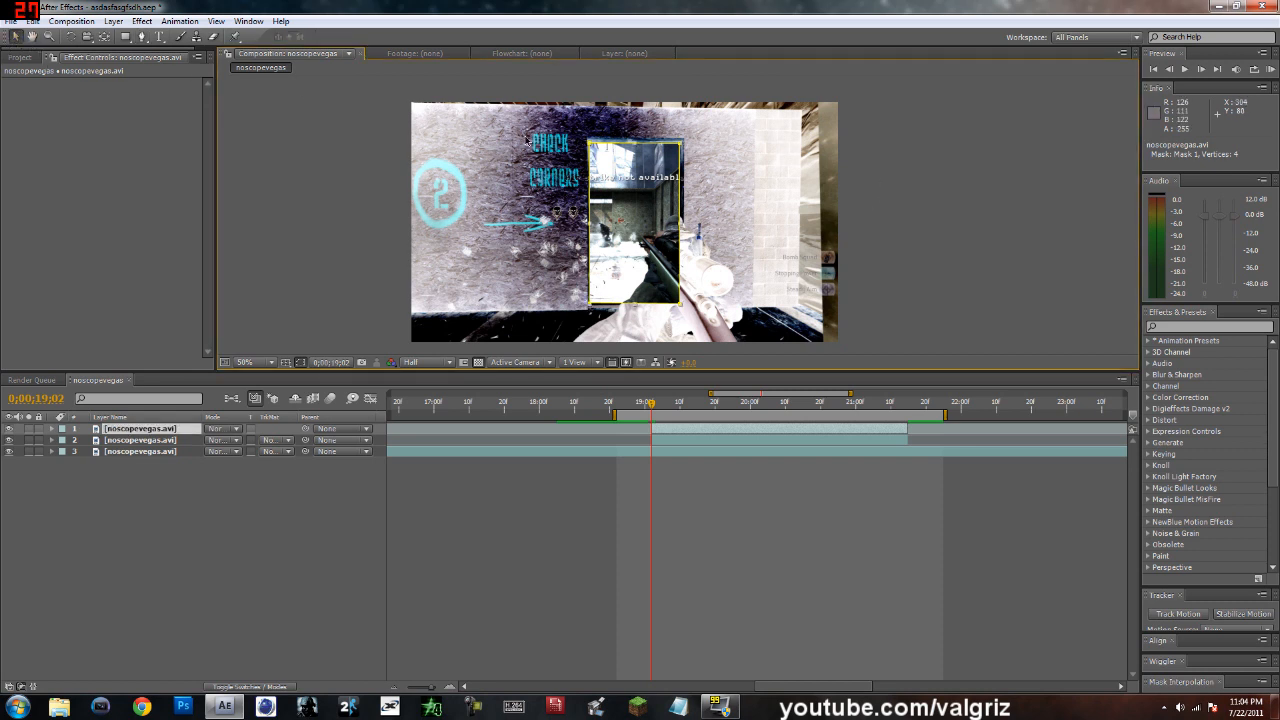
click(325, 120)
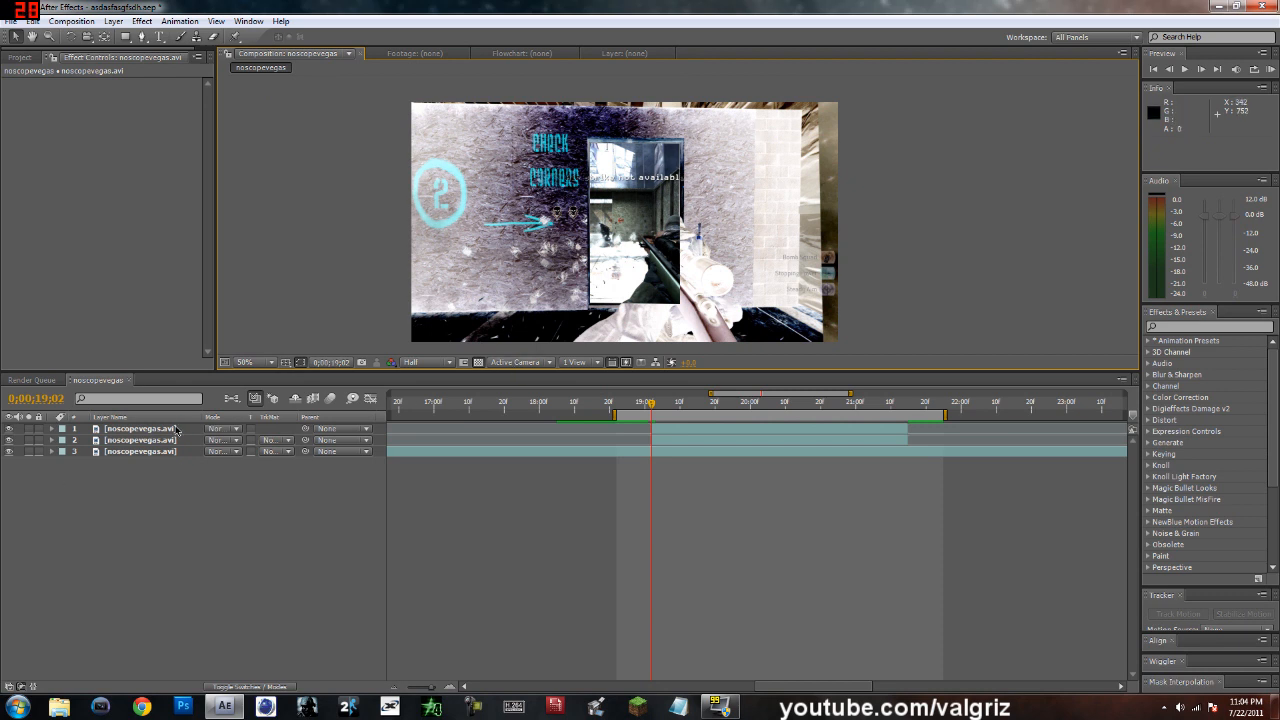
Reveal Mask 1 on the top copy and set its mode to Subtract.
click(51, 429)
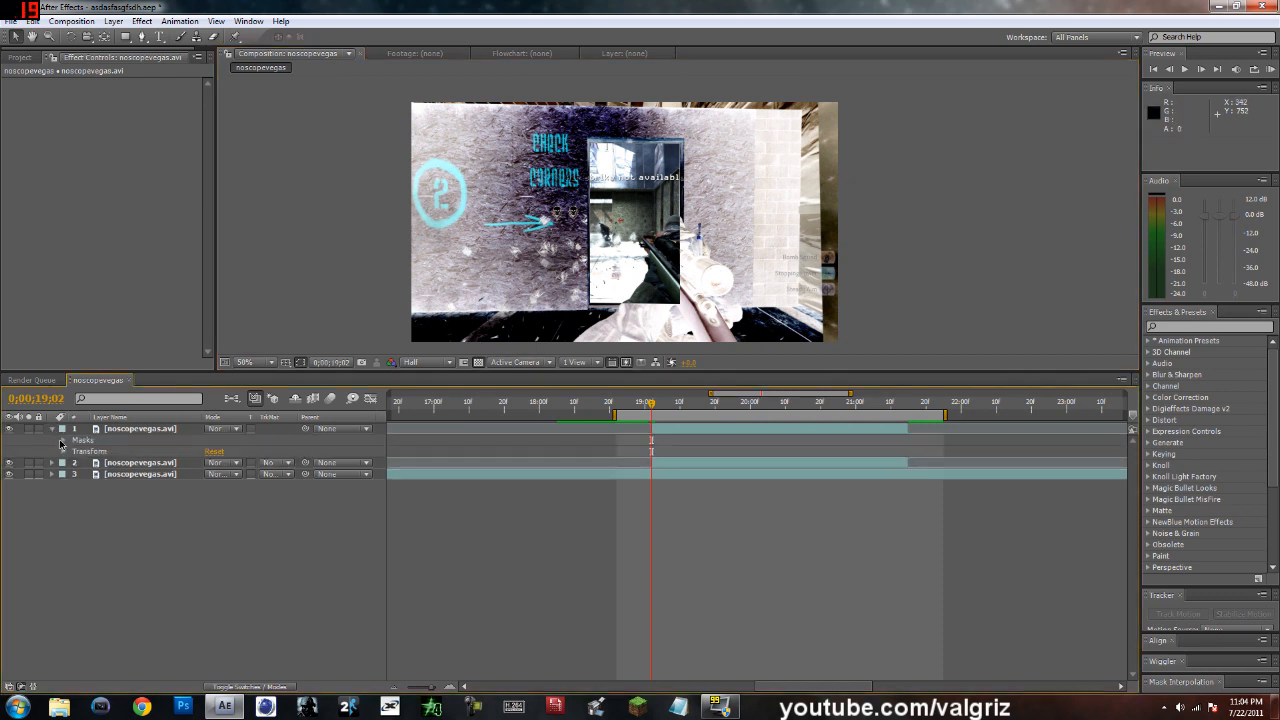
click(61, 442)
click(73, 452)
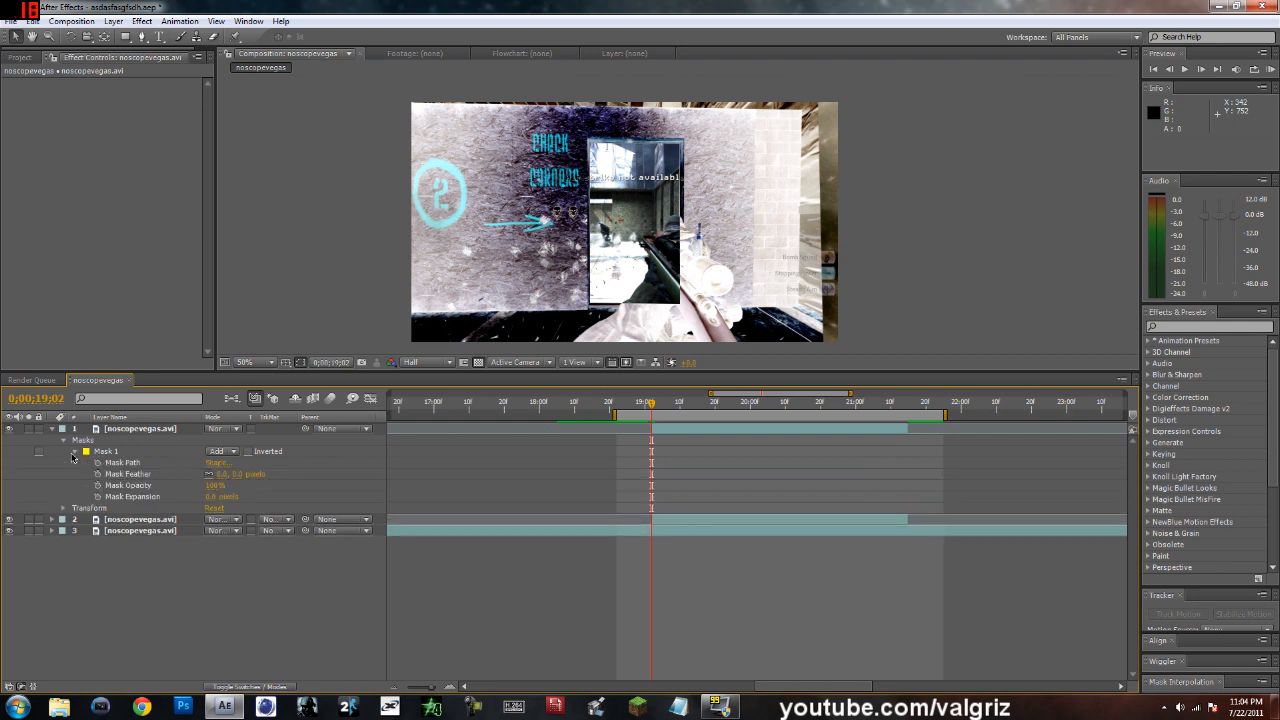
click(75, 453)
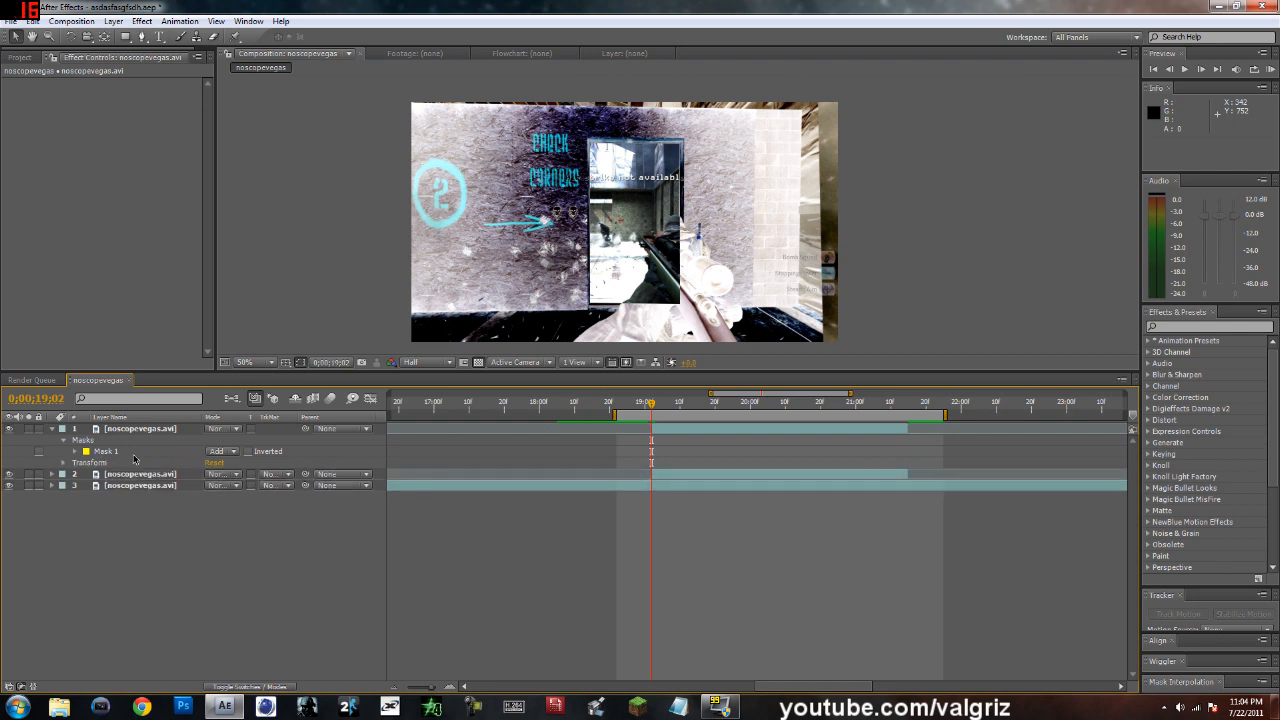
click(216, 452)
click(231, 468)
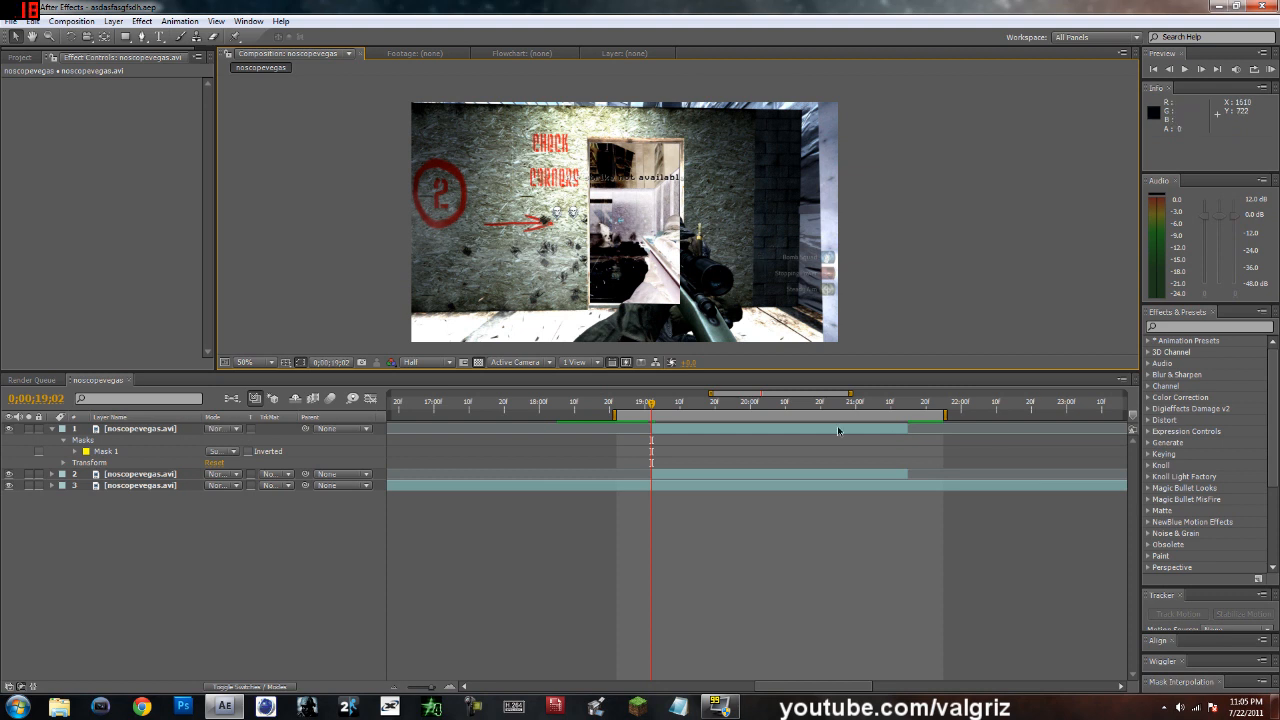
At 0;00;19;04, try HLS as the lower copy's Invert channel, set it to Saturation instead, and inspect the doorway closely.
drag(651, 405, 658, 408)
double_click(148, 474)
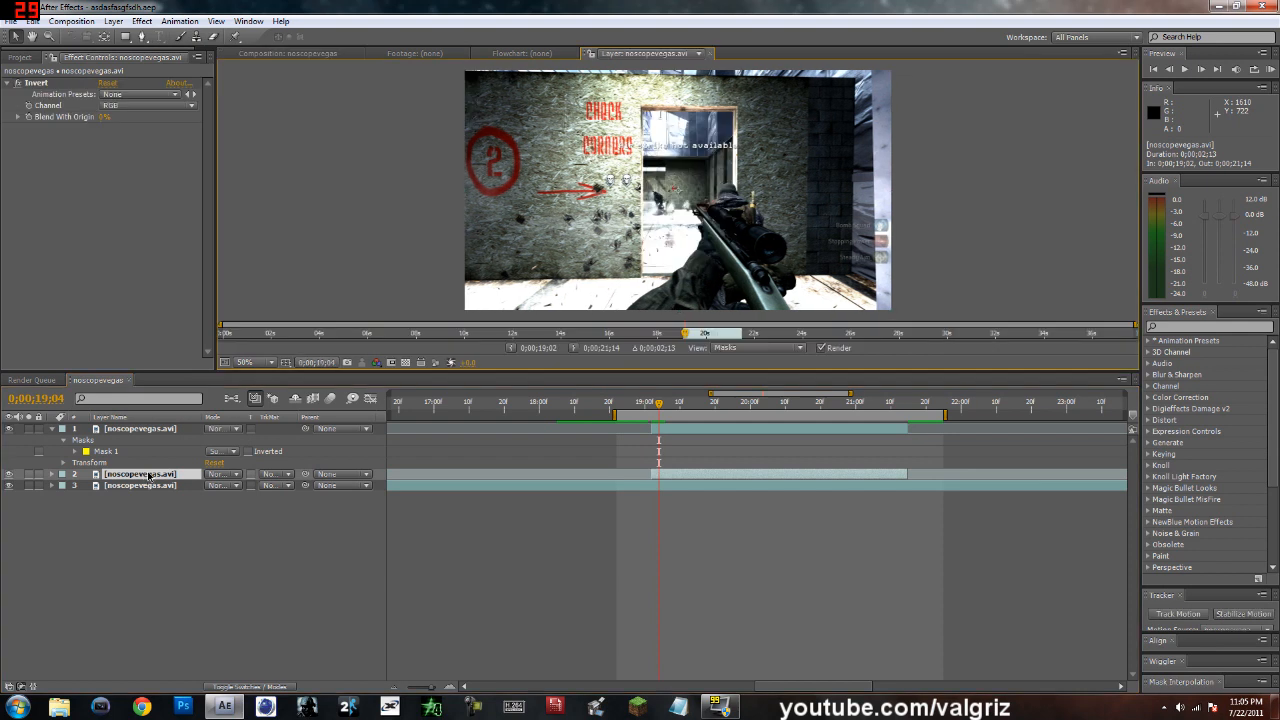
click(287, 53)
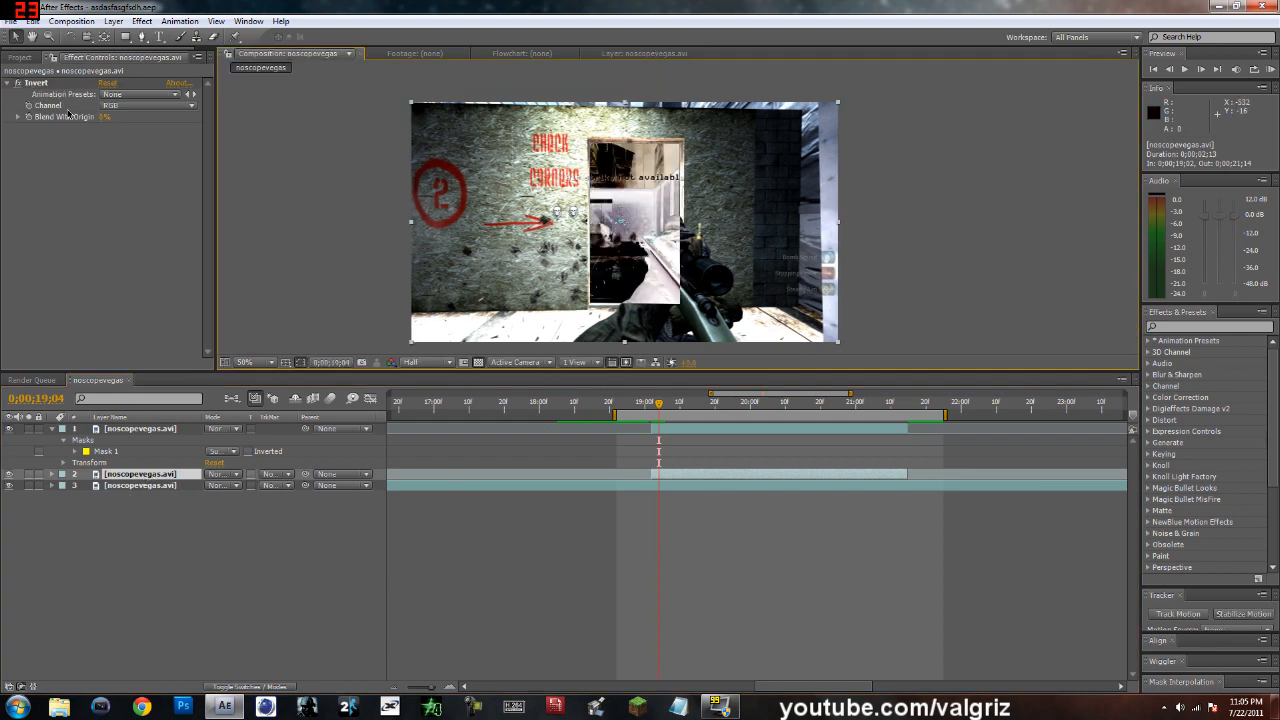
click(52, 474)
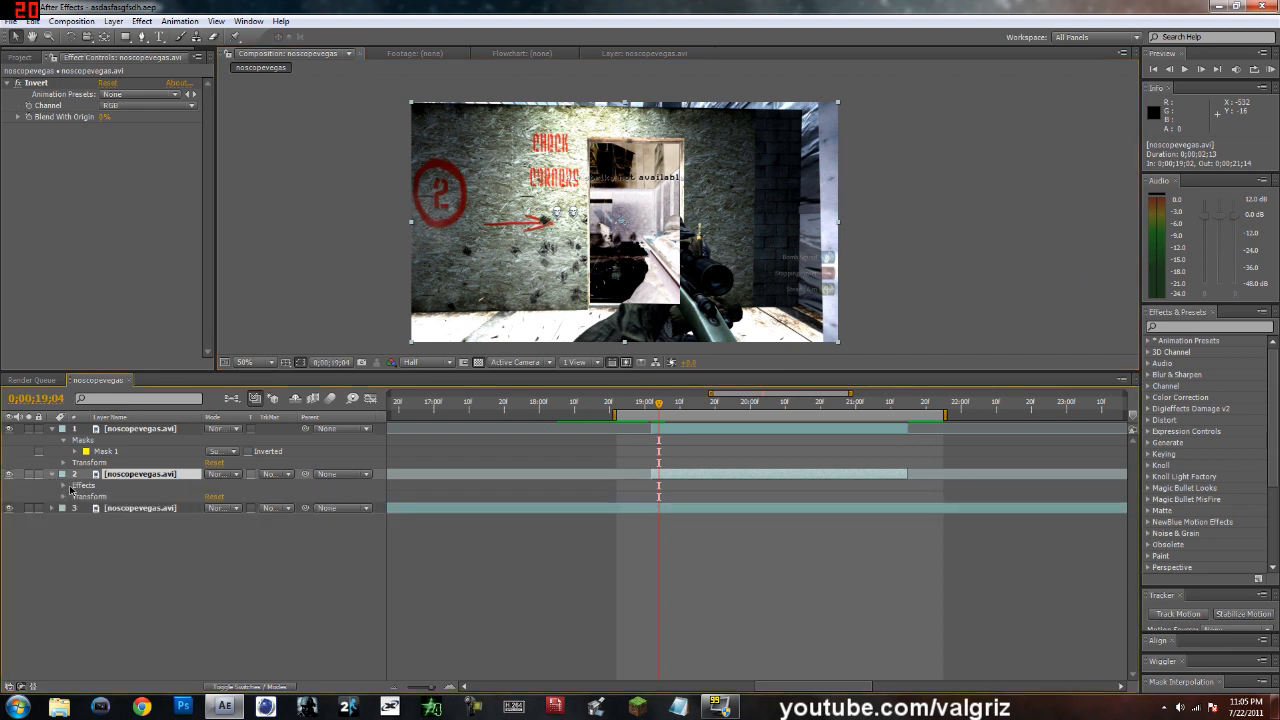
click(52, 476)
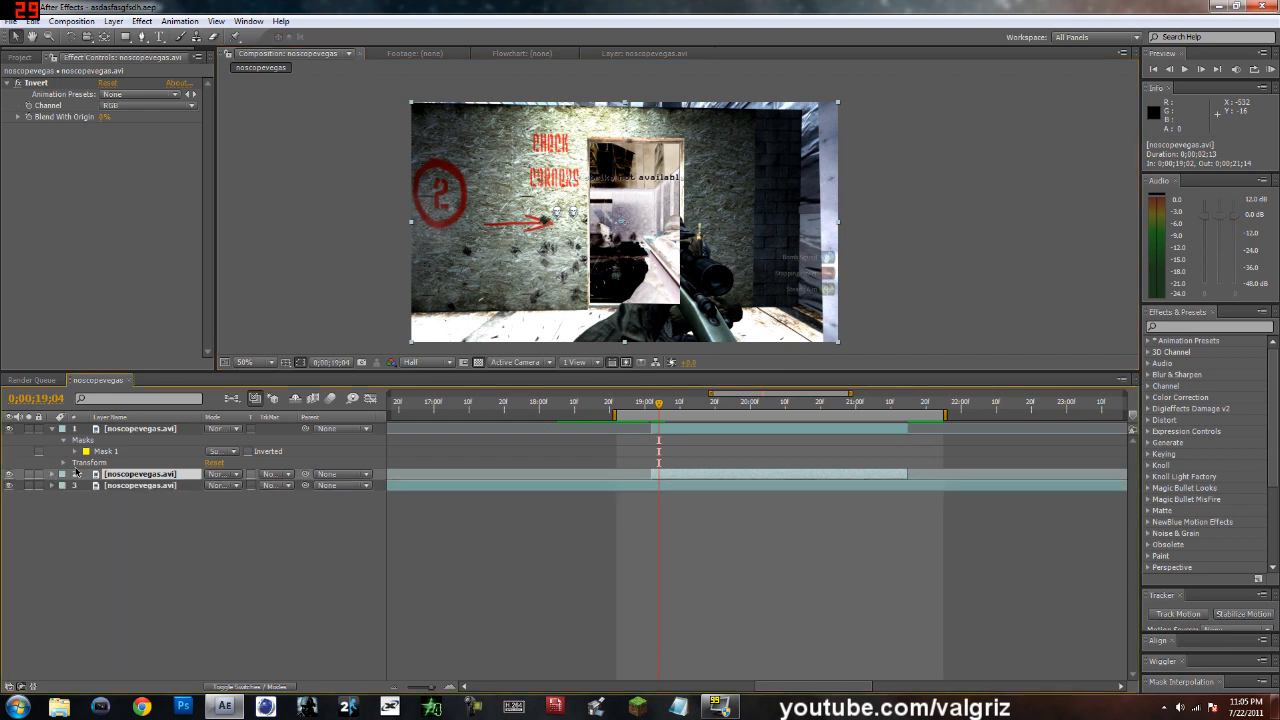
click(120, 107)
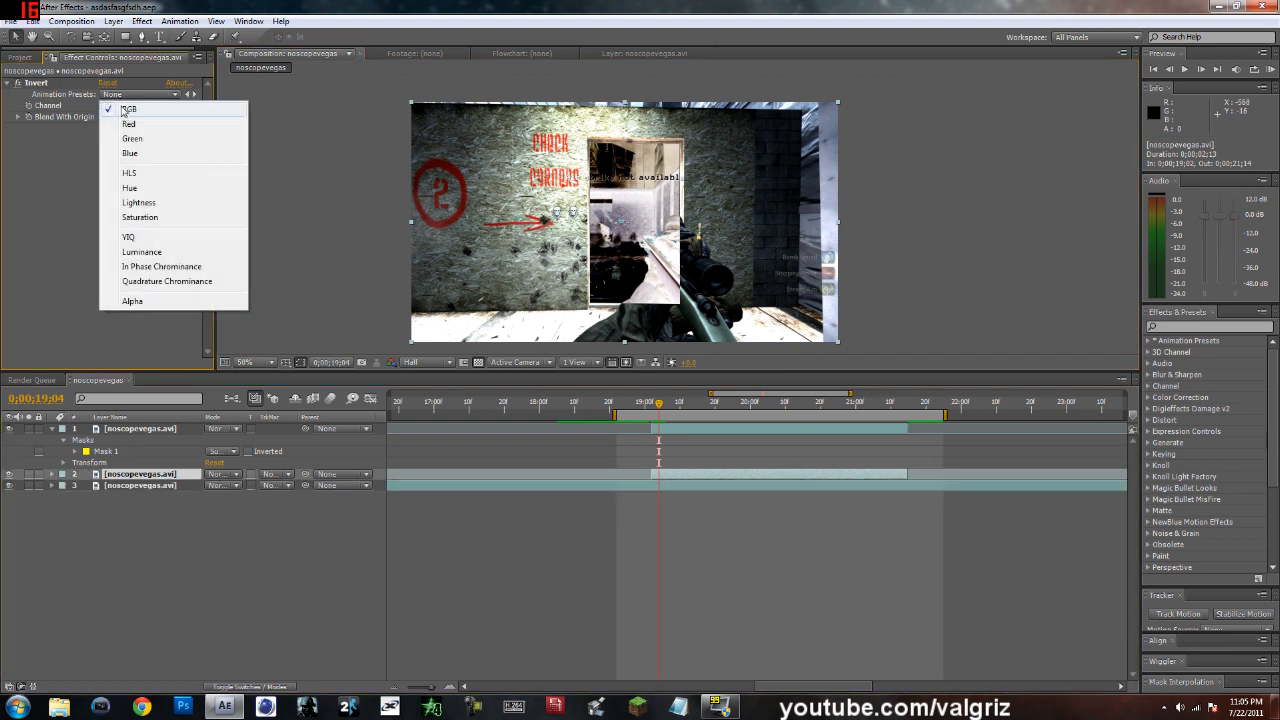
click(157, 174)
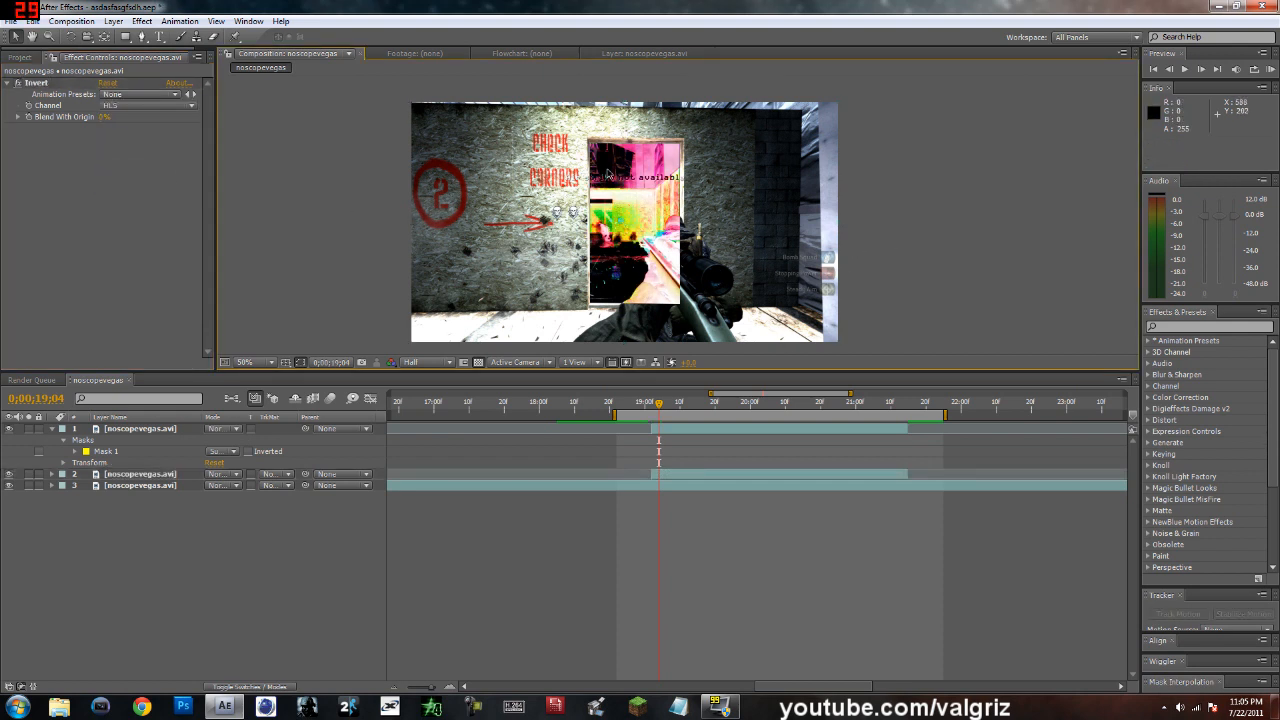
click(140, 105)
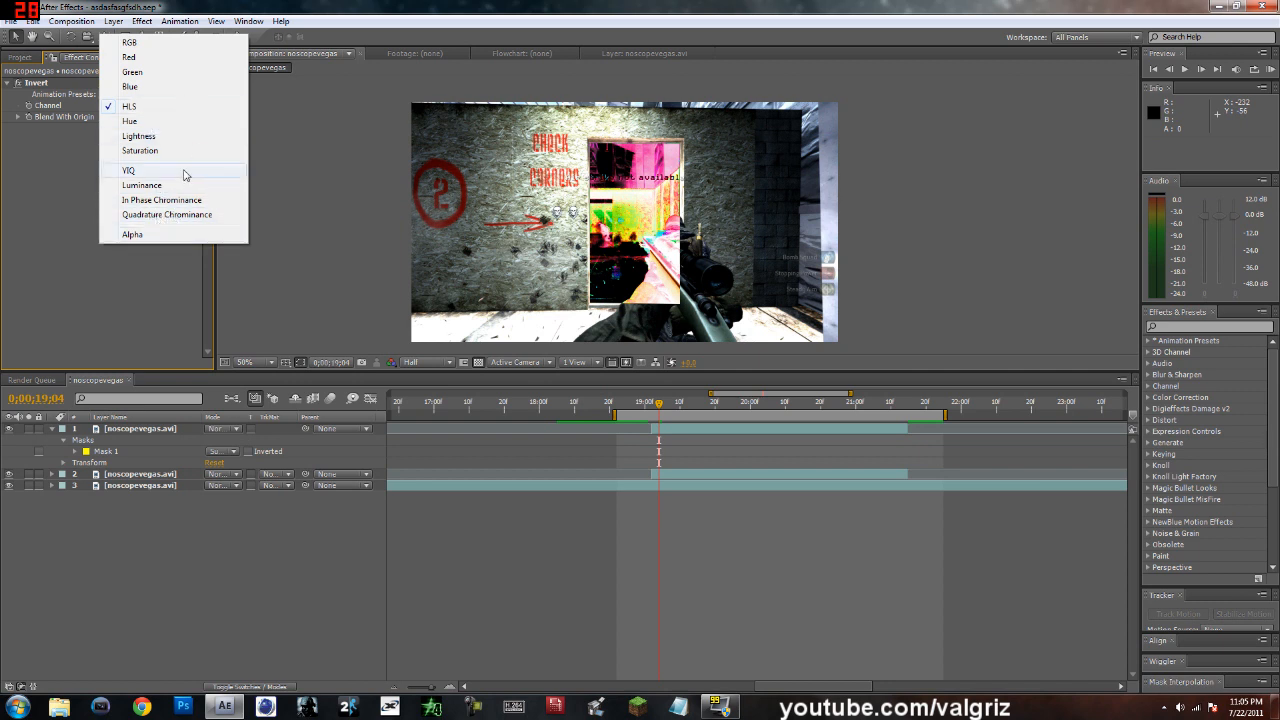
click(184, 152)
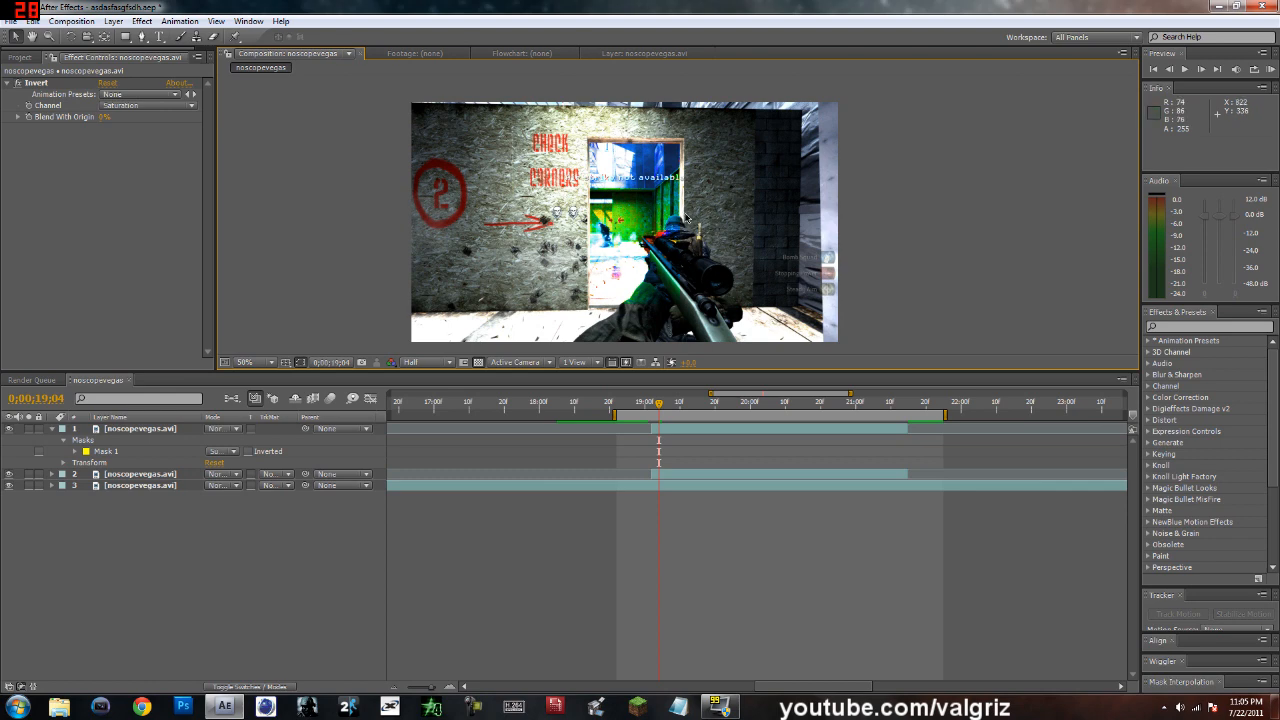
scroll(685, 218, up, 1)
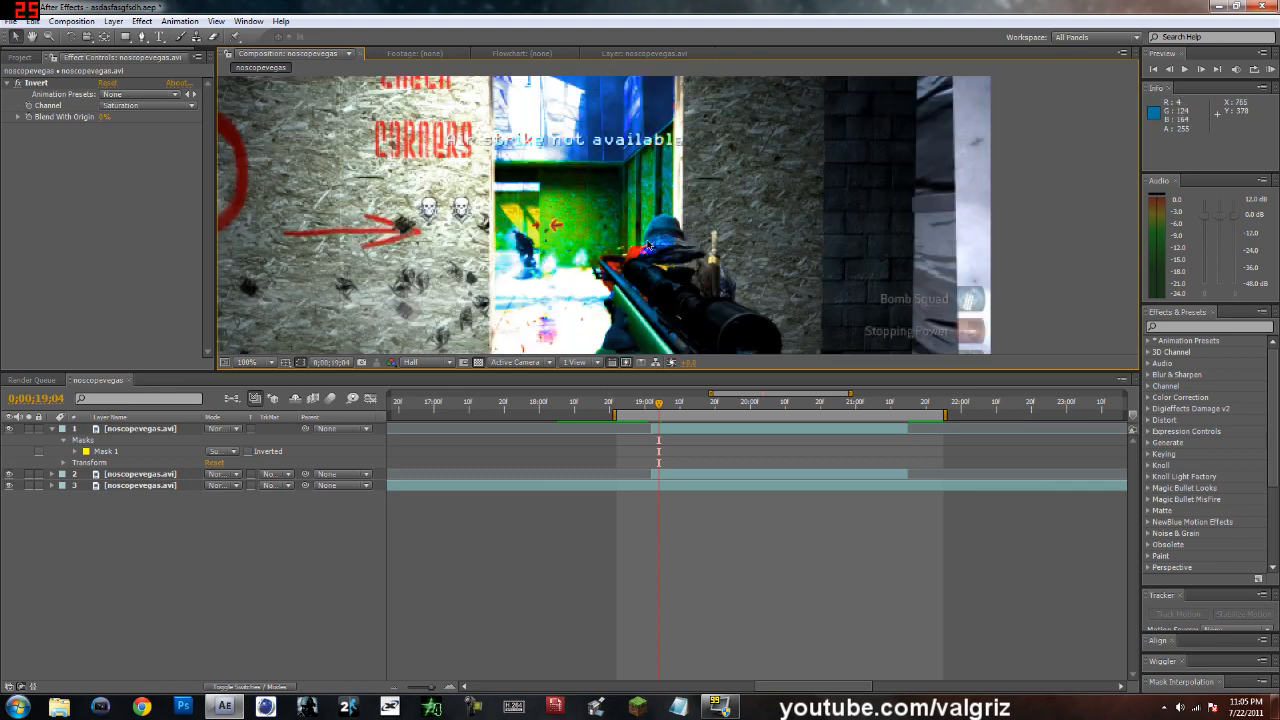
scroll(648, 242, down, 1)
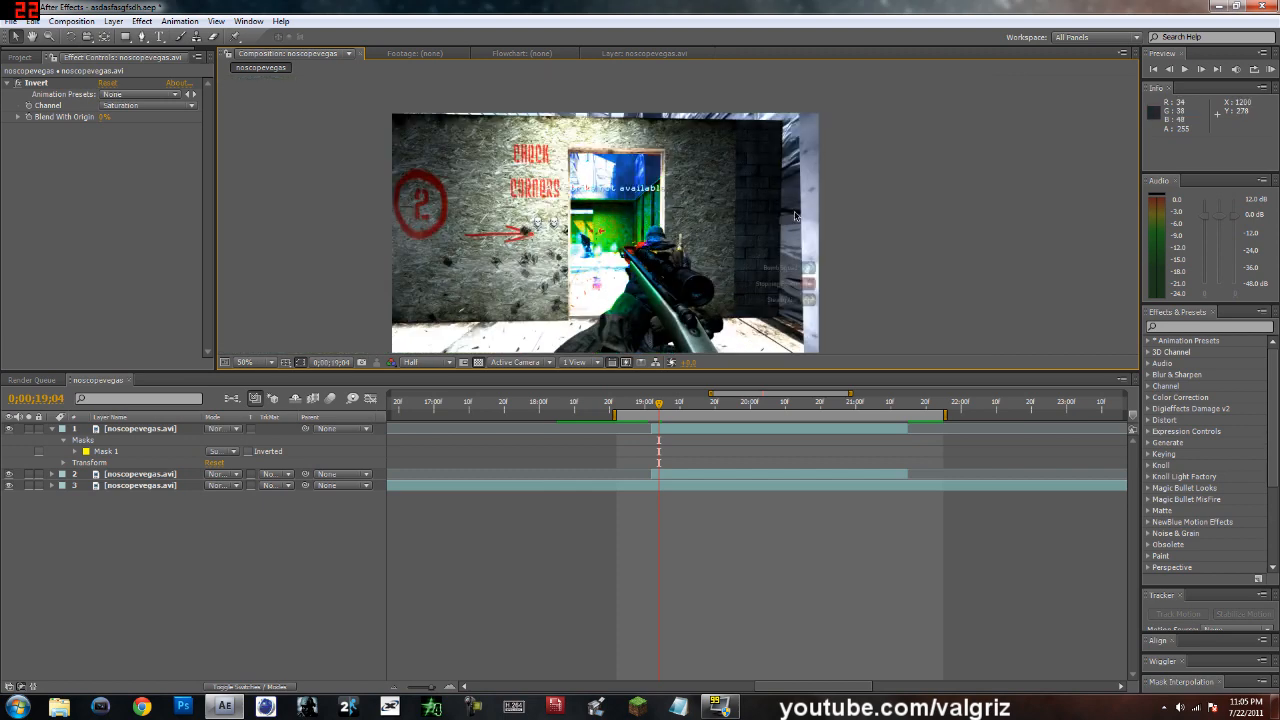
Try Luminance as the Invert channel and return it to Saturation.
click(148, 106)
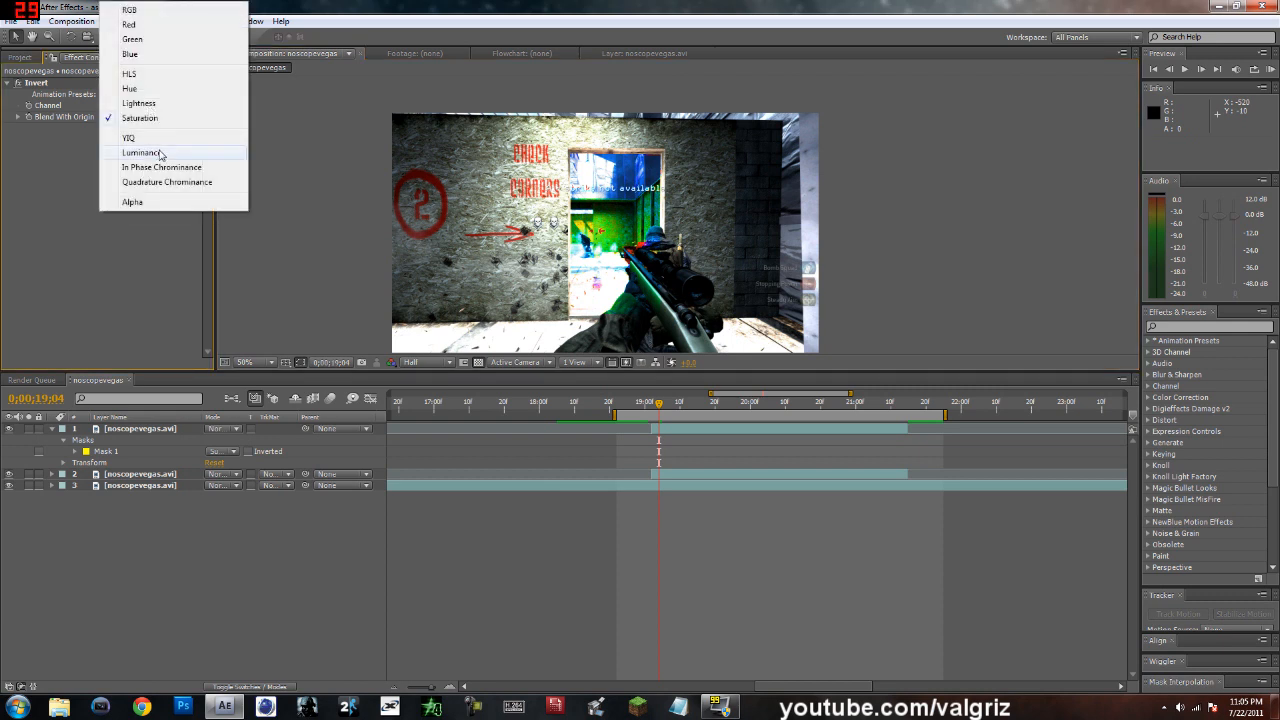
click(158, 152)
click(150, 105)
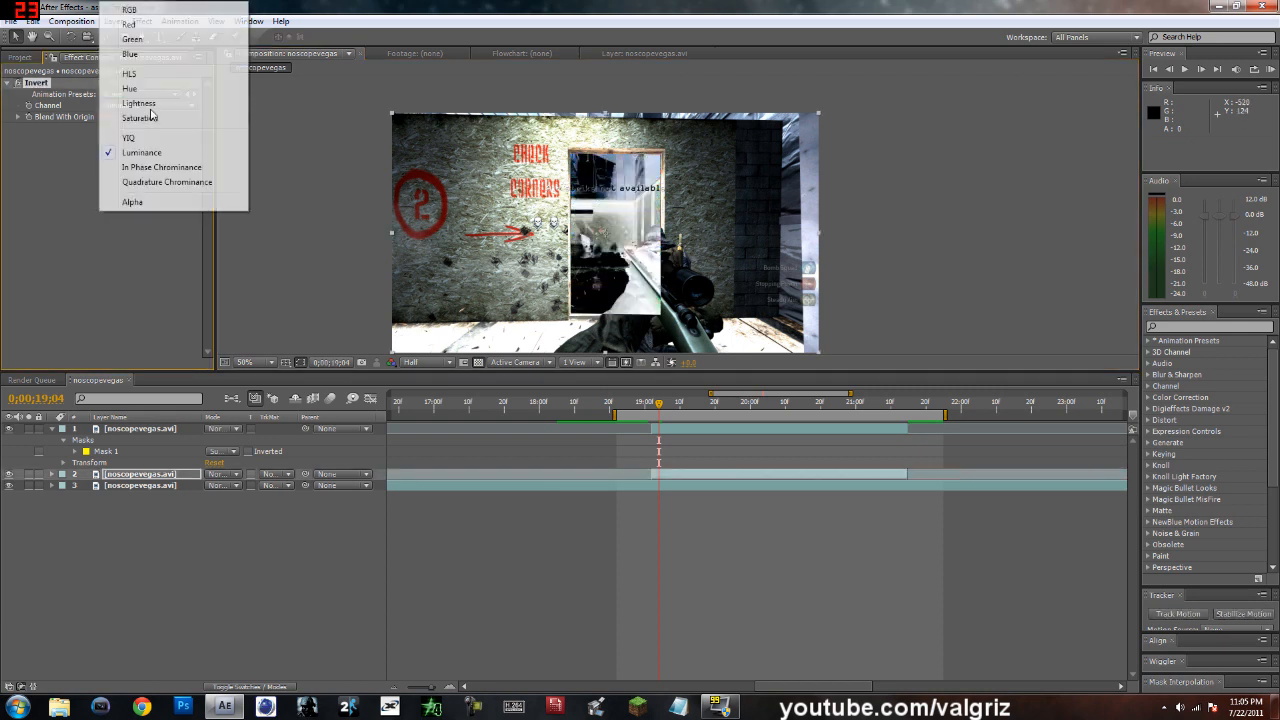
click(155, 120)
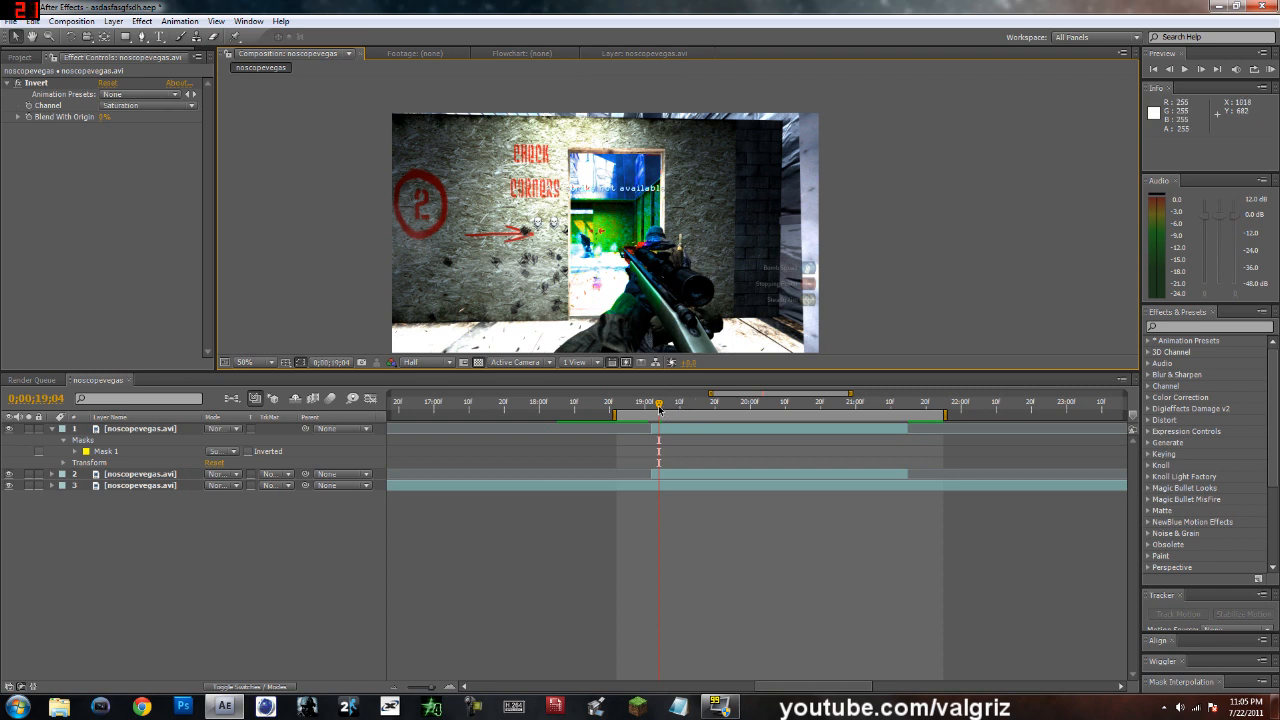
Scrub through the masked clip to 0;00;21;20 and return to its start at 0;00;19;02.
drag(659, 404, 811, 407)
click(874, 330)
drag(807, 407, 926, 418)
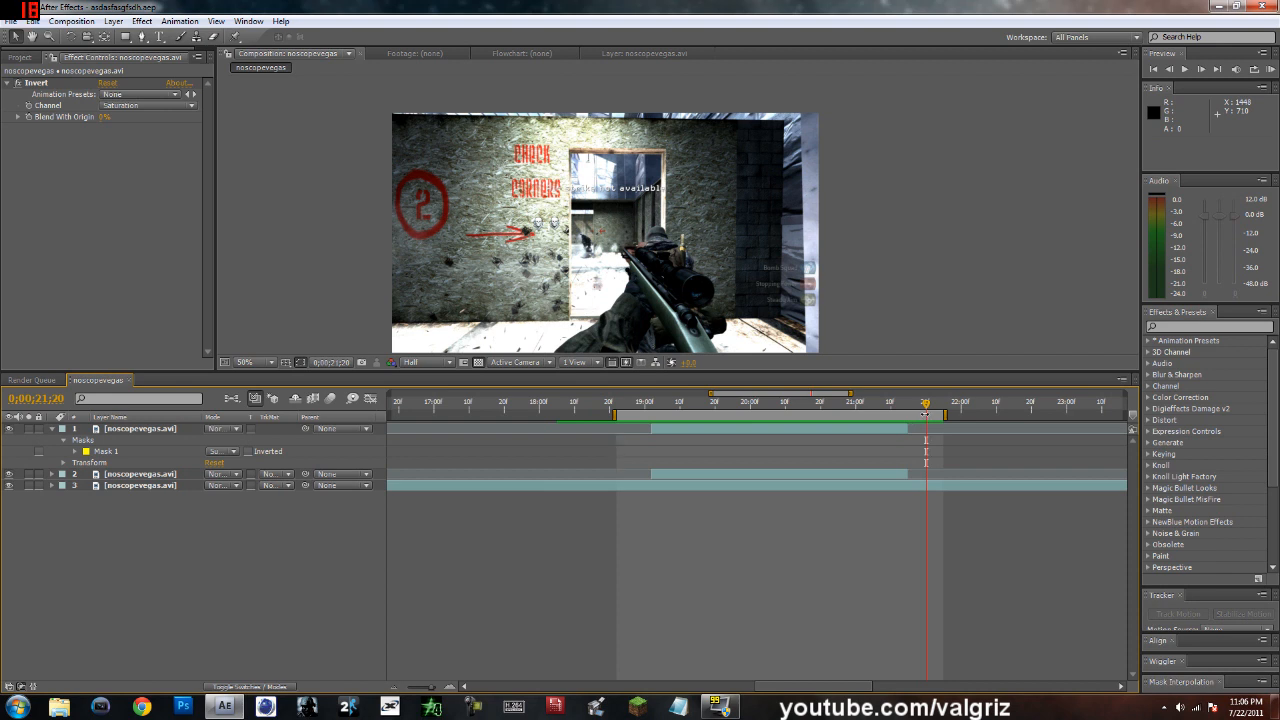
drag(926, 418, 651, 418)
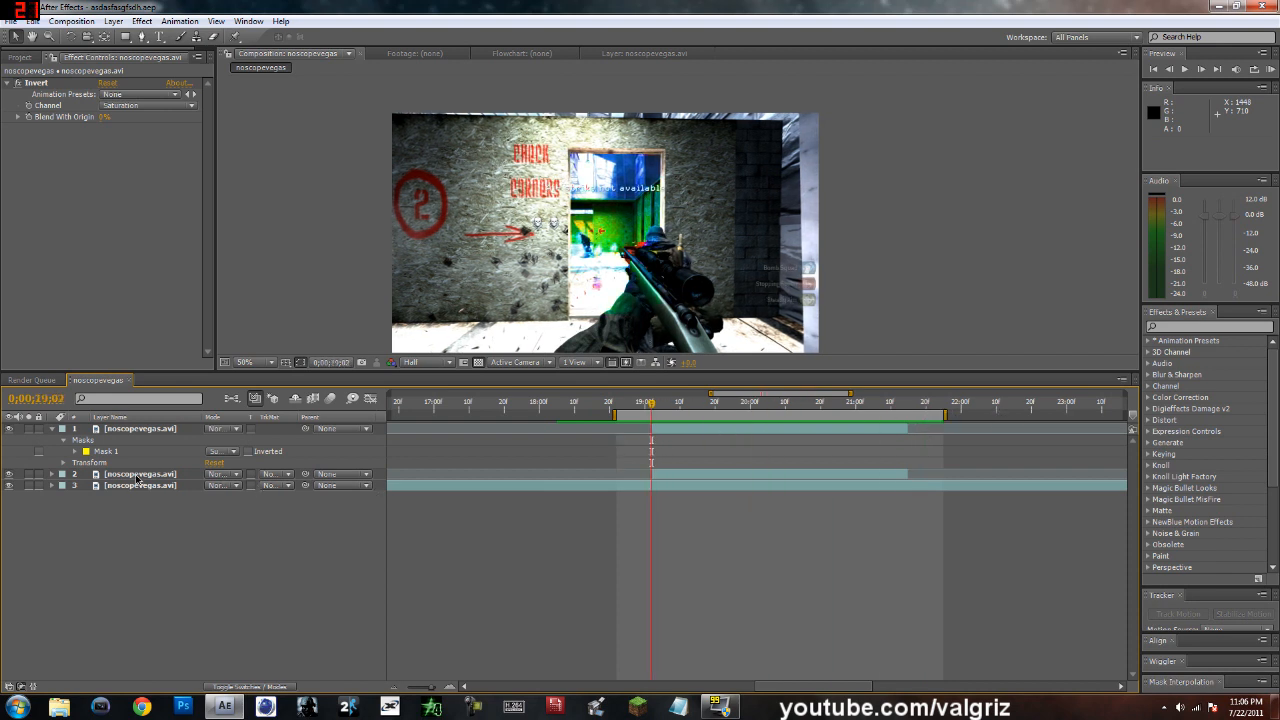
Draw a closed four-point Pen mask around the whole frame on the inverted lower copy.
click(137, 476)
click(50, 474)
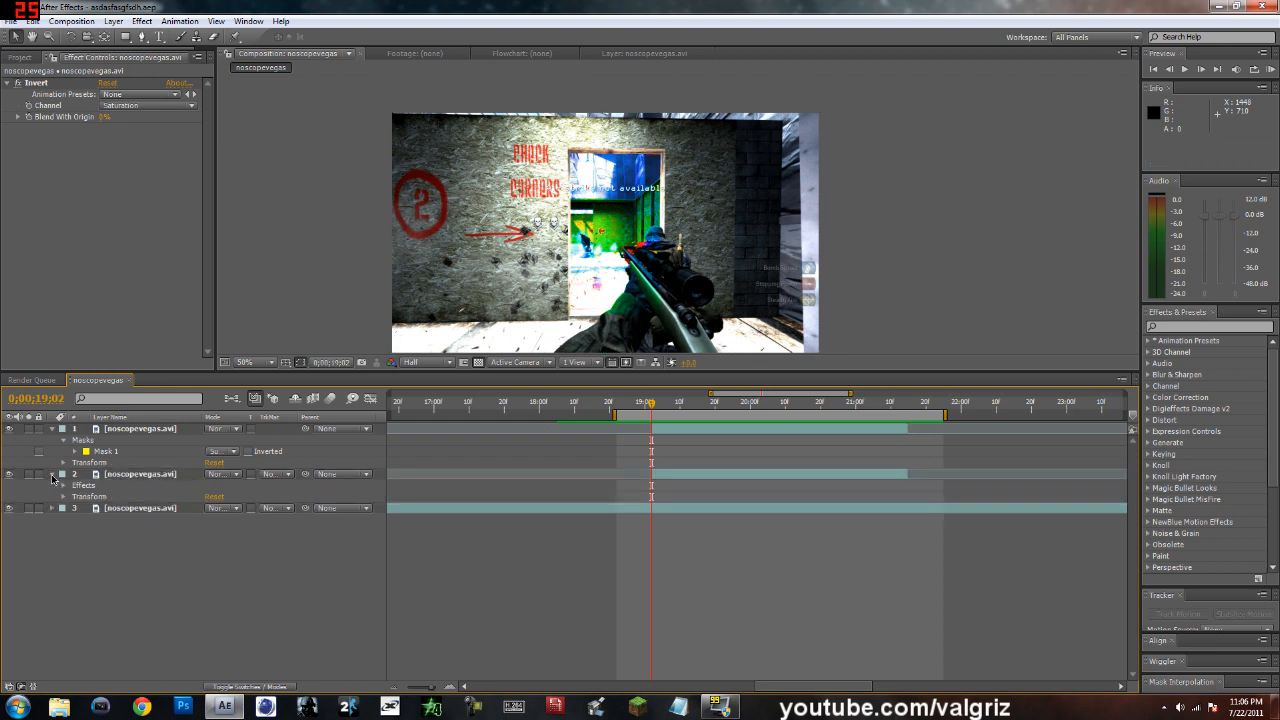
click(53, 474)
click(115, 474)
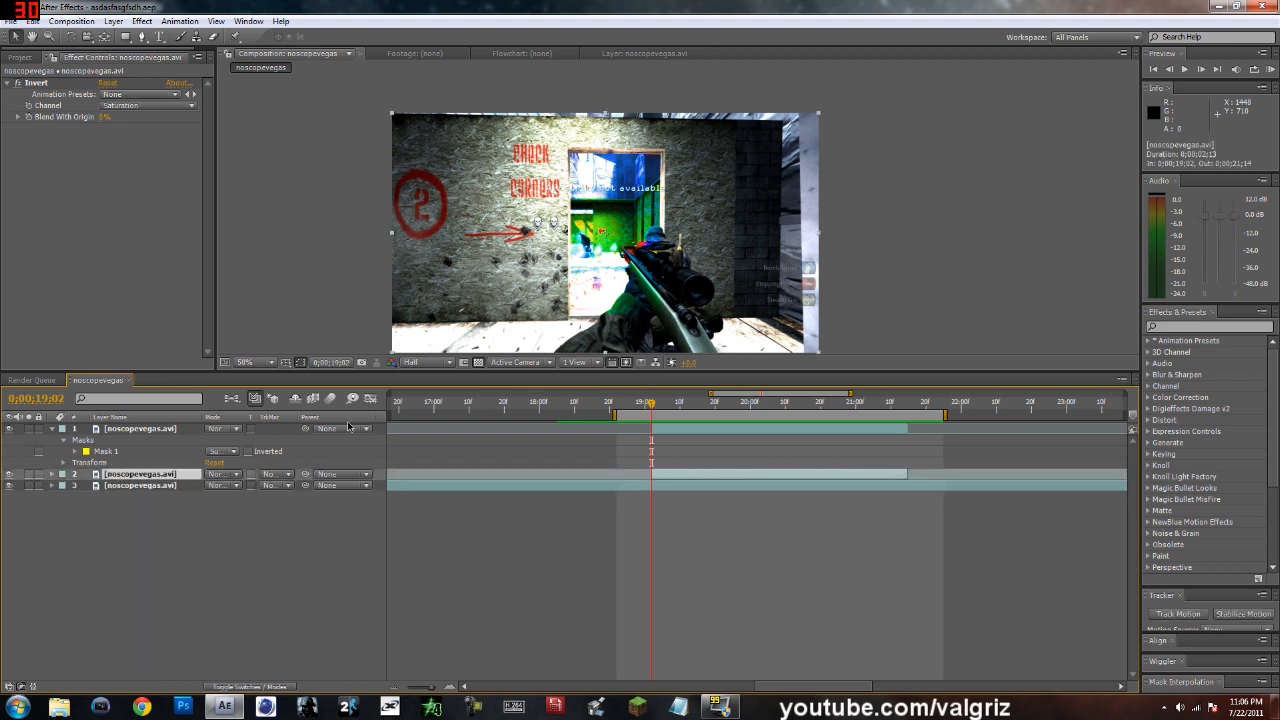
click(141, 36)
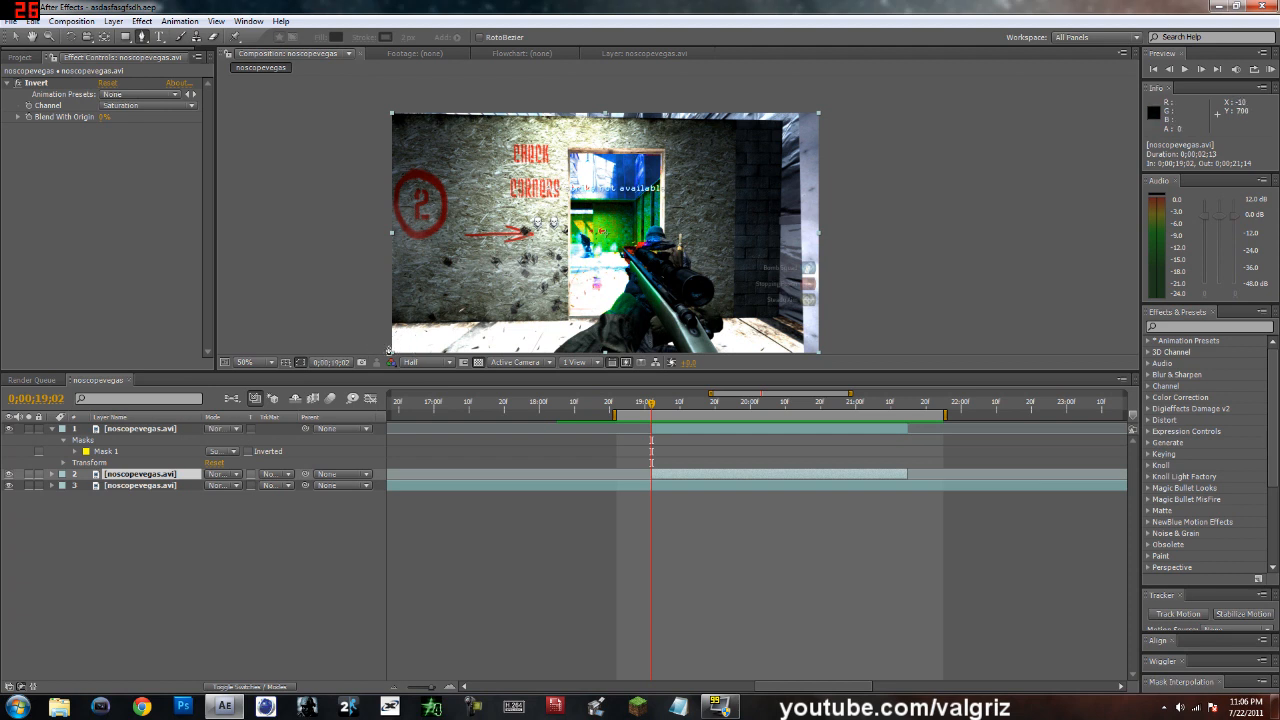
click(376, 350)
key(ctrl+z)
click(274, 344)
click(971, 345)
click(937, 87)
key(ctrl+z)
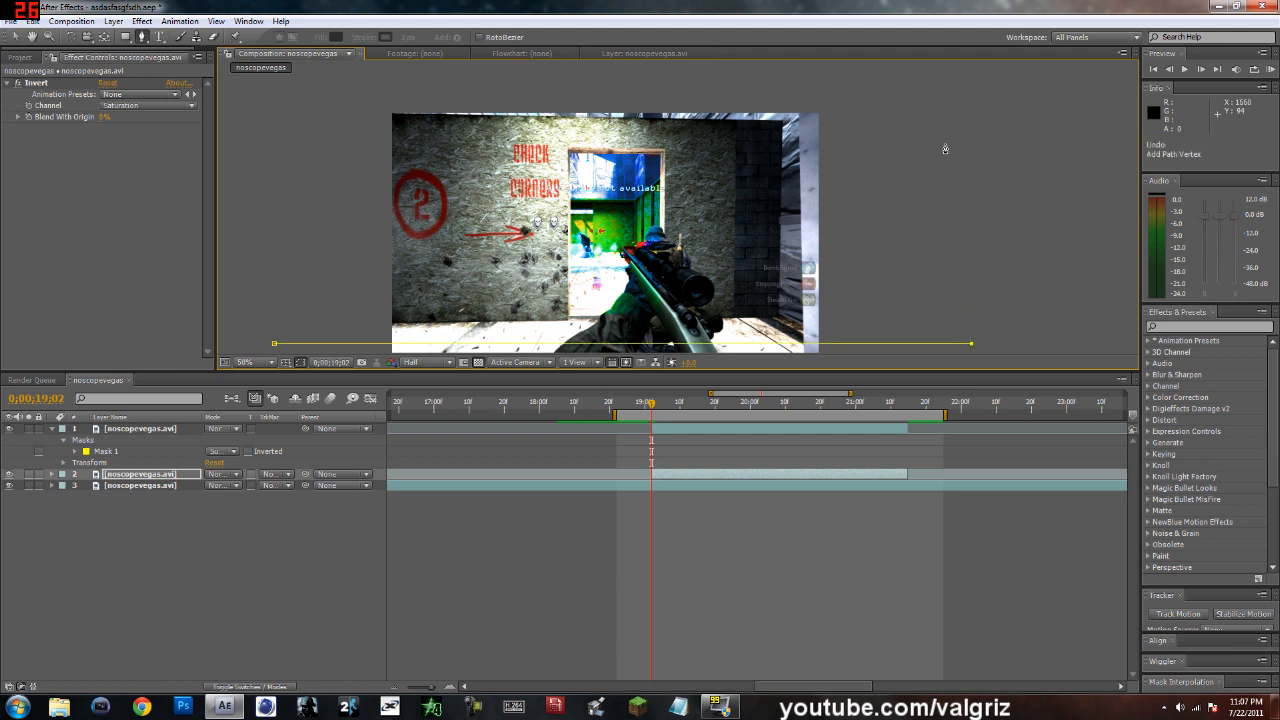
scroll(952, 123, down, 2)
click(957, 103)
click(583, 100)
click(609, 245)
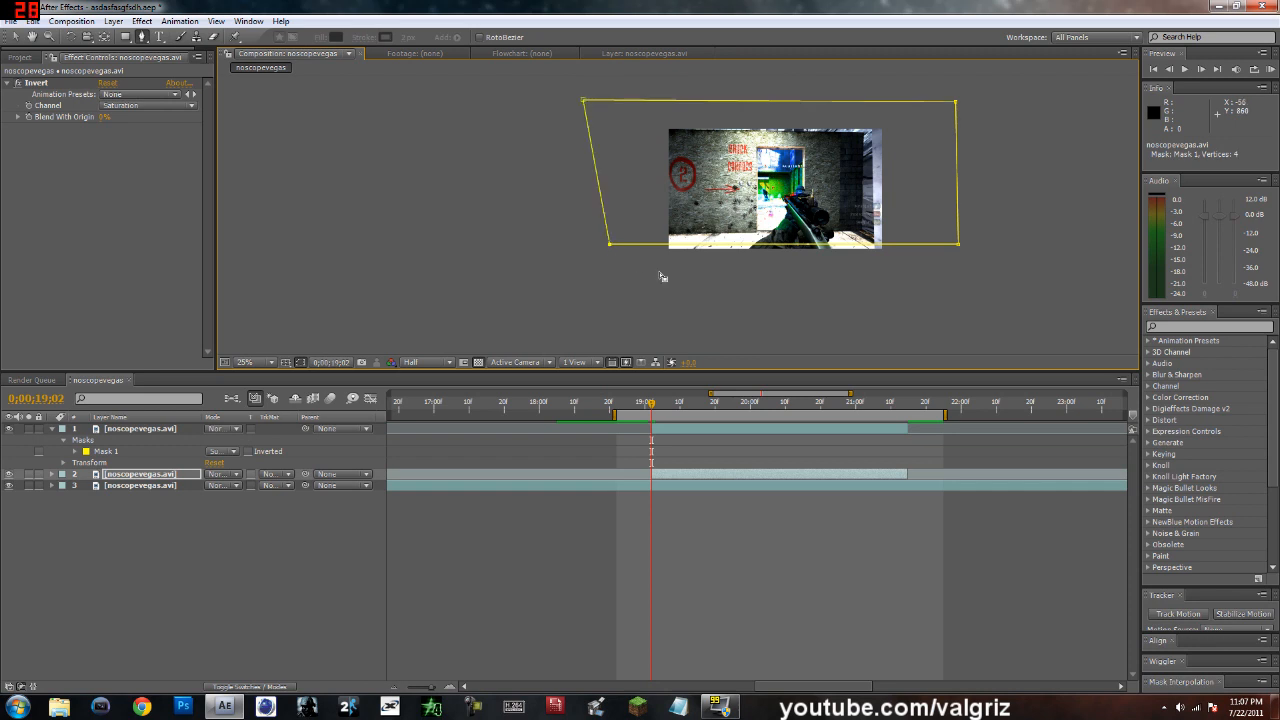
Move the inverted copy's mask up about 342 px so its lower edge crosses the middle of the doorway, and inspect the edge closely.
scroll(662, 277, up, 1)
drag(756, 156, 527, 285)
click(16, 37)
double_click(1029, 348)
drag(943, 306, 949, 194)
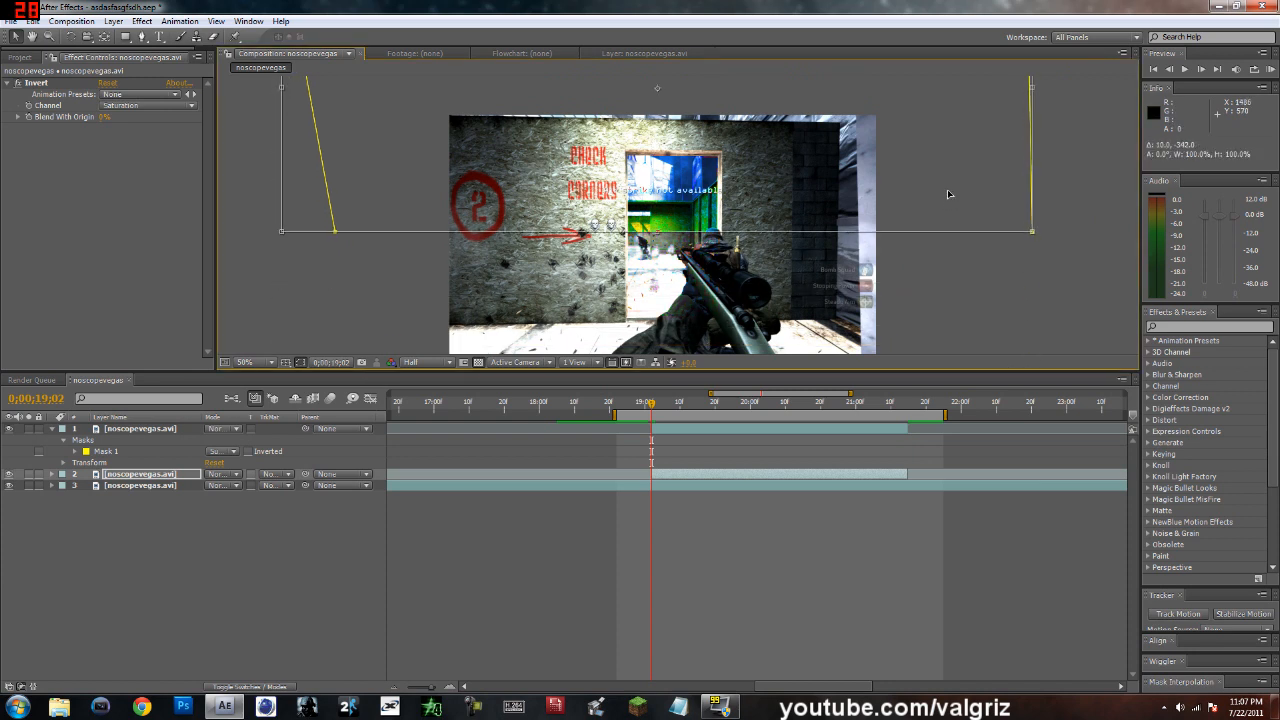
double_click(945, 231)
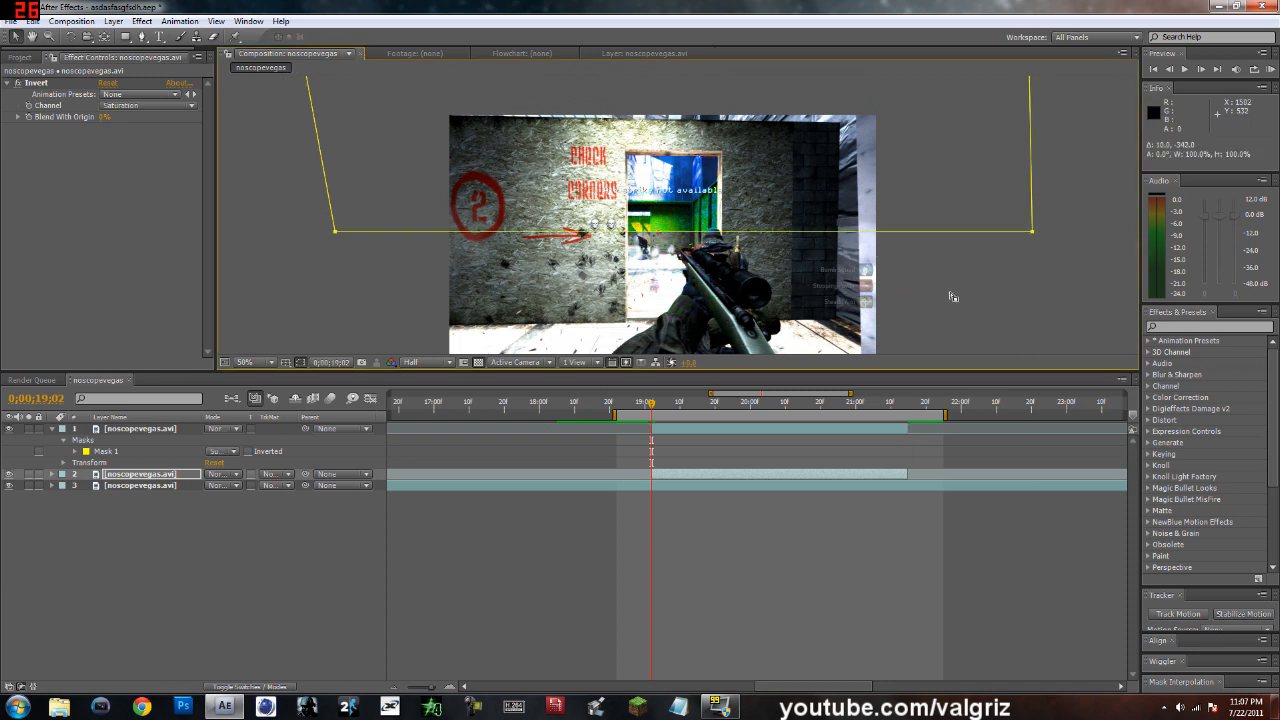
click(902, 292)
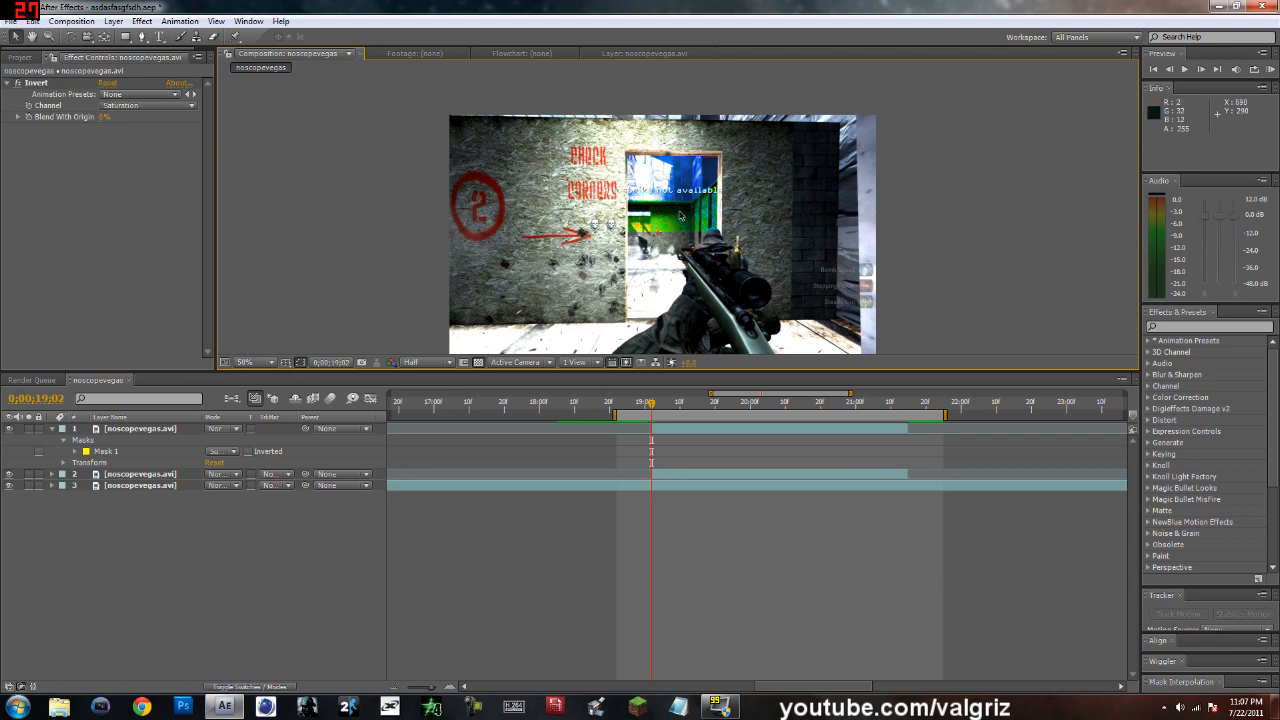
key(period)
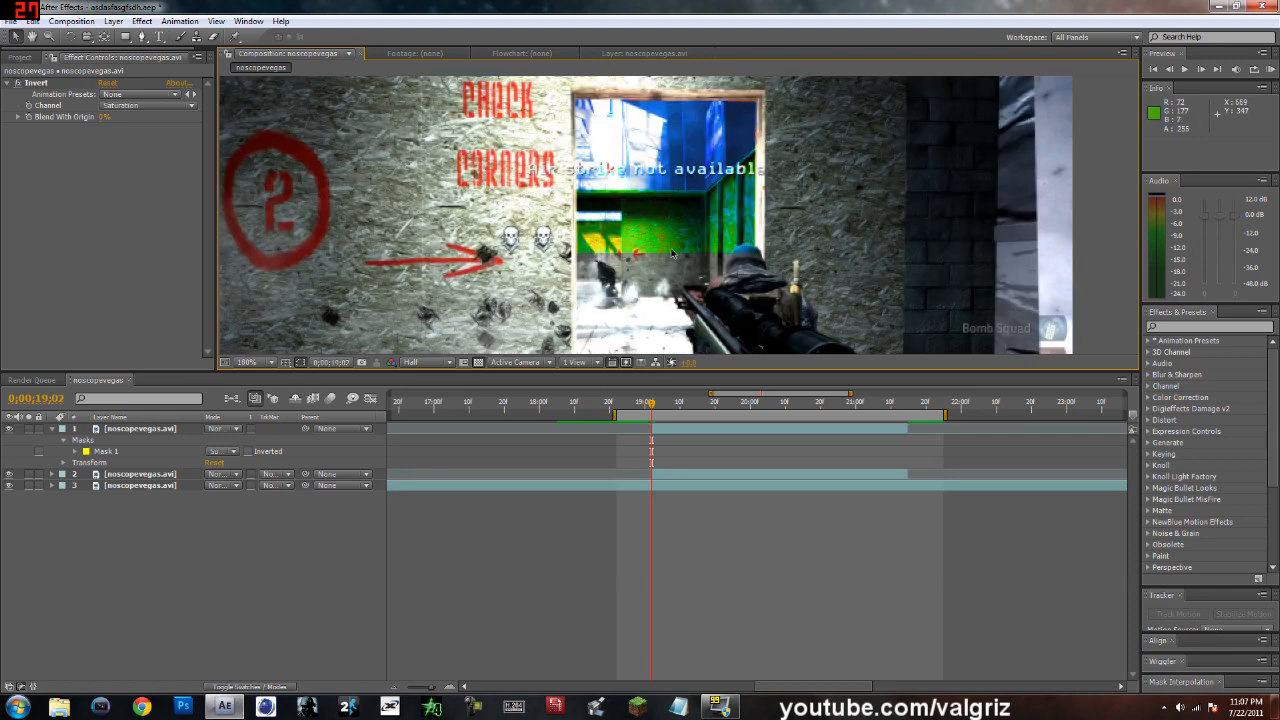
scroll(650, 303, down, 2)
drag(640, 306, 654, 254)
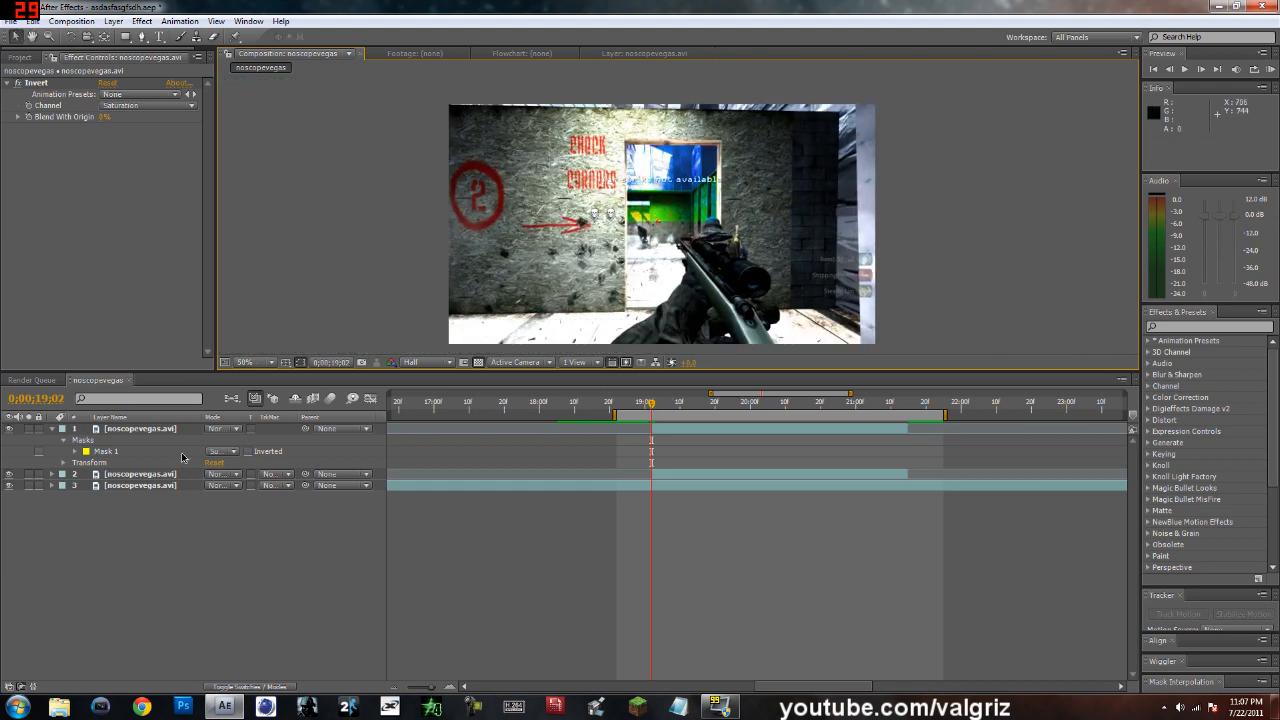
Set the Mask Feather of the inverted copy's mask to 51 pixels.
click(74, 452)
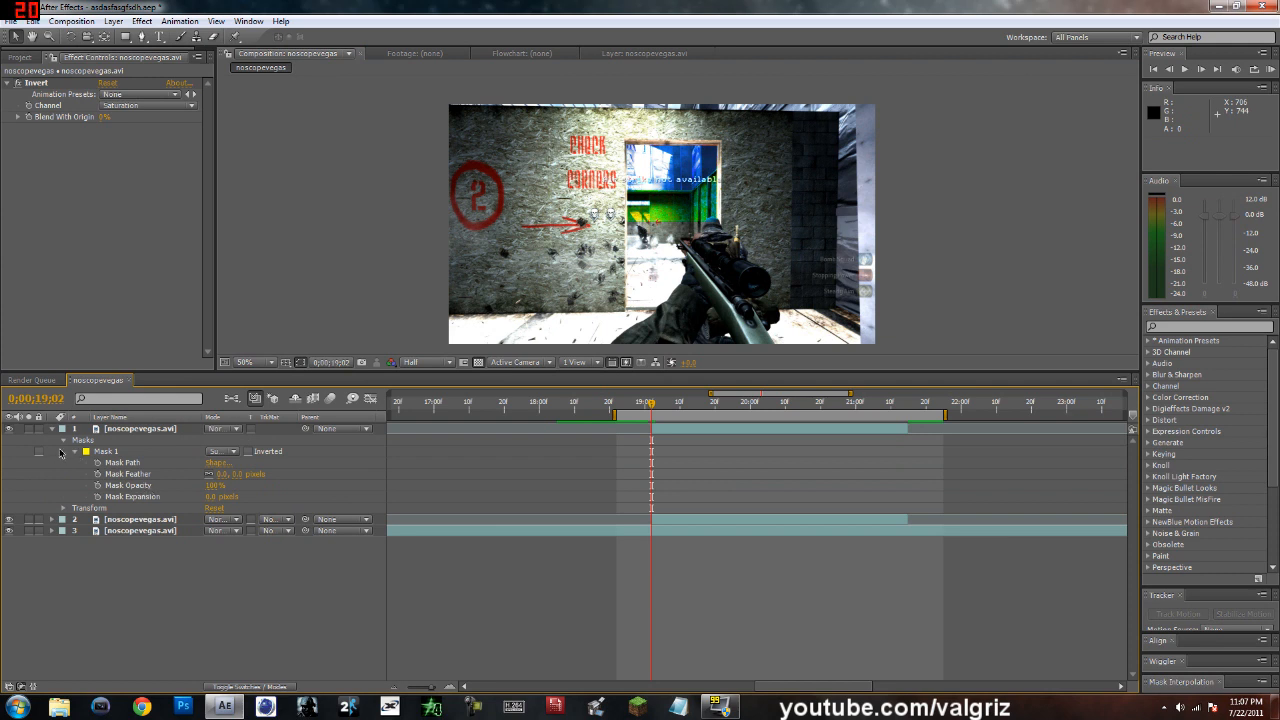
click(62, 440)
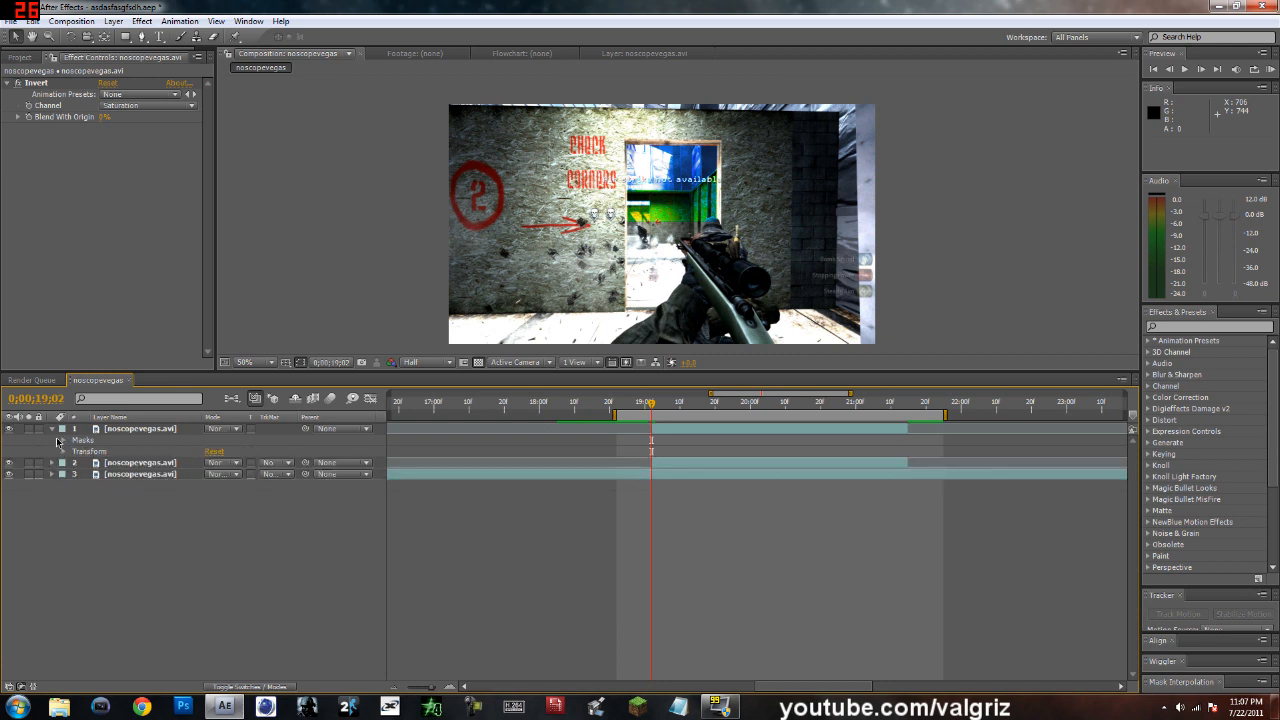
click(53, 463)
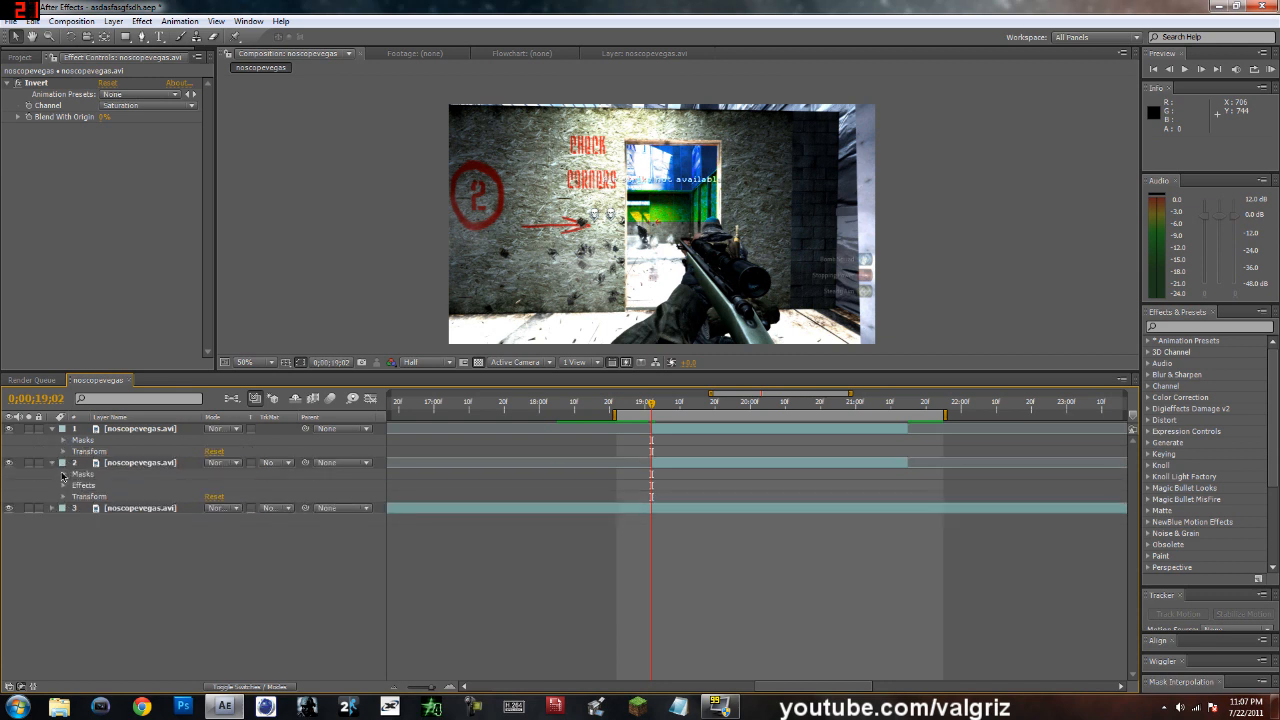
click(62, 474)
click(75, 486)
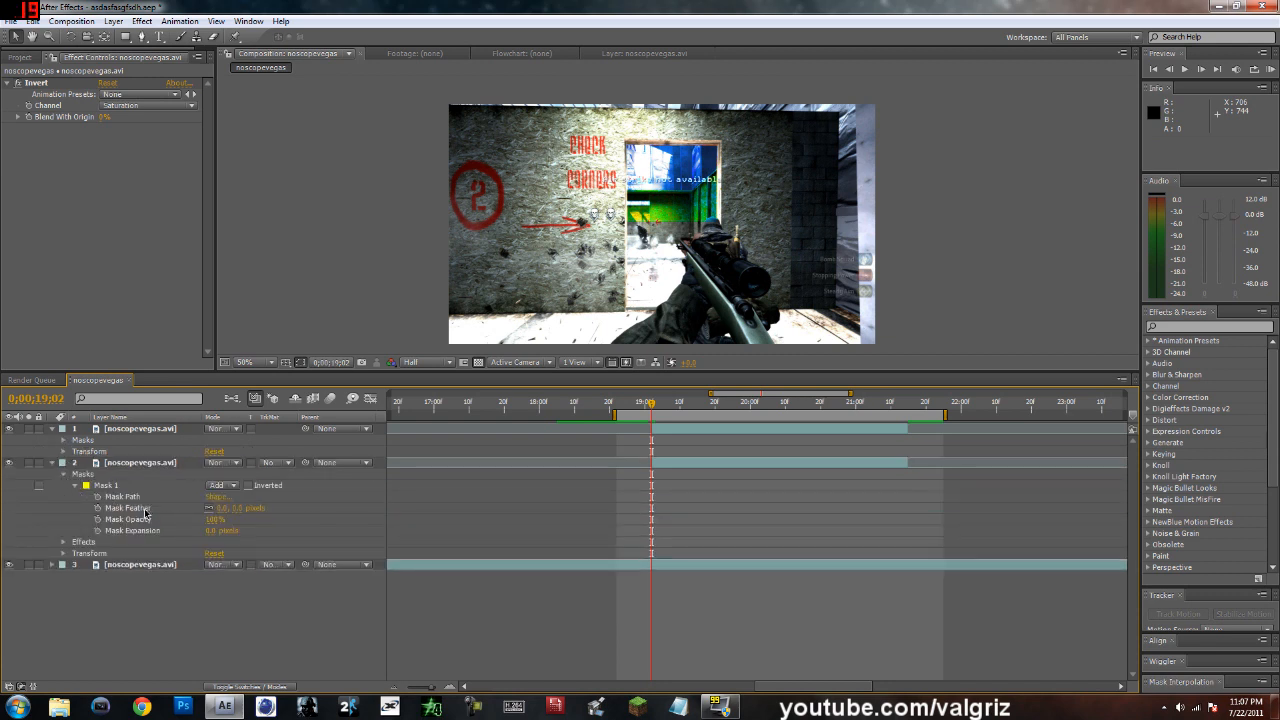
drag(237, 510, 246, 508)
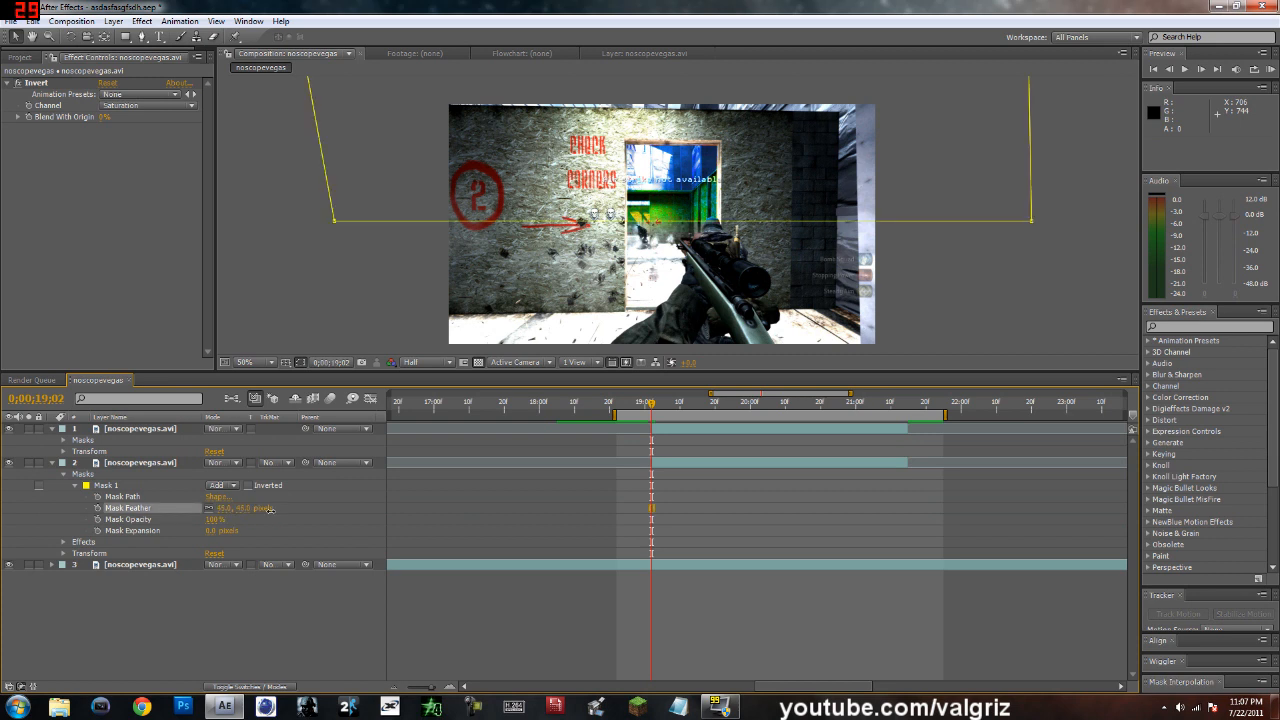
drag(274, 511, 275, 512)
click(984, 288)
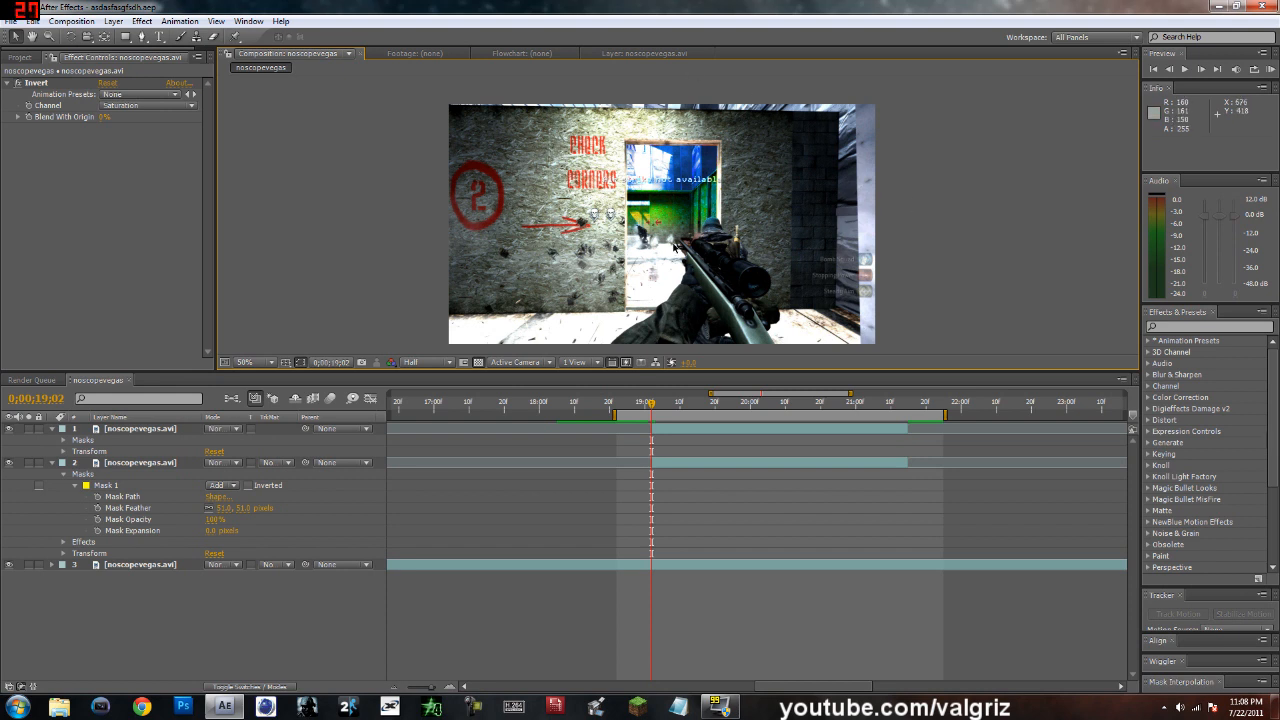
Start a Mask Path keyframe at 0;00;19;03 on the inverted copy and raise the mask about 318 px, clear of the doorway.
mouse_move(651, 405)
mouse_down()
mouse_move(677, 405)
mouse_move(652, 405)
mouse_up()
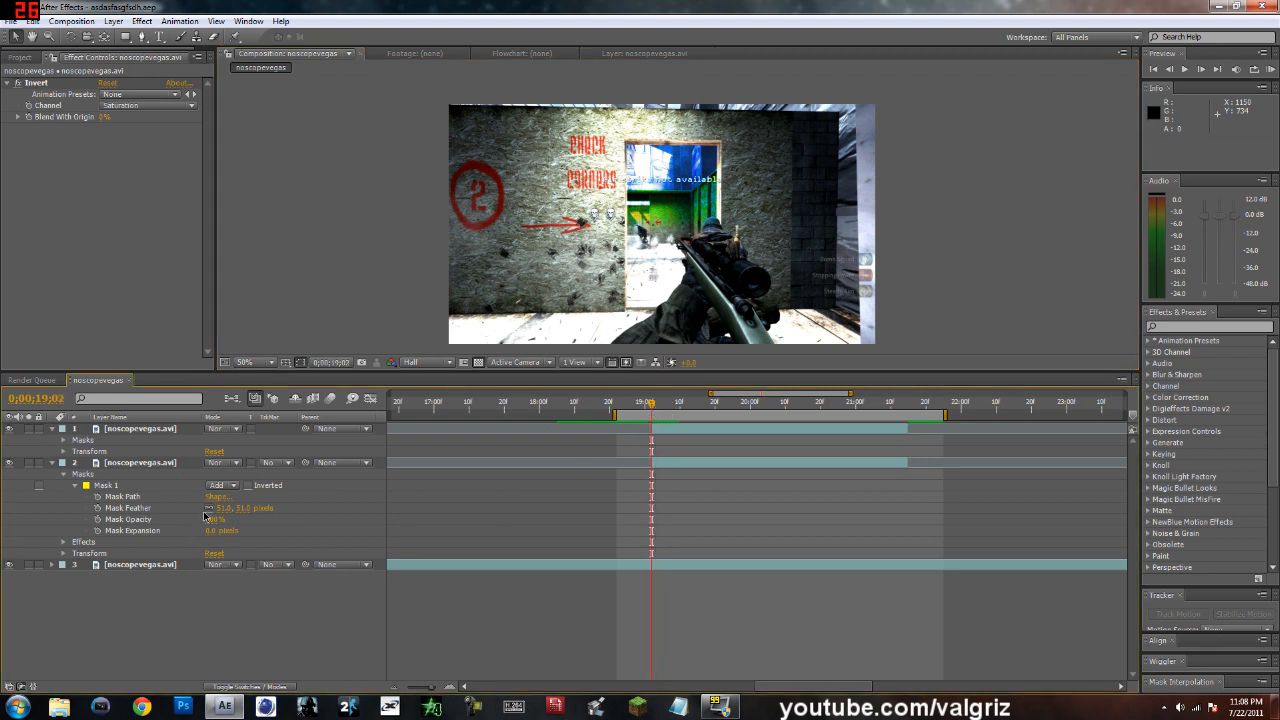
drag(652, 406, 654, 410)
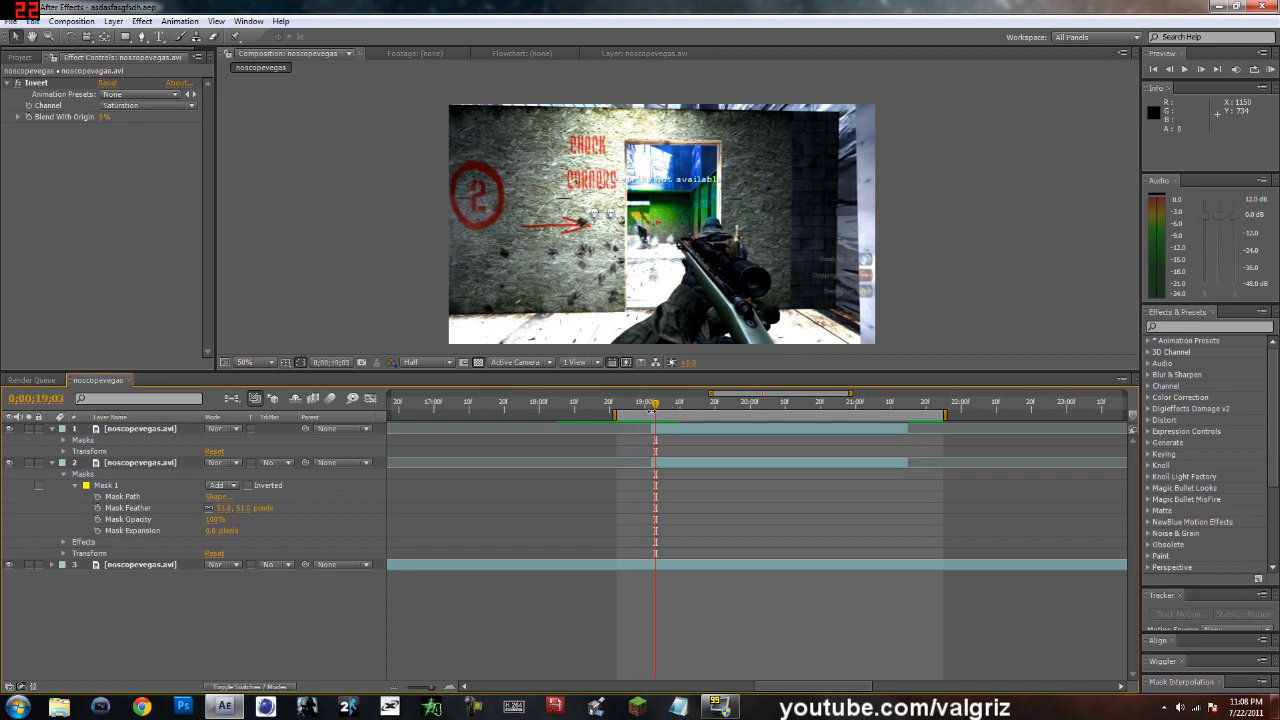
click(98, 497)
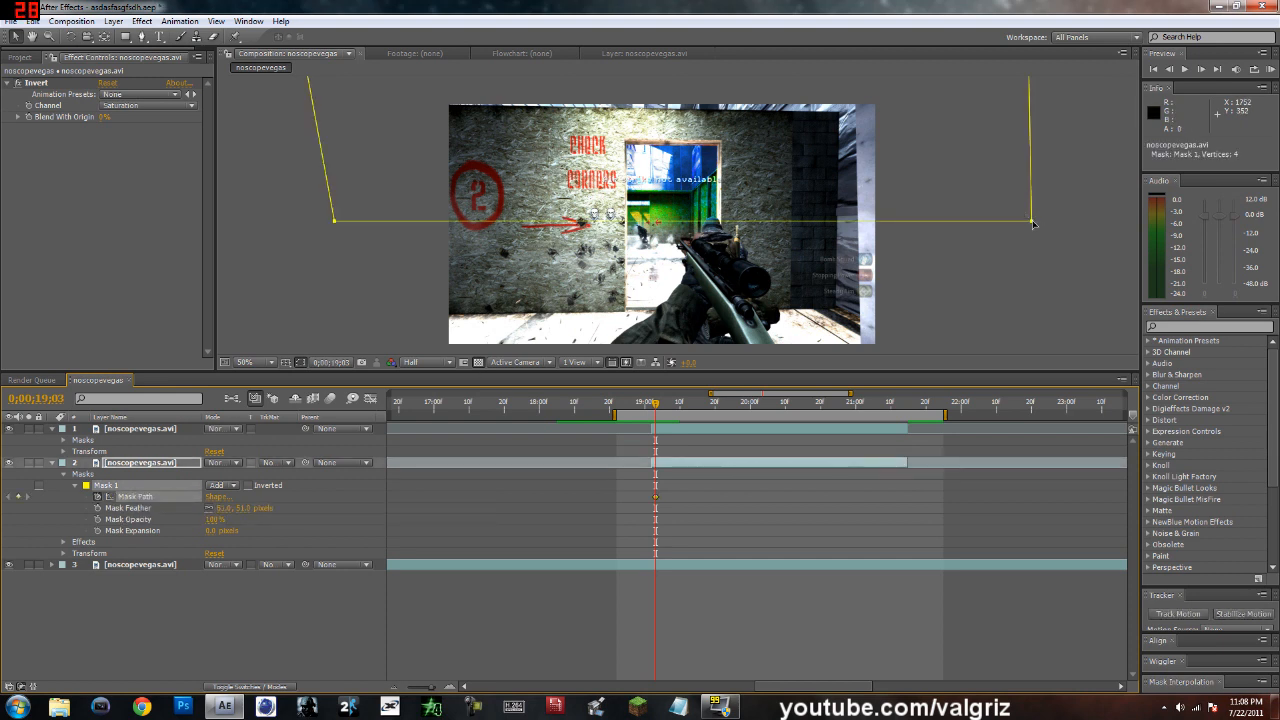
drag(1033, 224, 997, 91)
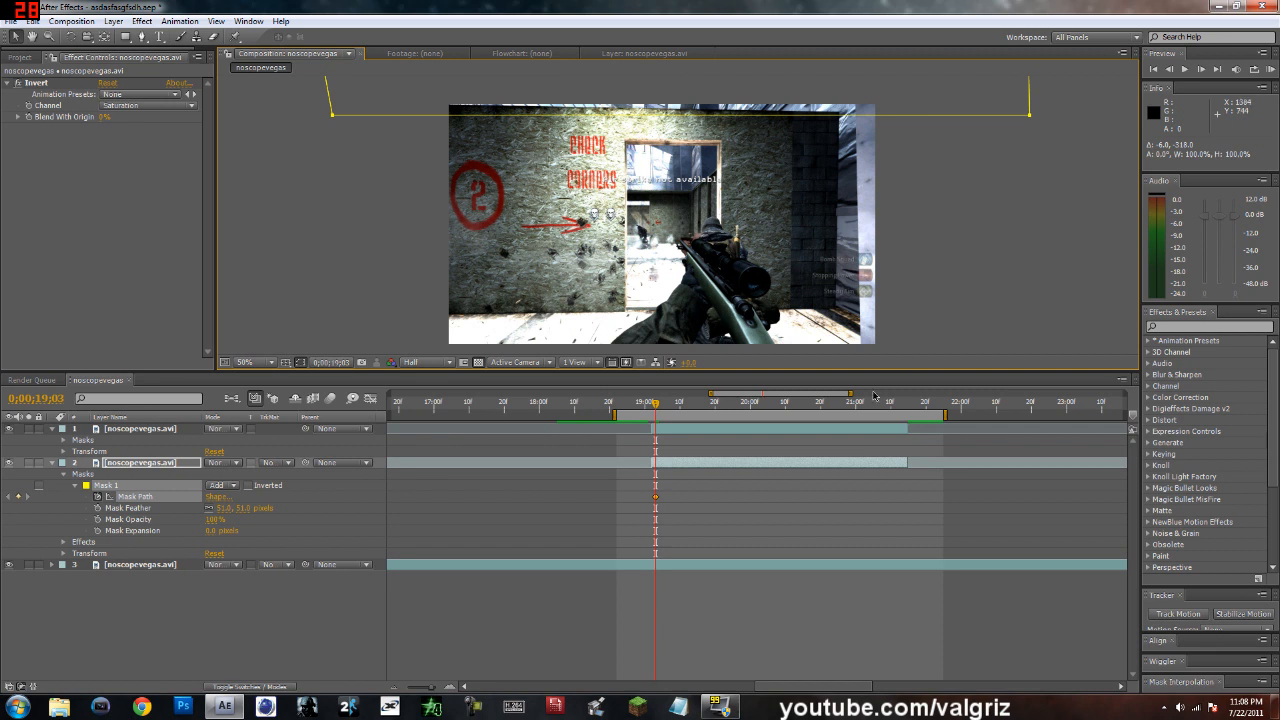
At 0;00;19;10, move the mask down about 694 px to cover the whole doorway, adding a second Mask Path keyframe.
drag(655, 406, 679, 404)
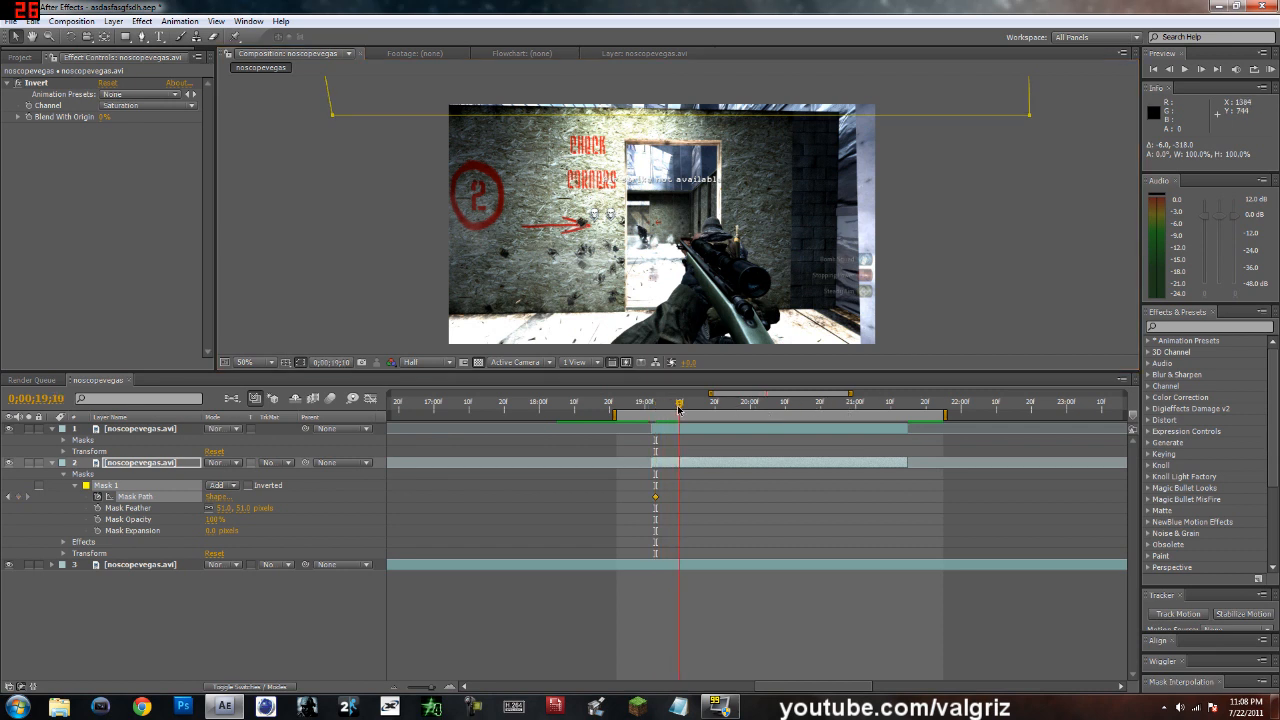
double_click(1029, 116)
drag(1002, 101, 1024, 346)
key(Return)
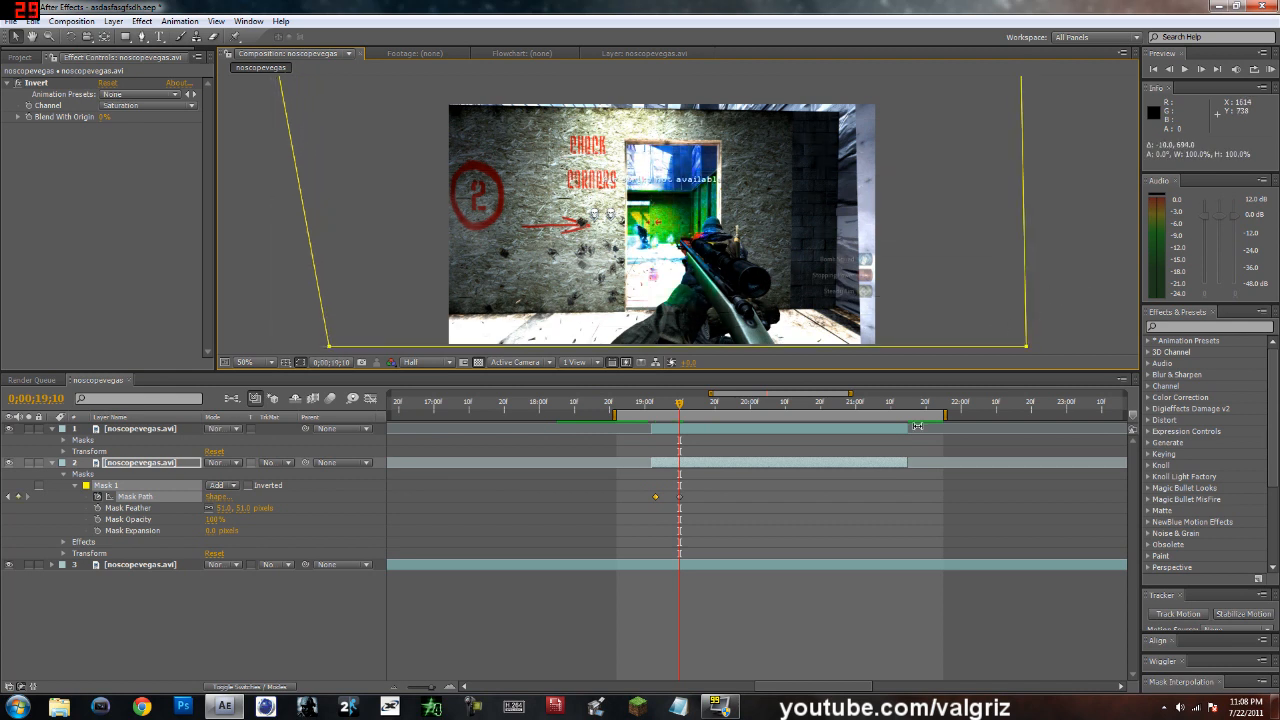
Try the second Mask Path keyframe at 0;00;19;07 and further out in time, and return it to 0;00;19;10.
click(676, 408)
drag(676, 408, 742, 396)
drag(516, 407, 548, 413)
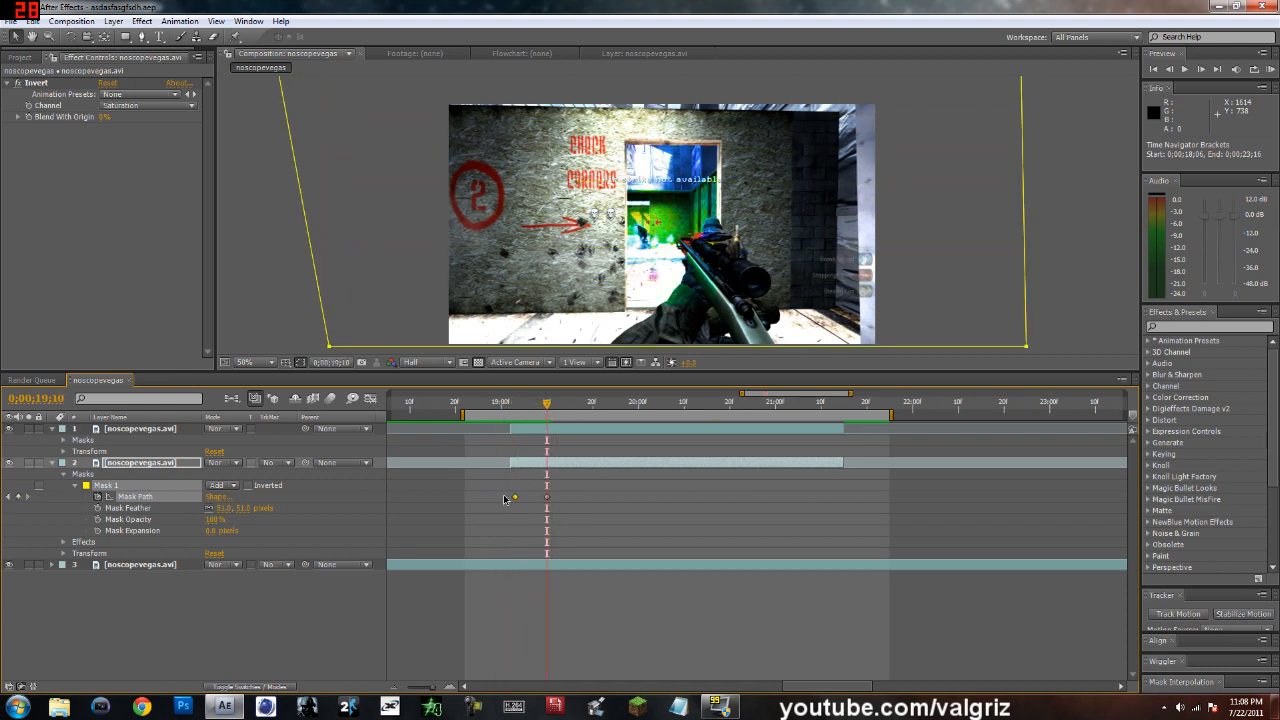
drag(548, 498, 533, 497)
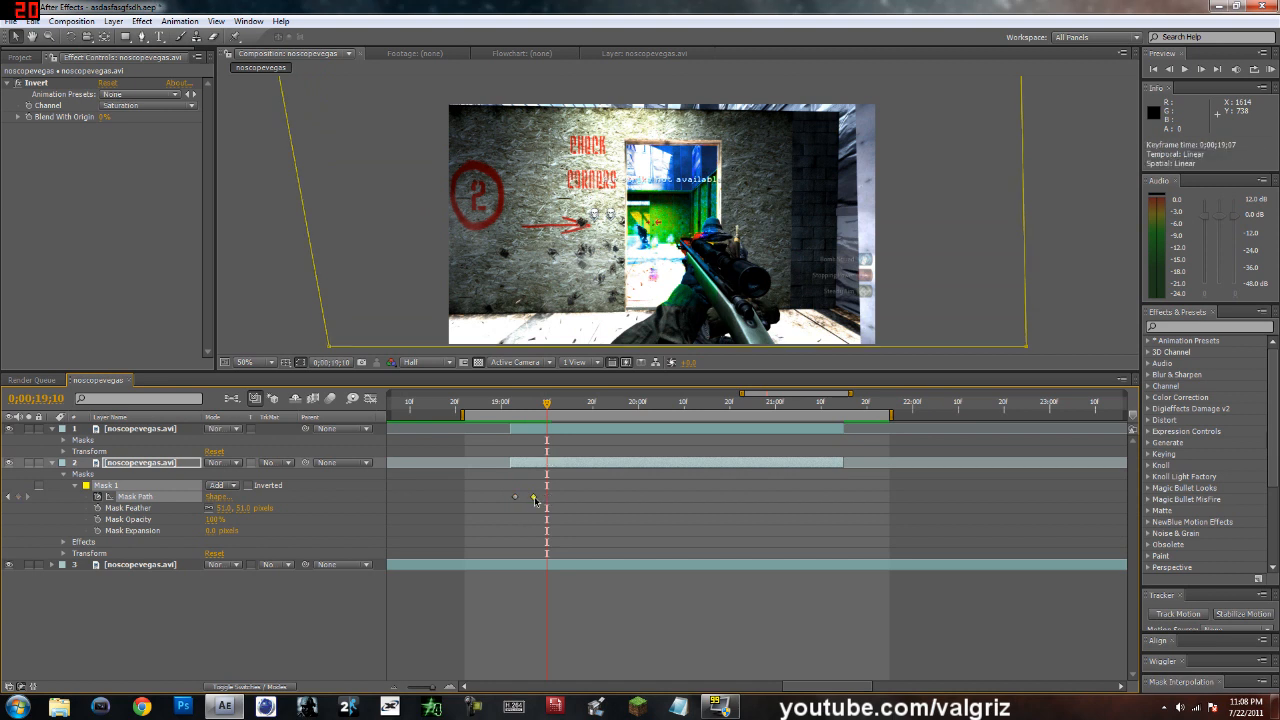
drag(545, 405, 529, 410)
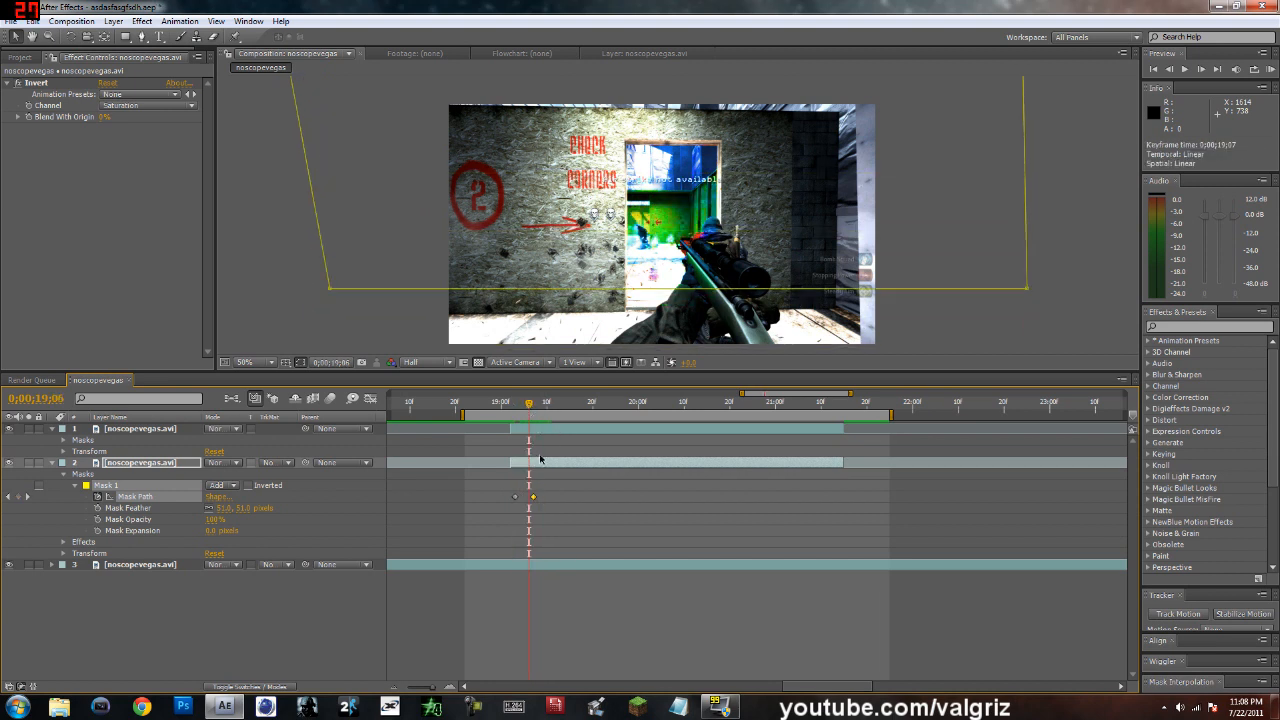
drag(535, 497, 589, 497)
drag(529, 405, 569, 411)
drag(589, 498, 547, 500)
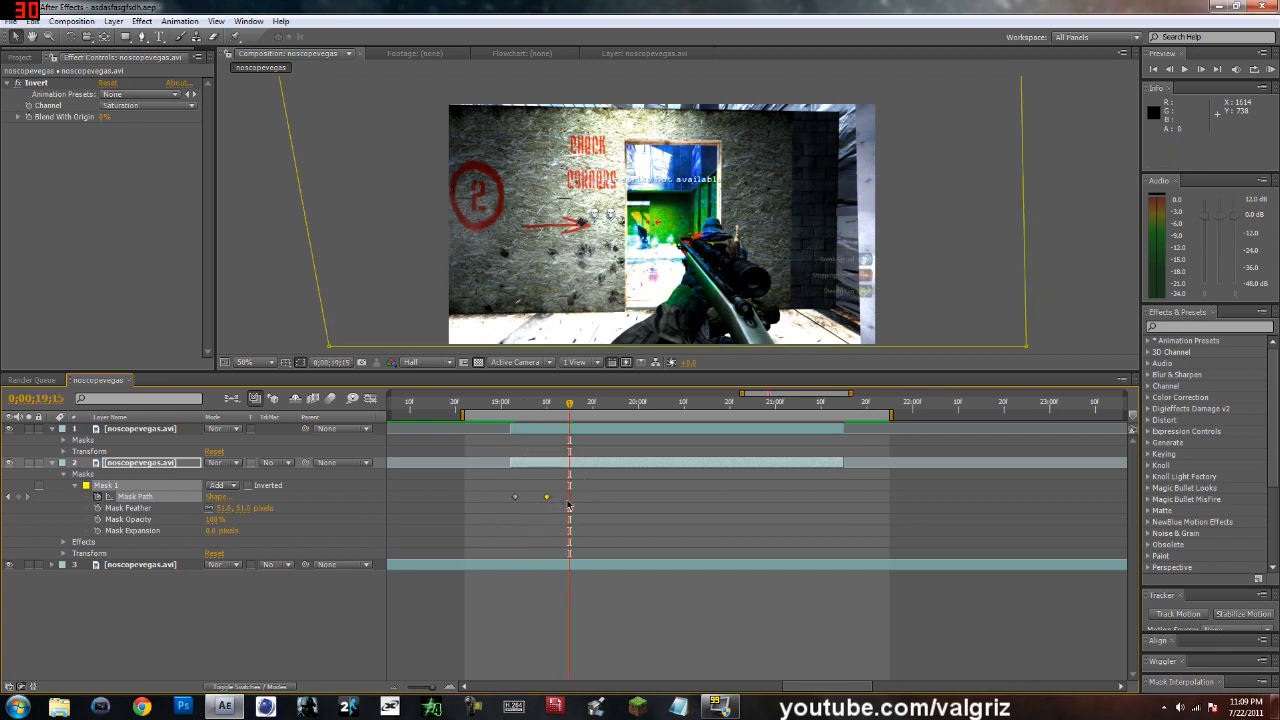
Move the second Mask Path keyframe to 0;00;19;22, previewing the mask sweep, and save the project.
key(KP_0)
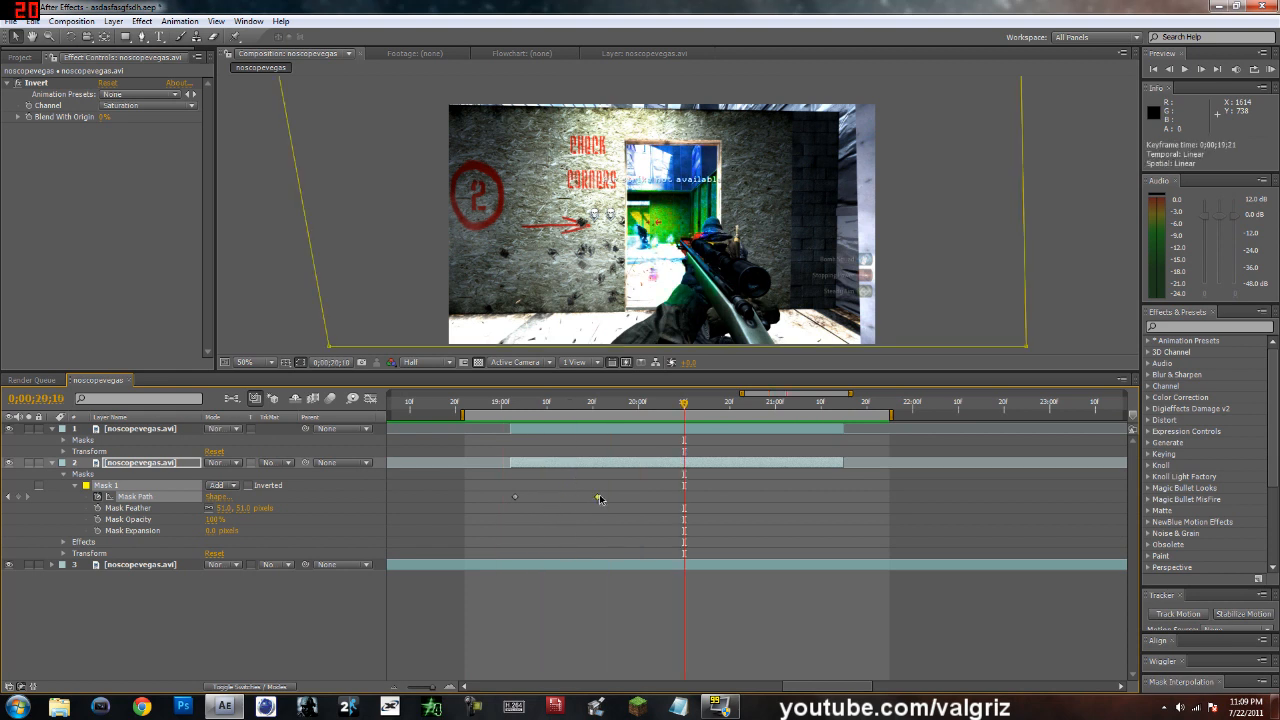
key(KP_0)
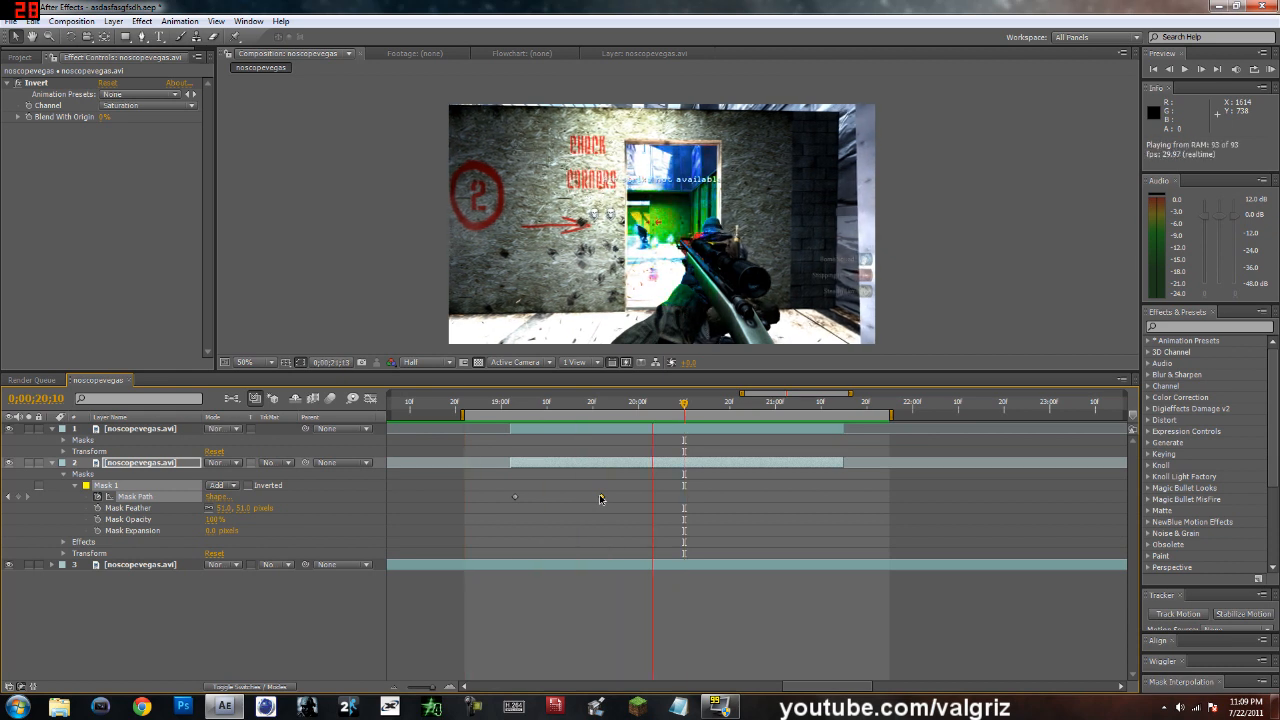
key(ctrl+s)
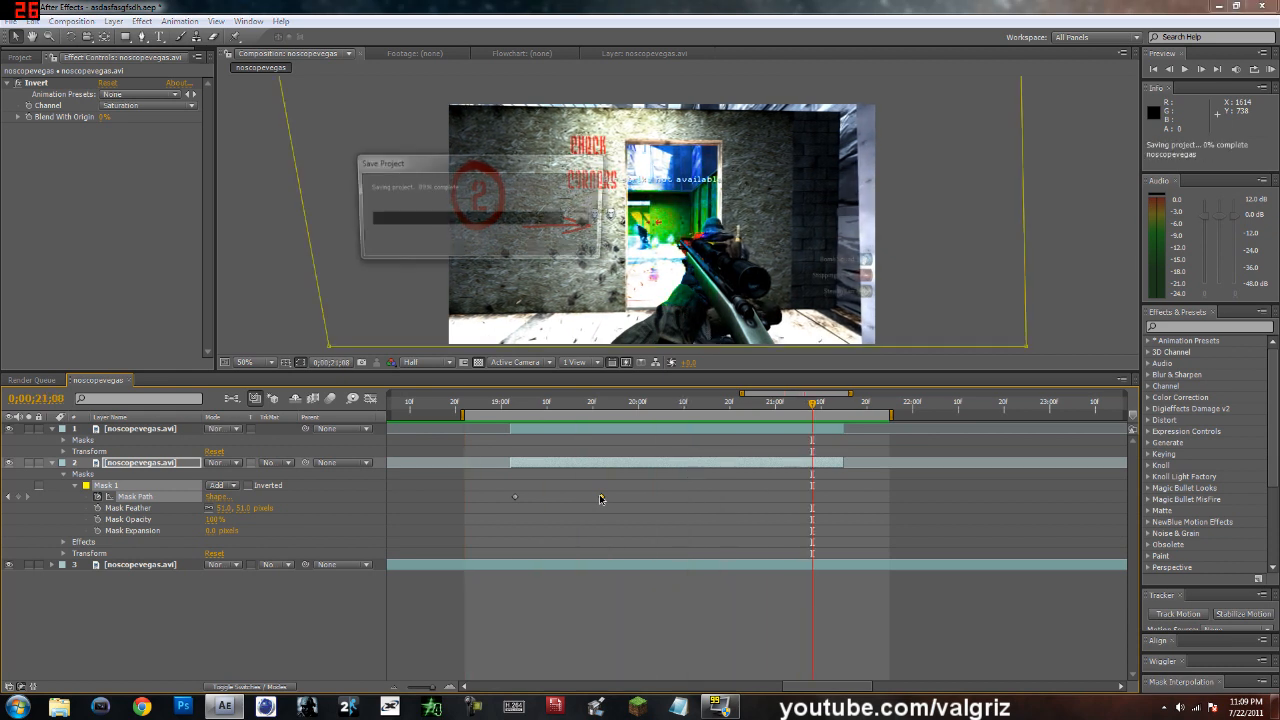
Scrub to the effect's end at 0;00;21;15 and back through the mask sweep to 0;00;19;22.
click(818, 405)
drag(818, 405, 841, 412)
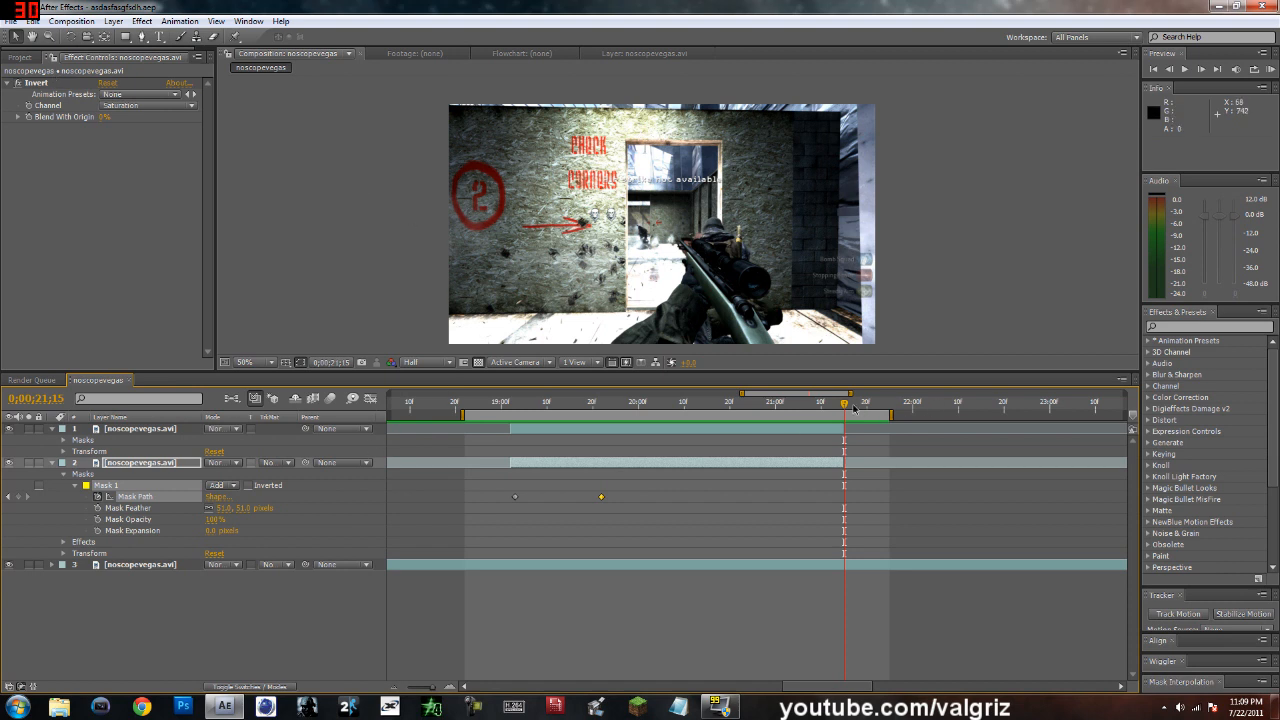
drag(843, 405, 566, 425)
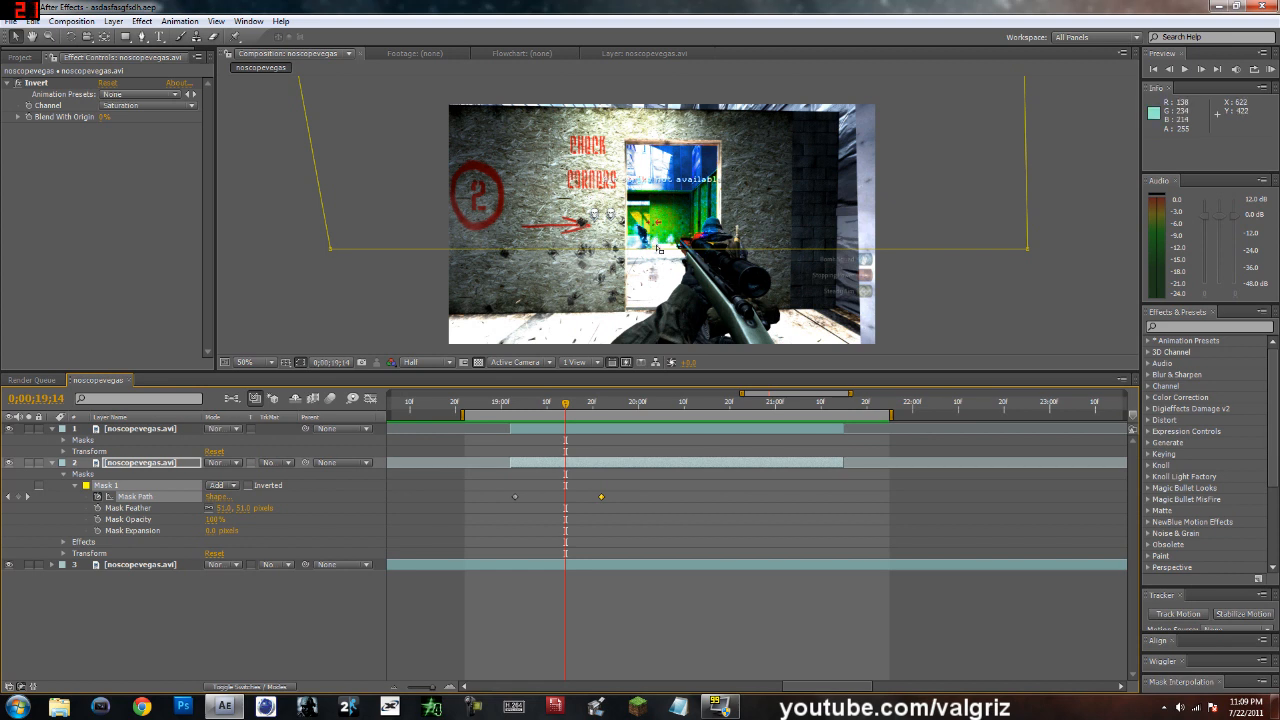
click(970, 308)
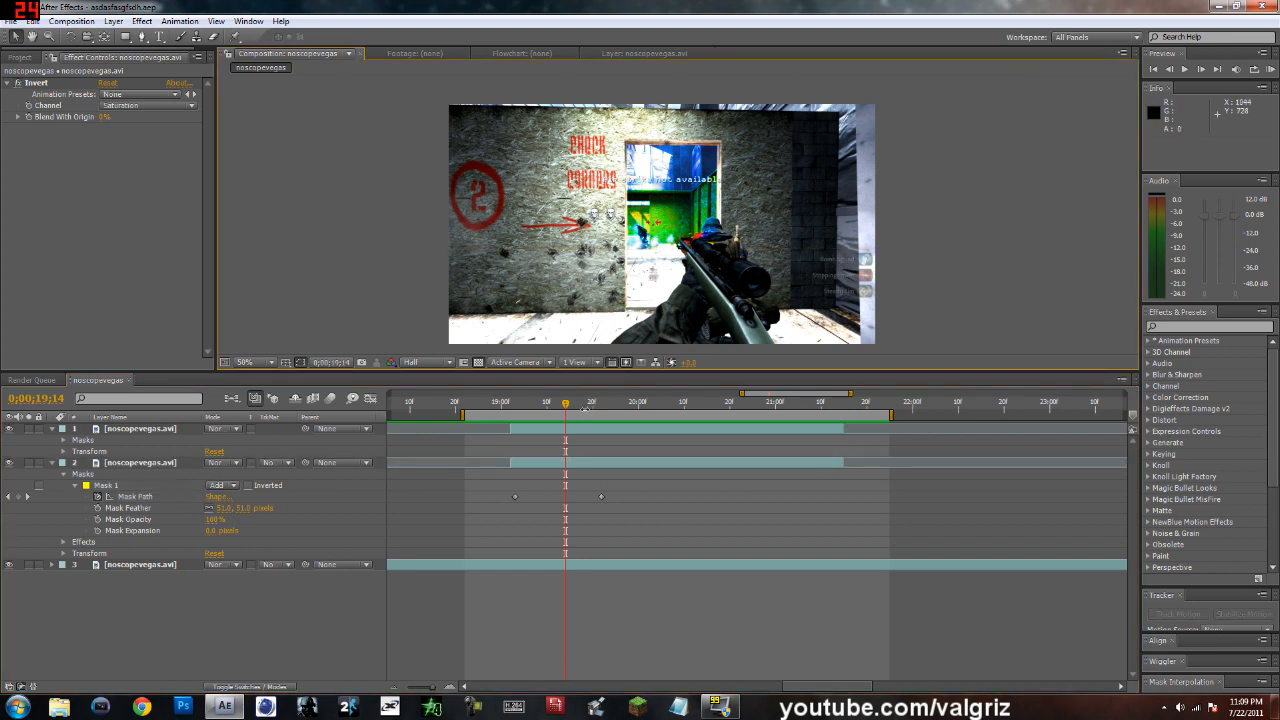
drag(561, 409, 601, 428)
Add sads.png to the composition as the top layer, centred on the frame.
click(19, 57)
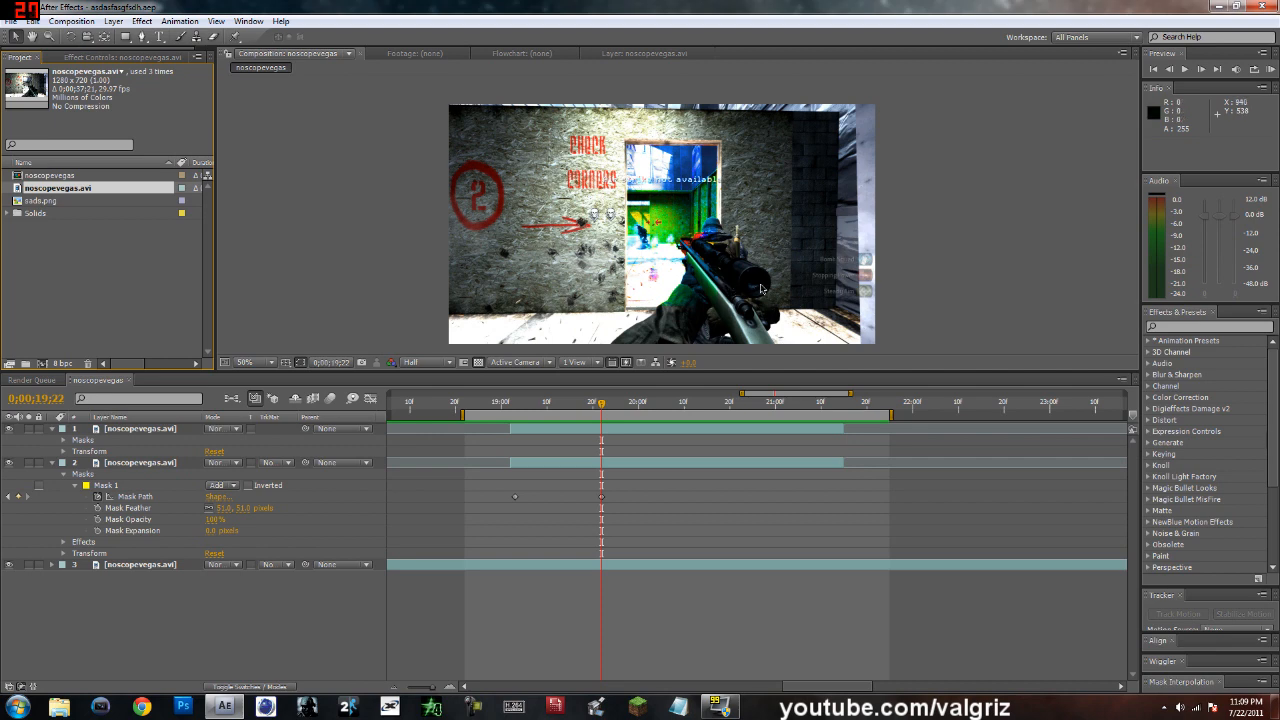
drag(58, 207, 667, 240)
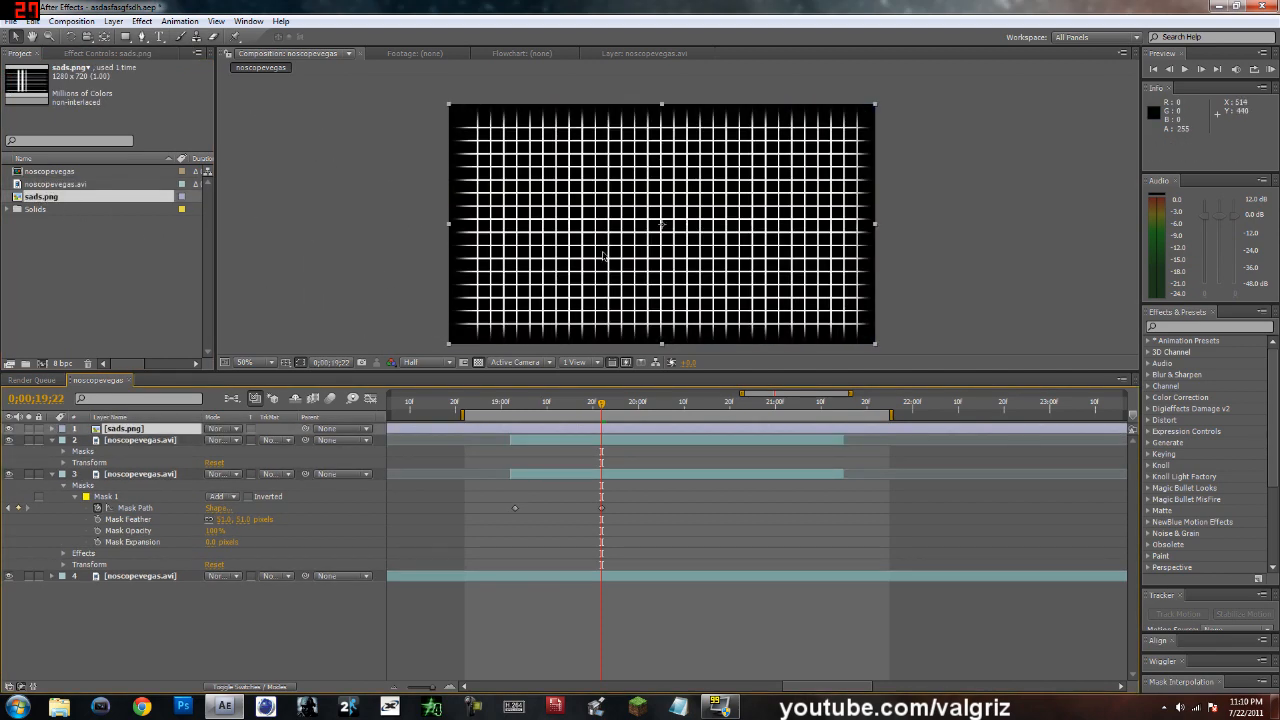
click(939, 212)
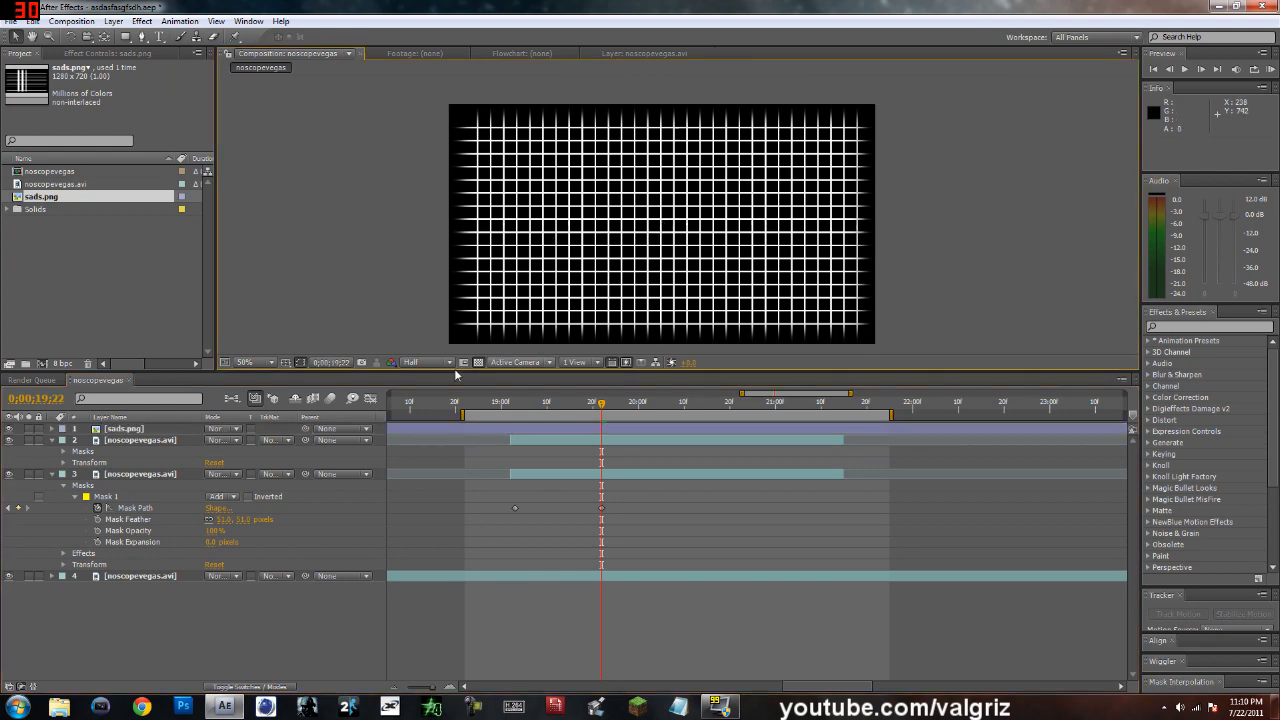
Set the blending mode of the sads.png layer to Add.
click(222, 430)
click(235, 280)
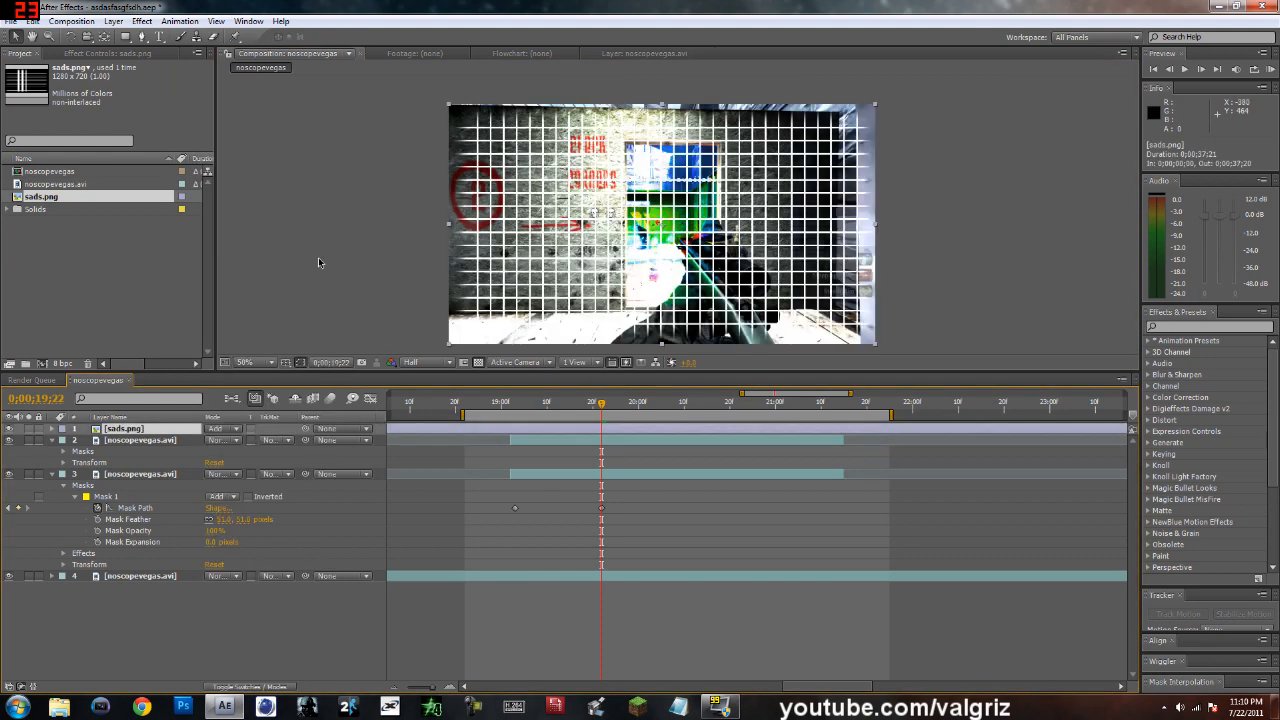
click(317, 262)
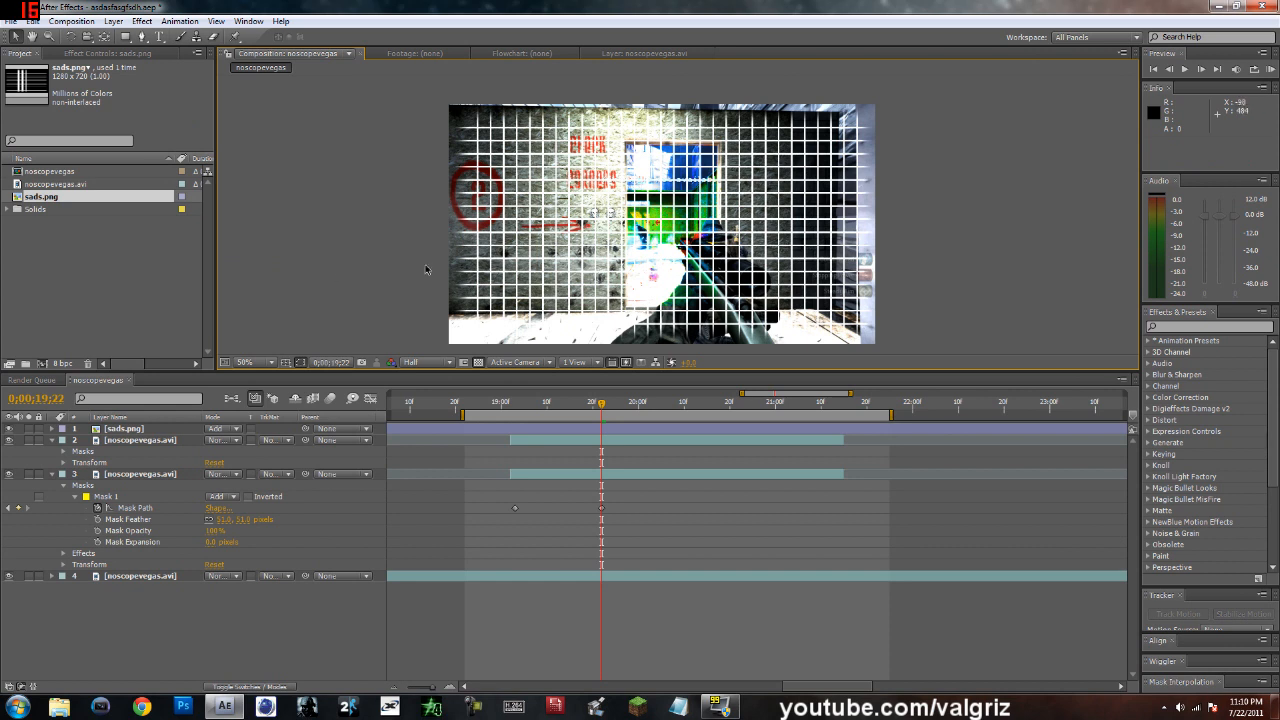
click(481, 278)
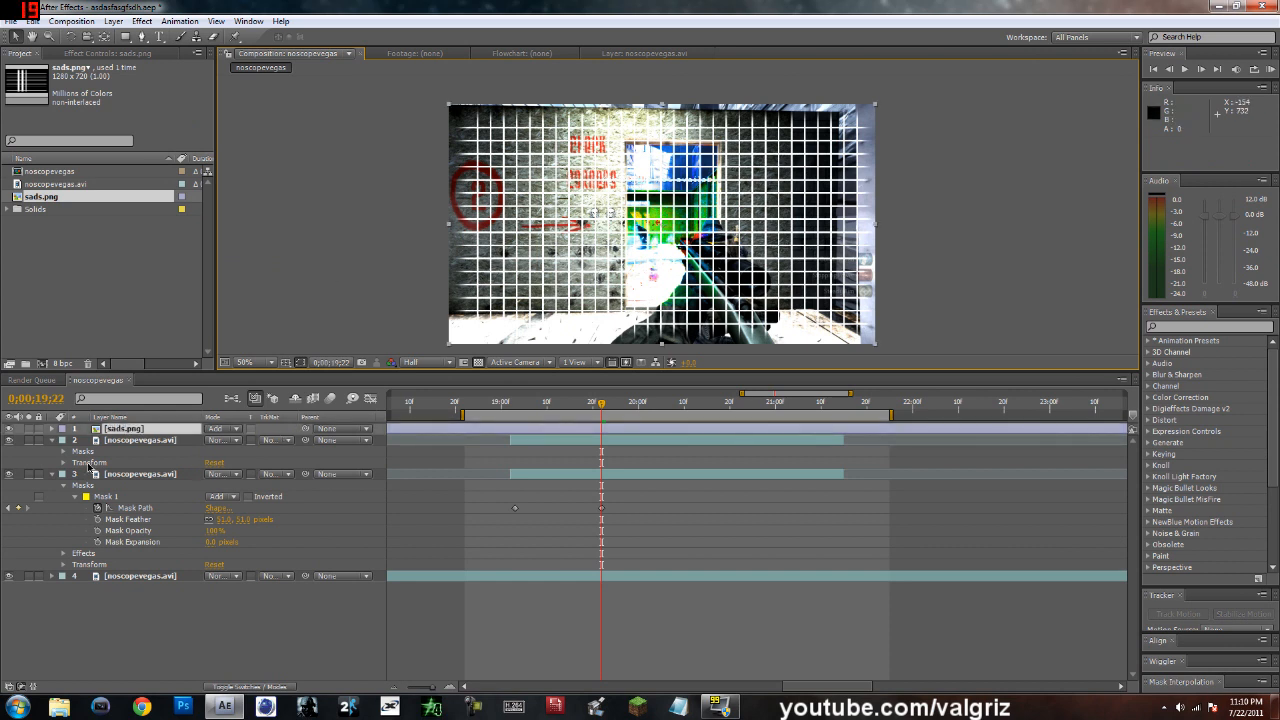
Scale the sads.png layer to 70% and move it beneath the top noscopevegas.avi layer.
click(52, 429)
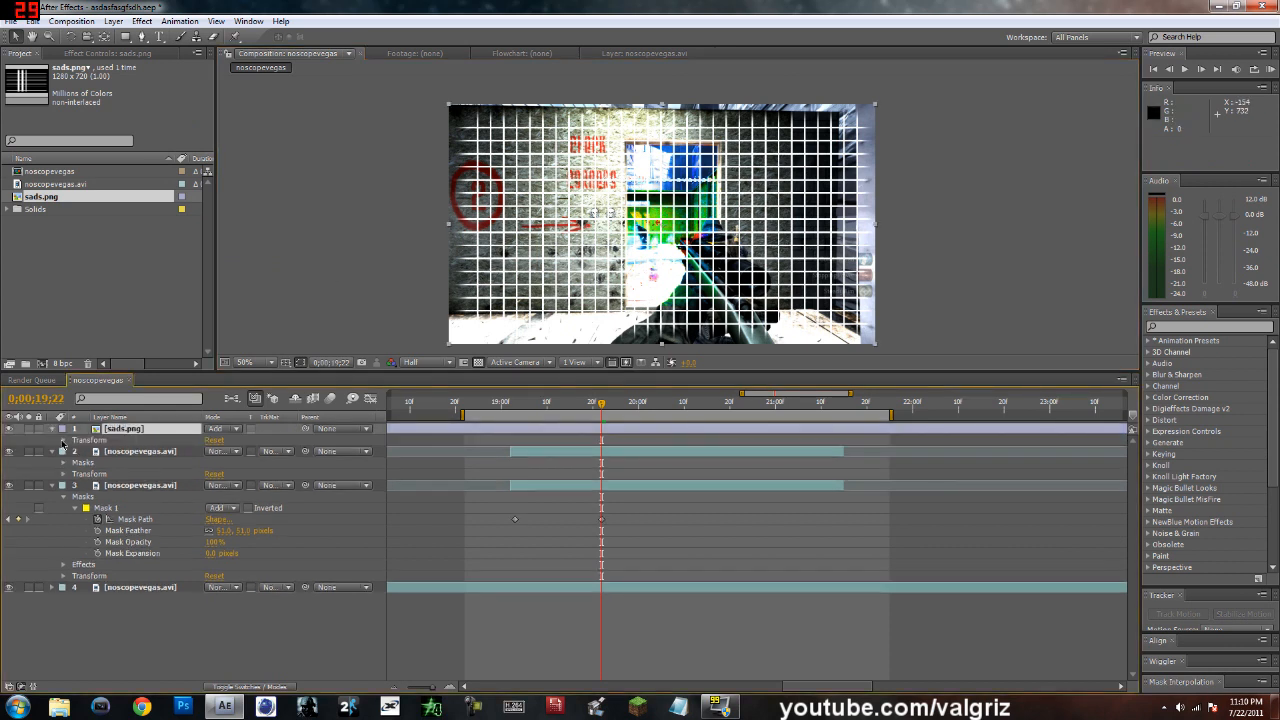
click(63, 440)
drag(243, 474, 228, 474)
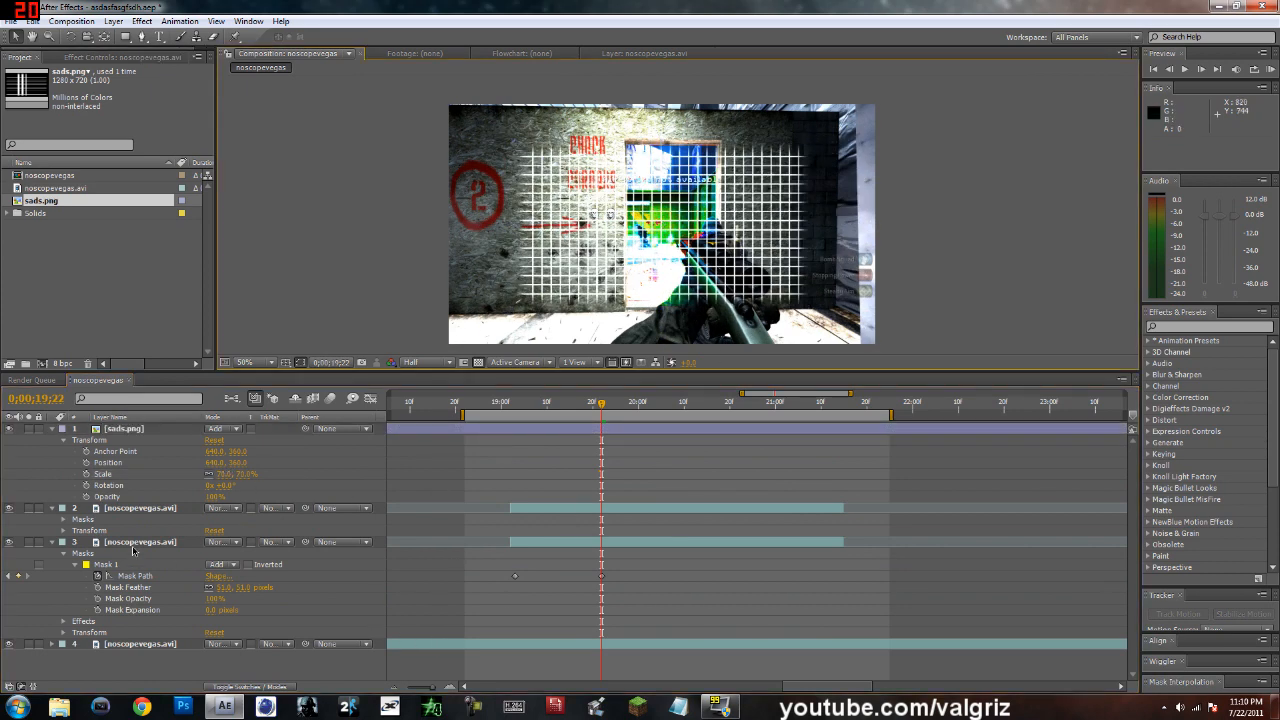
drag(128, 430, 140, 536)
click(1016, 273)
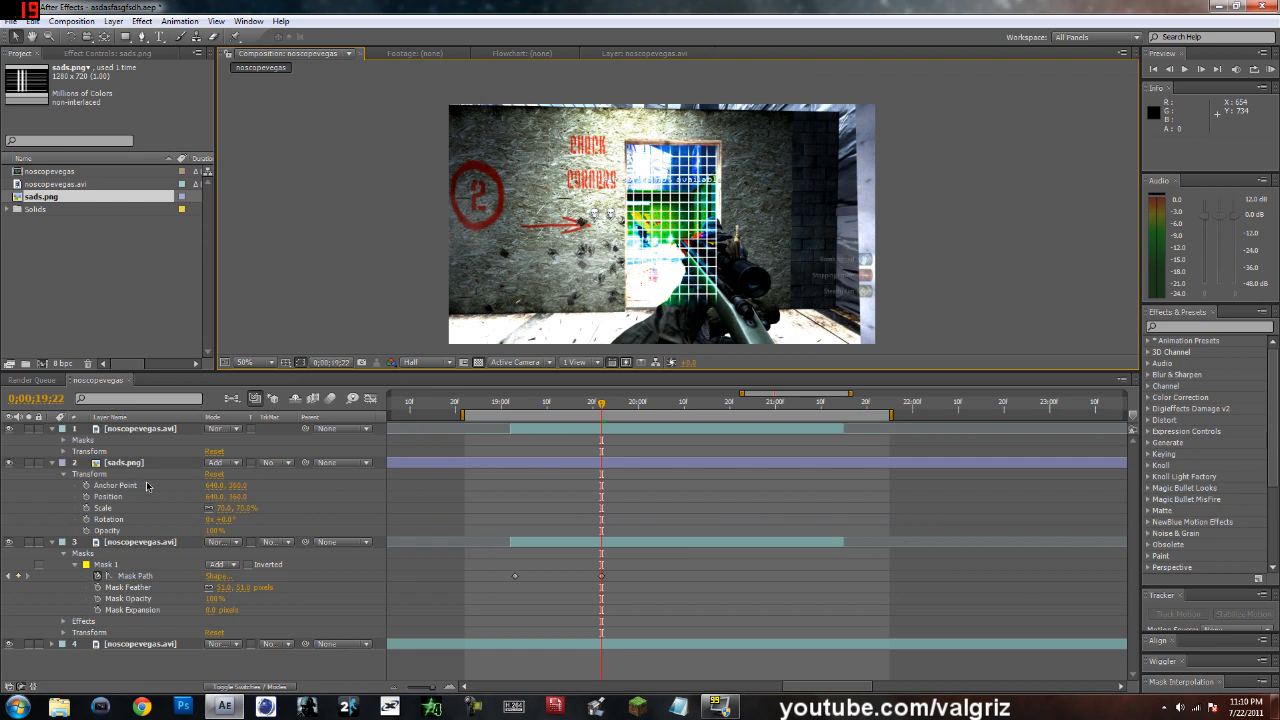
Lower the opacity of the sads.png grid layer to 26%.
drag(214, 531, 170, 530)
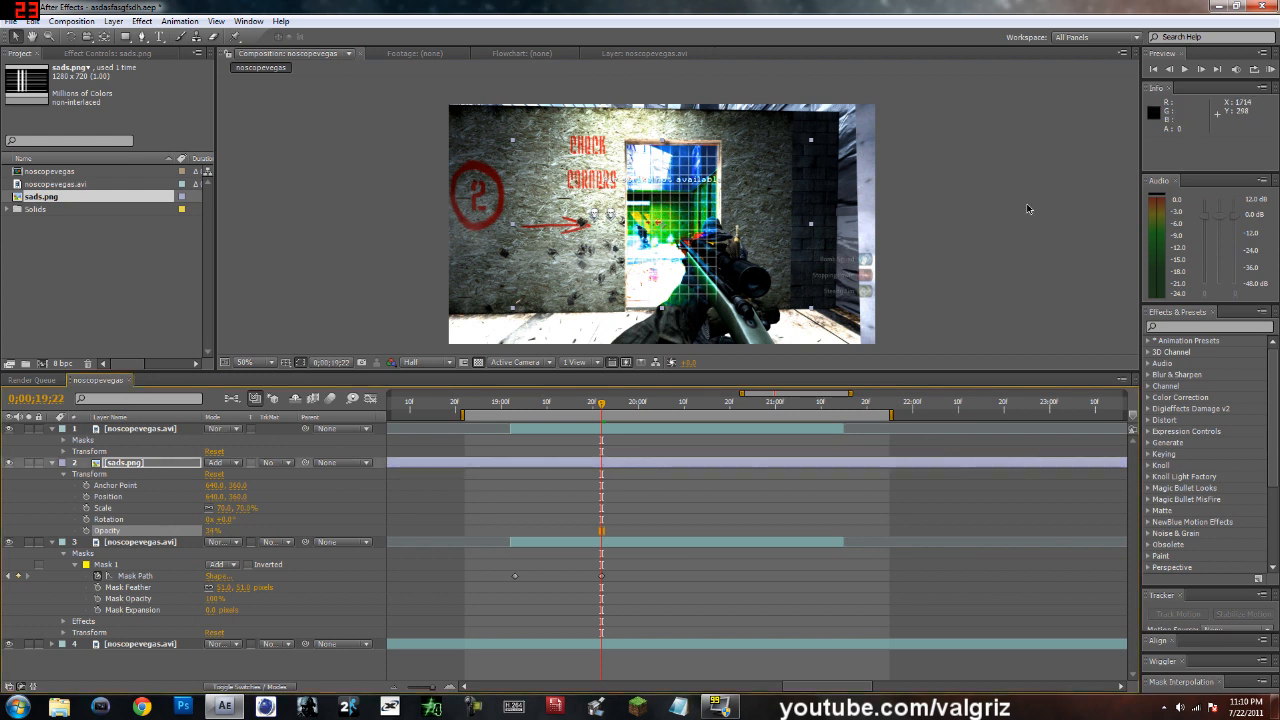
click(213, 531)
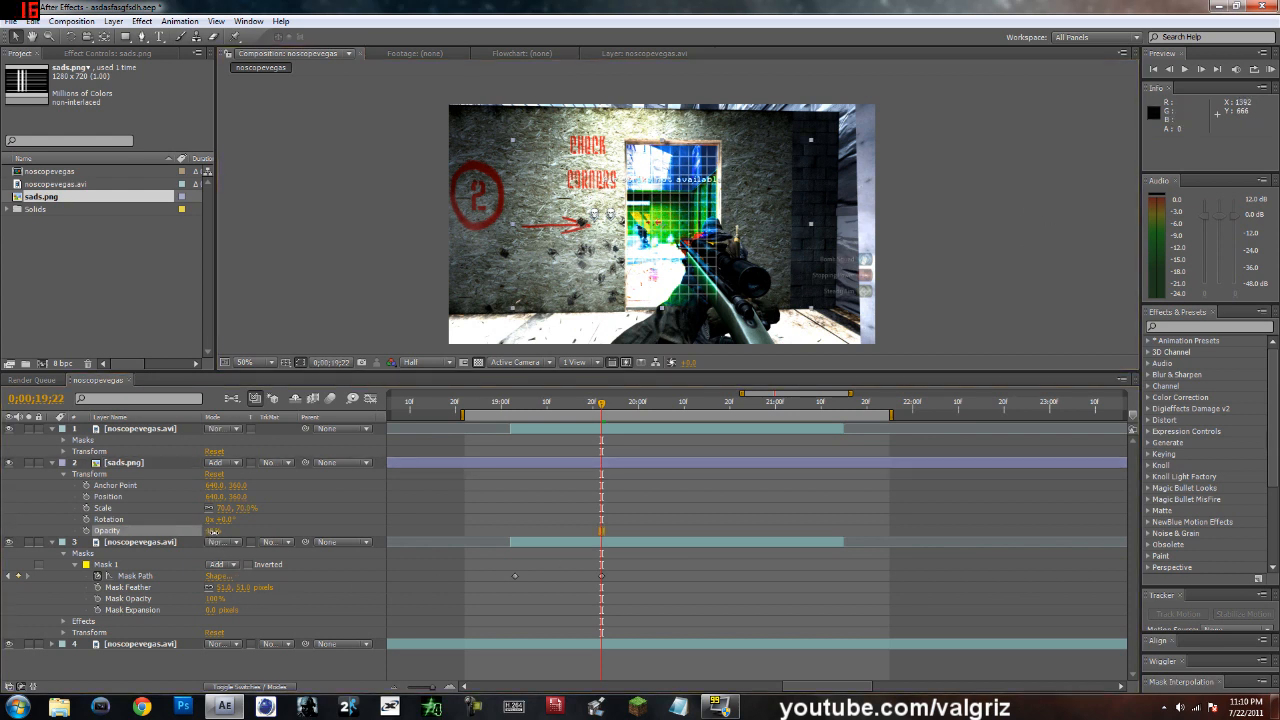
click(213, 531)
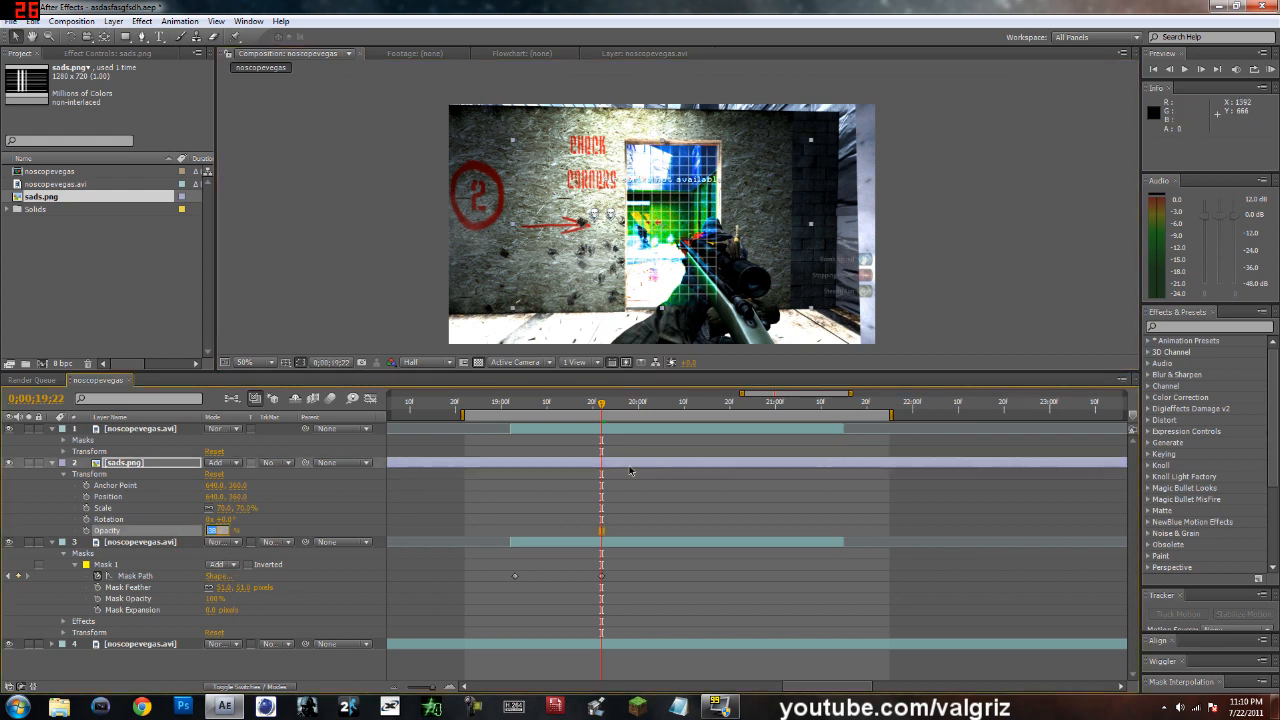
click(1047, 237)
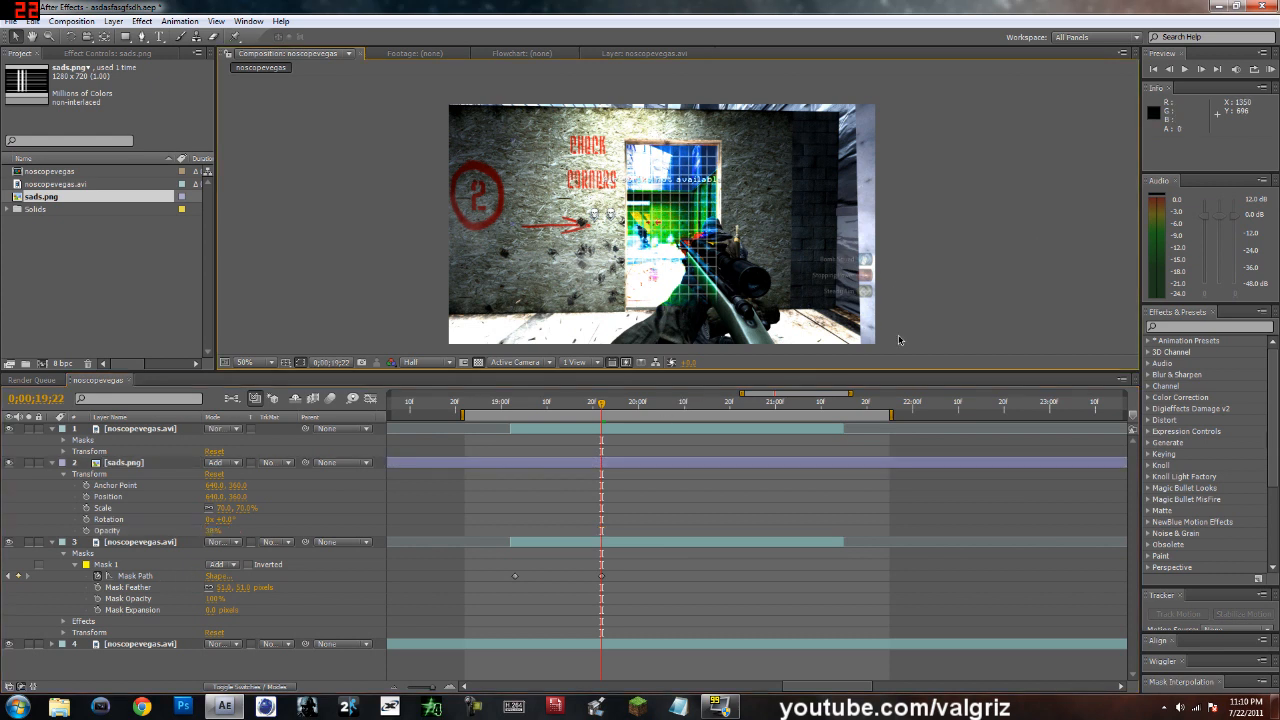
click(200, 531)
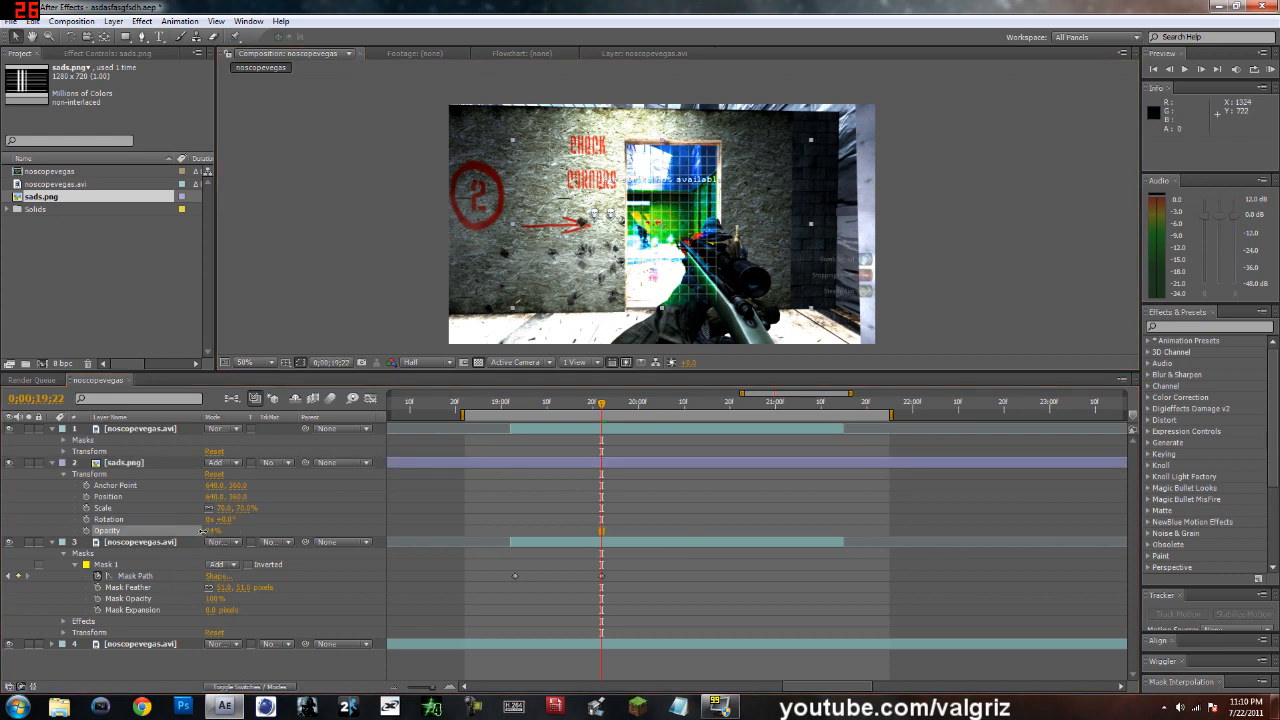
click(985, 279)
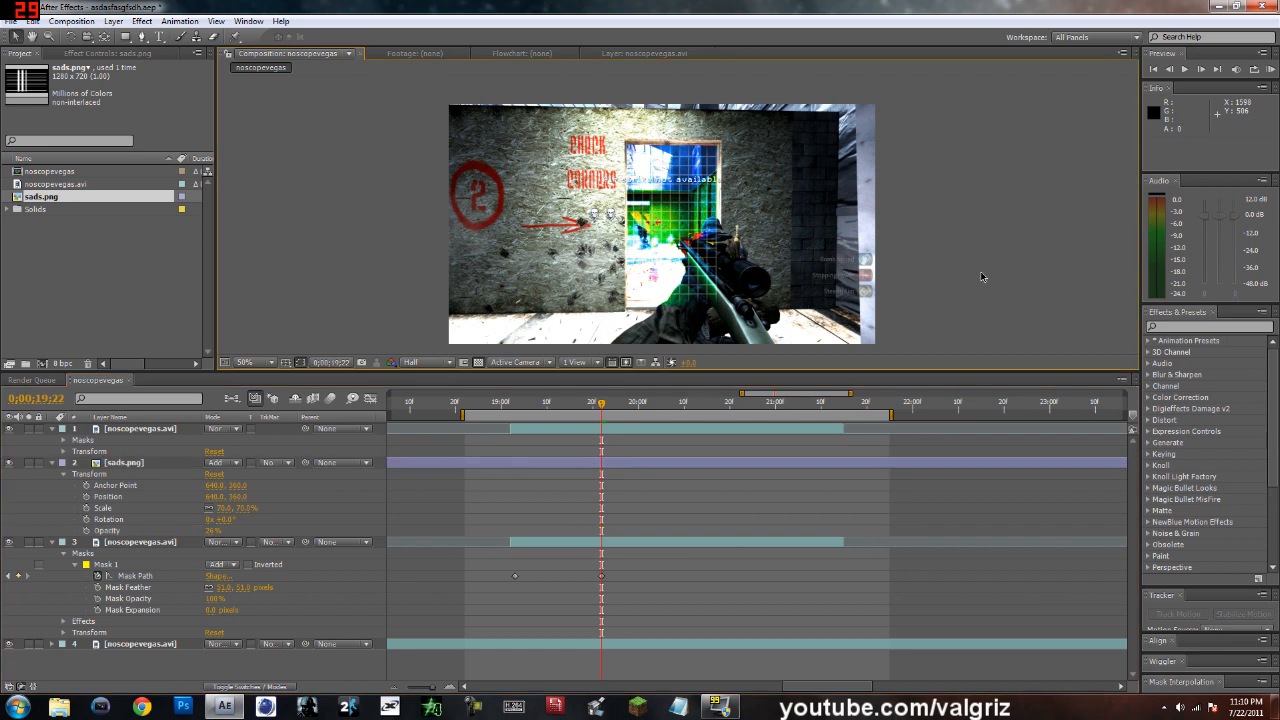
Move to 0;00;19;27, add a black solid named Fill as the top layer, and set its blending mode to Add.
drag(601, 405, 625, 435)
click(150, 430)
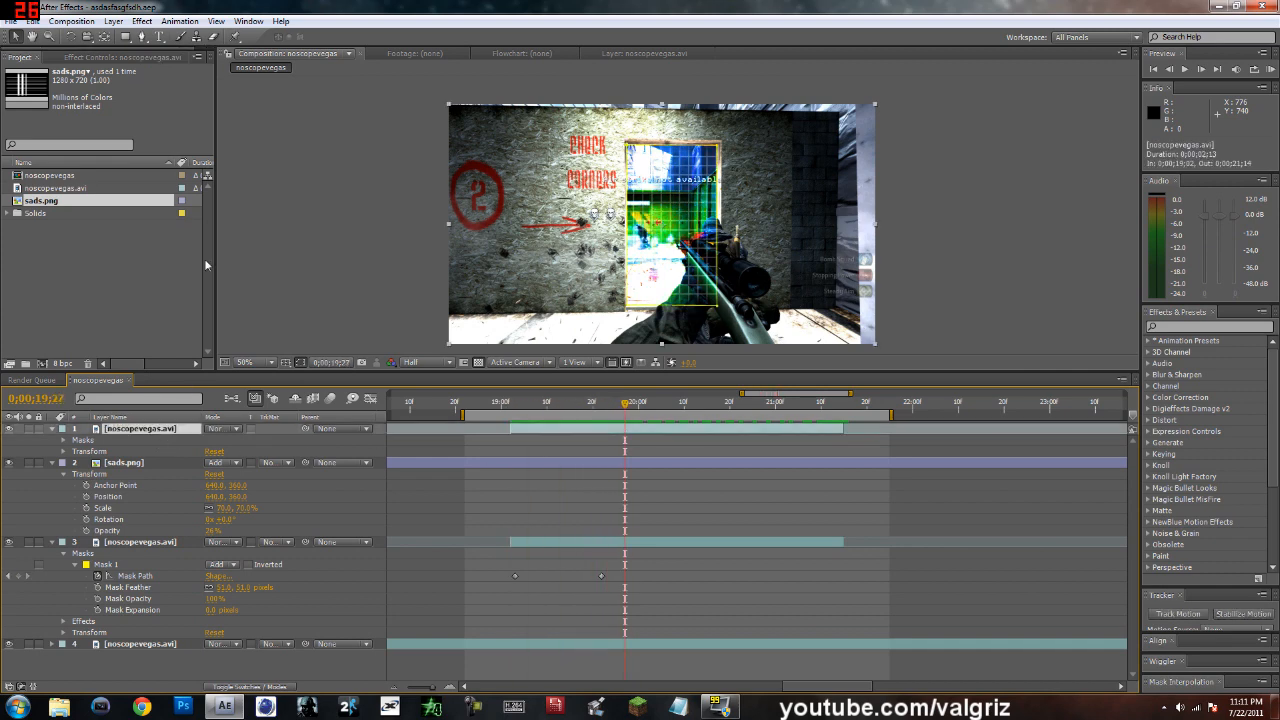
click(116, 22)
mouse_move(150, 32)
click(380, 54)
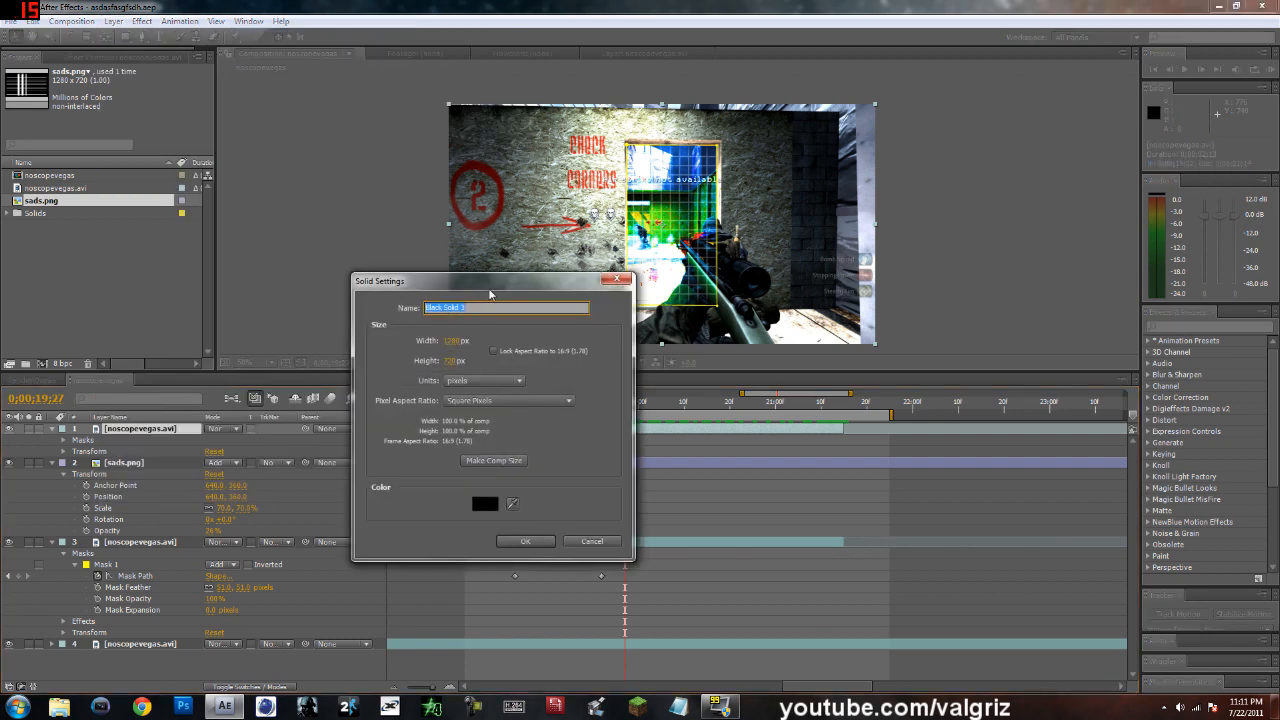
text(Fill)
key(Return)
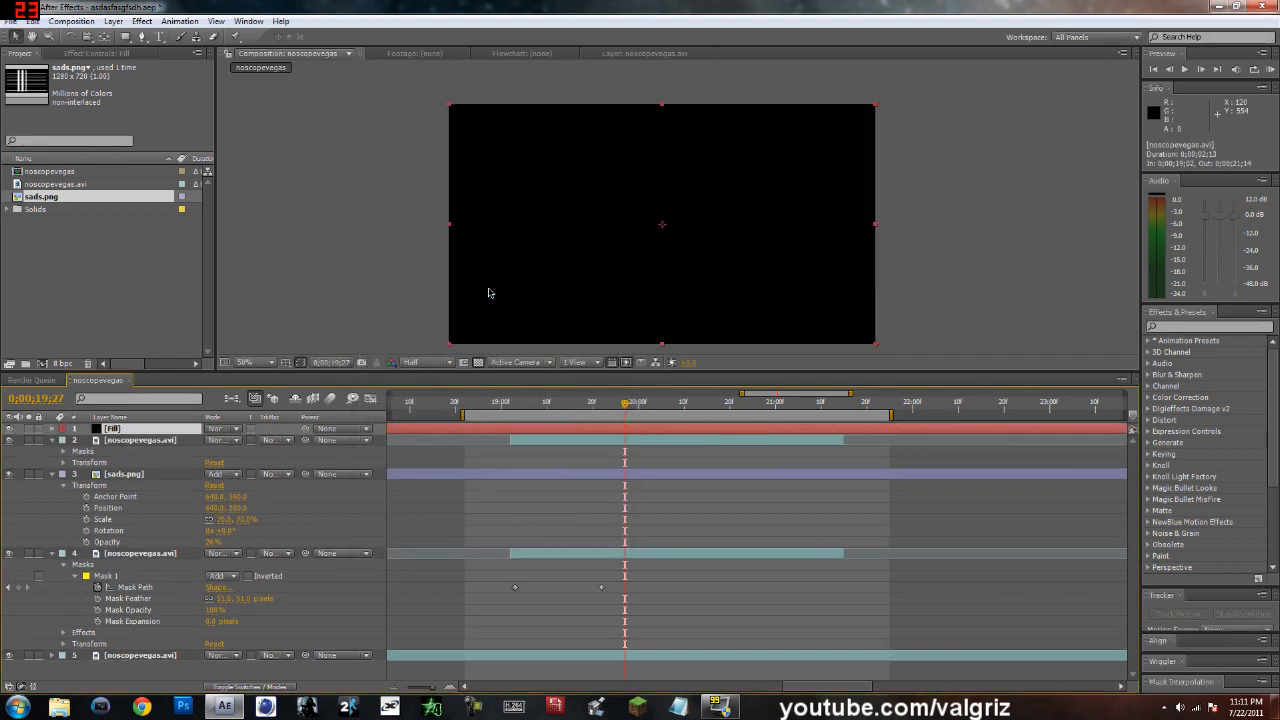
click(222, 430)
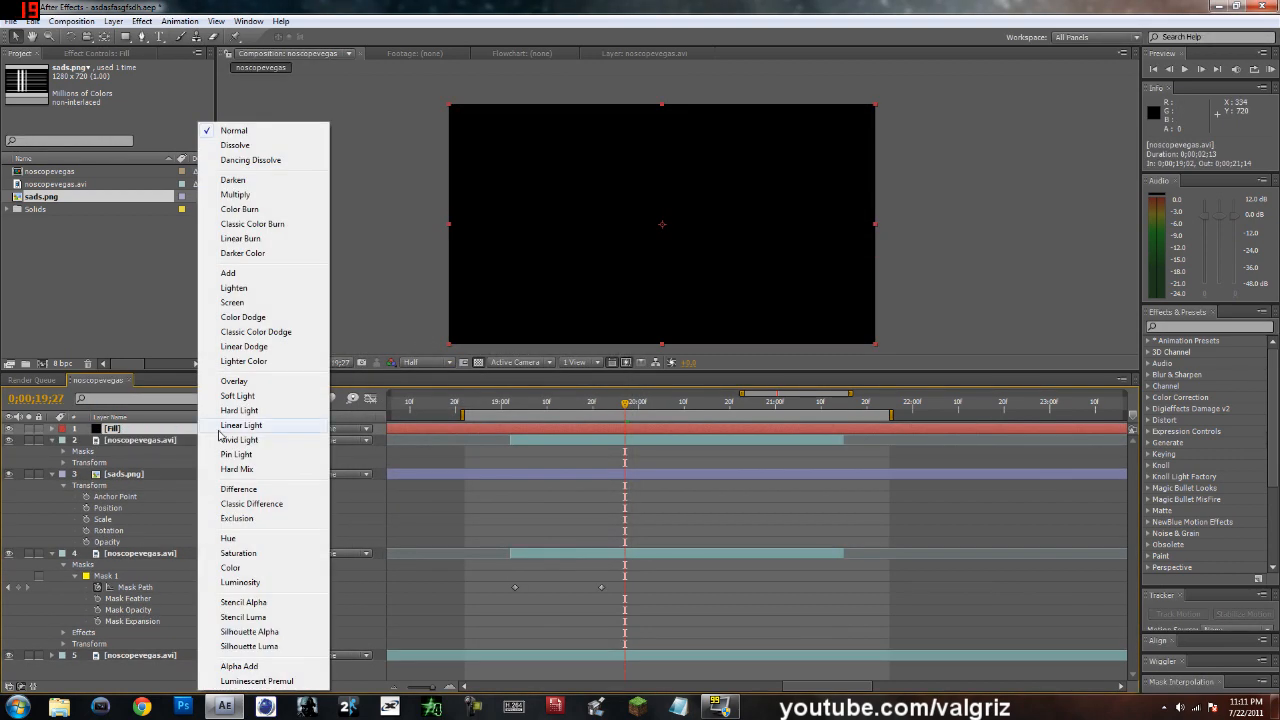
click(256, 276)
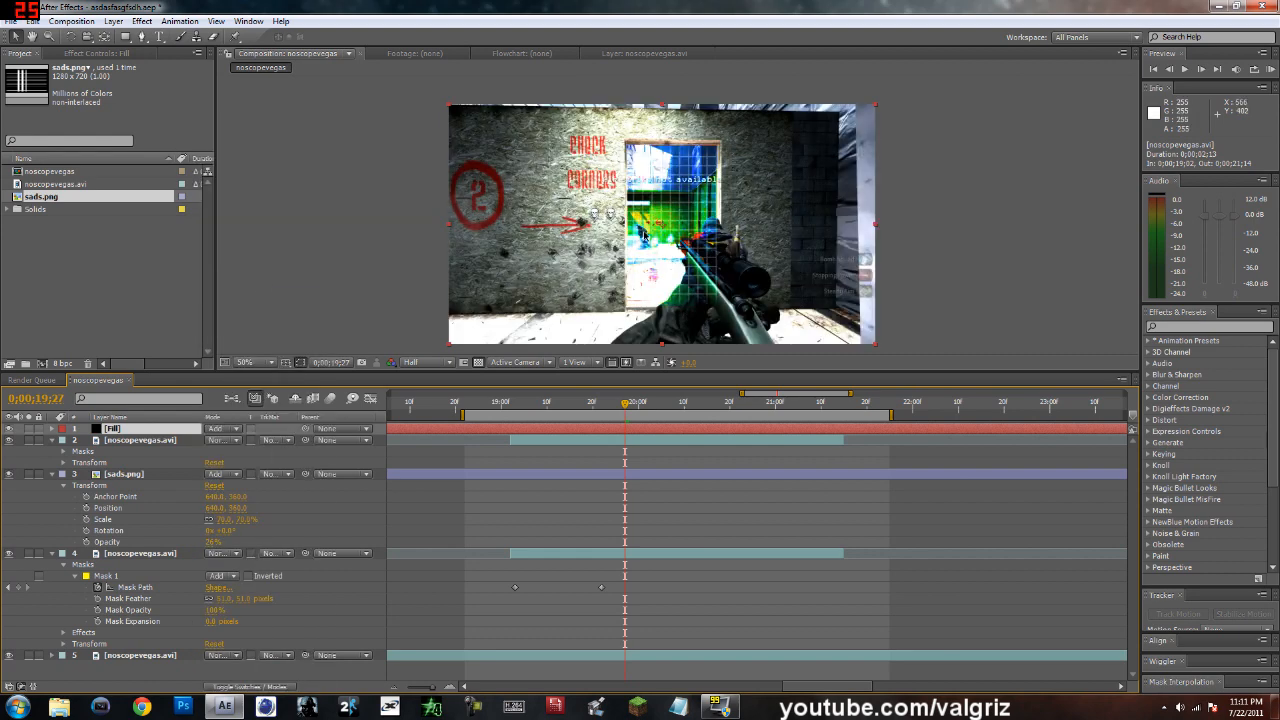
Hide the sads.png layer and set the composition preview resolution to Full.
scroll(655, 226, up, 4)
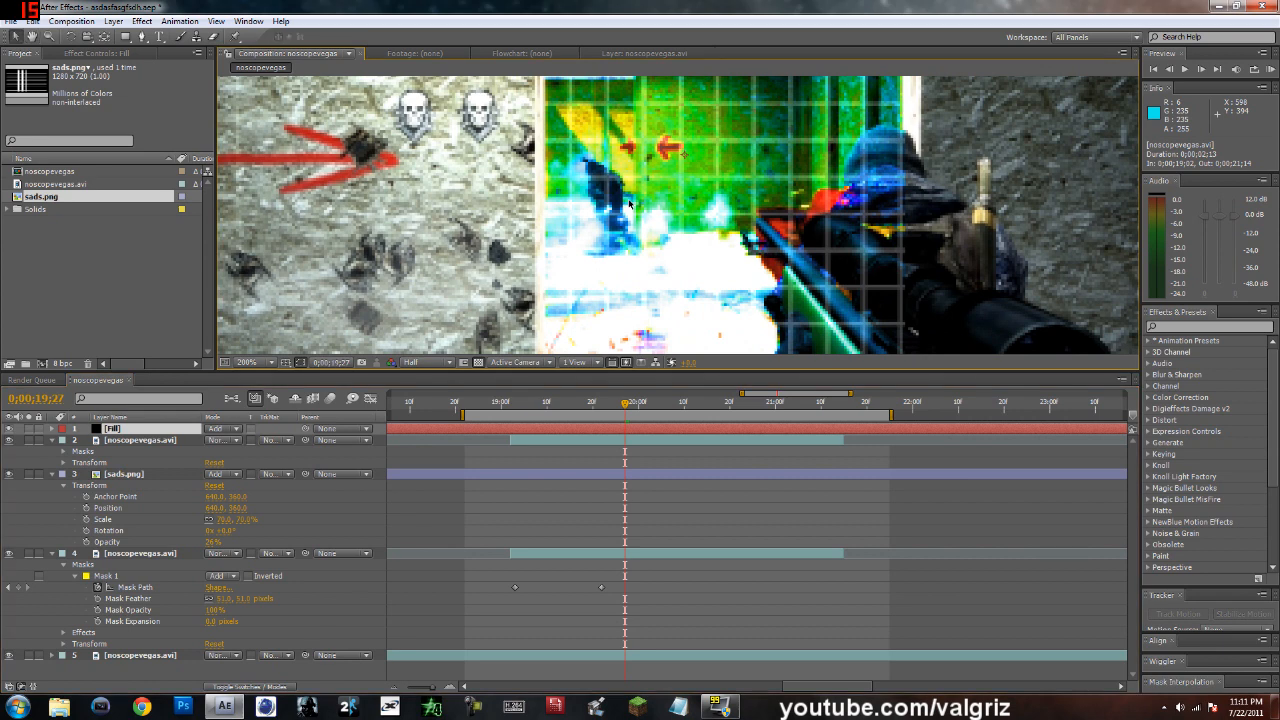
click(10, 474)
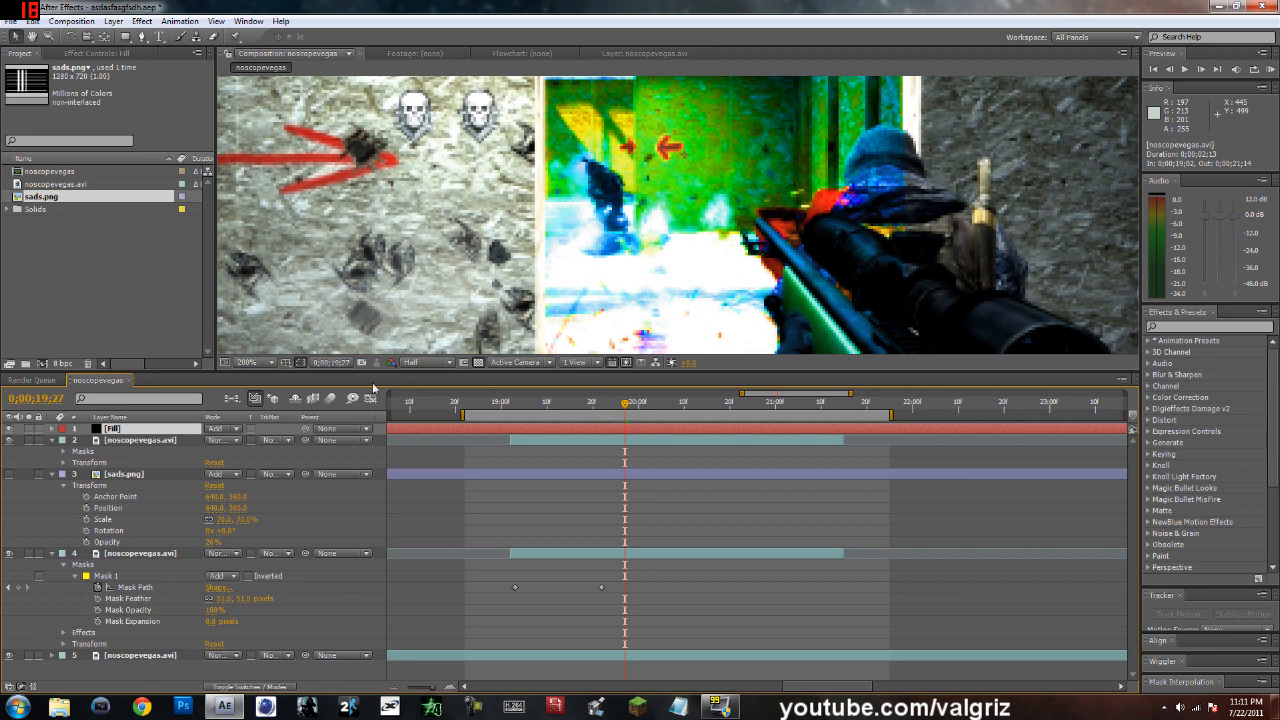
click(425, 362)
click(430, 374)
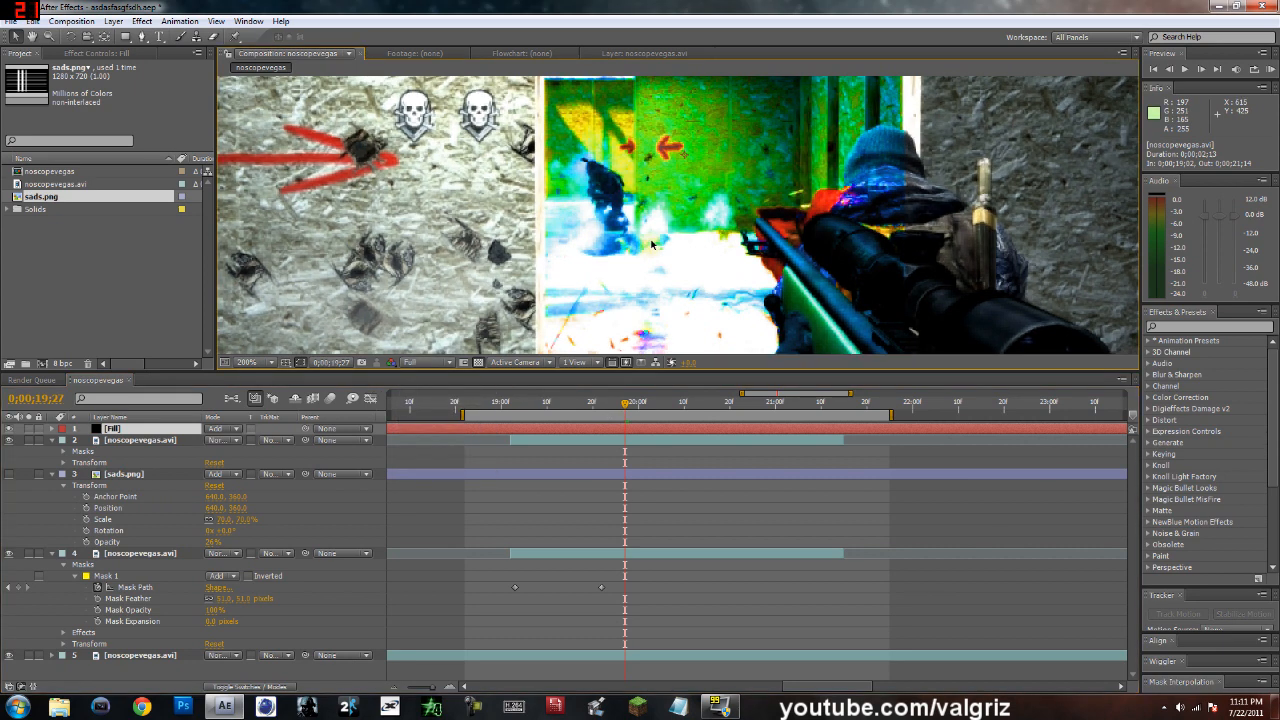
Draw a closed Pen mask on the Fill solid, tracing the dark enemy figure inside the doorway.
scroll(643, 237, up, 2)
drag(643, 238, 649, 306)
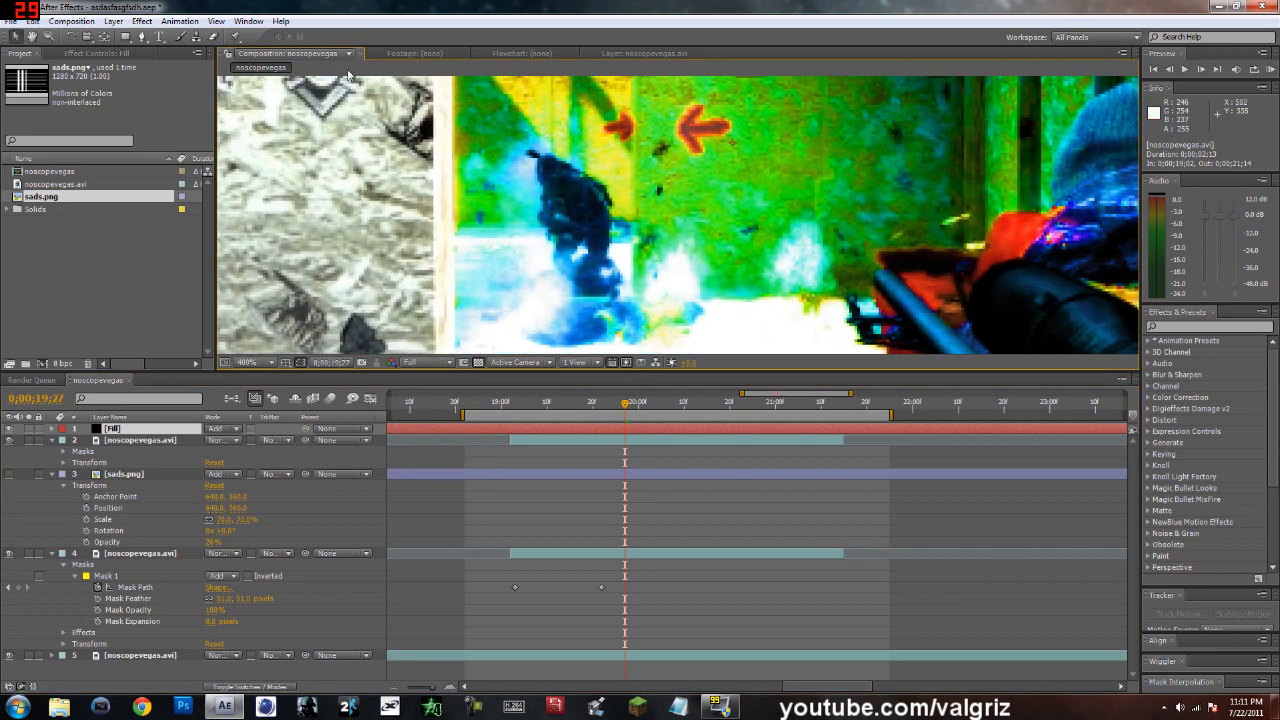
click(141, 36)
click(597, 299)
click(575, 289)
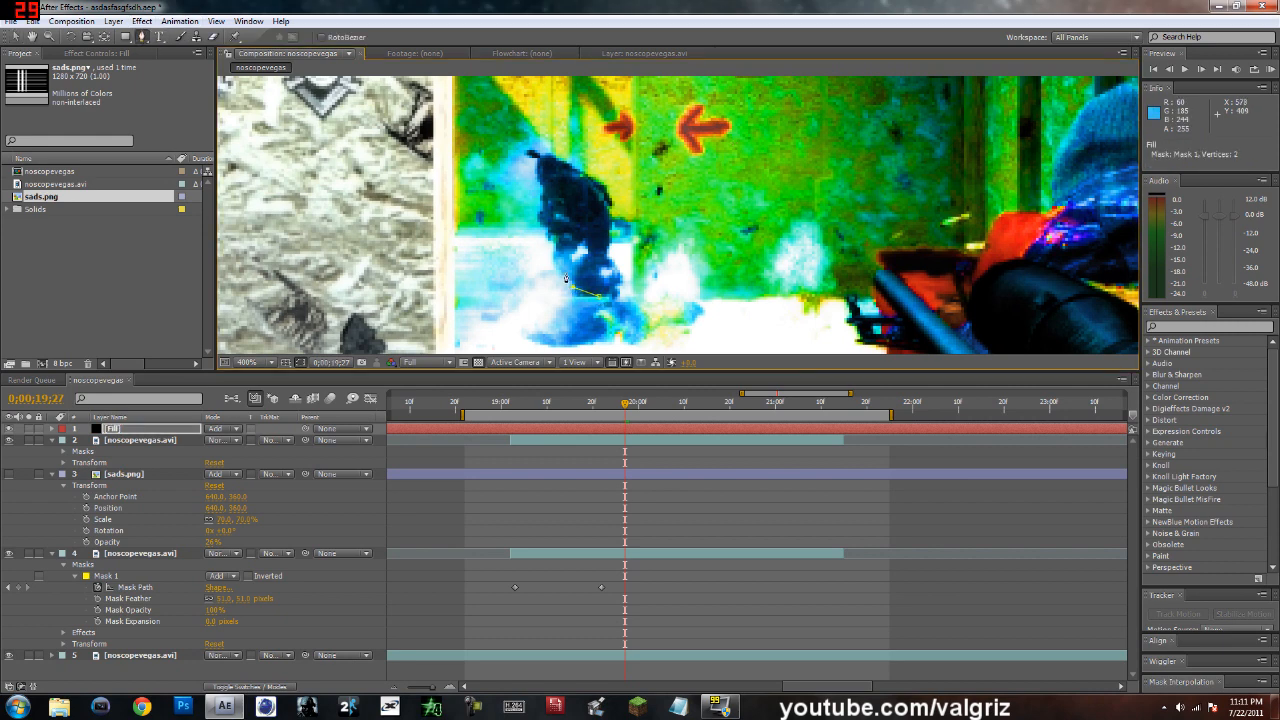
click(565, 275)
click(557, 259)
click(550, 243)
click(540, 225)
click(538, 217)
click(537, 208)
click(536, 198)
click(536, 188)
click(535, 178)
click(534, 166)
click(540, 155)
click(557, 160)
click(566, 163)
click(576, 168)
click(584, 173)
click(596, 180)
click(604, 187)
click(609, 200)
click(611, 215)
click(611, 229)
click(611, 240)
click(612, 250)
click(613, 259)
click(615, 267)
click(616, 276)
click(617, 284)
click(616, 291)
click(614, 296)
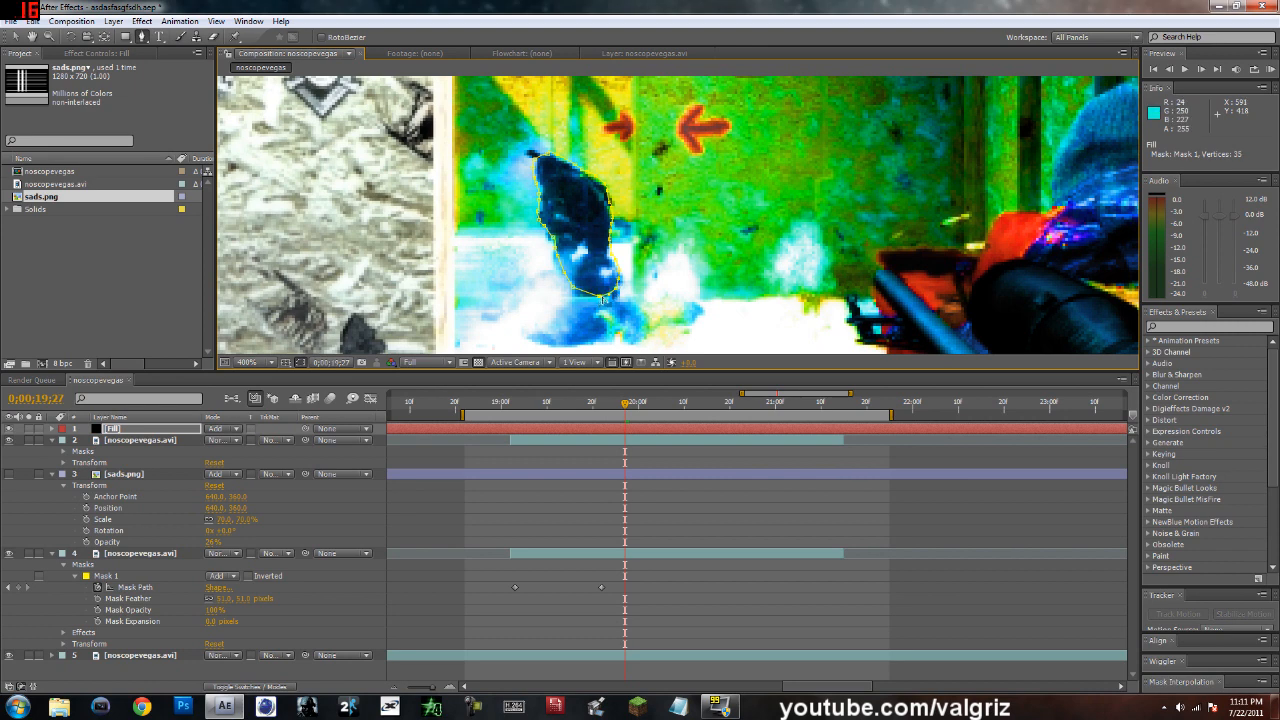
Apply the Generate Fill effect to the masked Fill solid.
scroll(603, 299, down, 2)
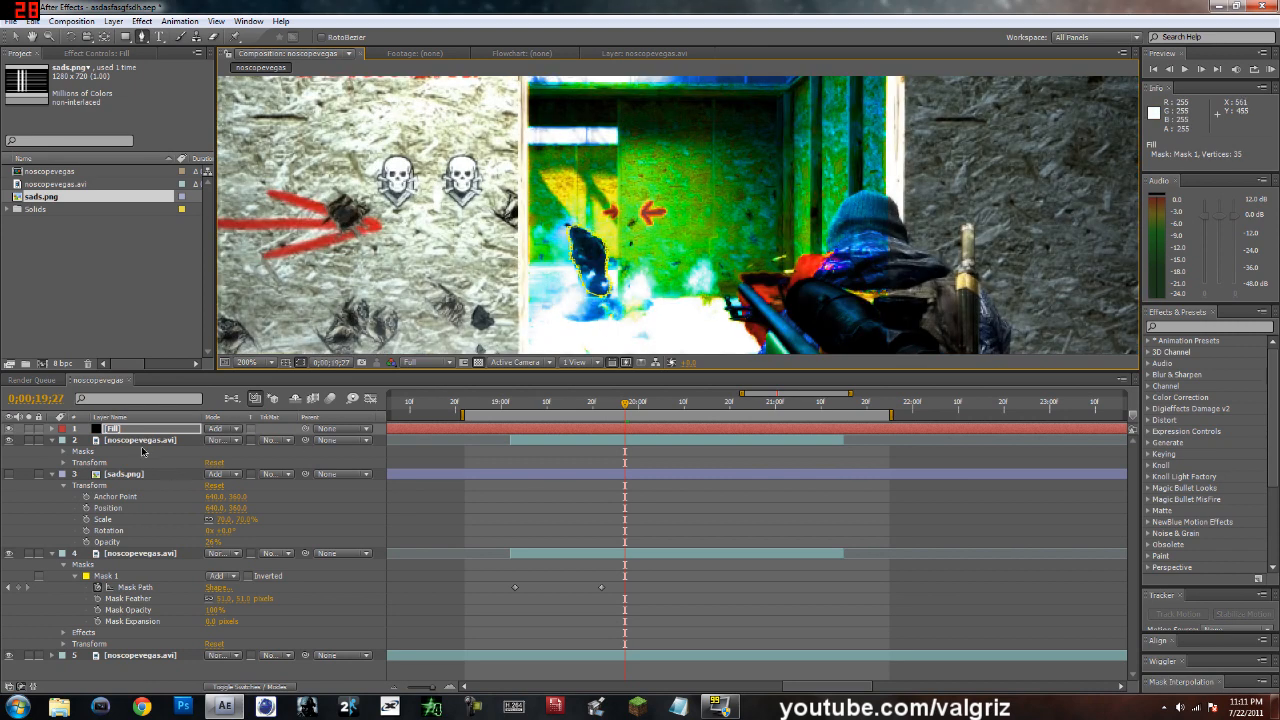
click(144, 430)
click(142, 21)
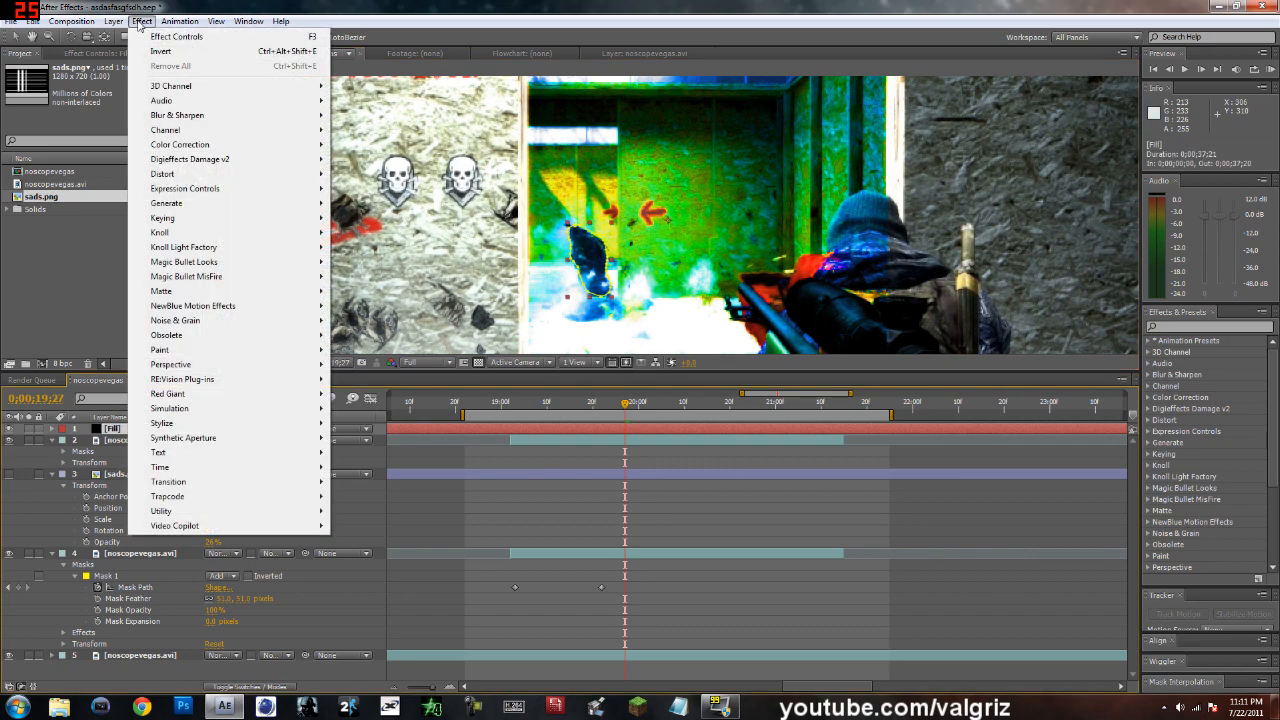
mouse_move(198, 207)
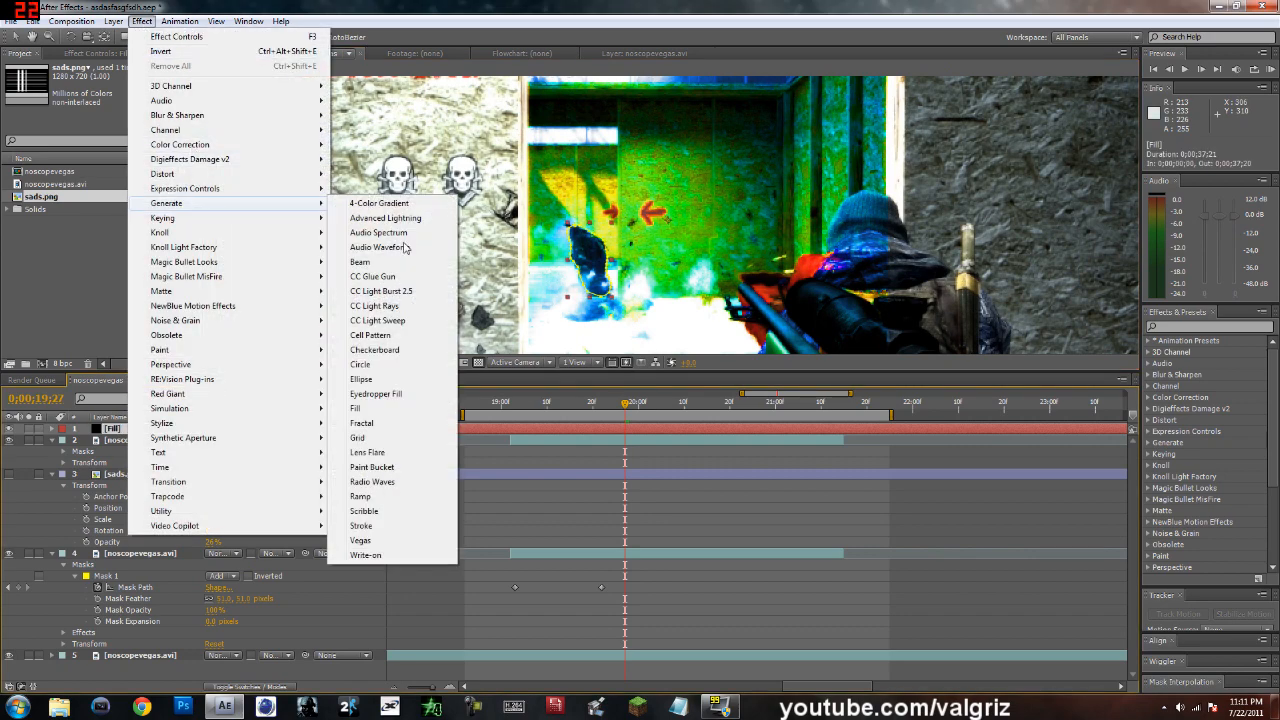
click(383, 410)
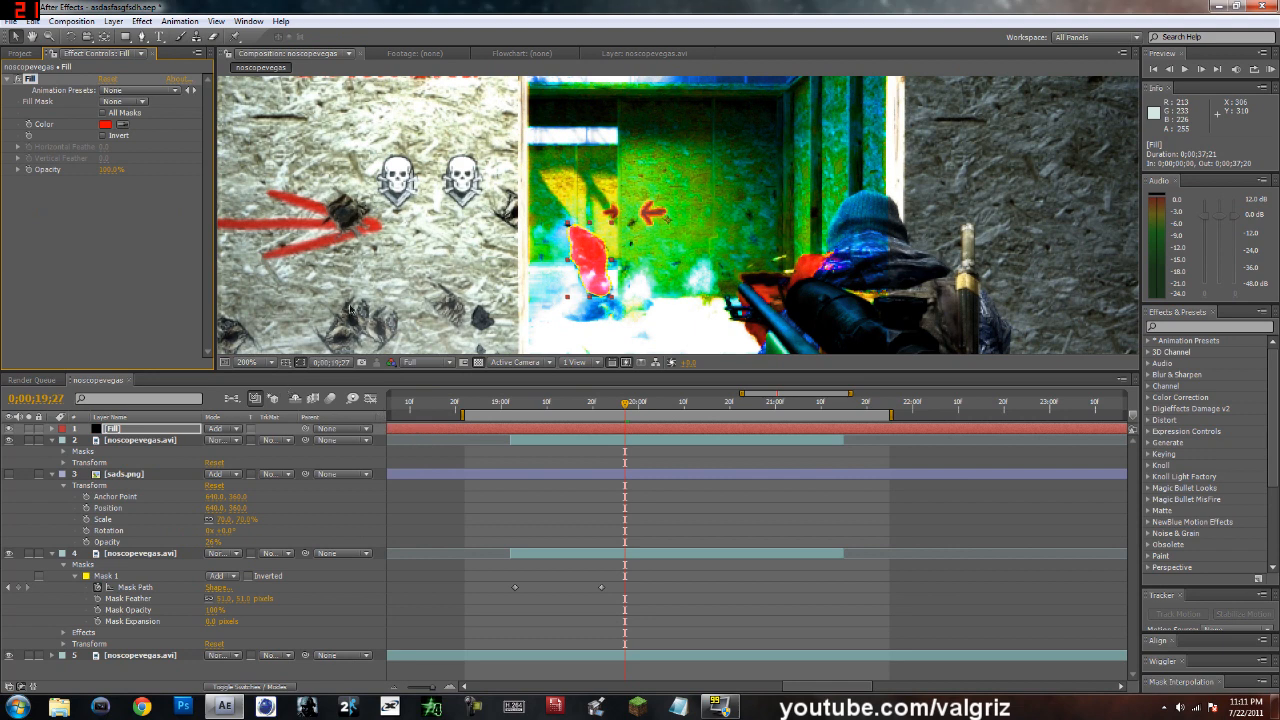
click(344, 173)
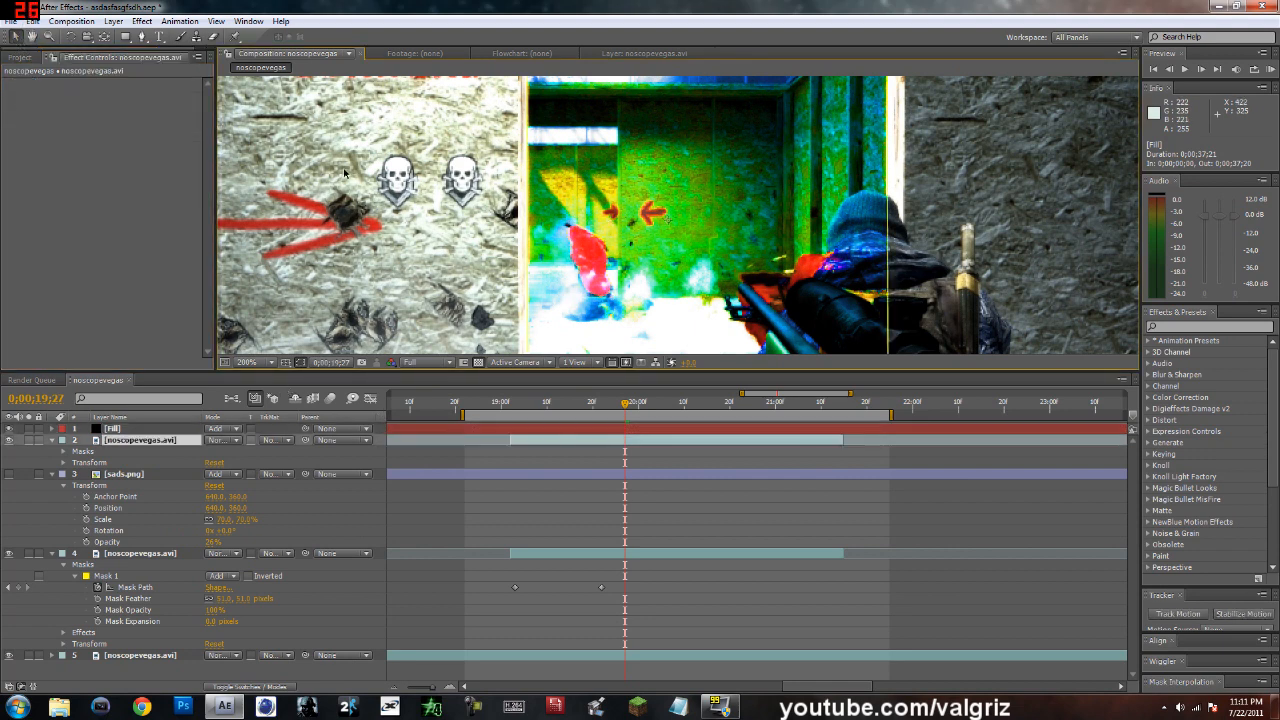
click(20, 57)
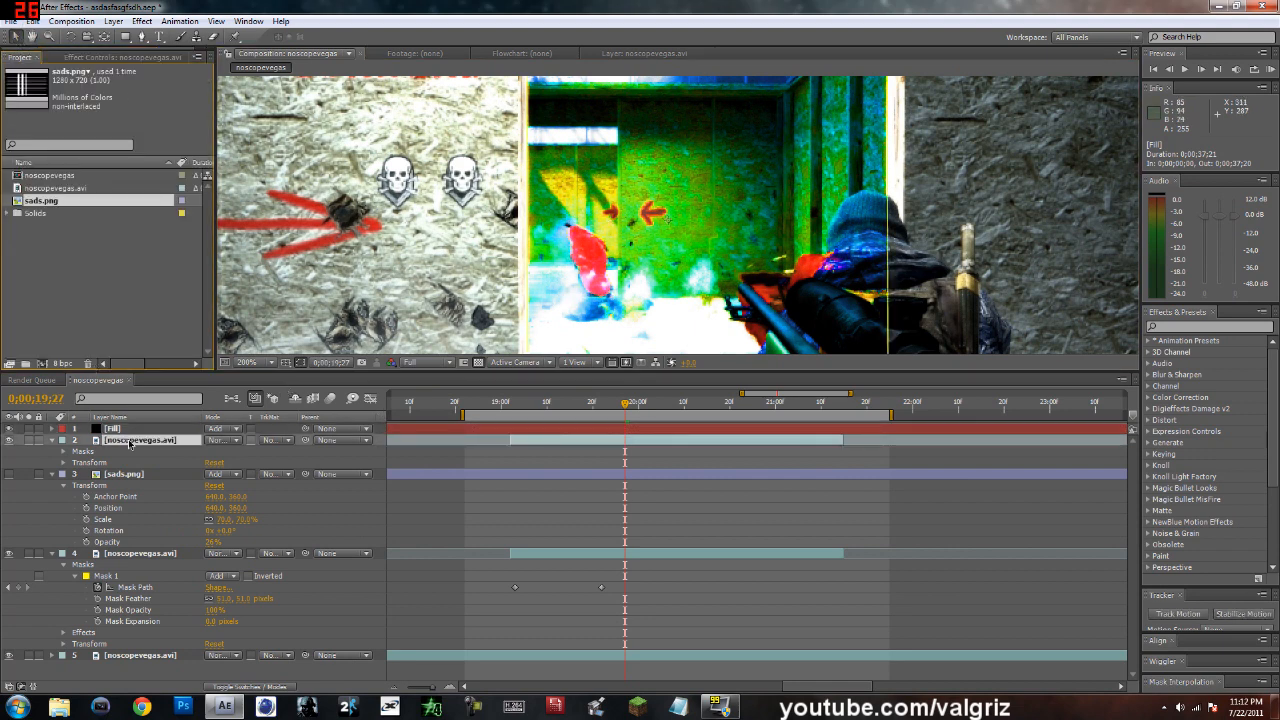
double_click(141, 430)
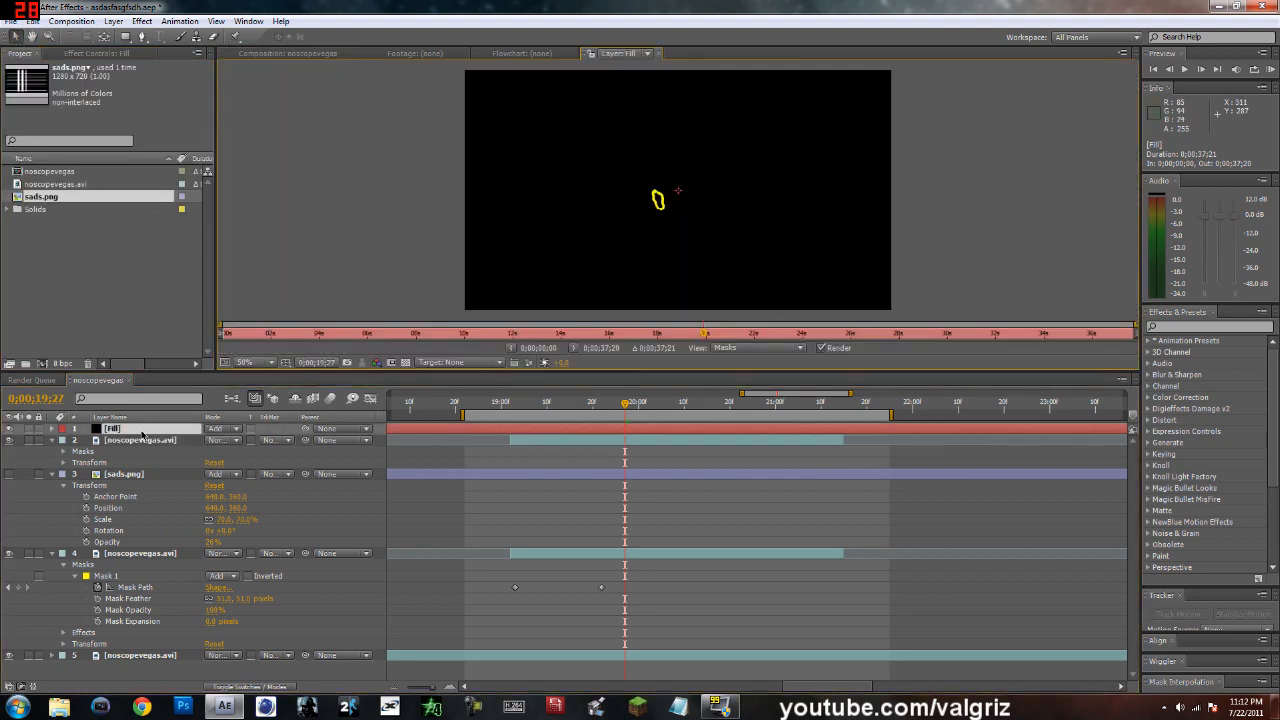
click(287, 56)
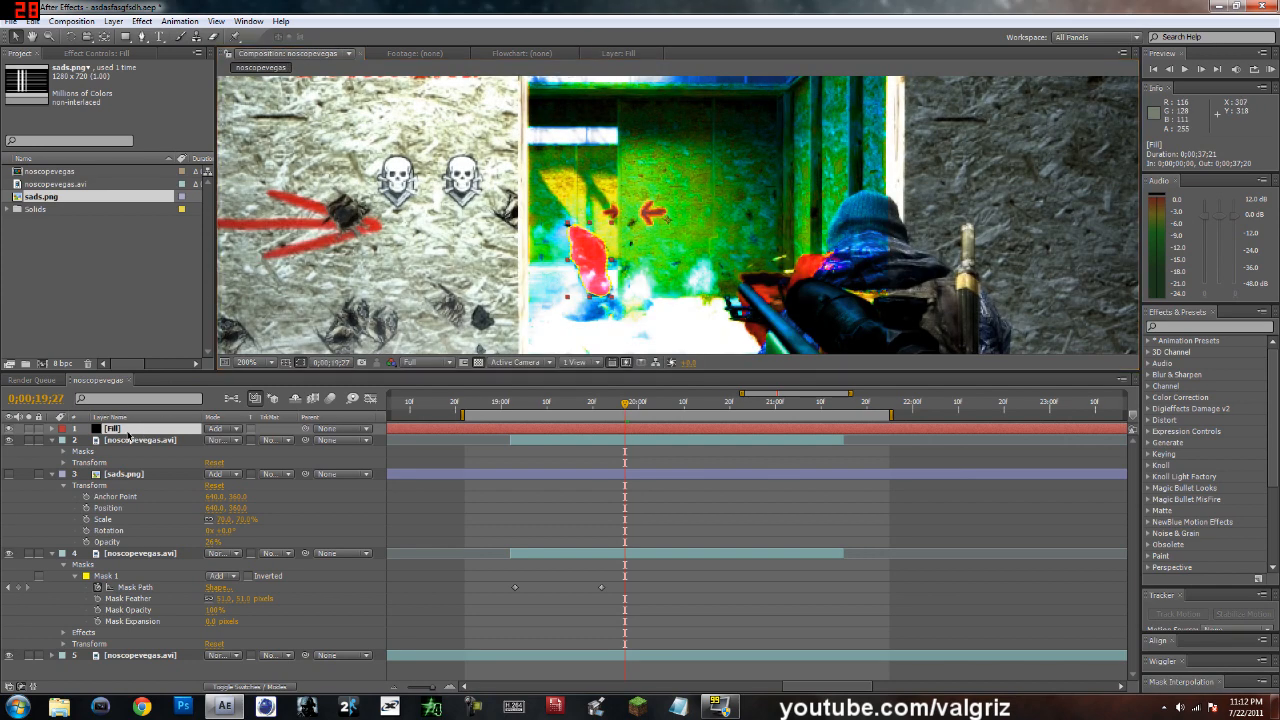
Try blue 3000FF as the Fill effect's colour on the Fill solid, and set it back to red FF0000.
click(52, 429)
click(84, 451)
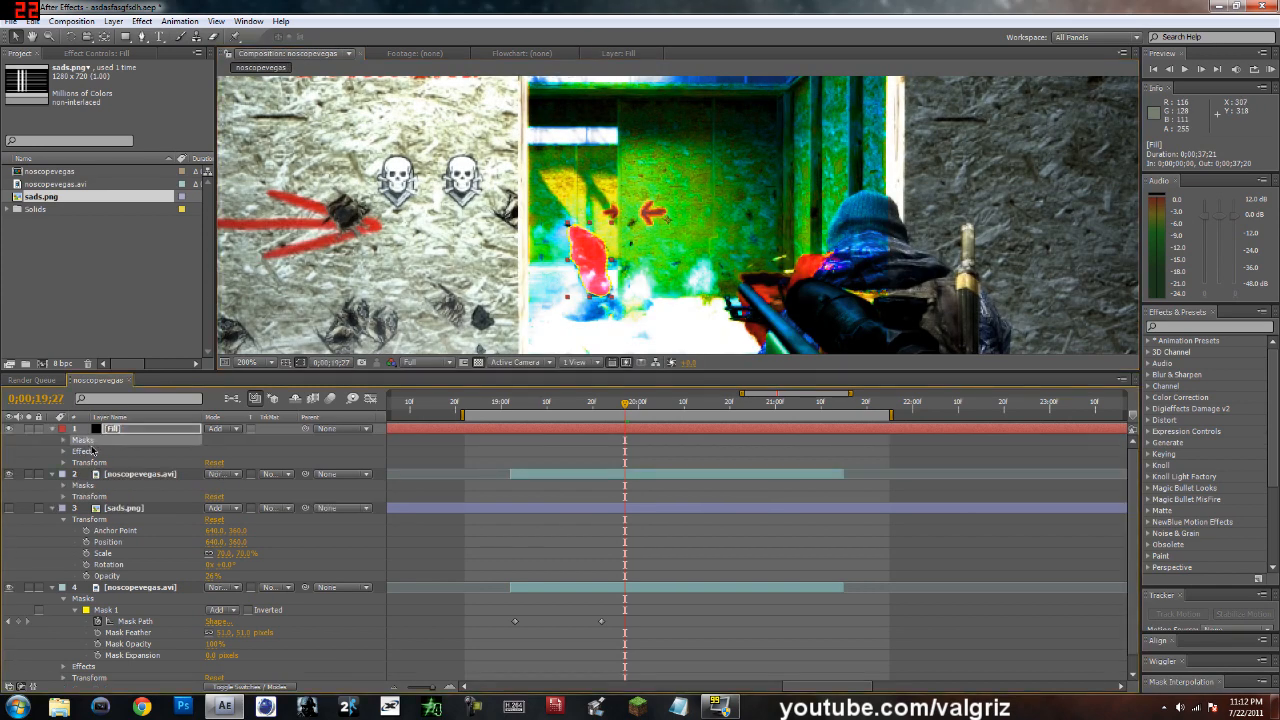
click(61, 453)
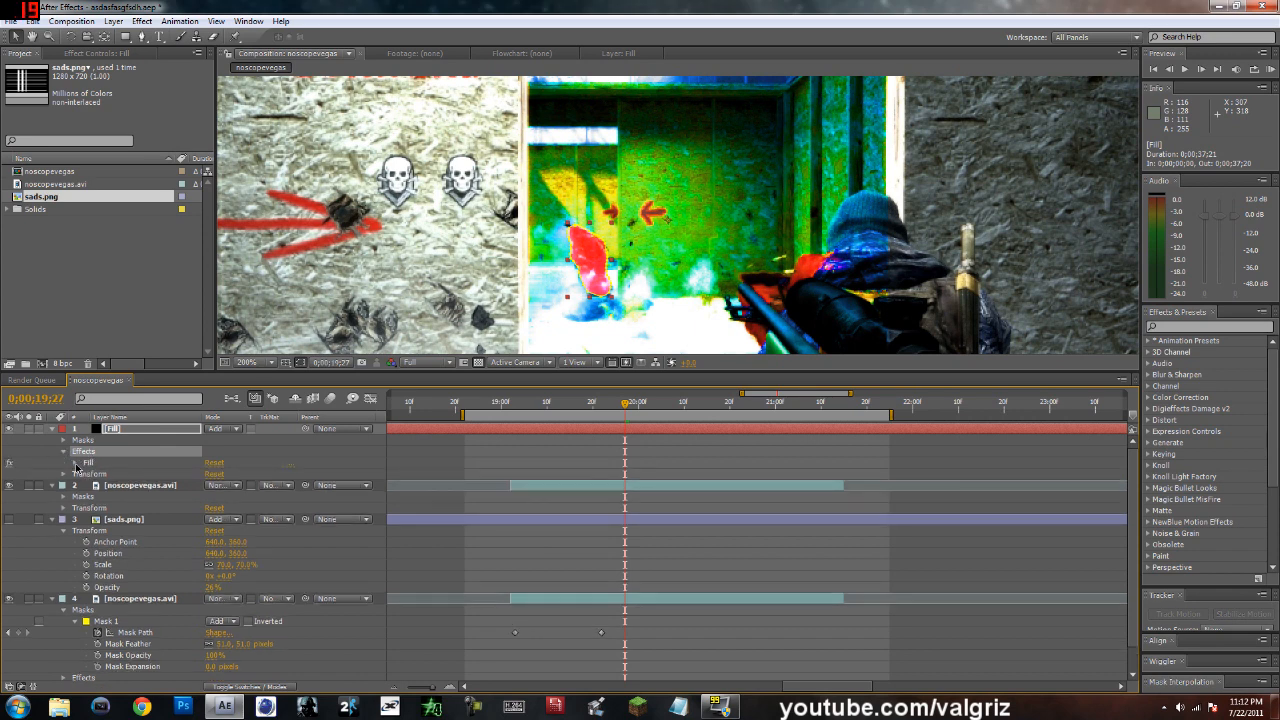
click(75, 463)
click(213, 497)
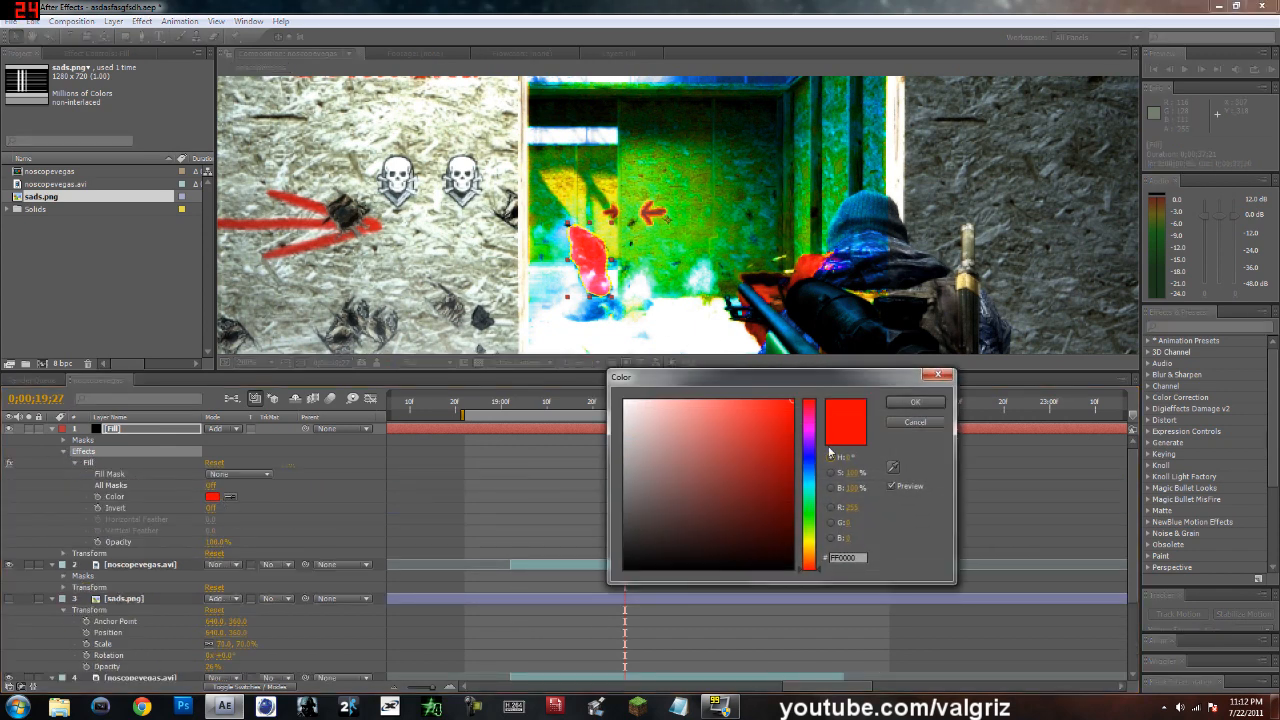
mouse_move(810, 462)
mouse_down()
mouse_move(809, 480)
mouse_move(809, 455)
mouse_up()
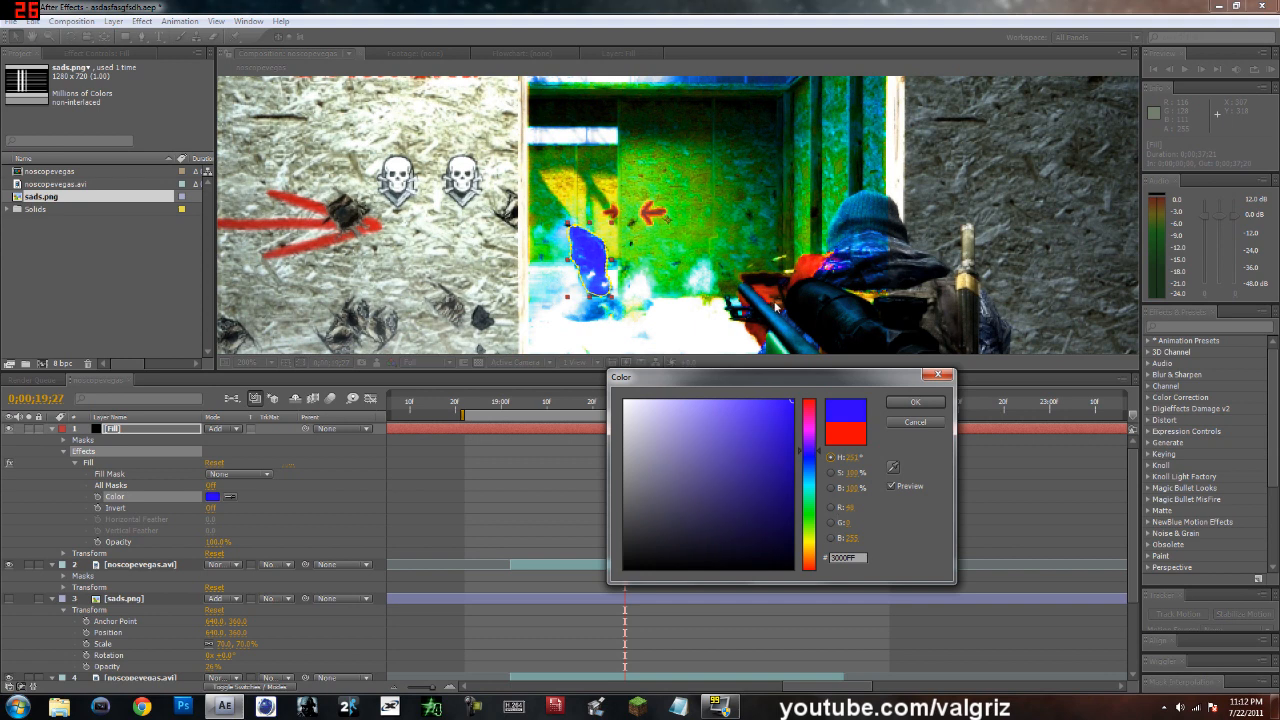
drag(812, 519, 816, 399)
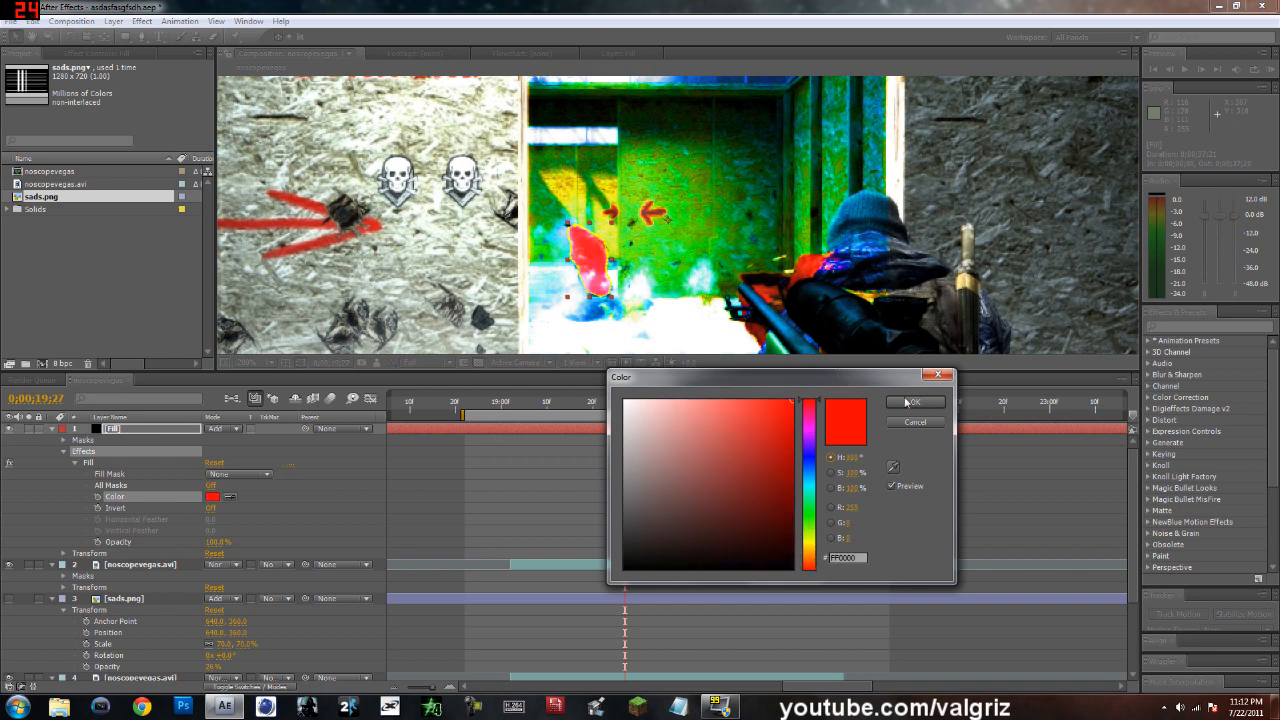
click(913, 402)
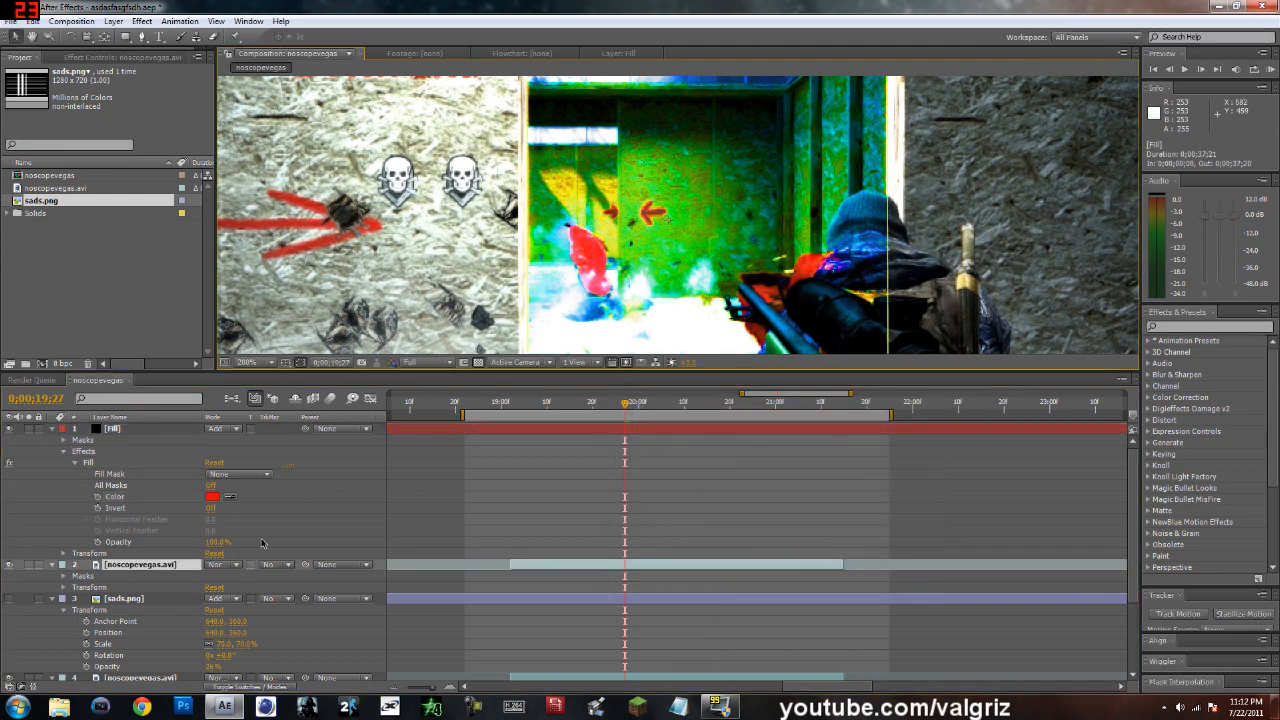
Soften the edges of Mask 1 on the Fill solid with a mask feather of about 18 pixels.
click(63, 440)
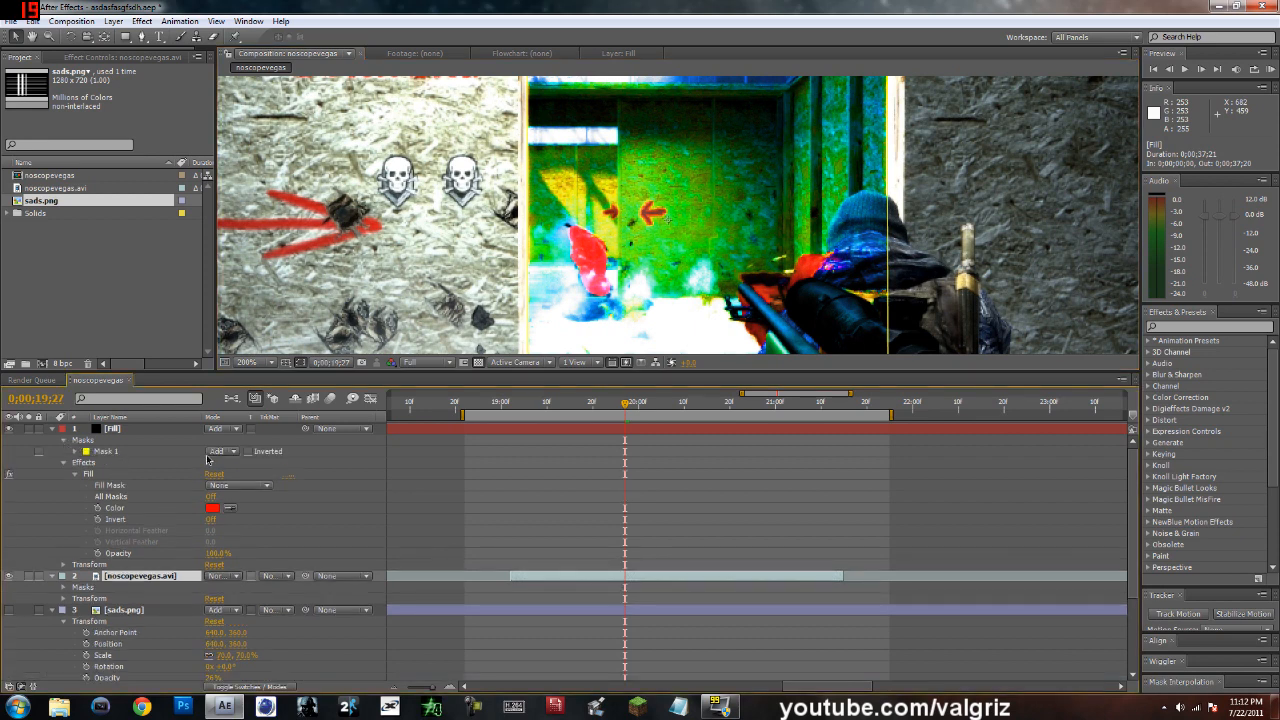
click(76, 452)
drag(240, 474, 249, 474)
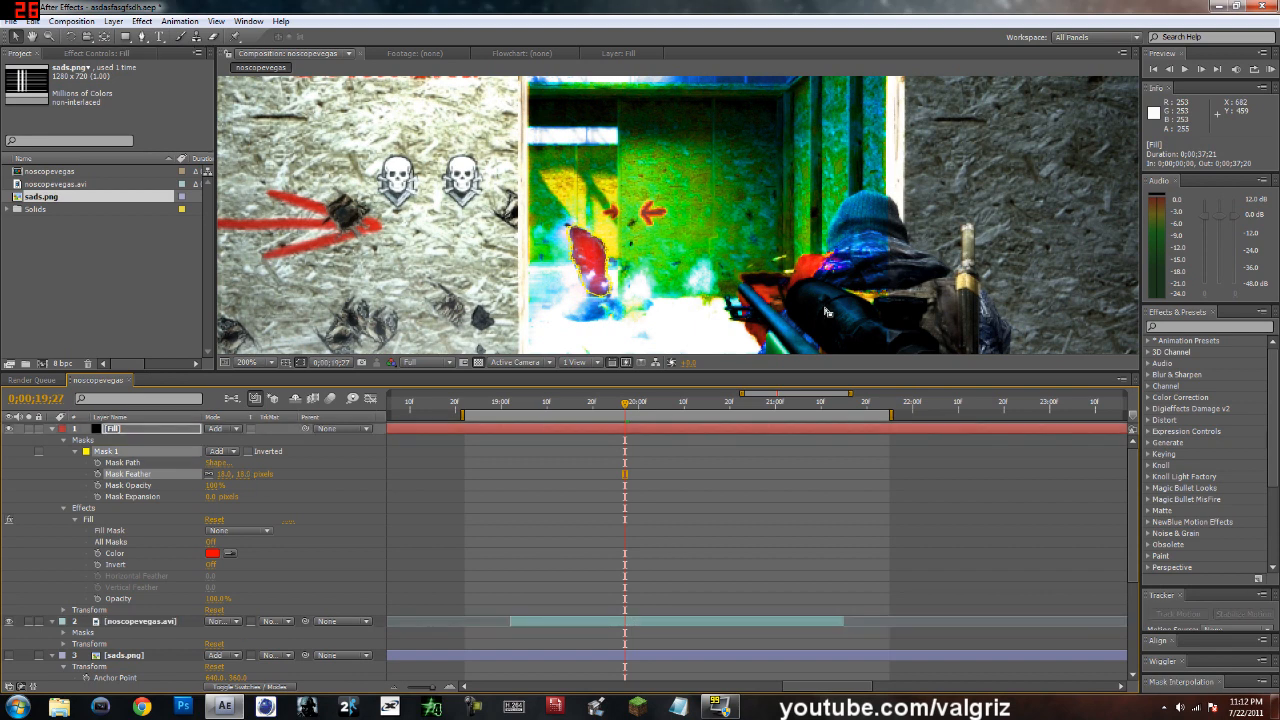
click(847, 252)
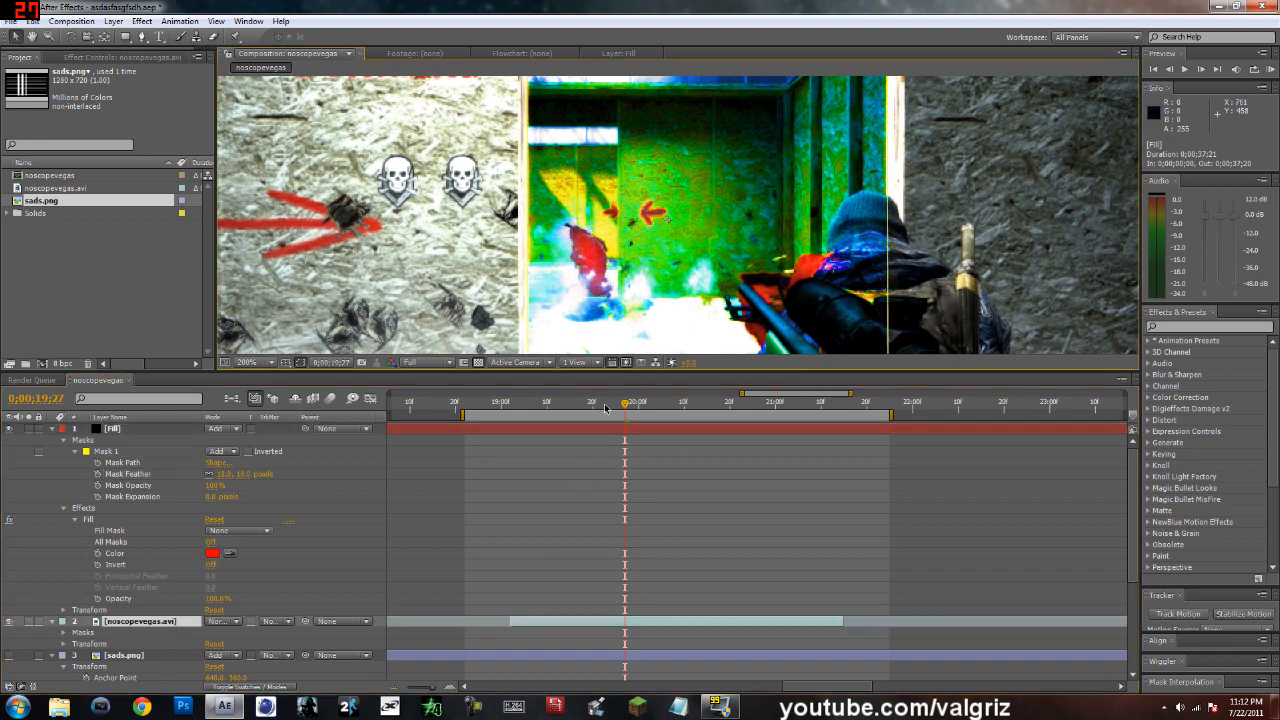
Examine the red feathered fill on the enemy up close, and fit the whole composition in the viewer.
scroll(633, 326, up, 2)
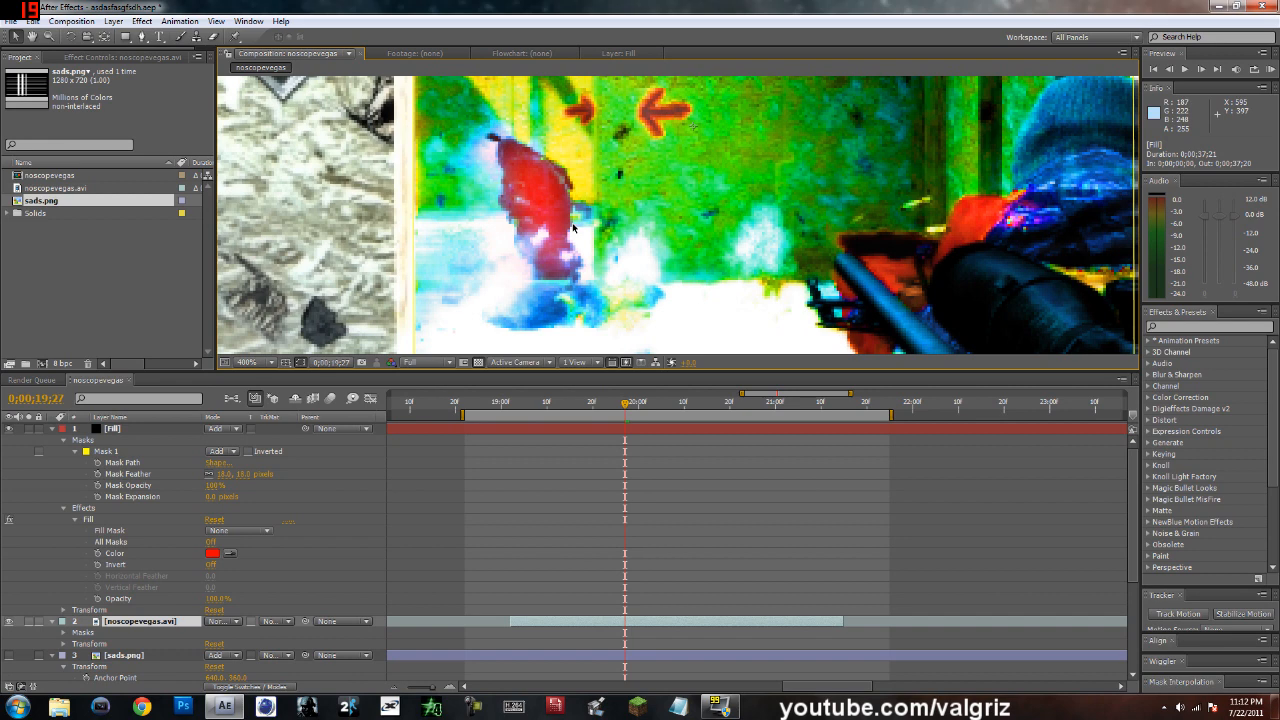
scroll(588, 271, down, 2)
scroll(588, 271, down, 1)
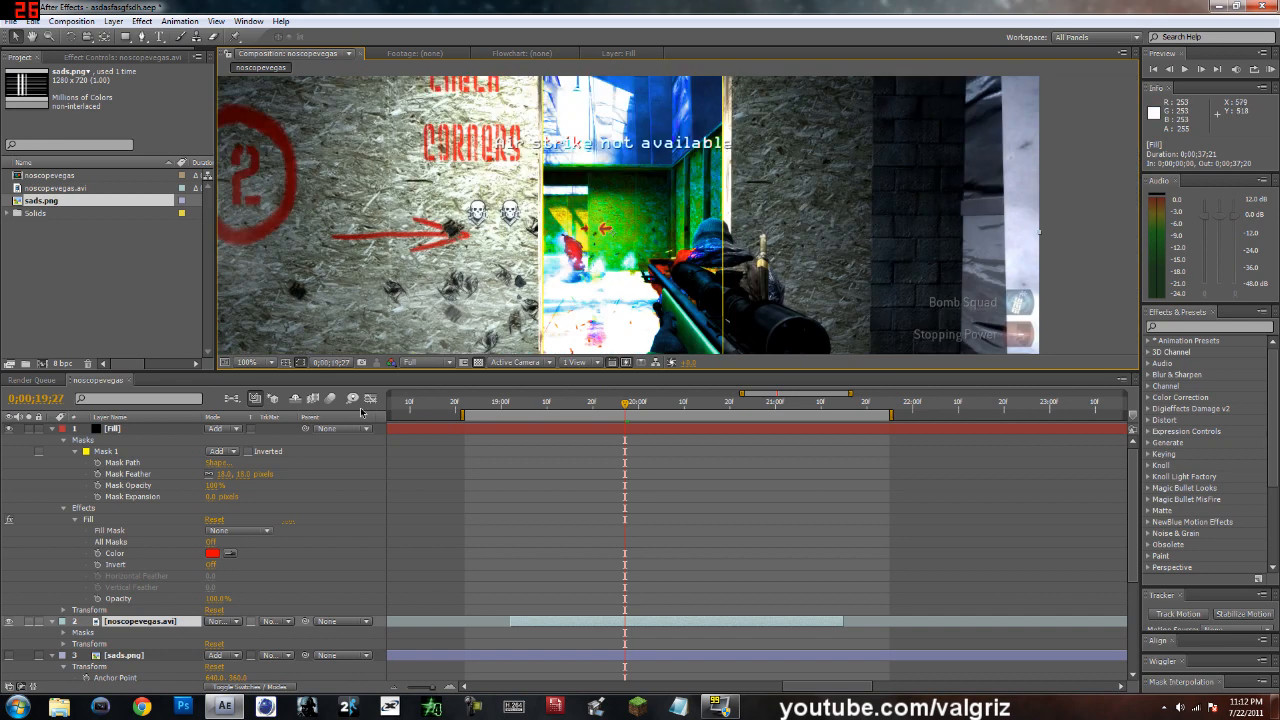
click(425, 363)
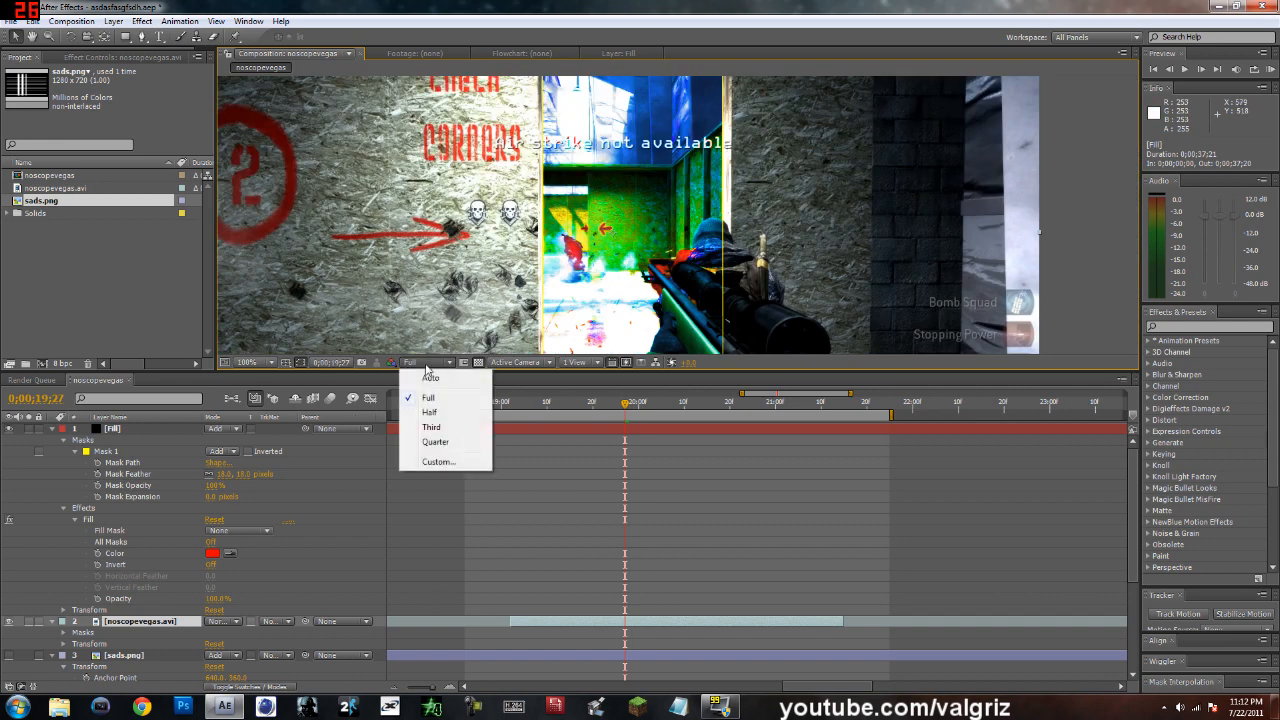
click(270, 375)
click(248, 362)
click(275, 392)
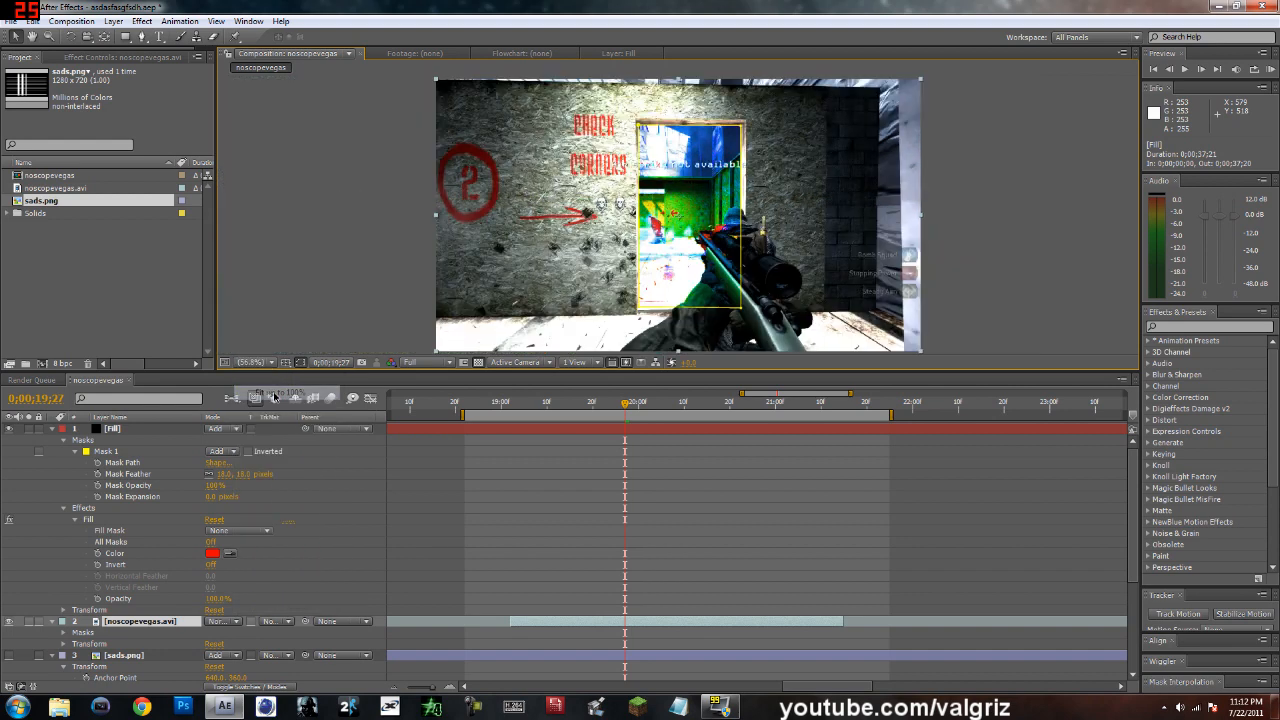
click(1055, 262)
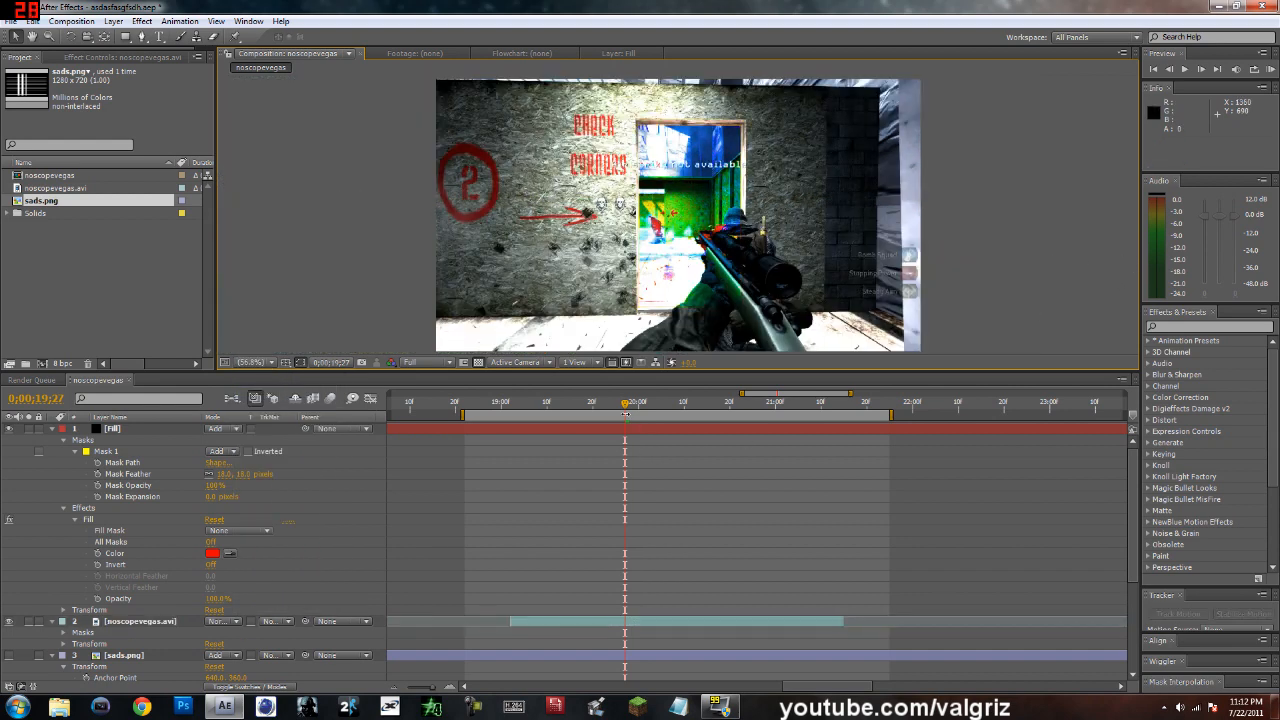
Save the project and move the current time to 0;00;19;13.
drag(625, 405, 573, 424)
key(ctrl+s)
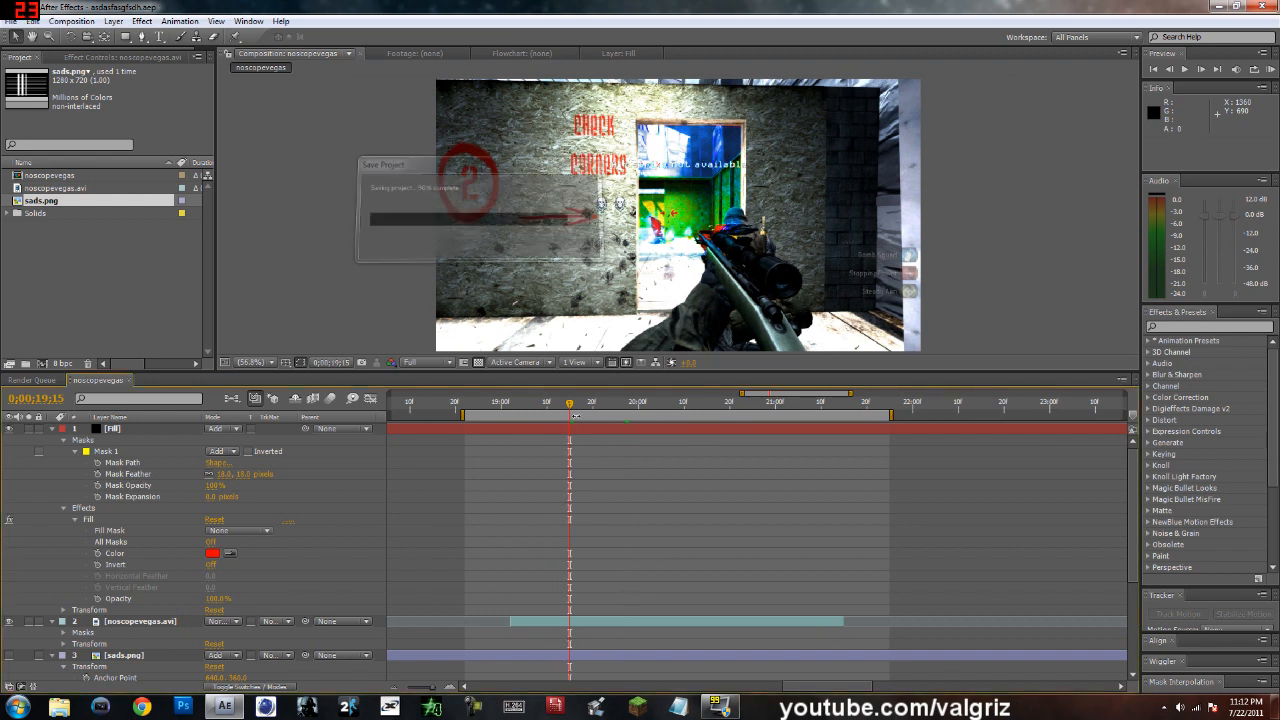
mouse_move(570, 408)
mouse_down()
mouse_move(528, 414)
mouse_move(564, 418)
mouse_up()
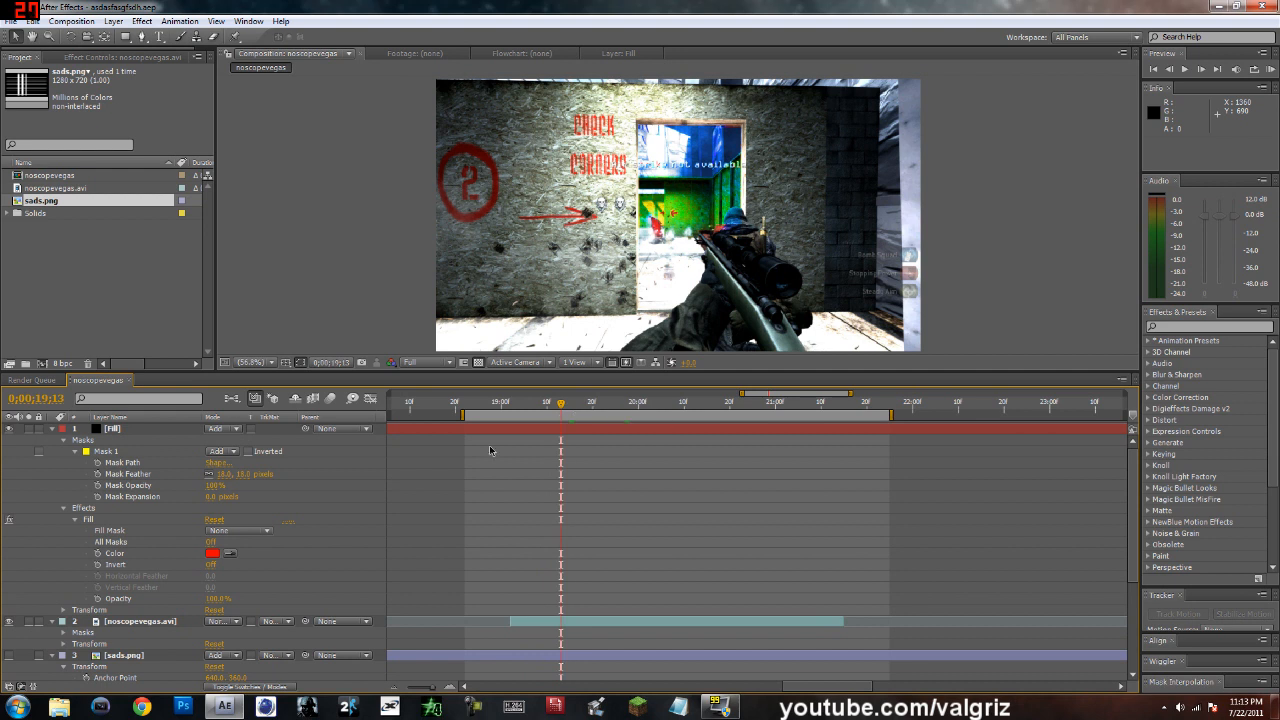
Make the sads.png grid layer visible and set the composition preview resolution to Half.
click(12, 656)
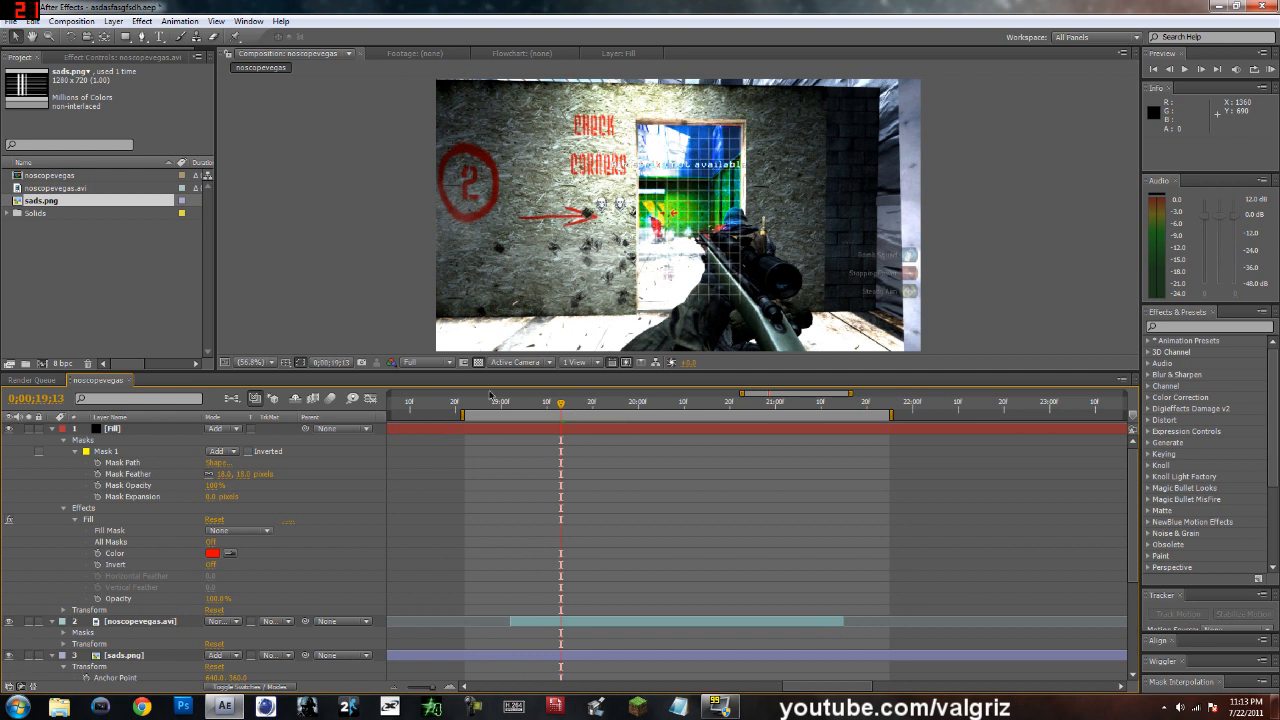
click(435, 363)
click(431, 412)
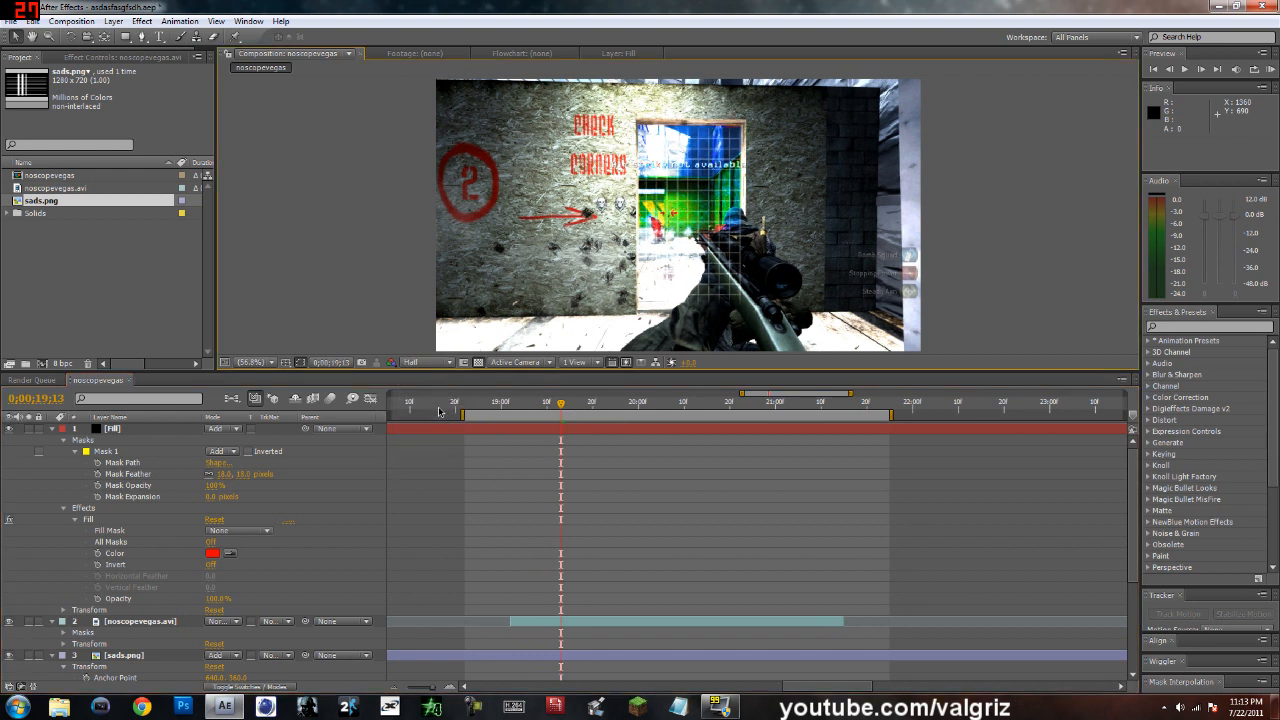
Keyframe the sads.png layer's Opacity to fade in from 0% at 0;00;19;05 to 26% at 0;00;19;20.
drag(560, 403, 508, 428)
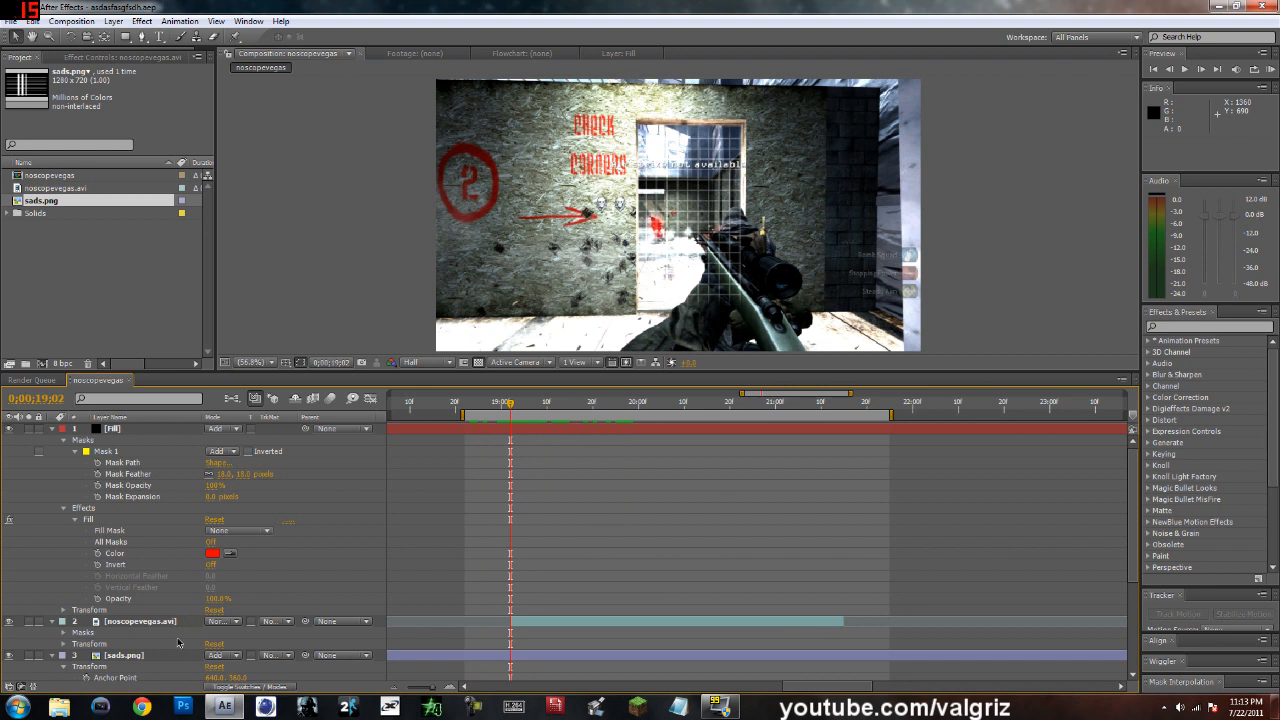
scroll(178, 643, down, 2)
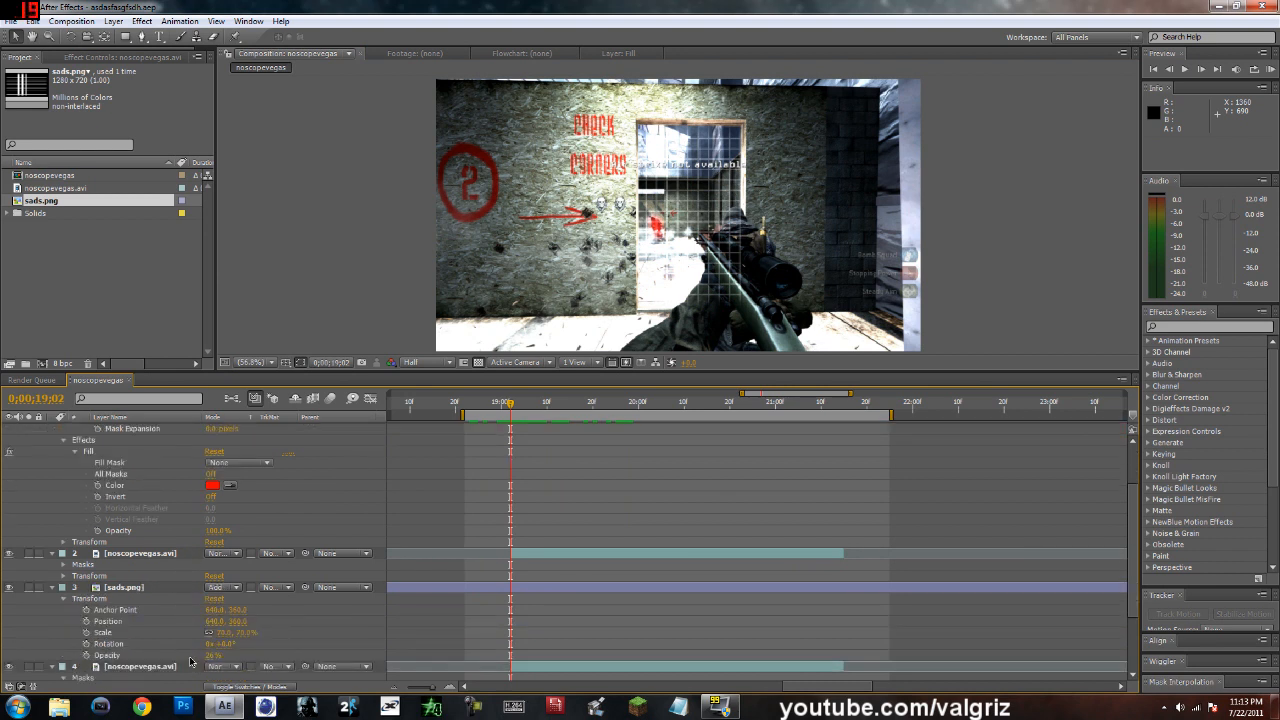
drag(511, 403, 591, 414)
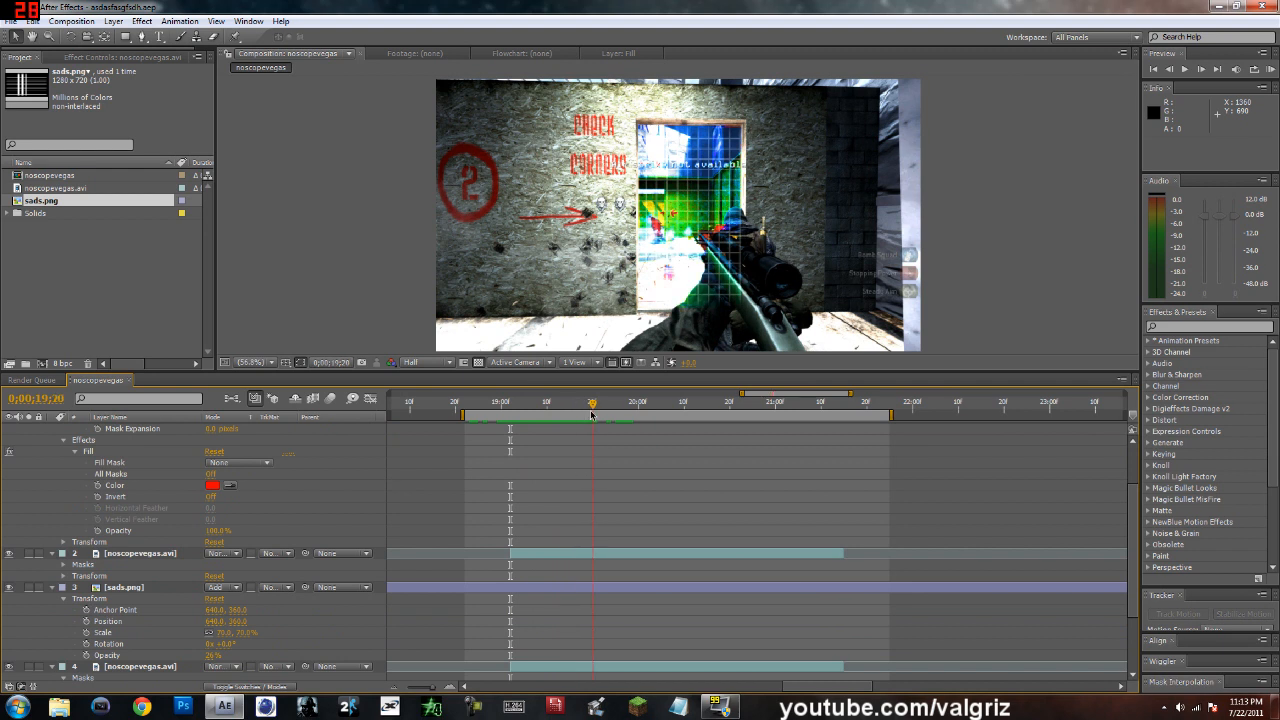
click(86, 655)
drag(605, 409, 523, 418)
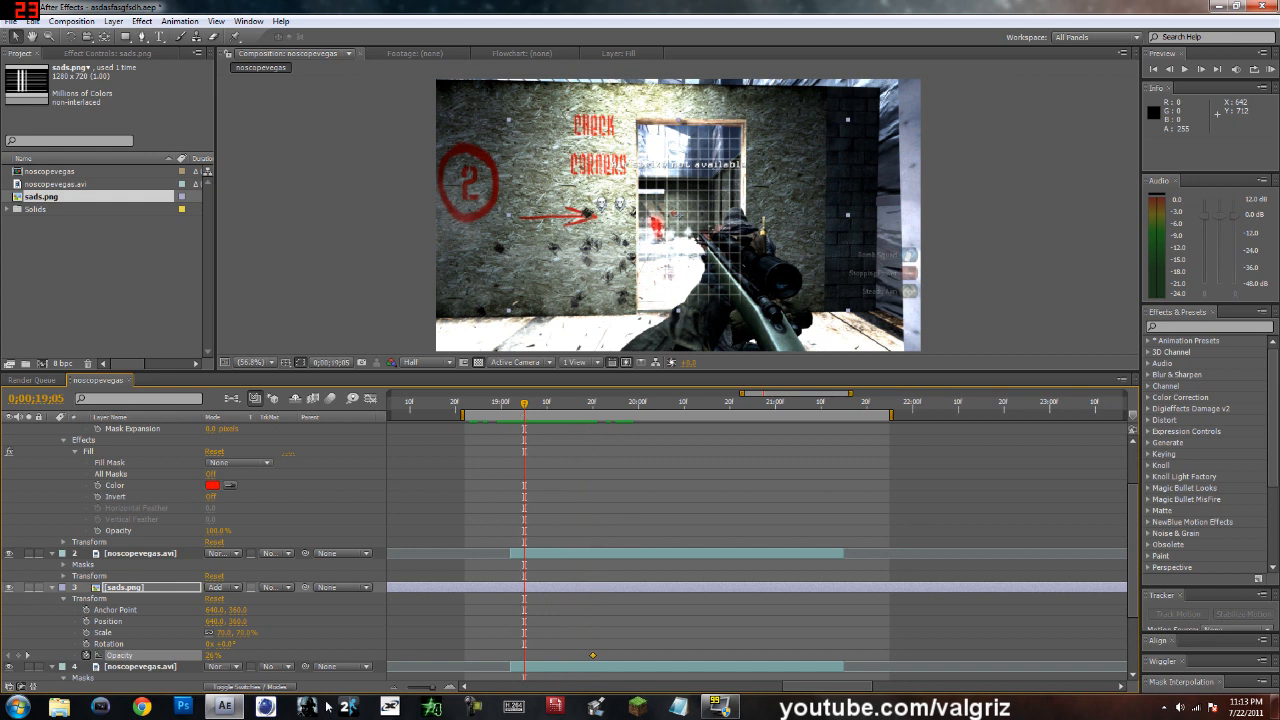
drag(215, 657, 29, 619)
Keyframe the sads.png layer's Opacity to fade out from 26% at about 0;00;21;05 to 0% at 0;00;21;14.
drag(528, 410, 825, 426)
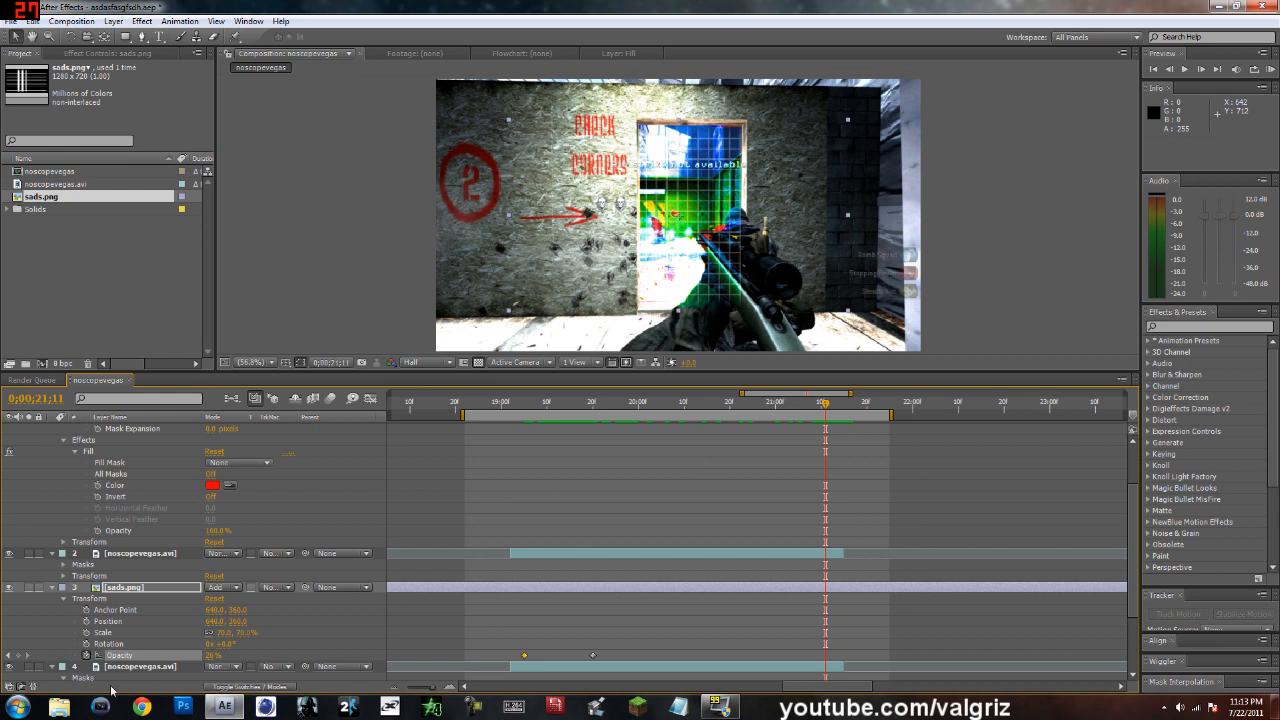
click(15, 656)
drag(830, 407, 842, 409)
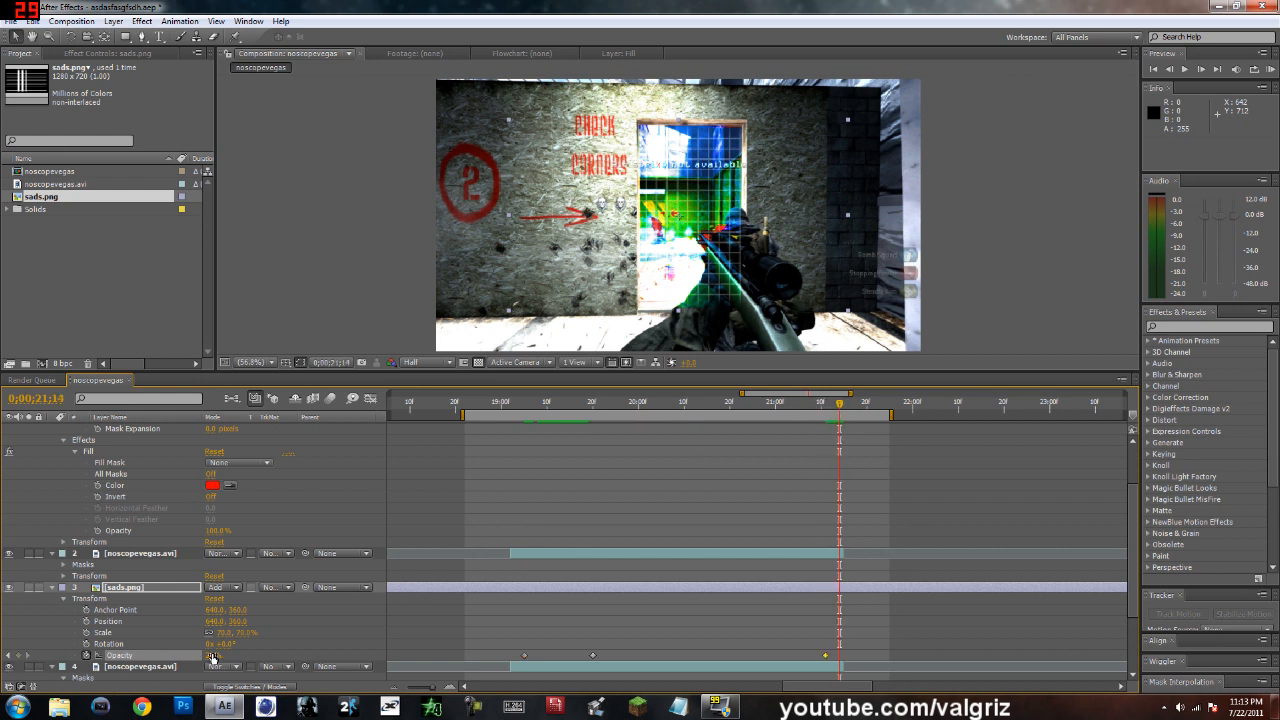
drag(212, 657, 2, 651)
drag(826, 656, 798, 656)
mouse_move(840, 409)
mouse_down()
mouse_move(798, 408)
mouse_move(844, 408)
mouse_up()
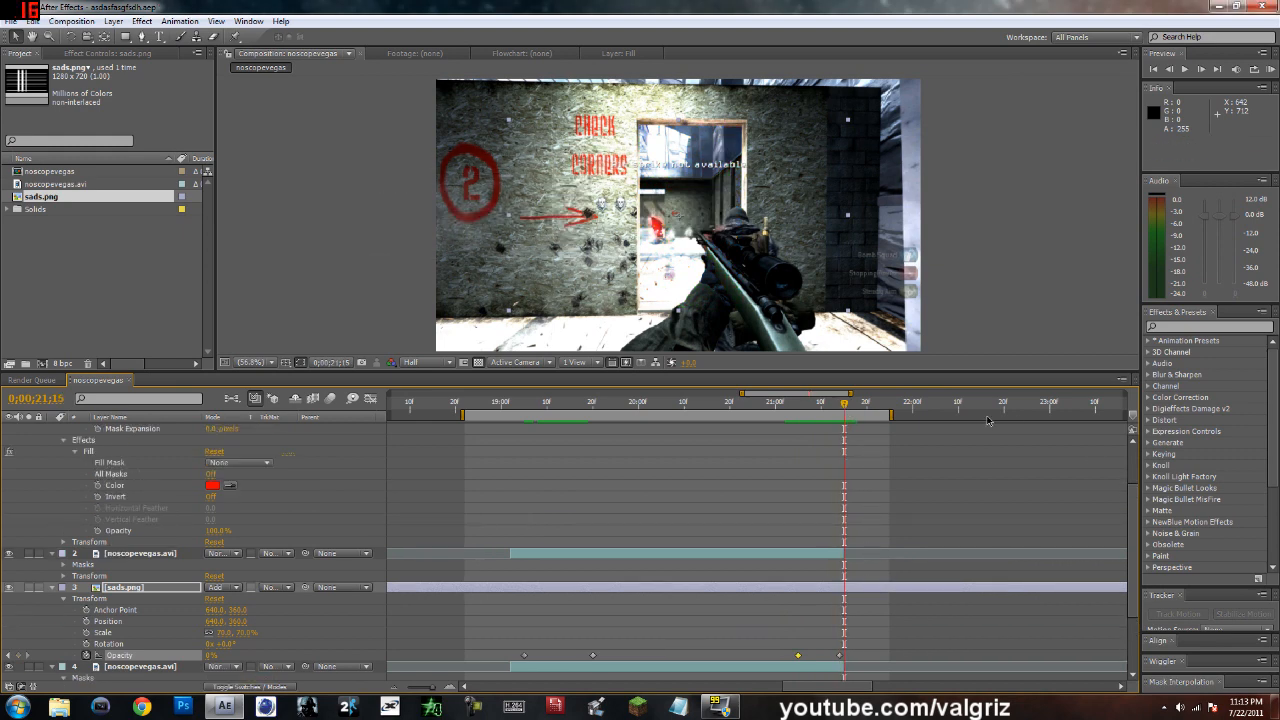
Move to 0;00;19;29 and set the Fill effect's Opacity on the Fill solid to 0%.
drag(846, 408, 633, 428)
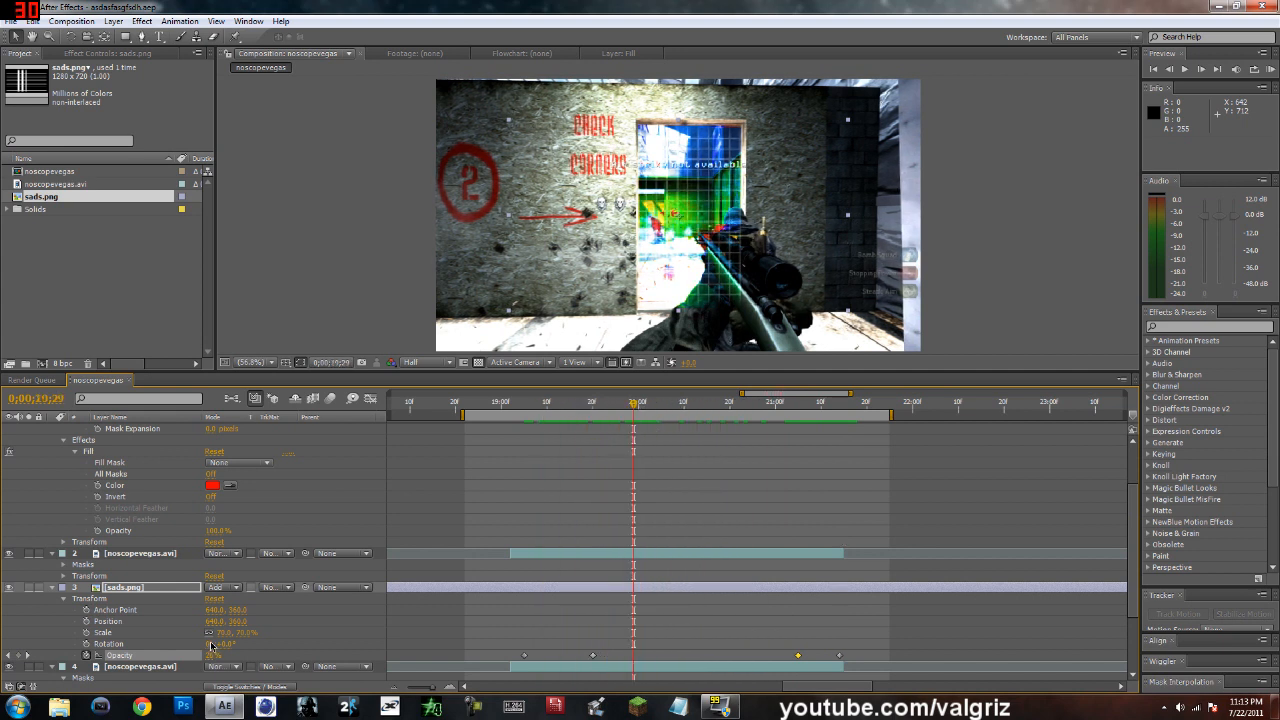
scroll(261, 598, up, 3)
drag(213, 598, 42, 603)
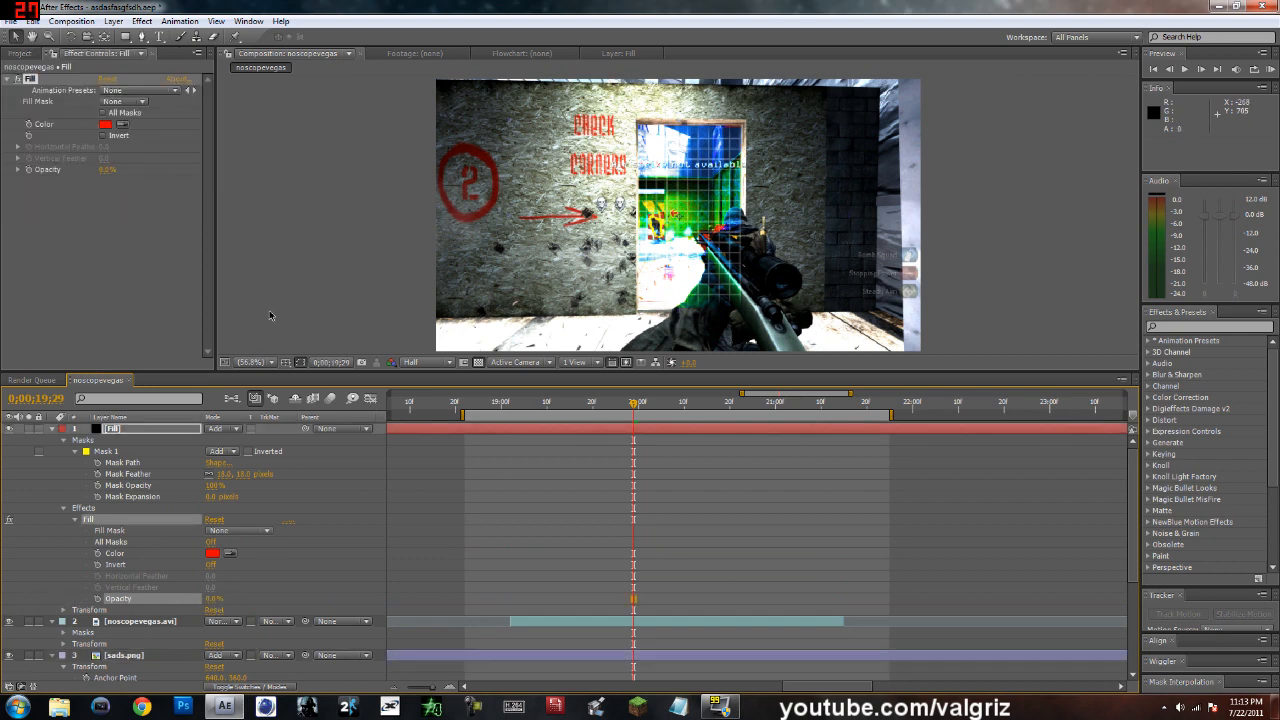
click(325, 255)
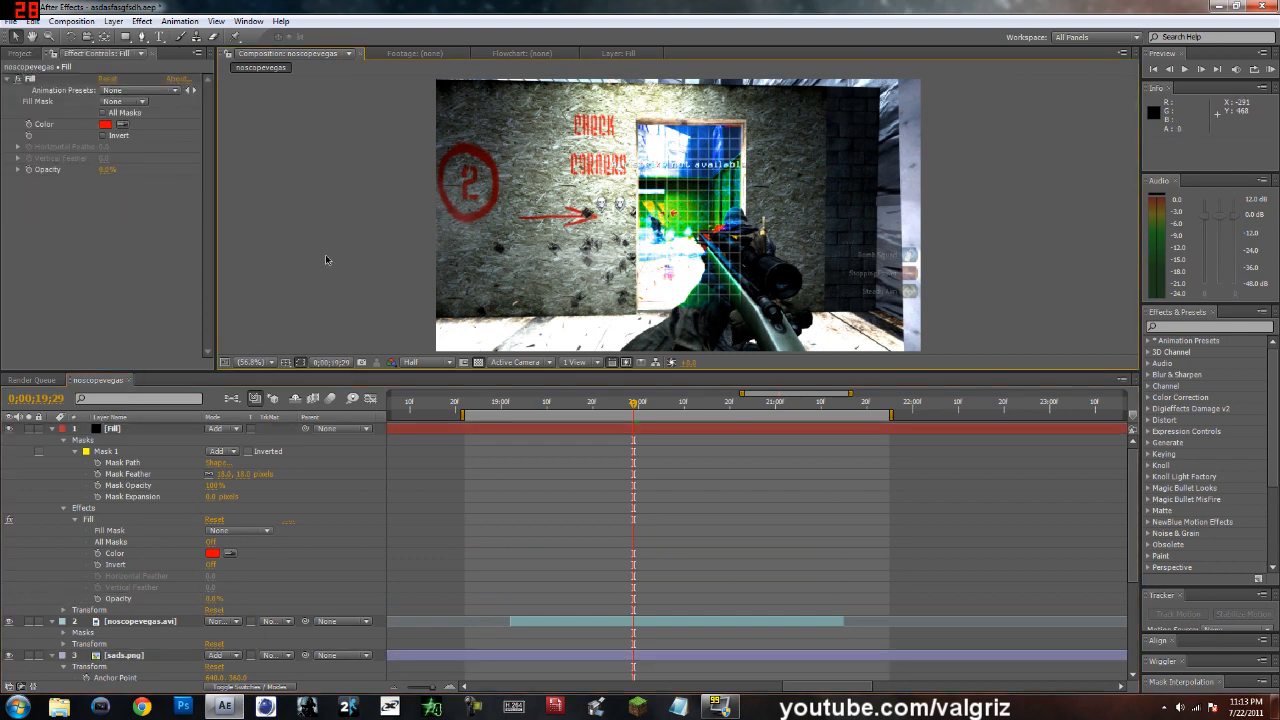
Examine the Fill solid's mask, Transform and Fill effect properties, comparing the two Opacity settings.
click(74, 519)
click(64, 508)
click(78, 452)
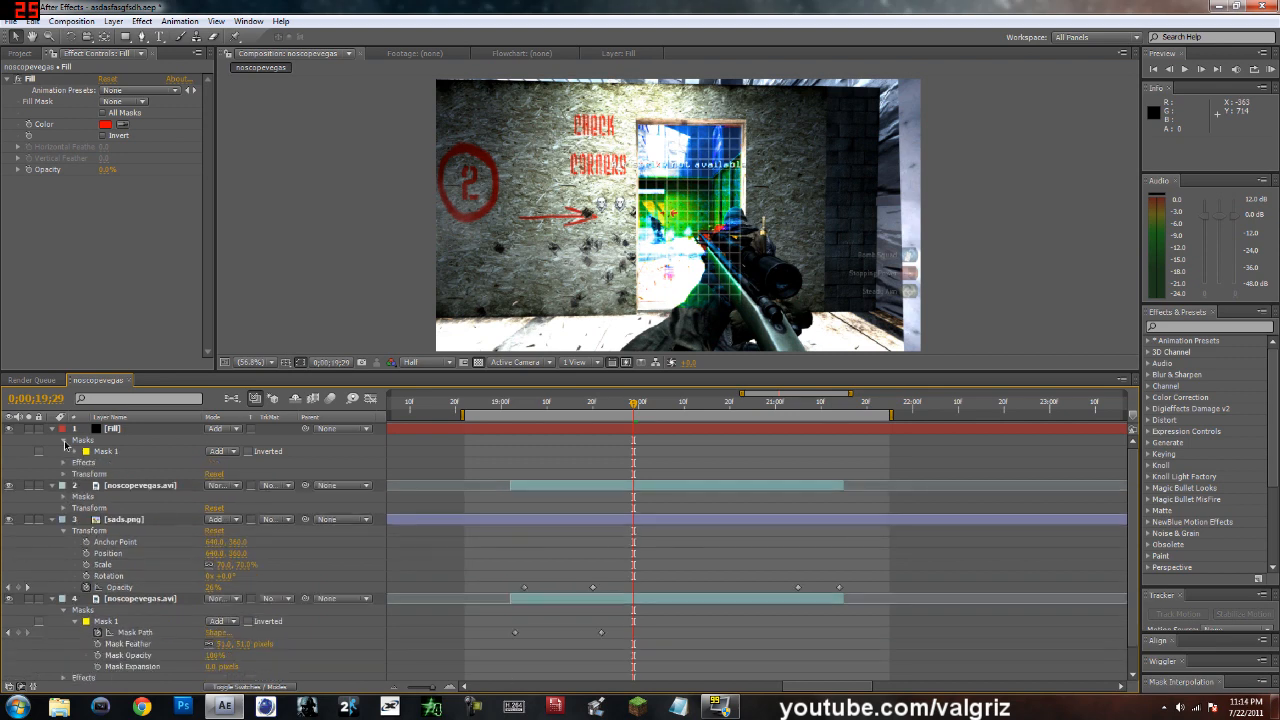
click(63, 440)
click(63, 462)
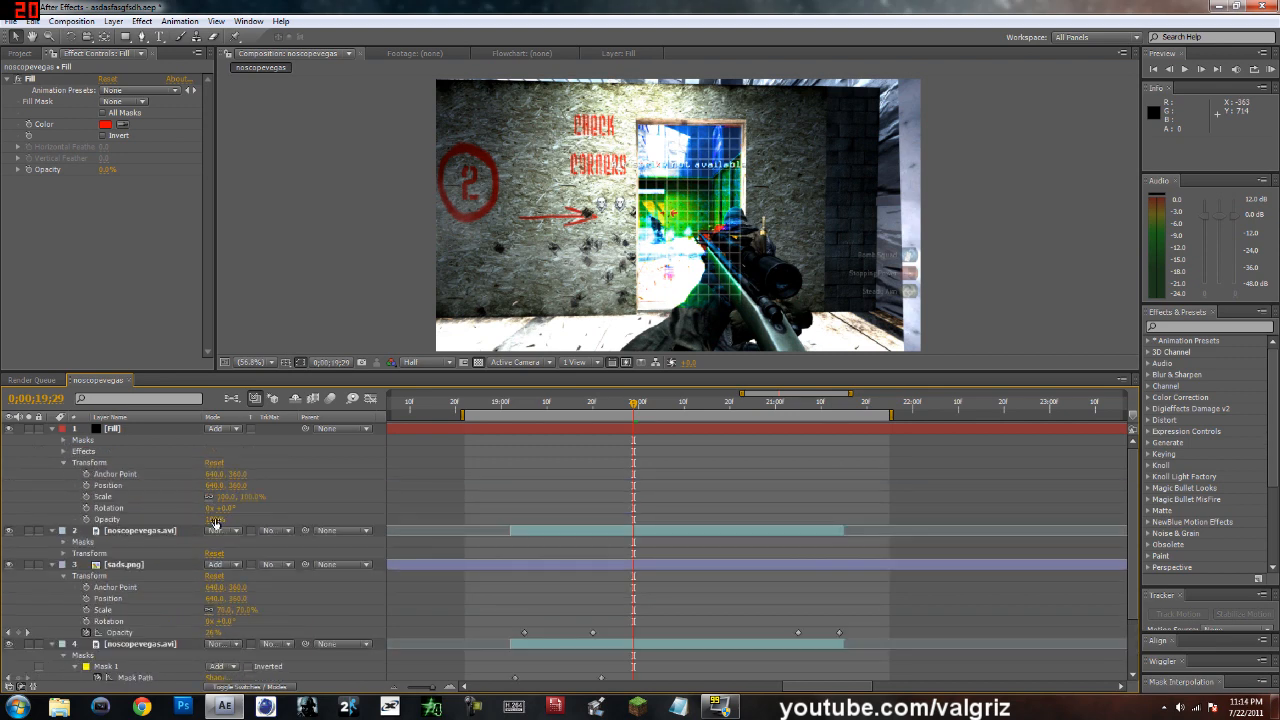
click(66, 452)
click(75, 464)
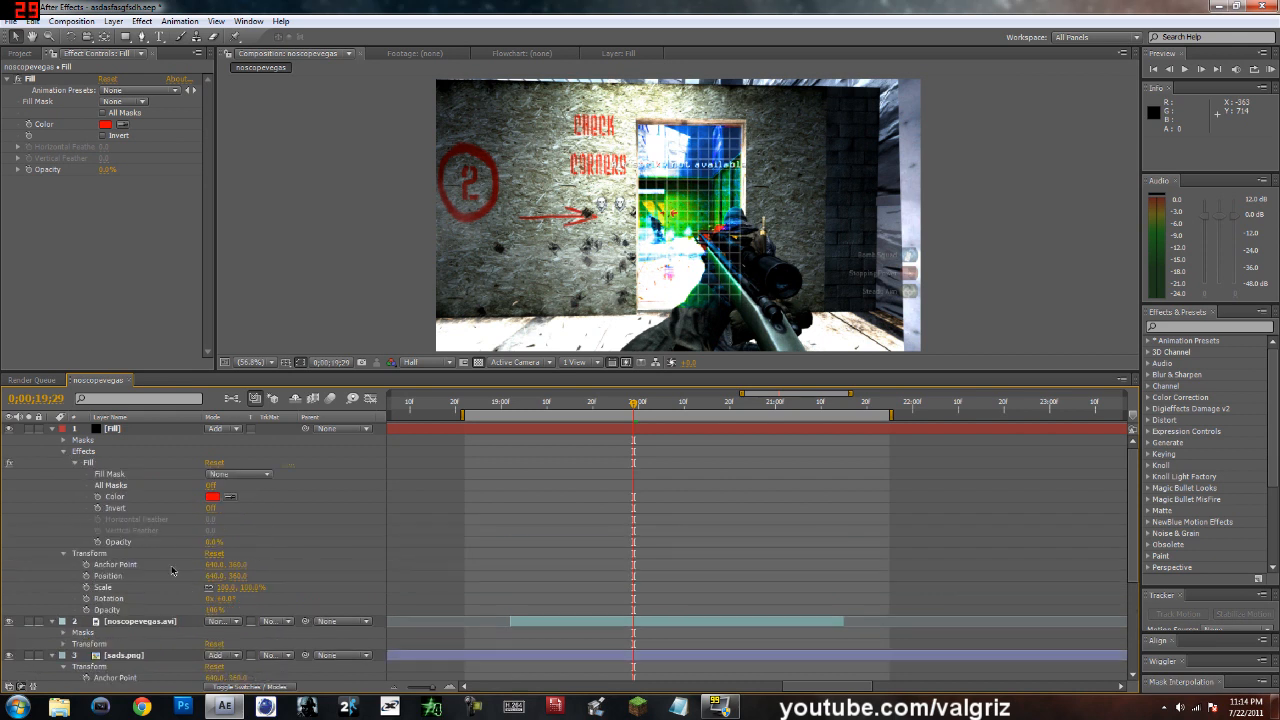
click(63, 554)
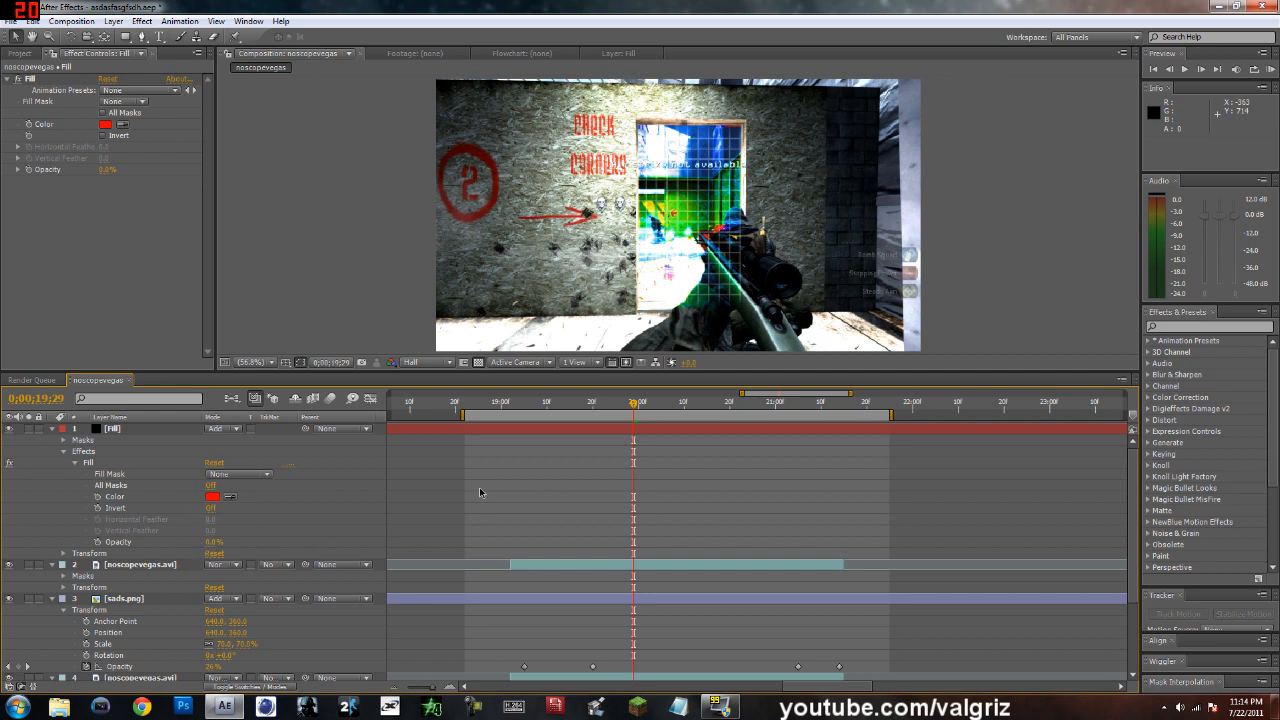
Keyframe the Fill effect's Opacity on the Fill solid from 0% at 0;00;19;08 to 100% at 0;00;19;12.
drag(636, 414, 536, 414)
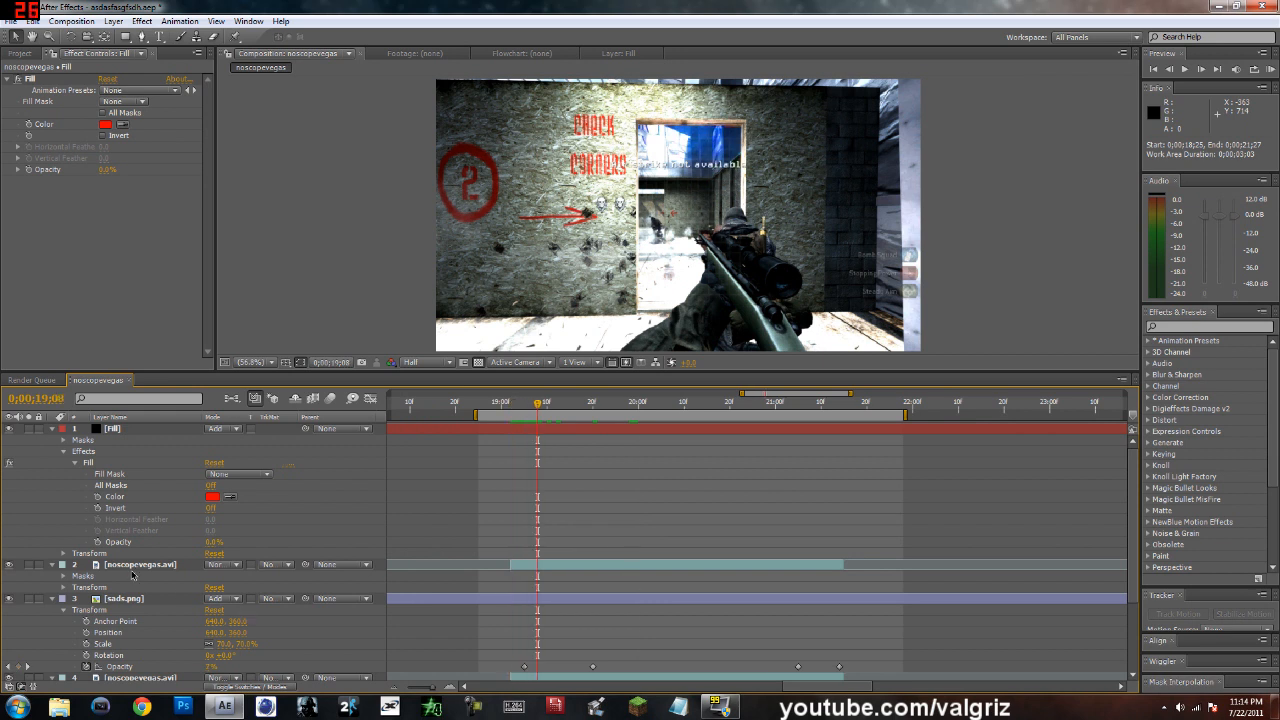
click(98, 541)
key(Page_Down)
key(Page_Down)
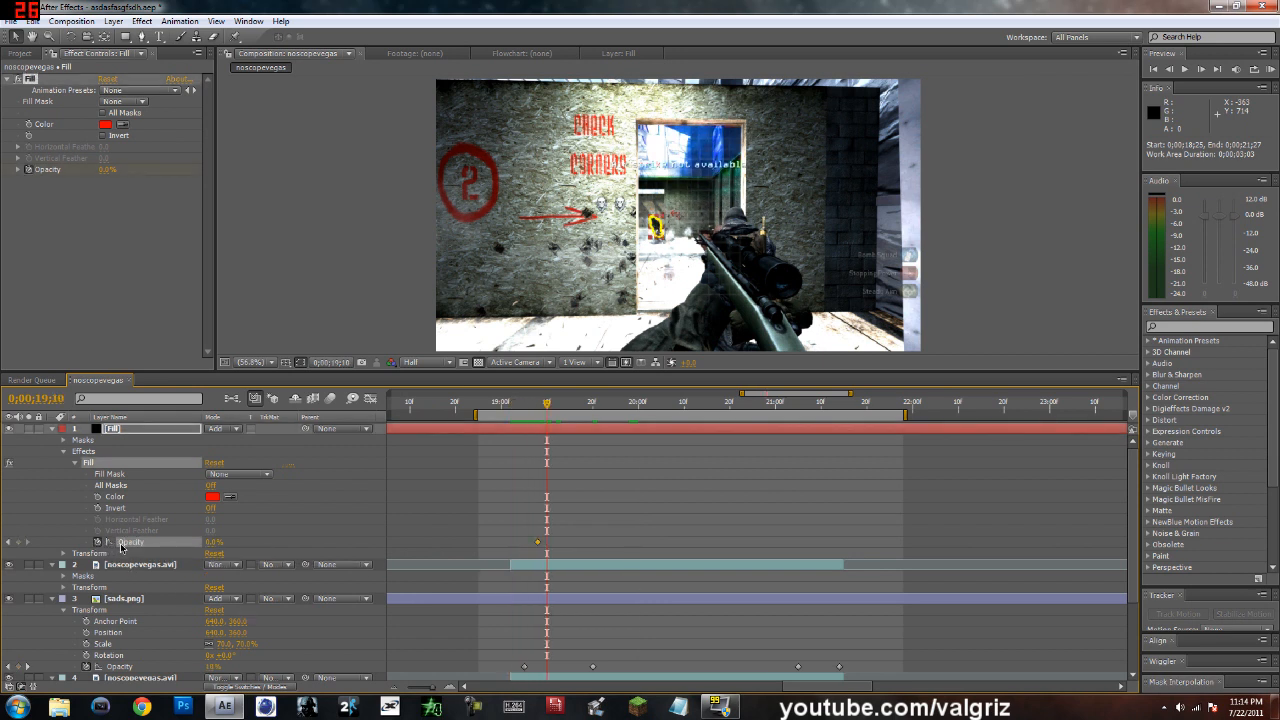
key(Page_Down)
key(Page_Down)
key(Page_Down)
key(Page_Up)
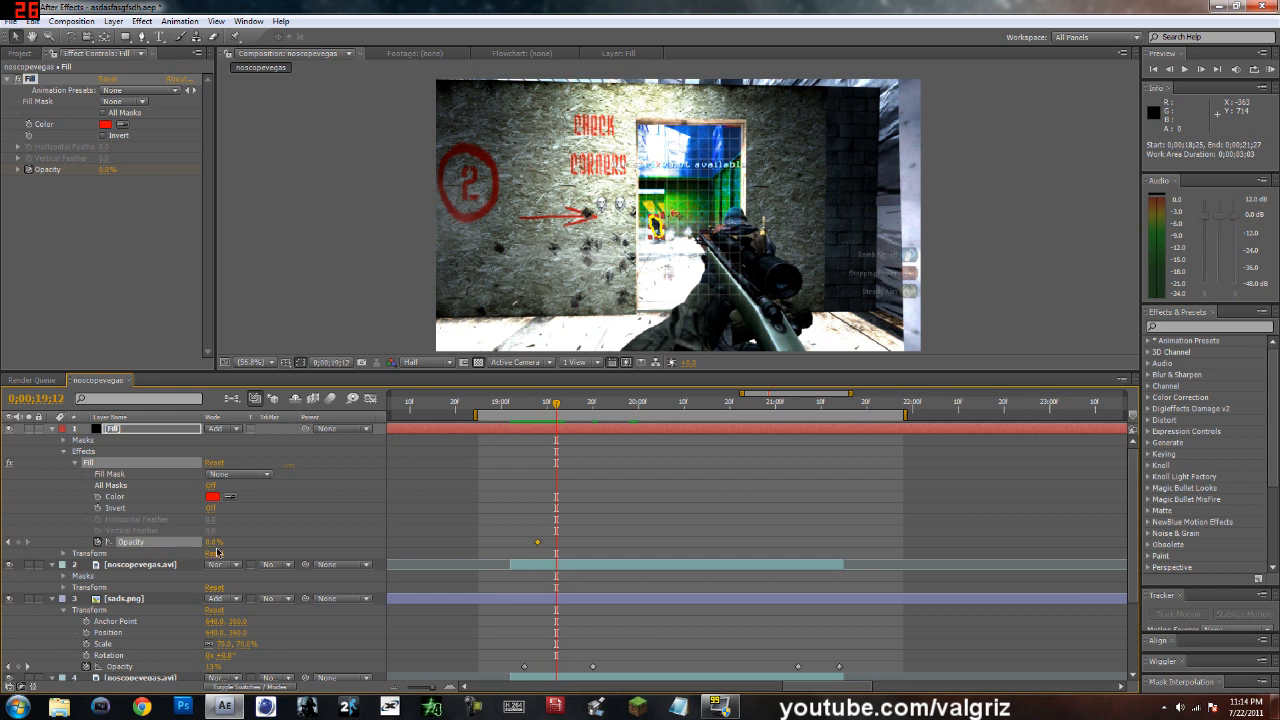
drag(212, 543, 508, 577)
click(375, 252)
Hold the Fill effect's Opacity at 100% with a keyframe at 0;00;19;17 and fade it to 0% at 0;00;19;22.
key(Page_Down)
key(Page_Down)
key(Page_Down)
key(Page_Down)
key(Page_Down)
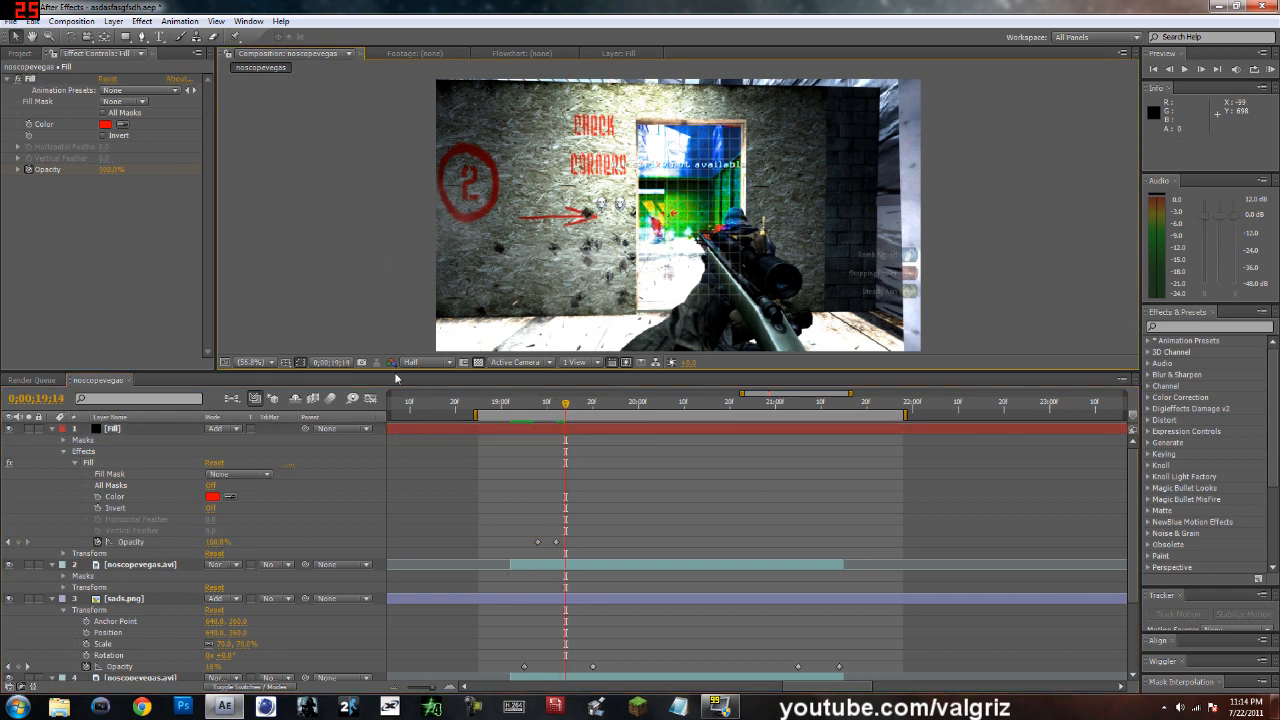
click(18, 541)
key(Page_Down)
key(Page_Down)
key(Page_Down)
key(Page_Down)
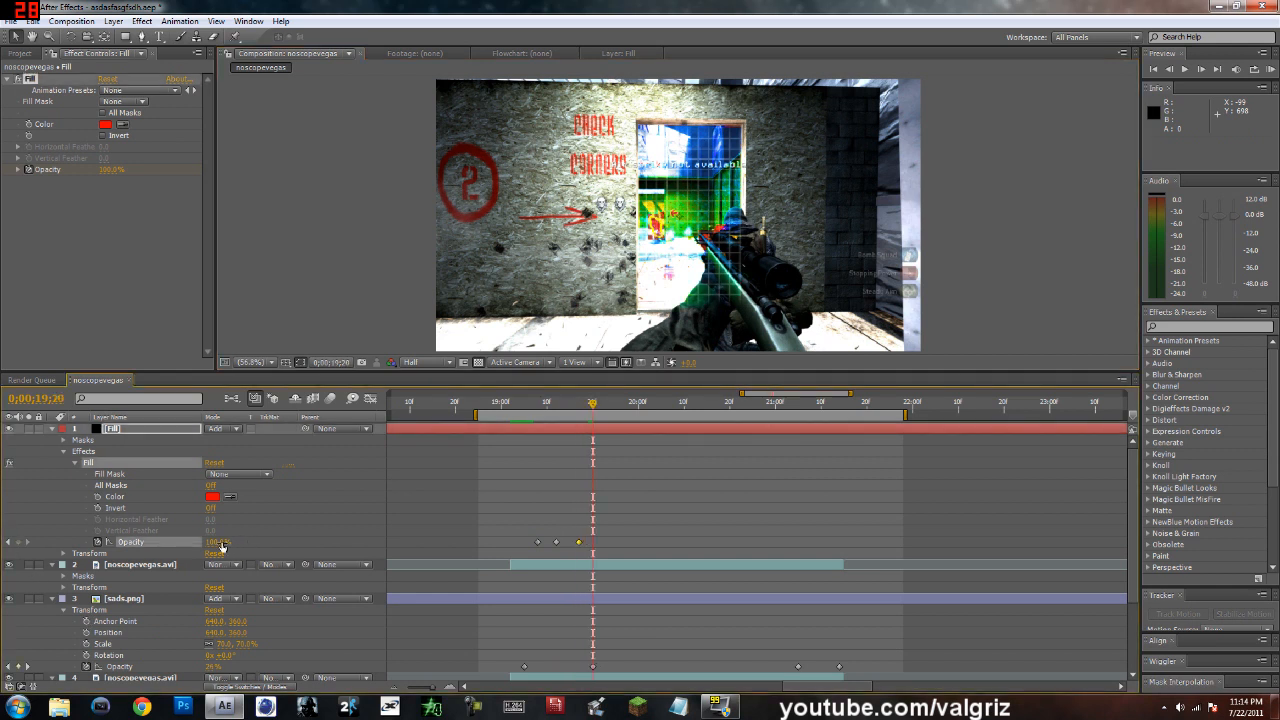
key(Page_Down)
drag(222, 545, 144, 545)
click(327, 323)
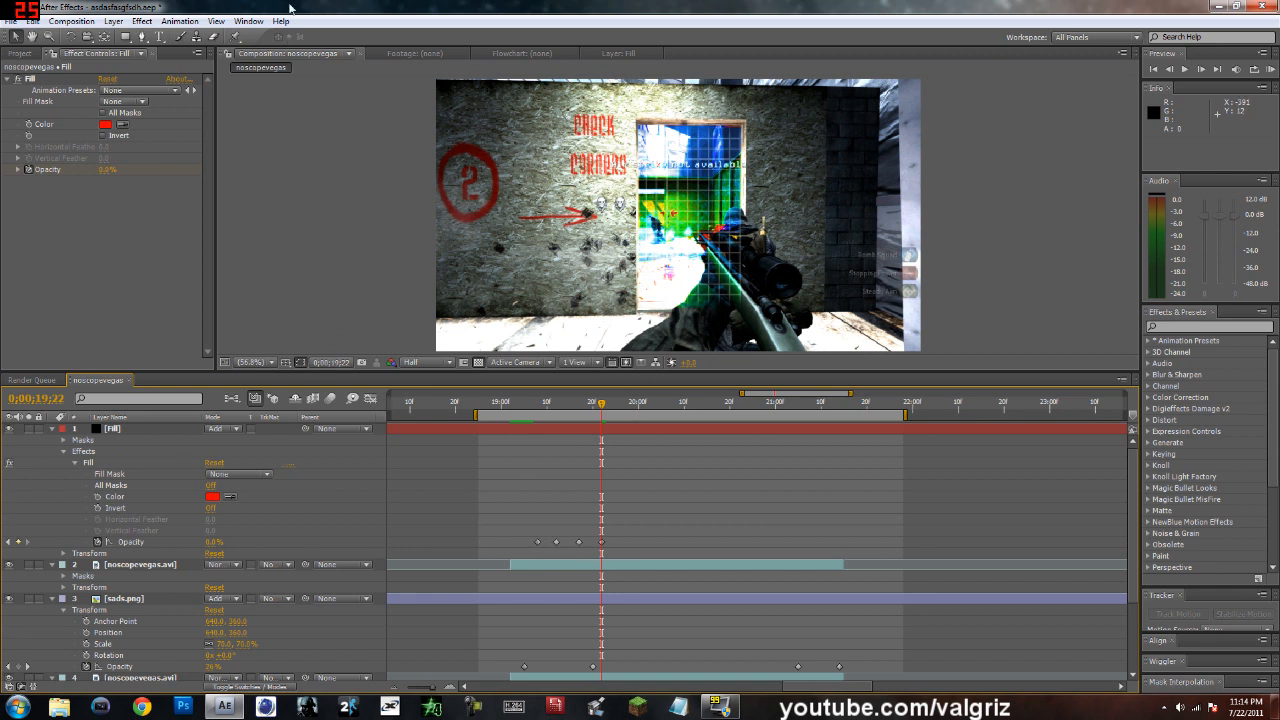
Copy the four Fill Opacity keyframes and paste them at 0;00;19;29 and again at 0;00;20;18.
drag(513, 510, 605, 553)
key(ctrl+c)
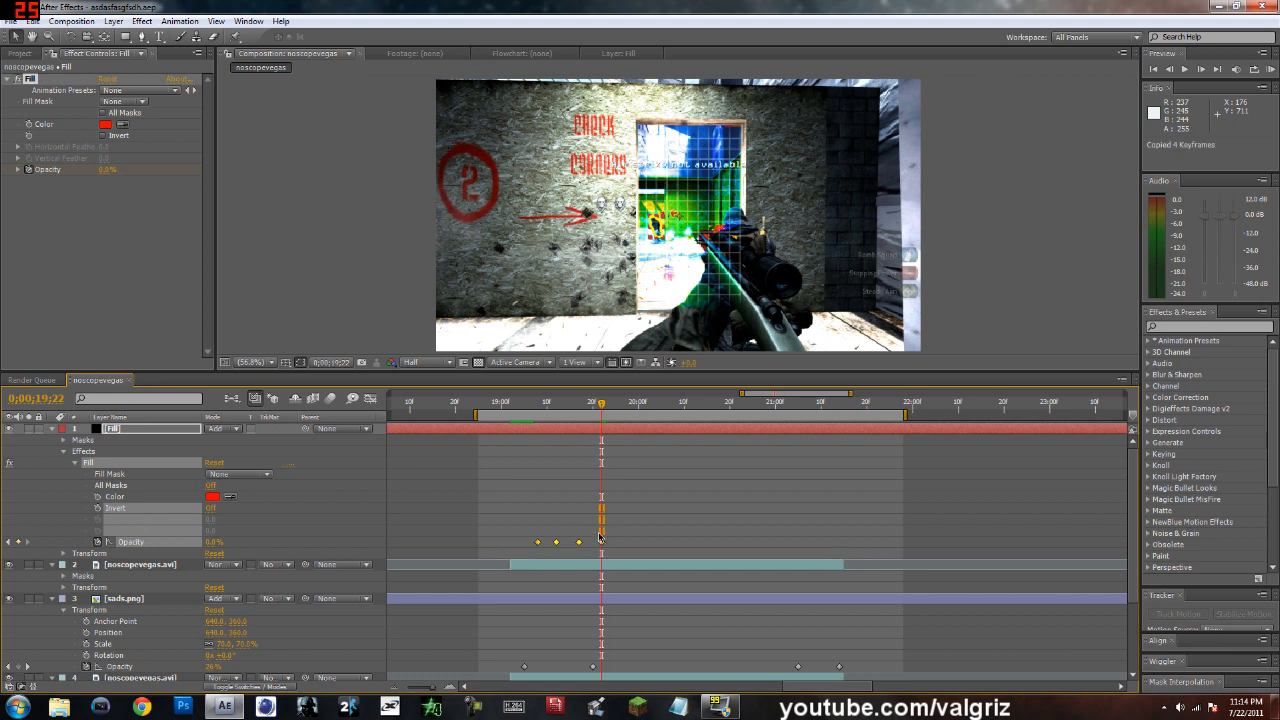
drag(601, 408, 638, 398)
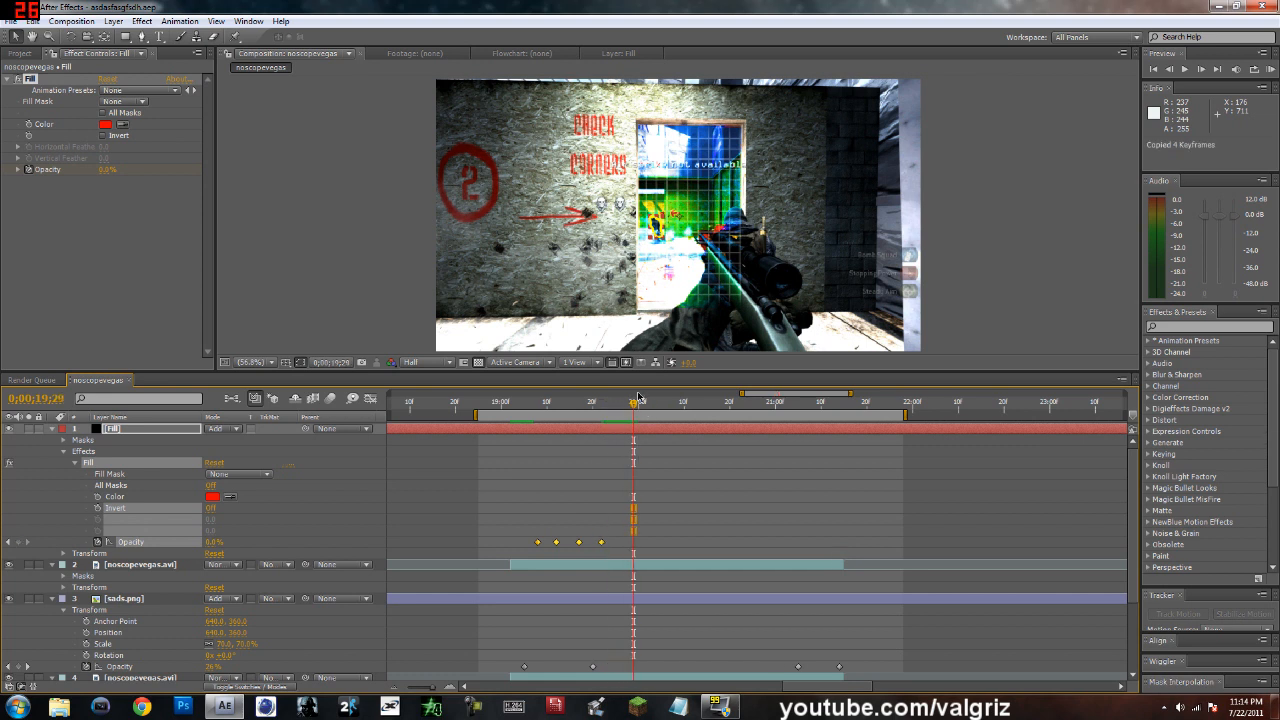
click(644, 487)
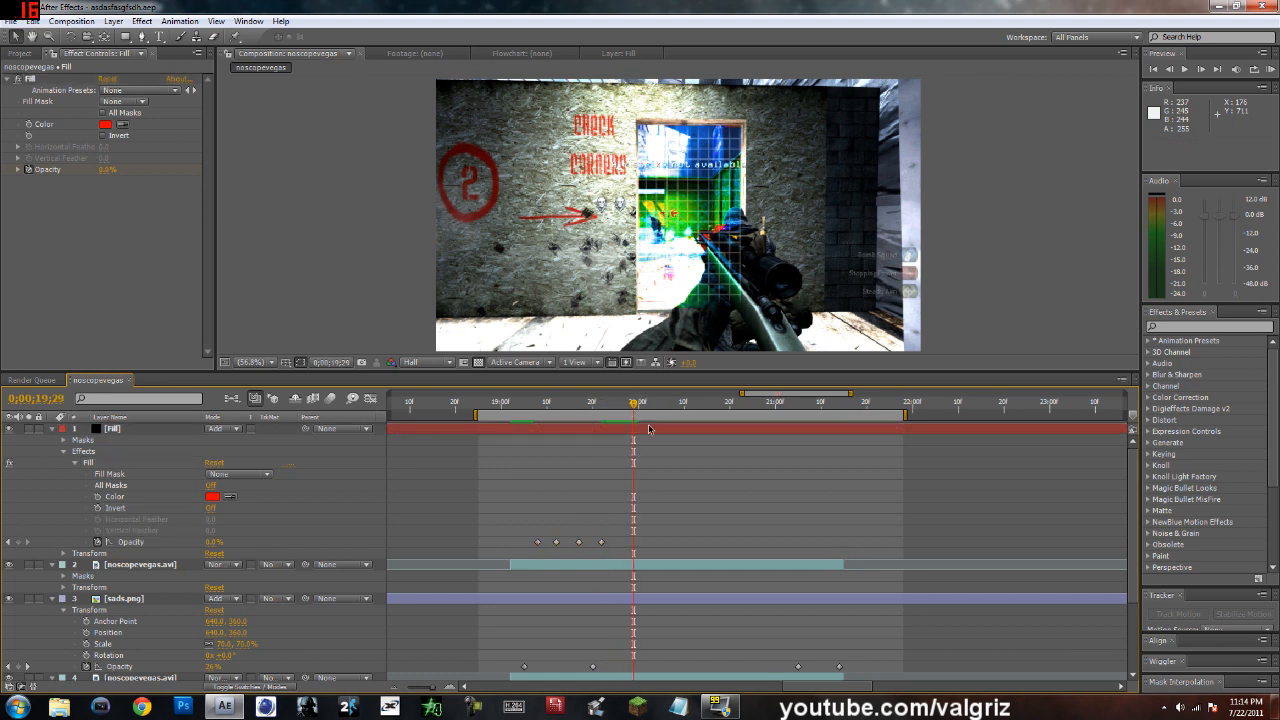
click(163, 550)
click(164, 543)
key(ctrl+v)
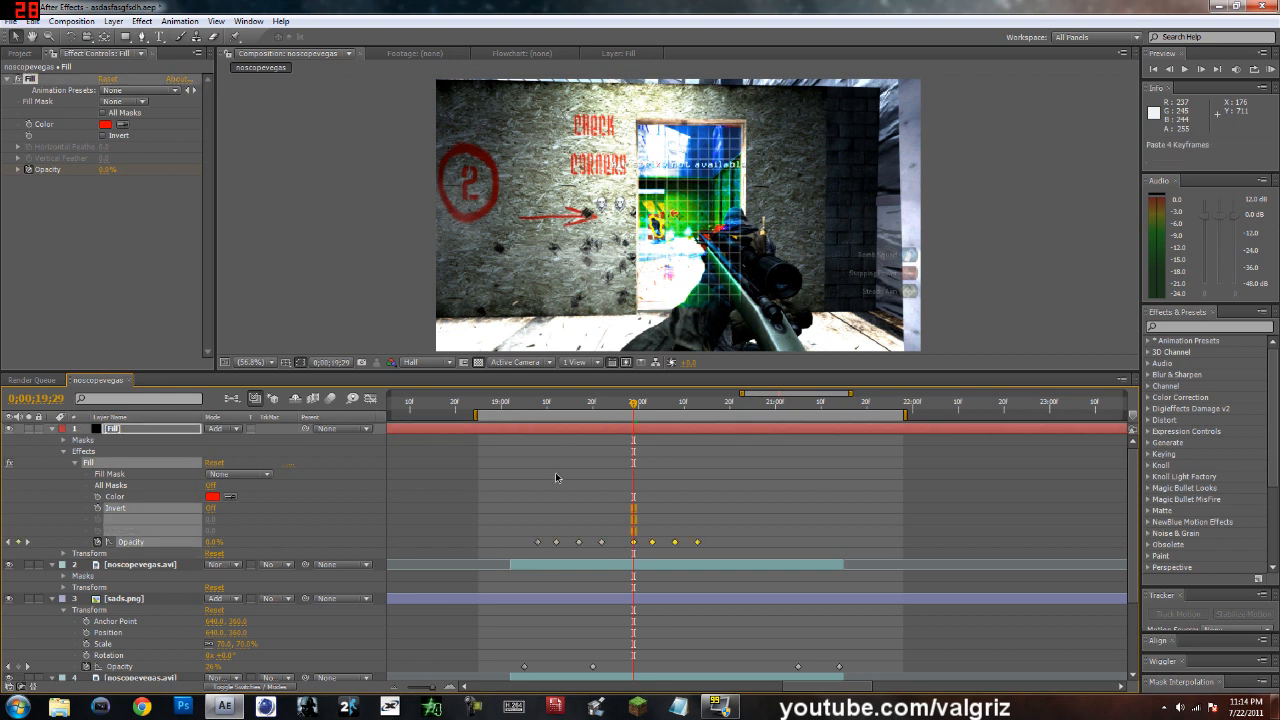
drag(637, 404, 723, 425)
key(ctrl+v)
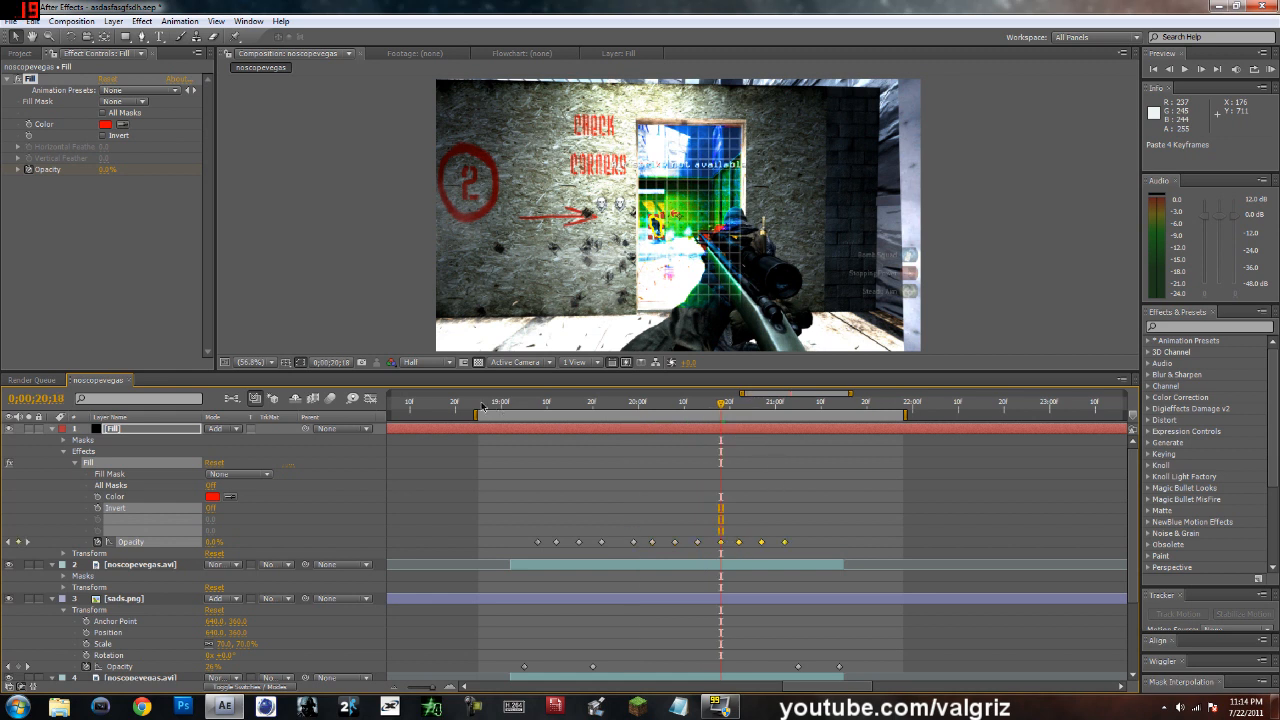
Preview the pulsing red fill over the work area and examine the frames around 0;00;21;02 to 0;00;21;06.
key(KP_0)
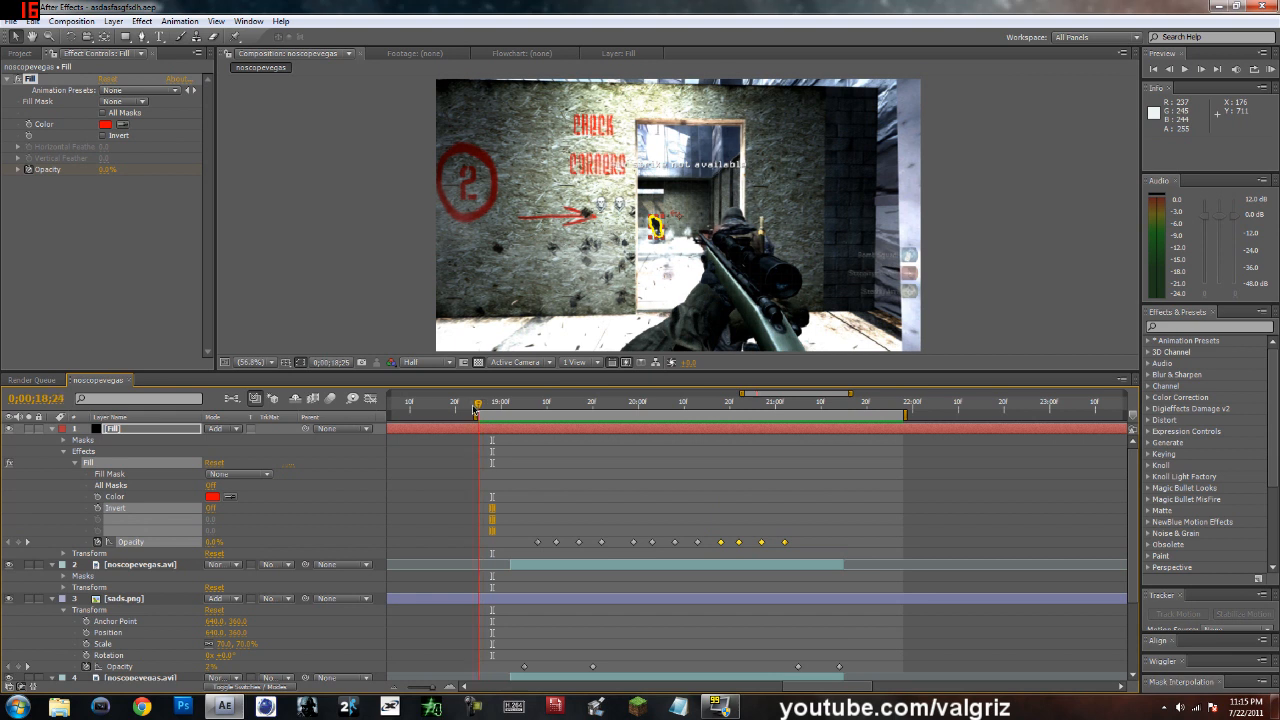
click(1009, 254)
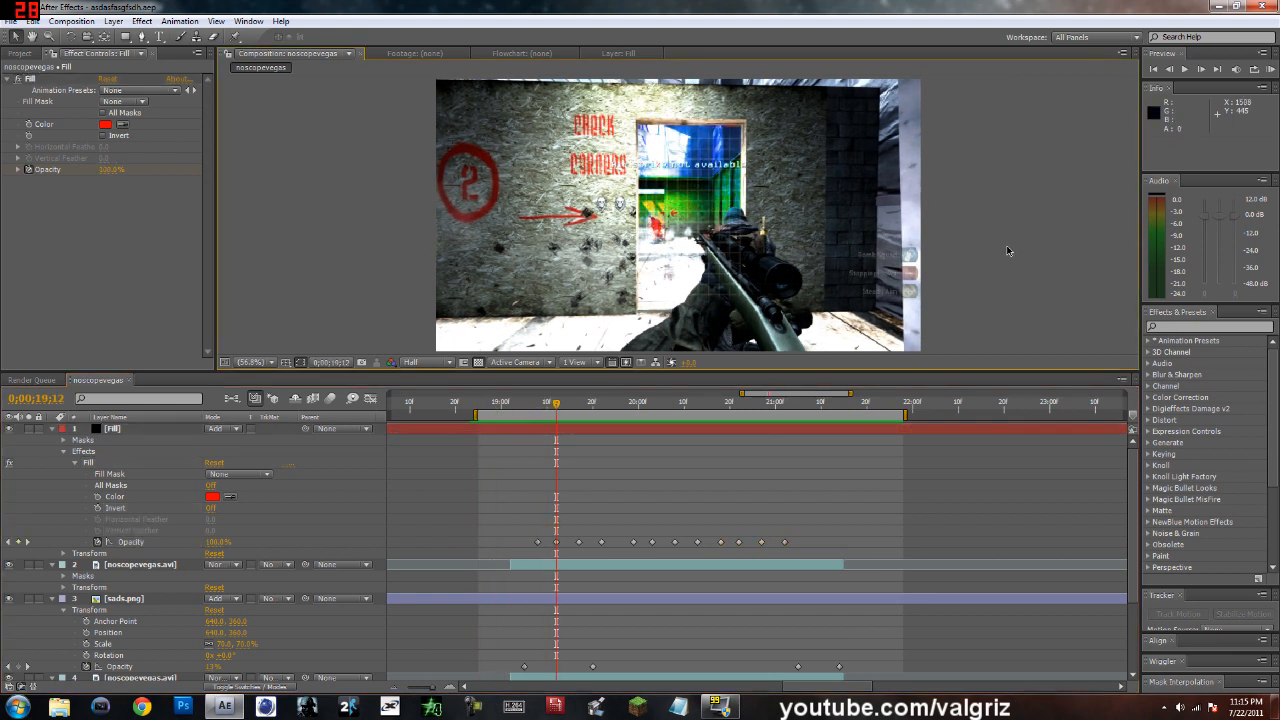
drag(660, 403, 787, 428)
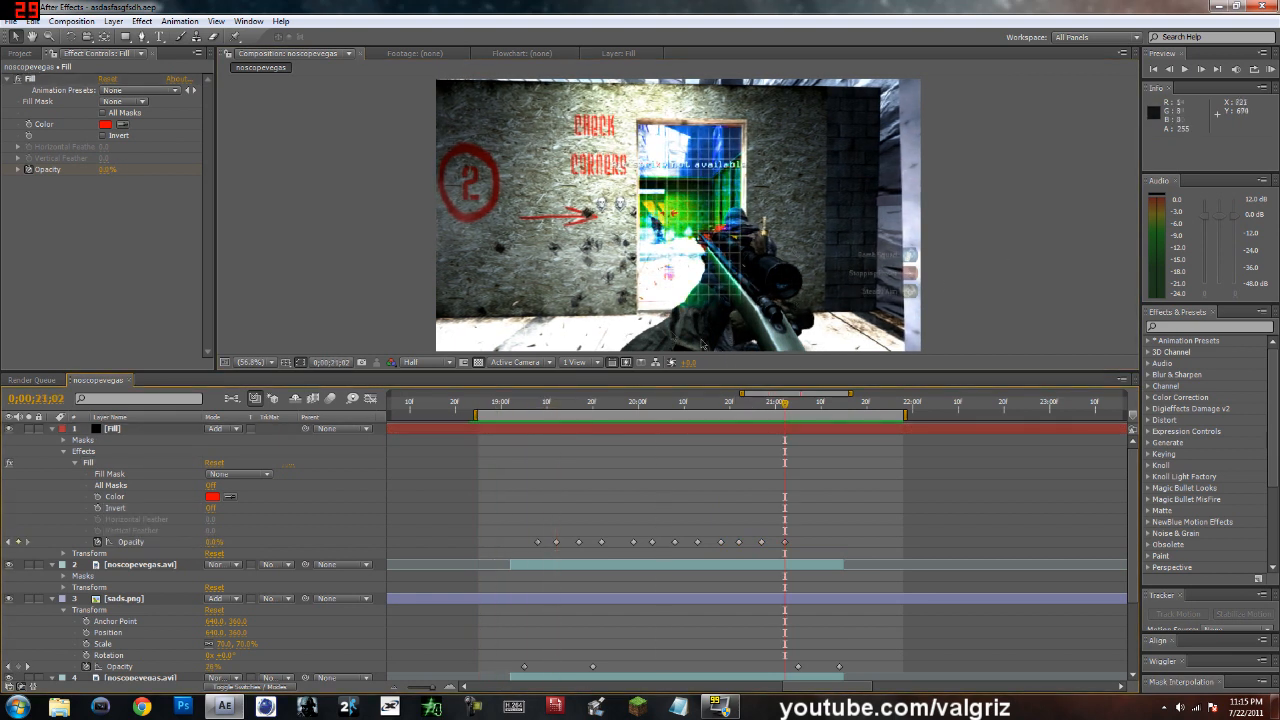
mouse_move(785, 407)
mouse_down()
mouse_move(766, 417)
mouse_move(811, 421)
mouse_move(787, 428)
mouse_up()
drag(1133, 468, 1134, 420)
mouse_move(800, 408)
mouse_down()
mouse_move(826, 408)
mouse_move(802, 408)
mouse_up()
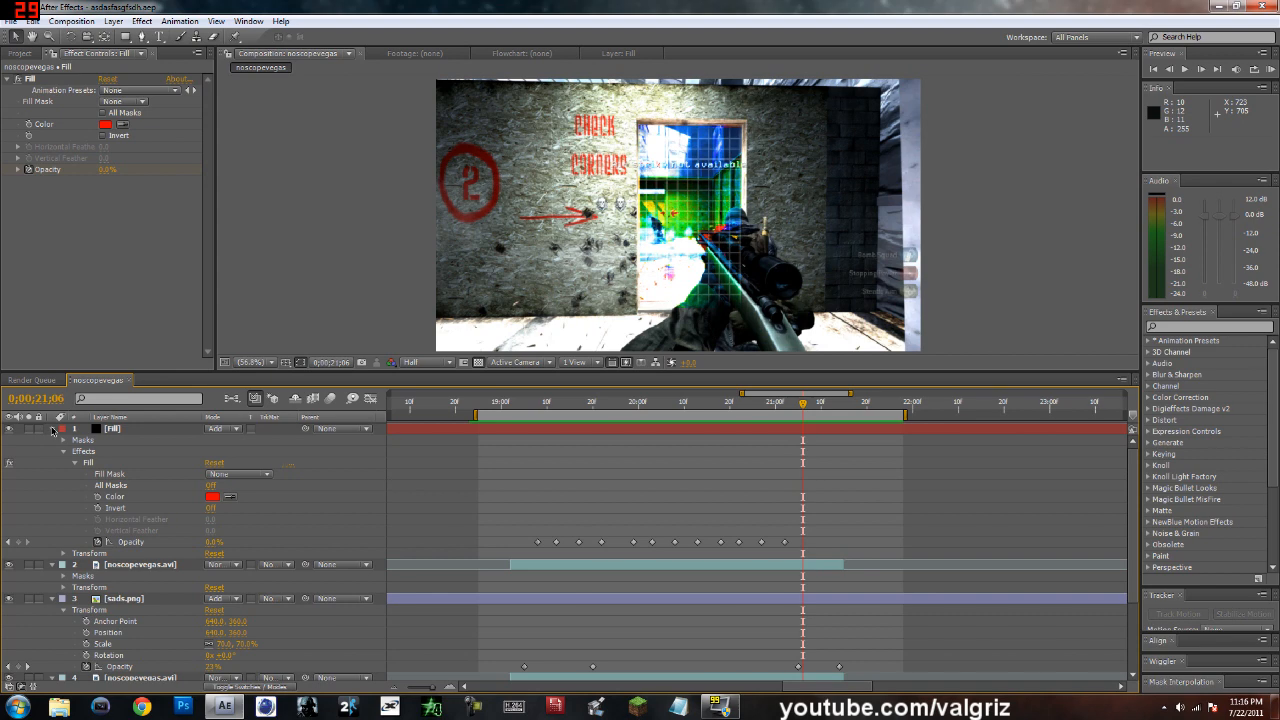
Collapse the properties of the Fill solid, sads.png and both trimmed noscopevegas.avi layers.
click(53, 428)
click(52, 440)
click(51, 452)
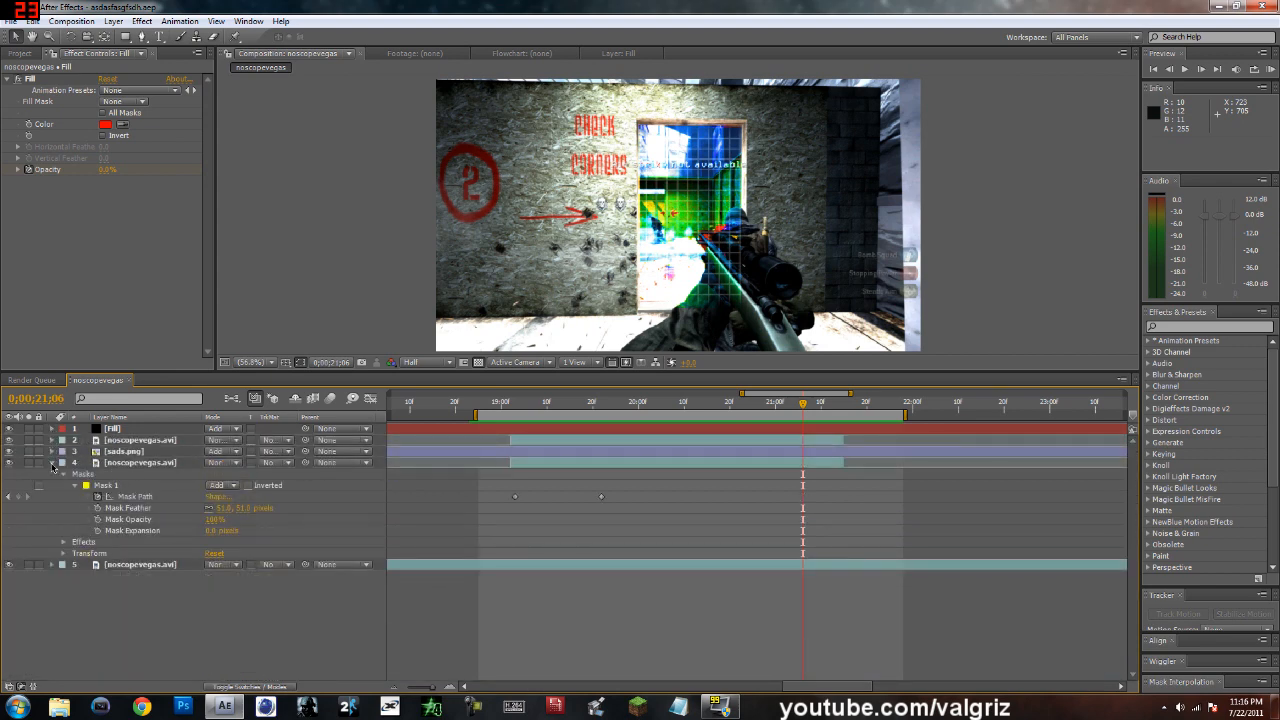
click(52, 463)
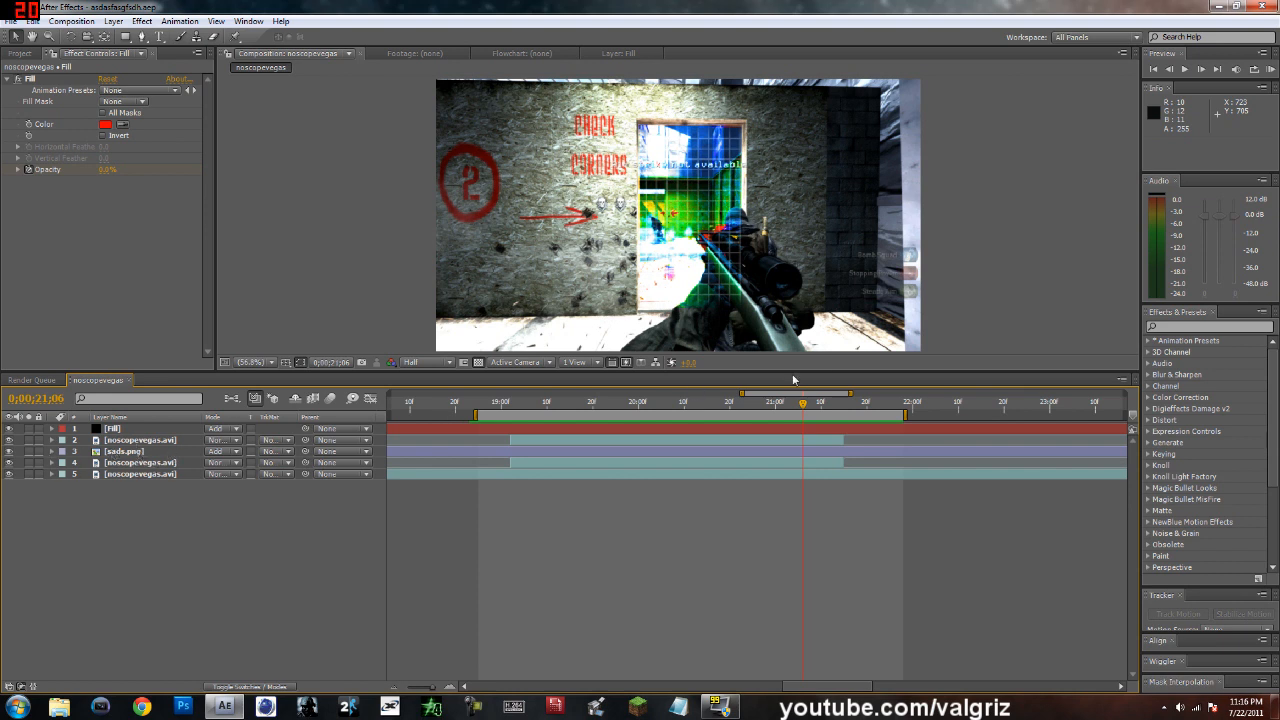
Check which trimmed noscopevegas.avi layer holds the inverted reveal and add a Mask Path keyframe on layer 4 at 0;00;21;05.
drag(808, 408, 800, 412)
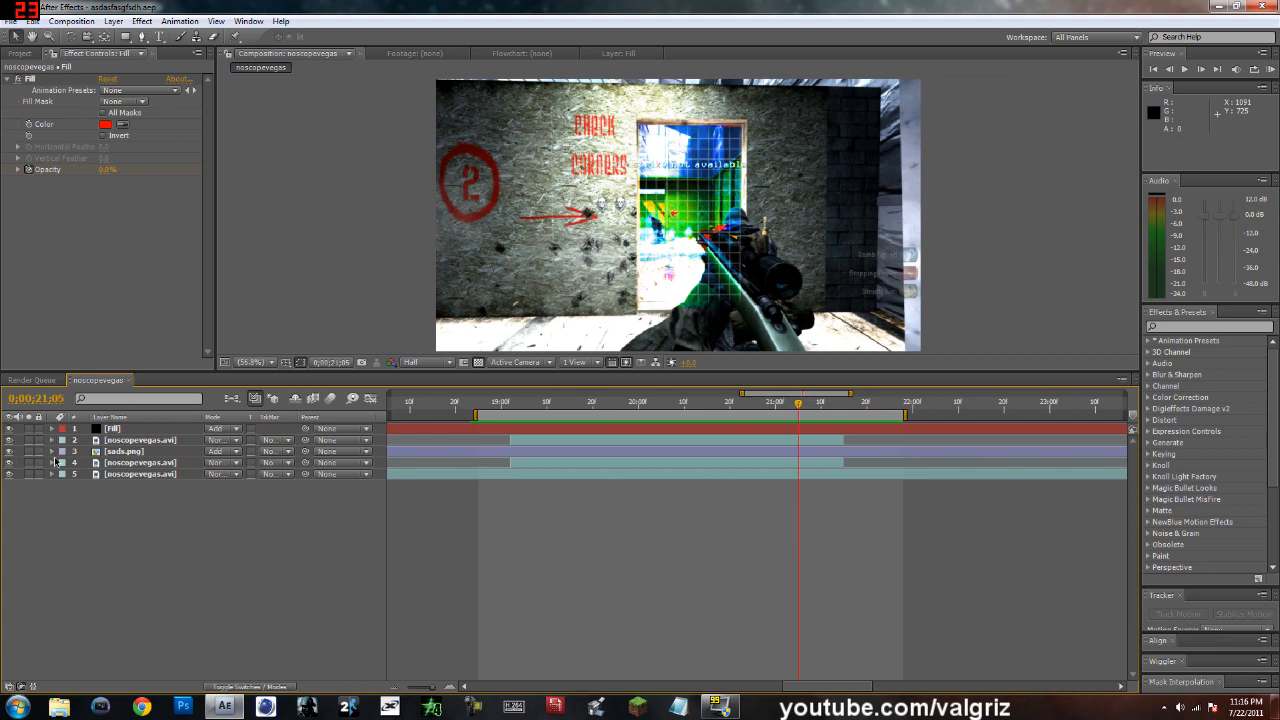
click(8, 441)
click(8, 441)
click(9, 463)
click(9, 463)
click(52, 463)
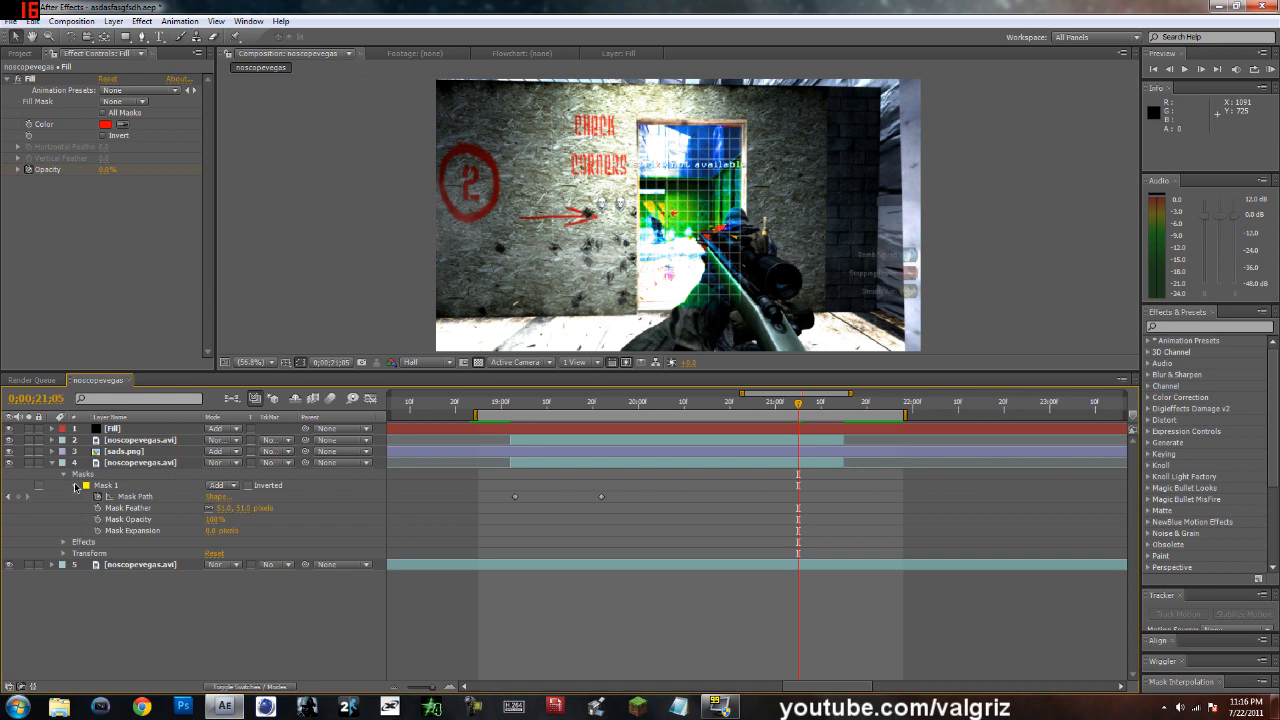
click(76, 485)
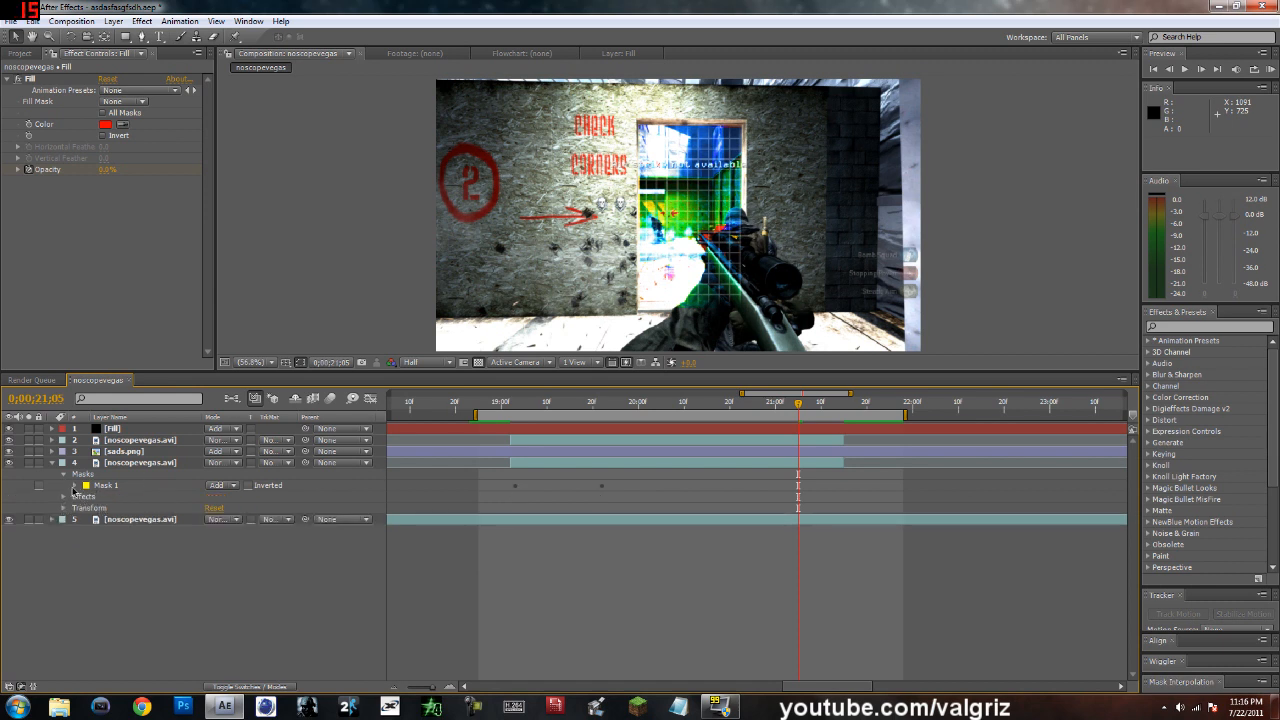
click(75, 486)
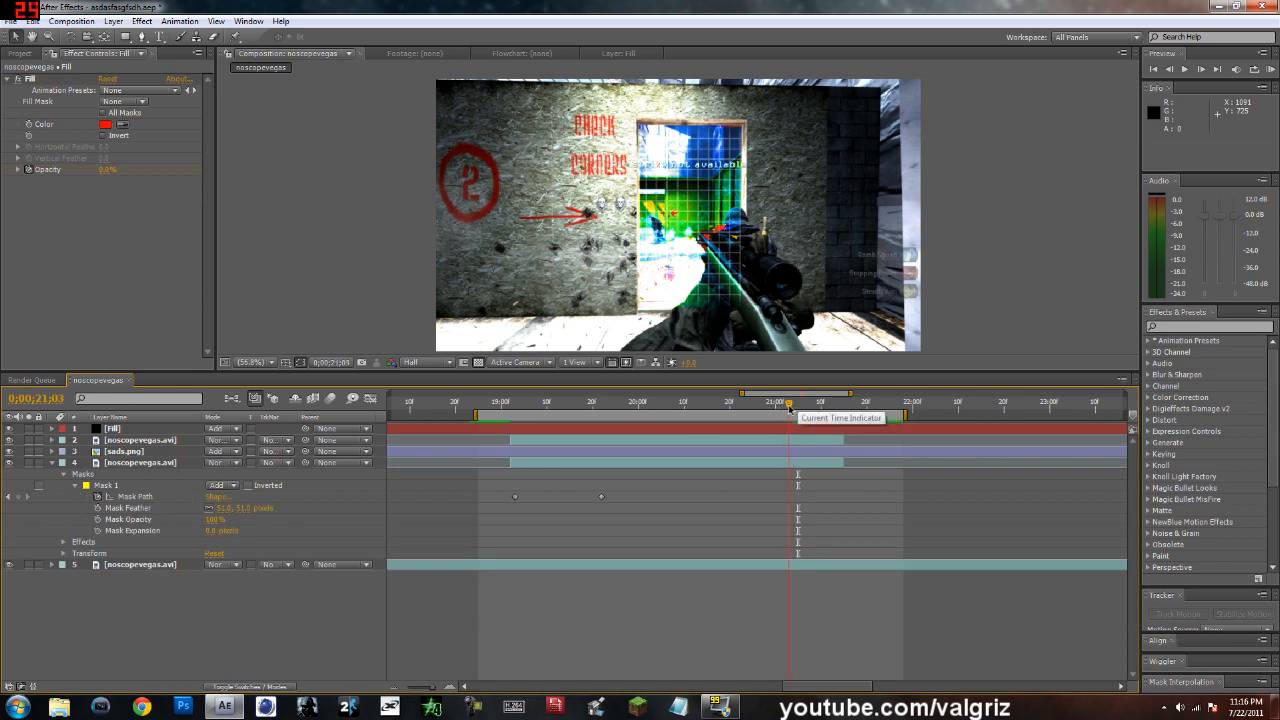
mouse_move(800, 412)
mouse_down()
mouse_move(823, 414)
mouse_move(797, 413)
mouse_up()
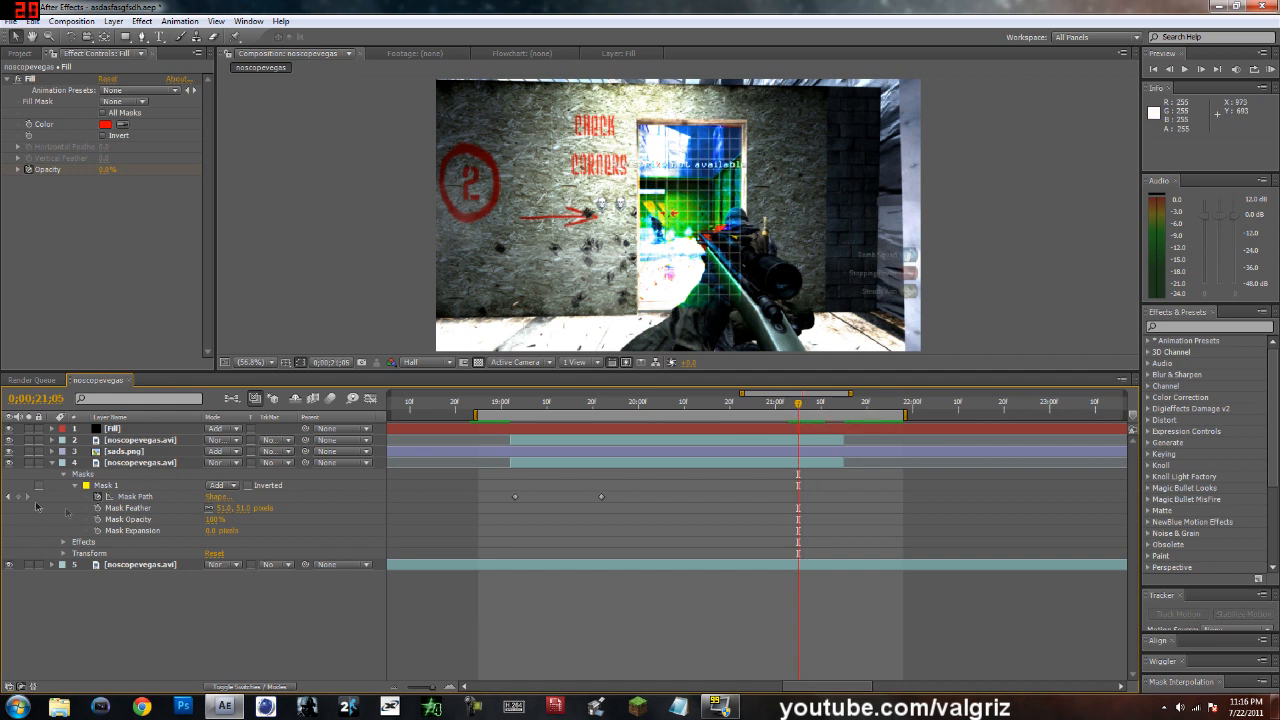
click(17, 497)
At 0;00;21;11, shift layer 4's Mask 1 about 1348 px left past the doorway and save the project.
drag(799, 408, 826, 414)
click(1094, 360)
drag(1092, 356, 535, 326)
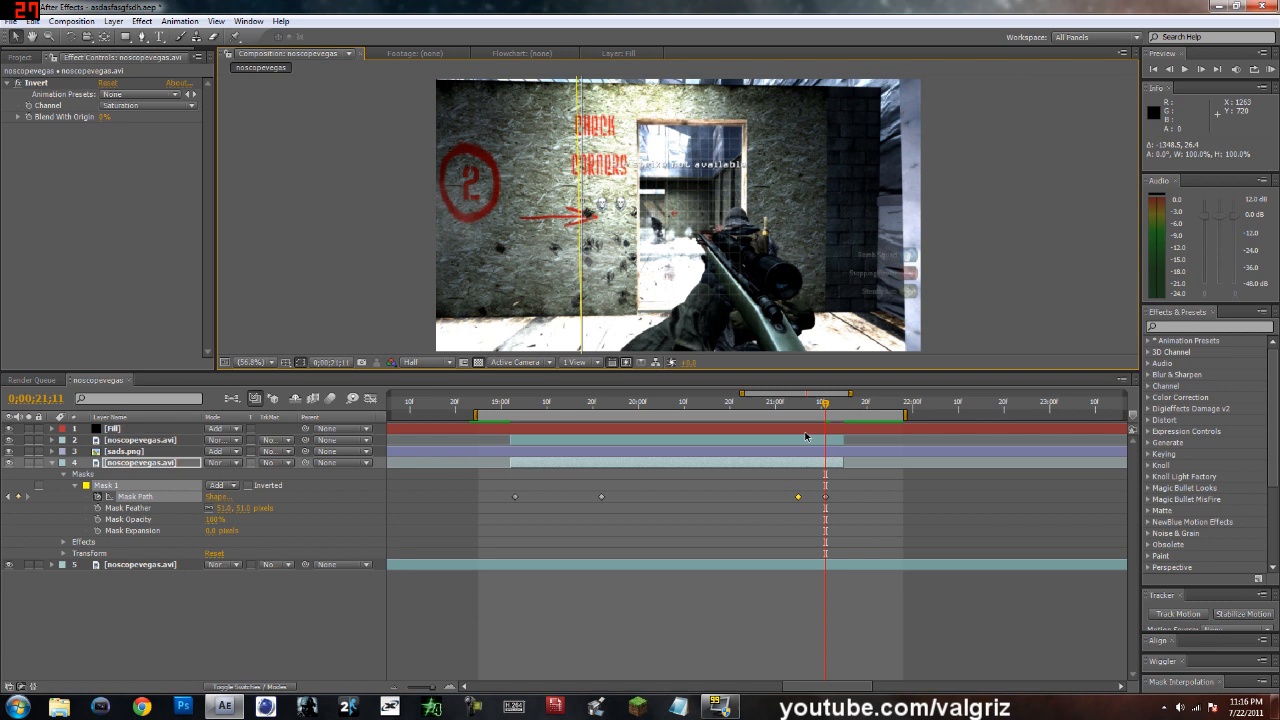
click(1040, 305)
key(ctrl+s)
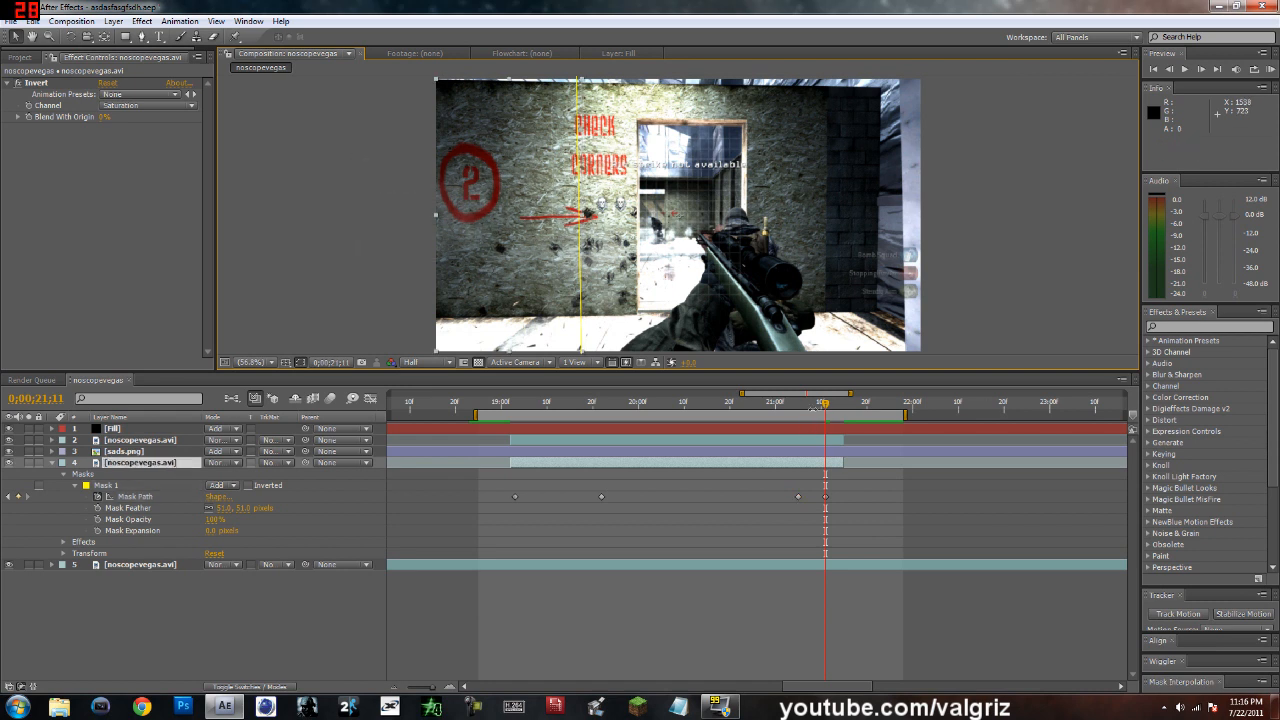
Preview the work area and examine how the mask wipes the inverted footage away around 0;00;21;03 to 0;00;21;12.
drag(825, 407, 820, 408)
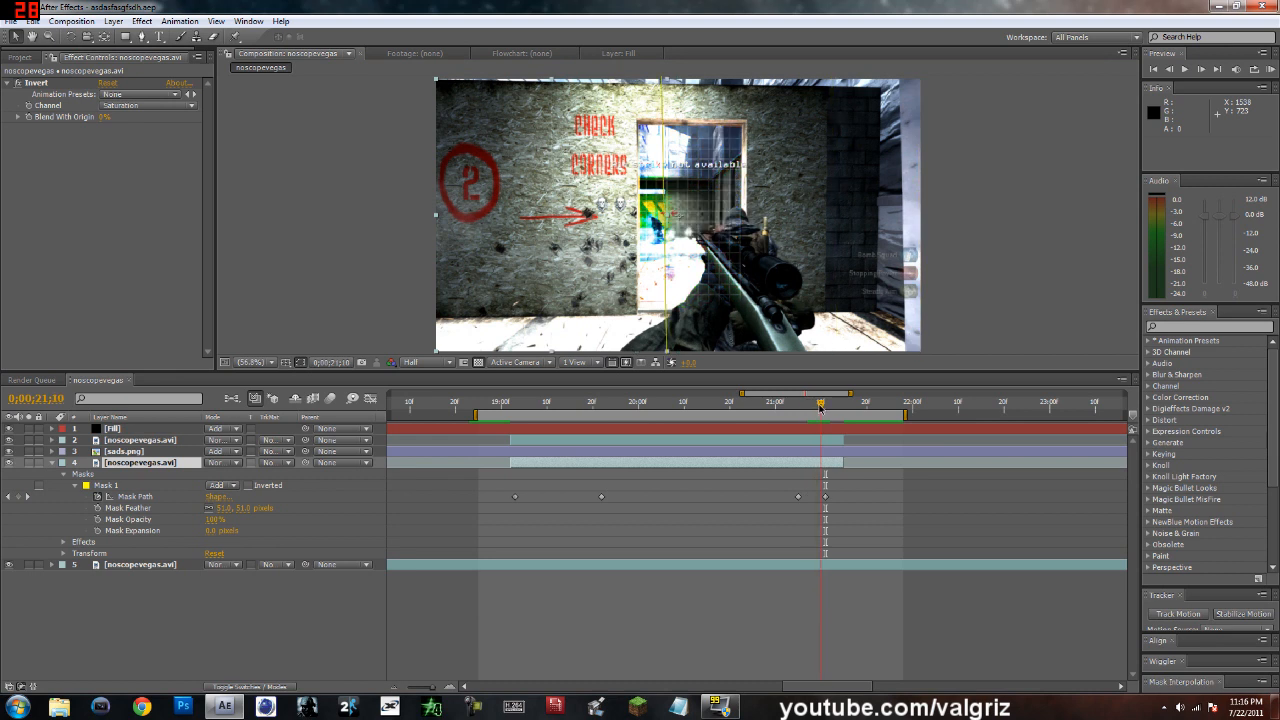
key(KP_0)
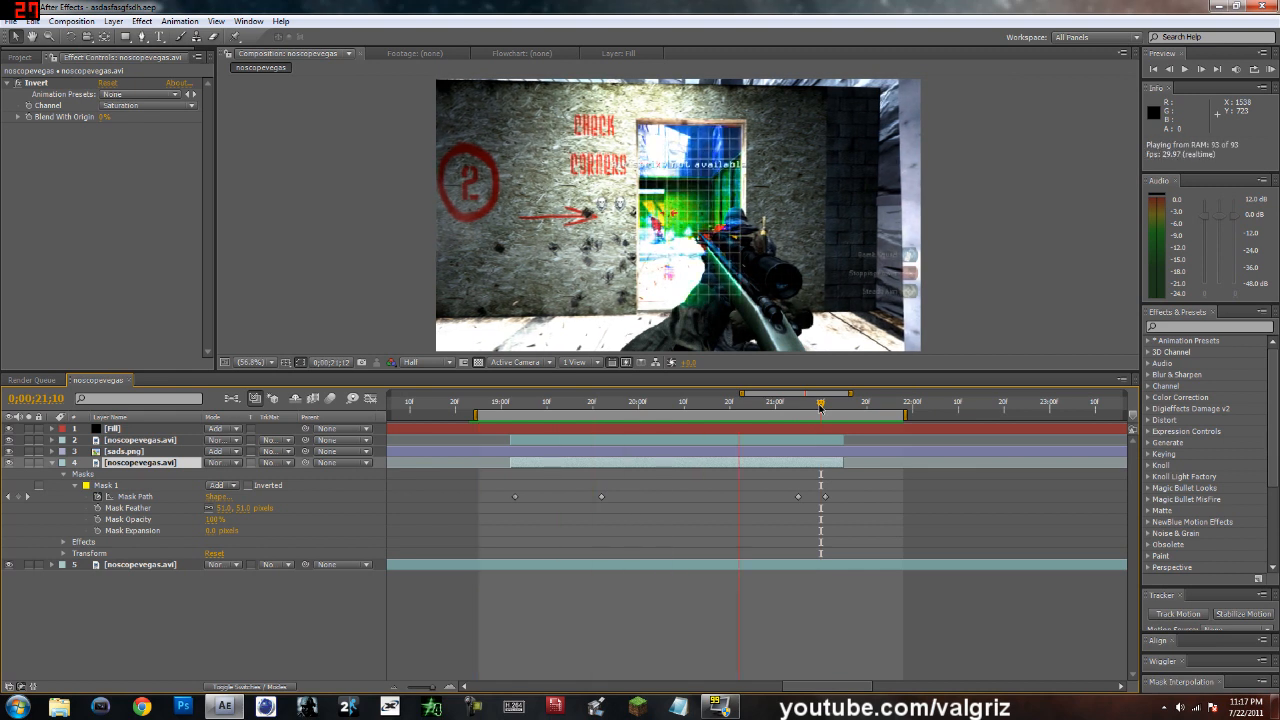
key(space)
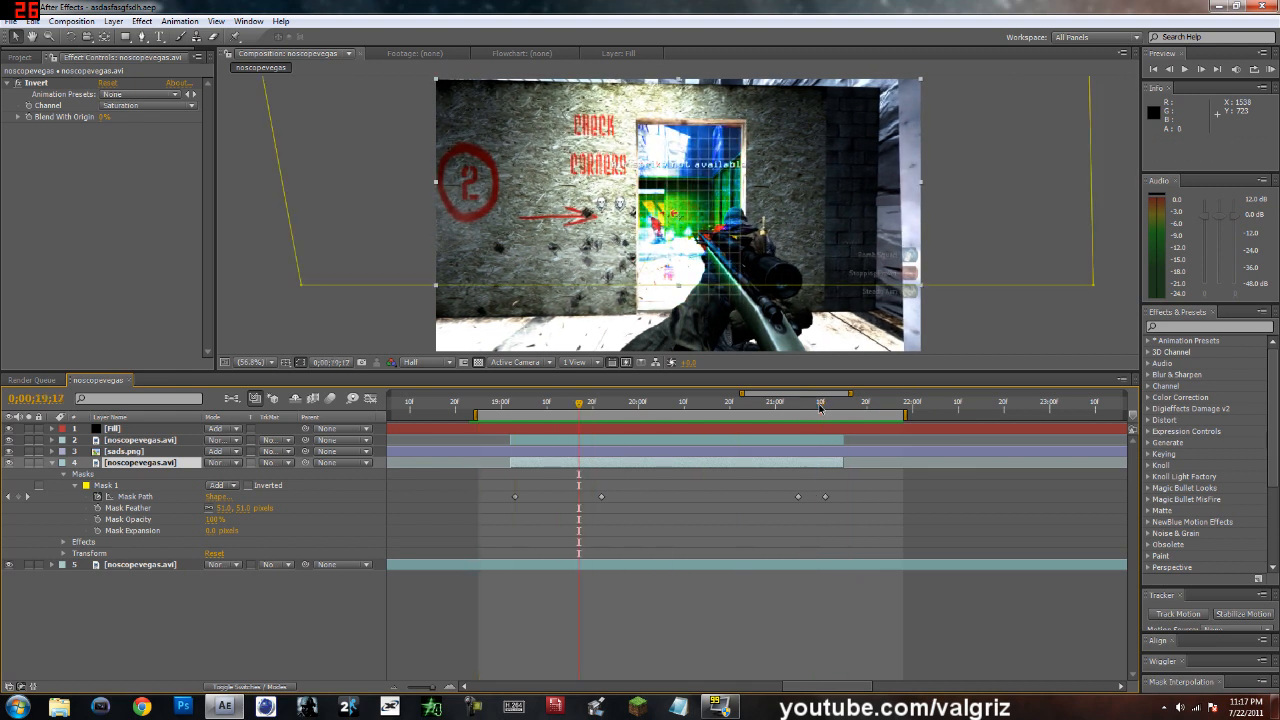
drag(582, 402, 811, 420)
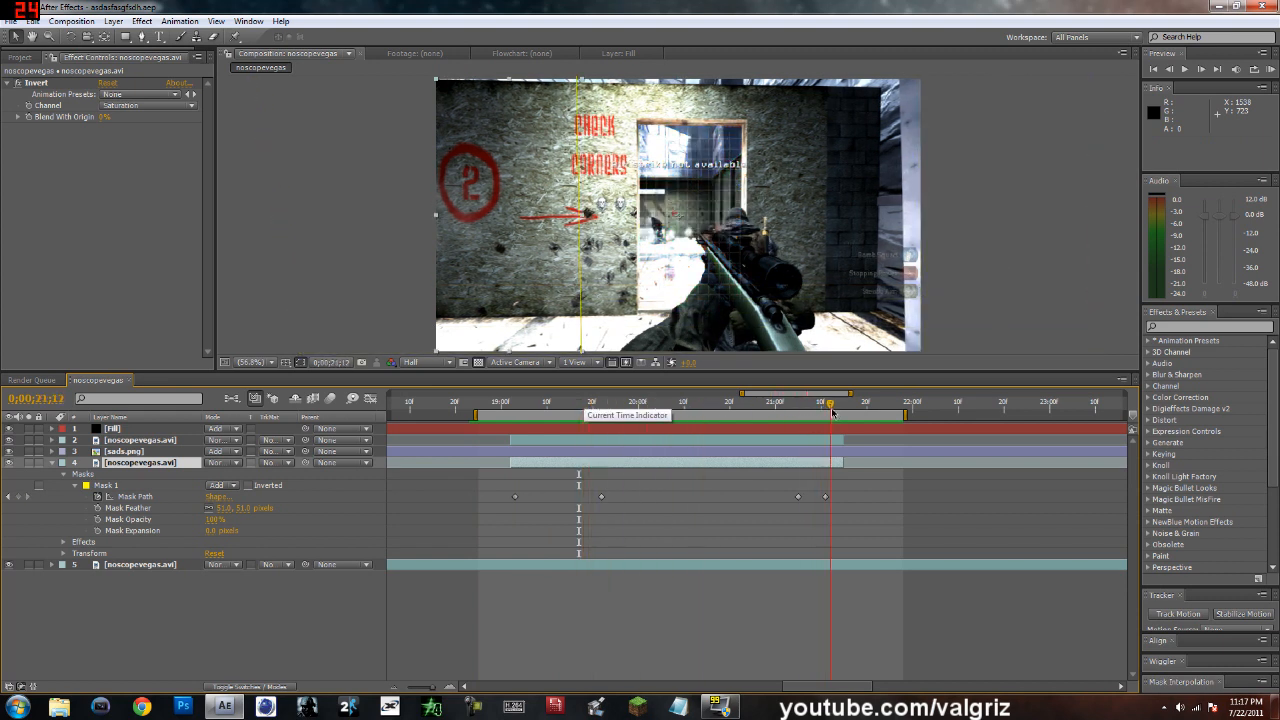
drag(825, 418, 792, 404)
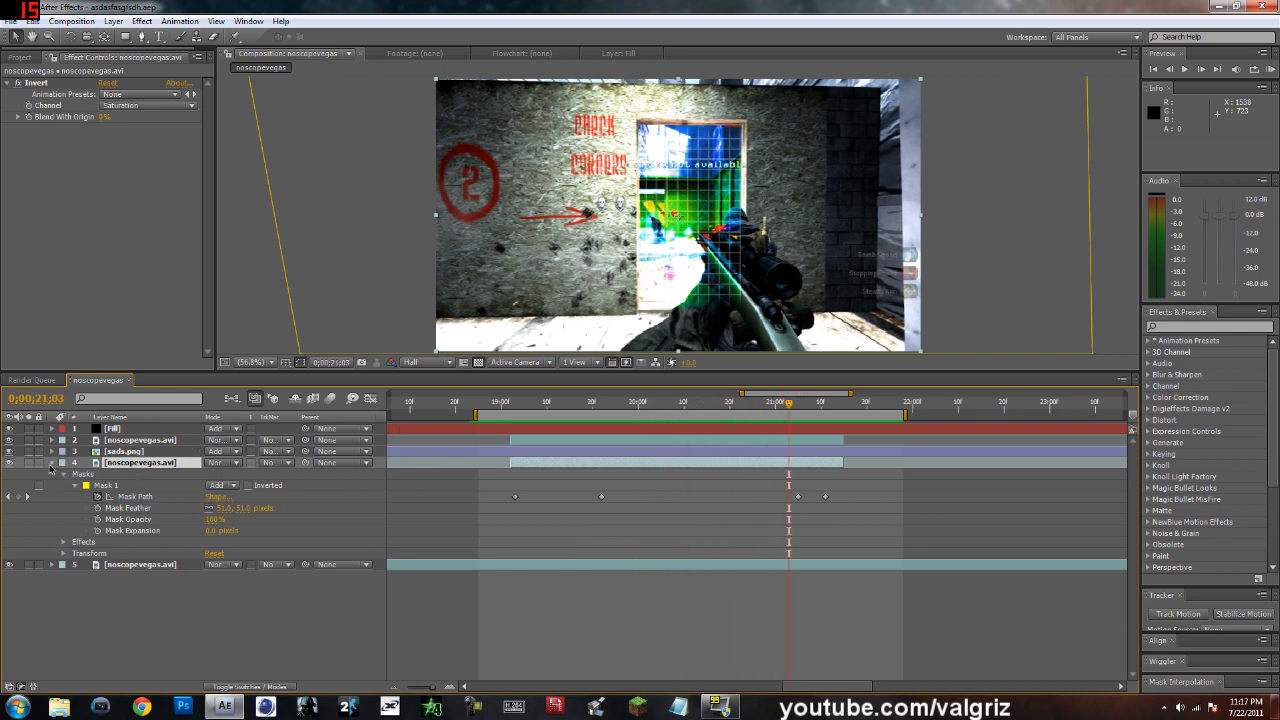
Duplicate the masked inverted noscopevegas.avi layer and place the copy above the Fill solid.
click(51, 465)
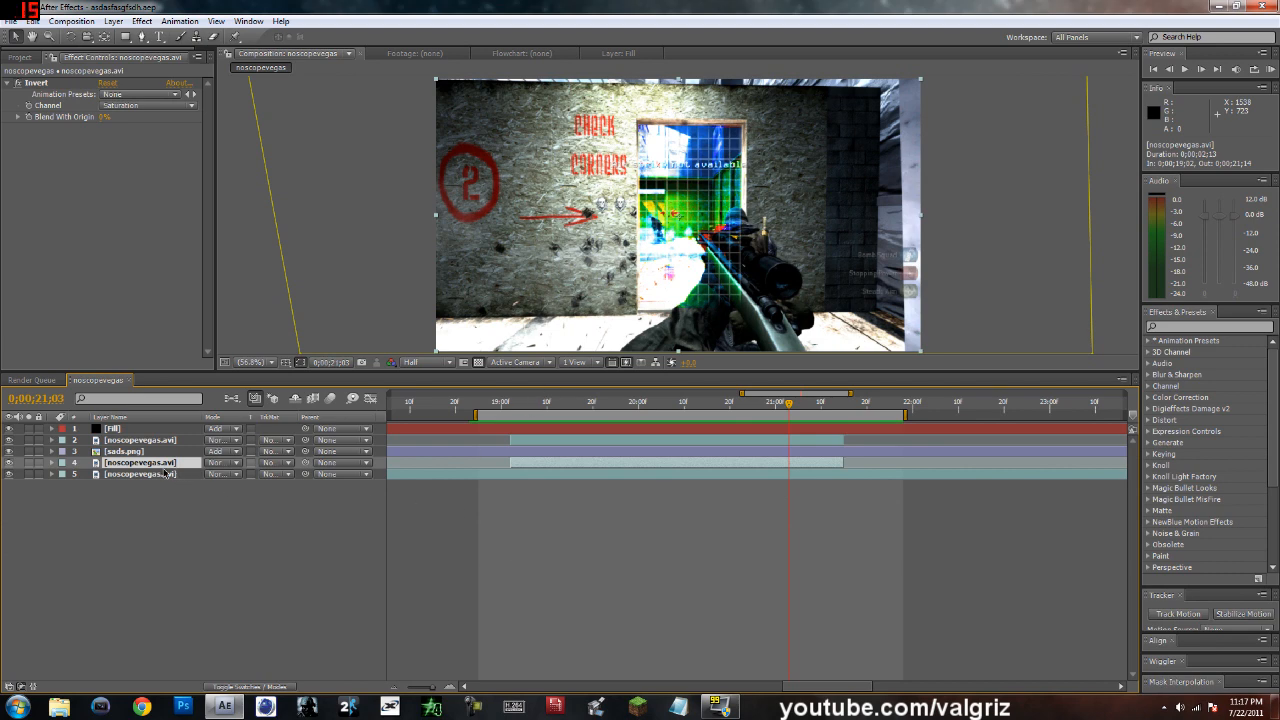
key(ctrl+d)
drag(153, 465, 140, 428)
Delete all effects and masks from the topmost noscopevegas.avi copy and move to 0;00;19;21.
click(52, 429)
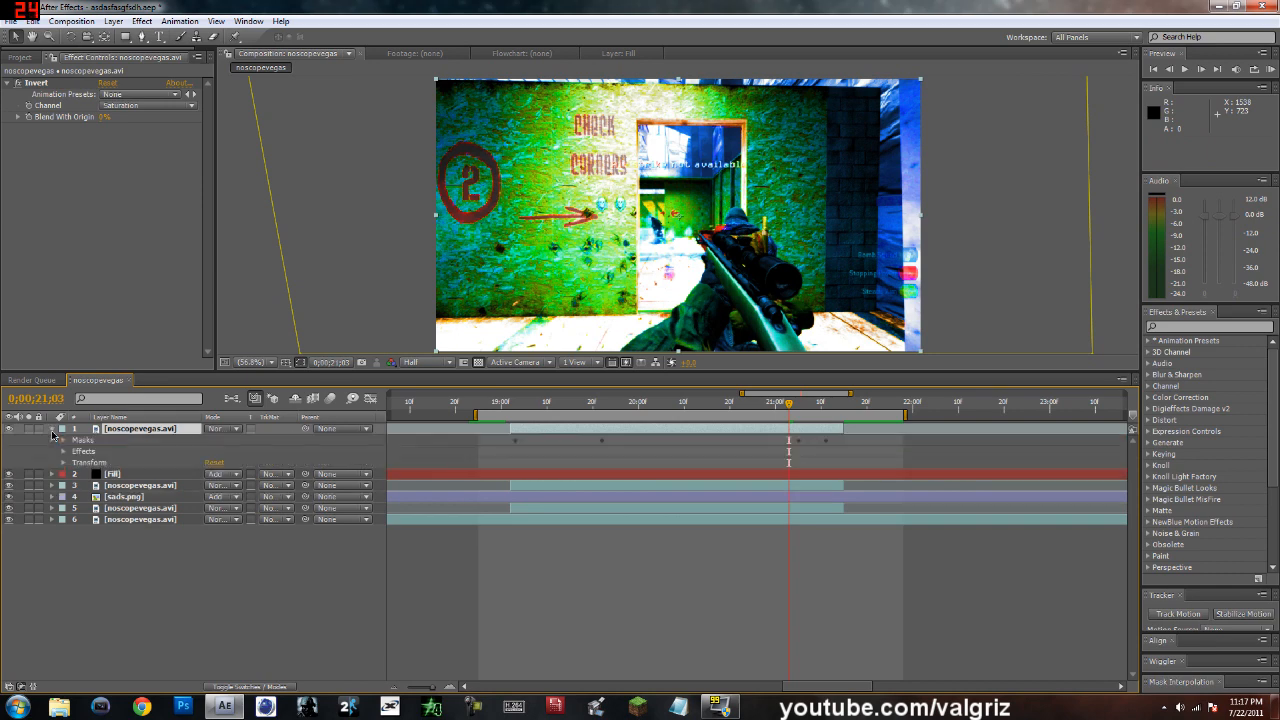
click(93, 452)
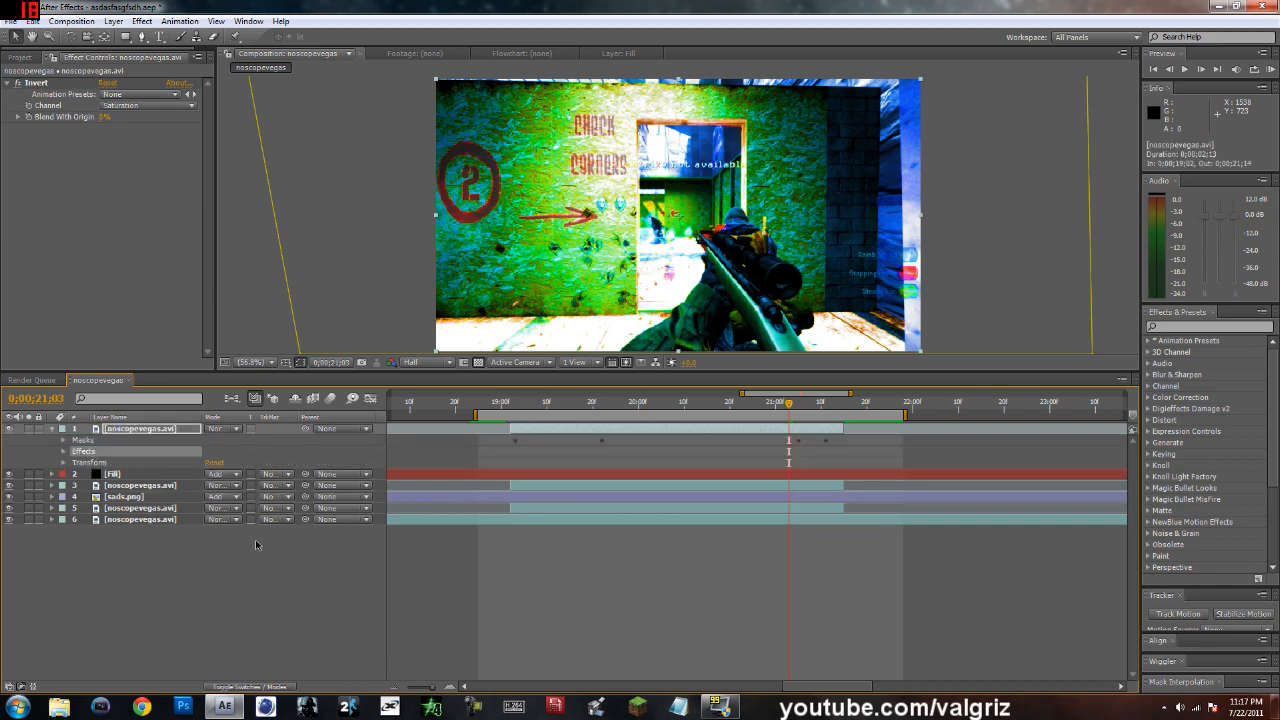
key(Delete)
click(114, 442)
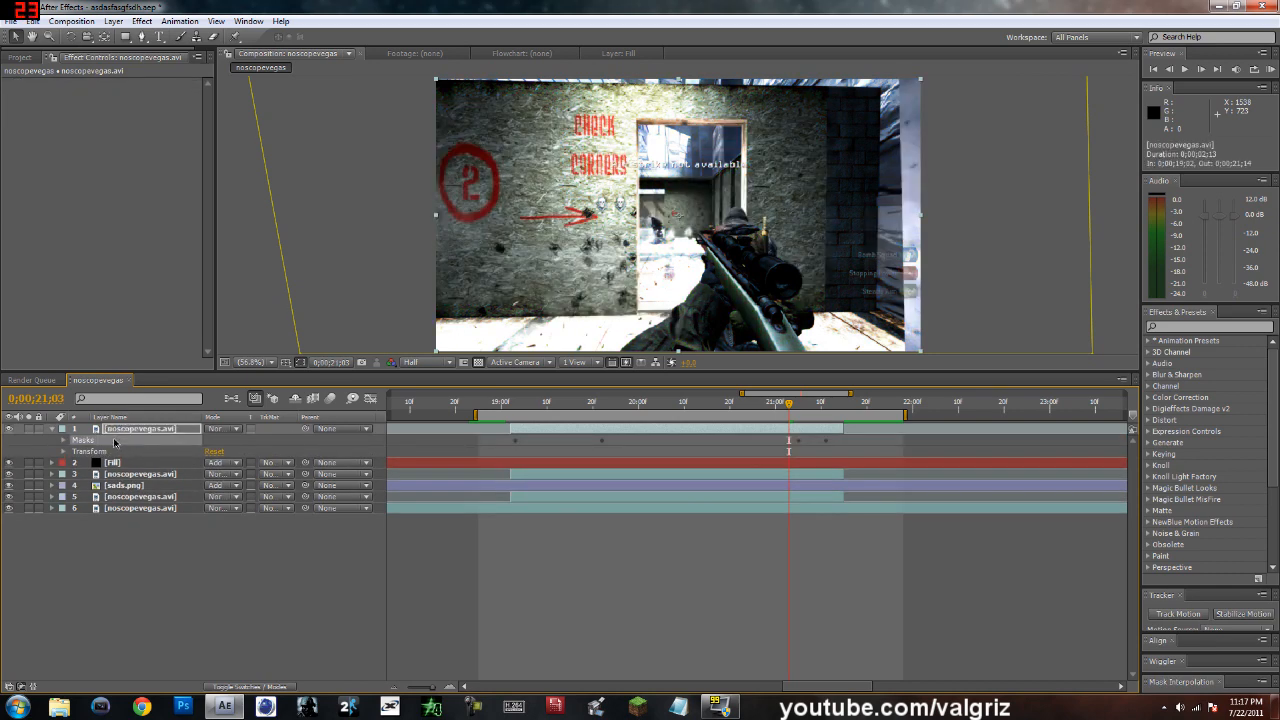
key(Delete)
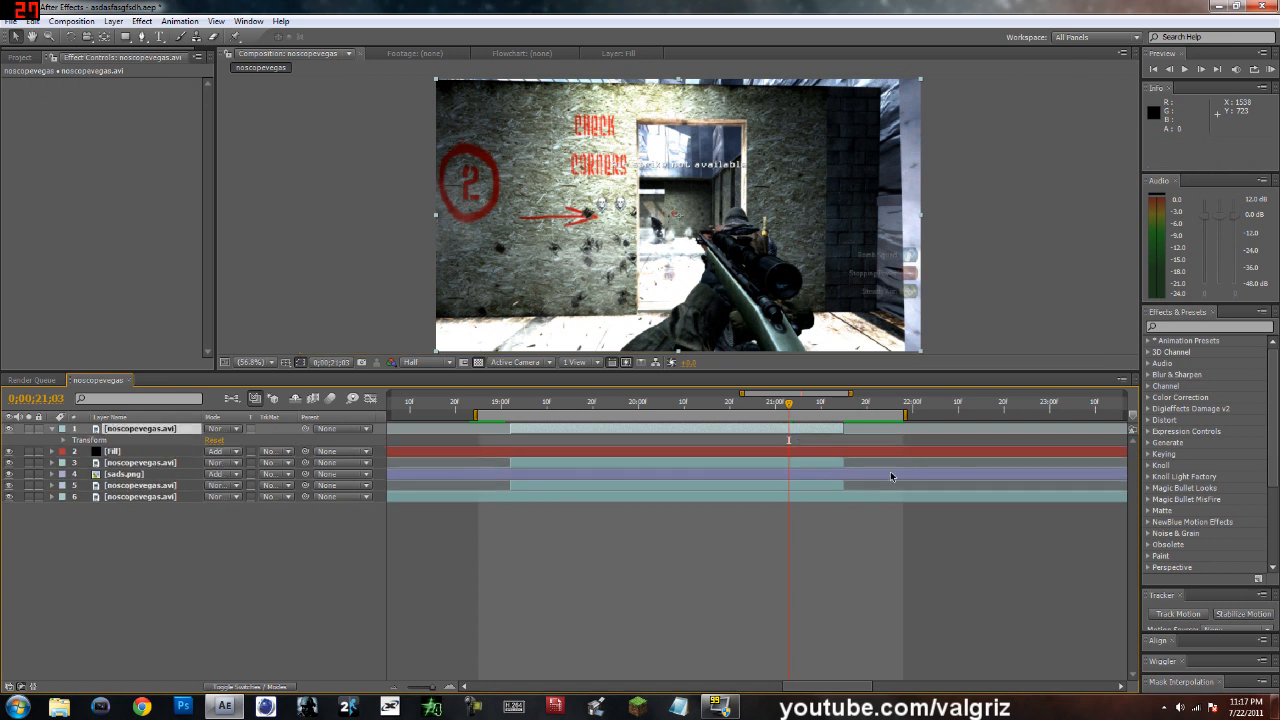
drag(788, 404, 597, 418)
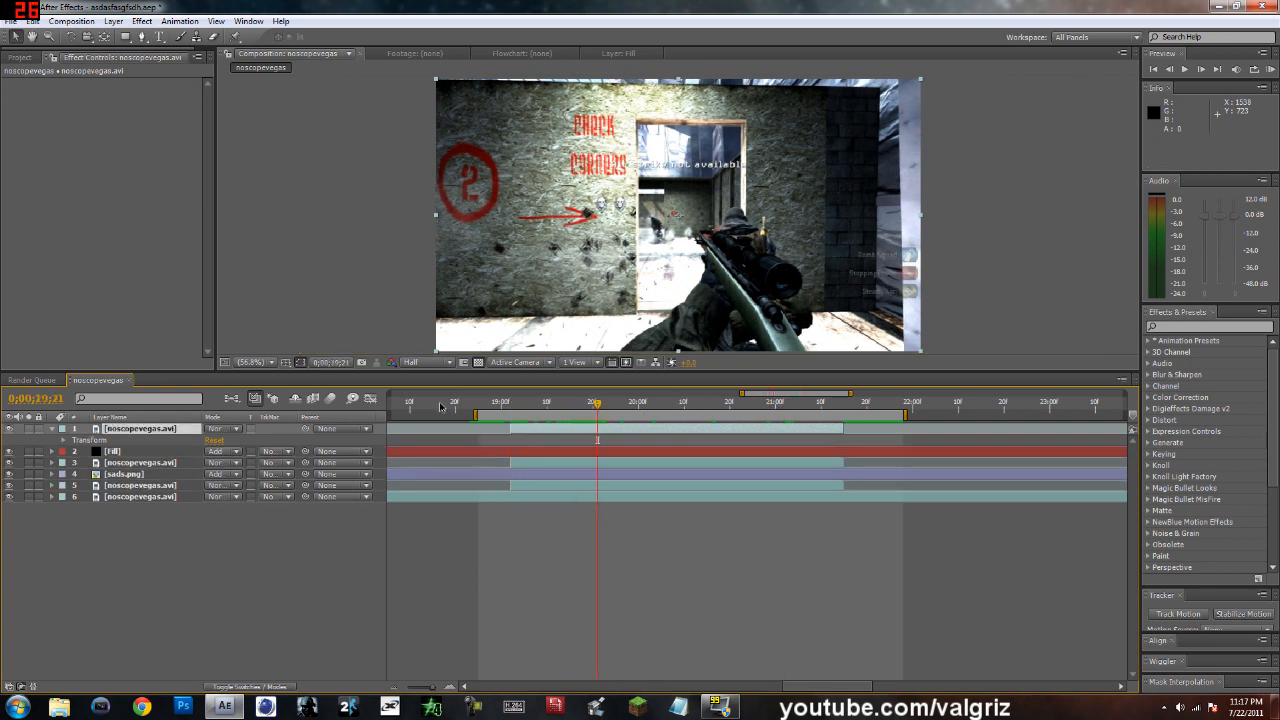
Start a Pen tool mask on the topmost noscopevegas.avi layer, tracing the sniper's sleeve upward from below the frame edge.
key(g)
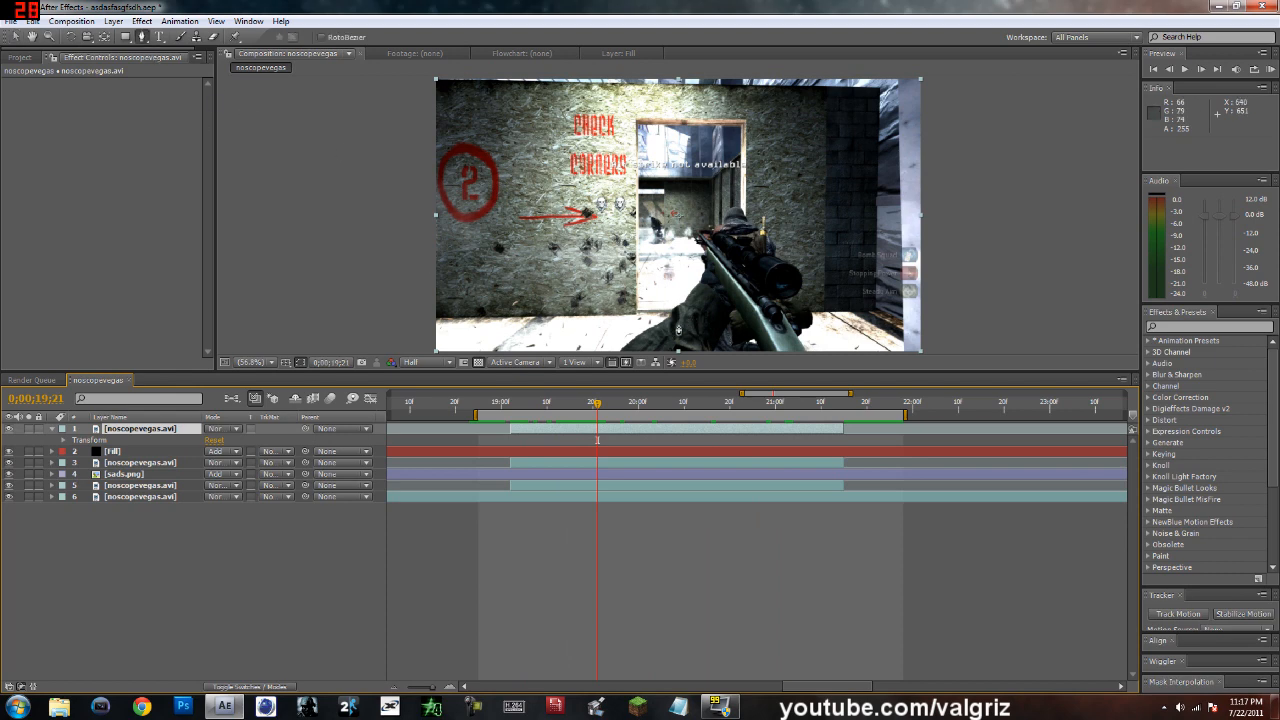
scroll(671, 335, up, 2)
drag(671, 335, 687, 244)
click(583, 286)
click(645, 239)
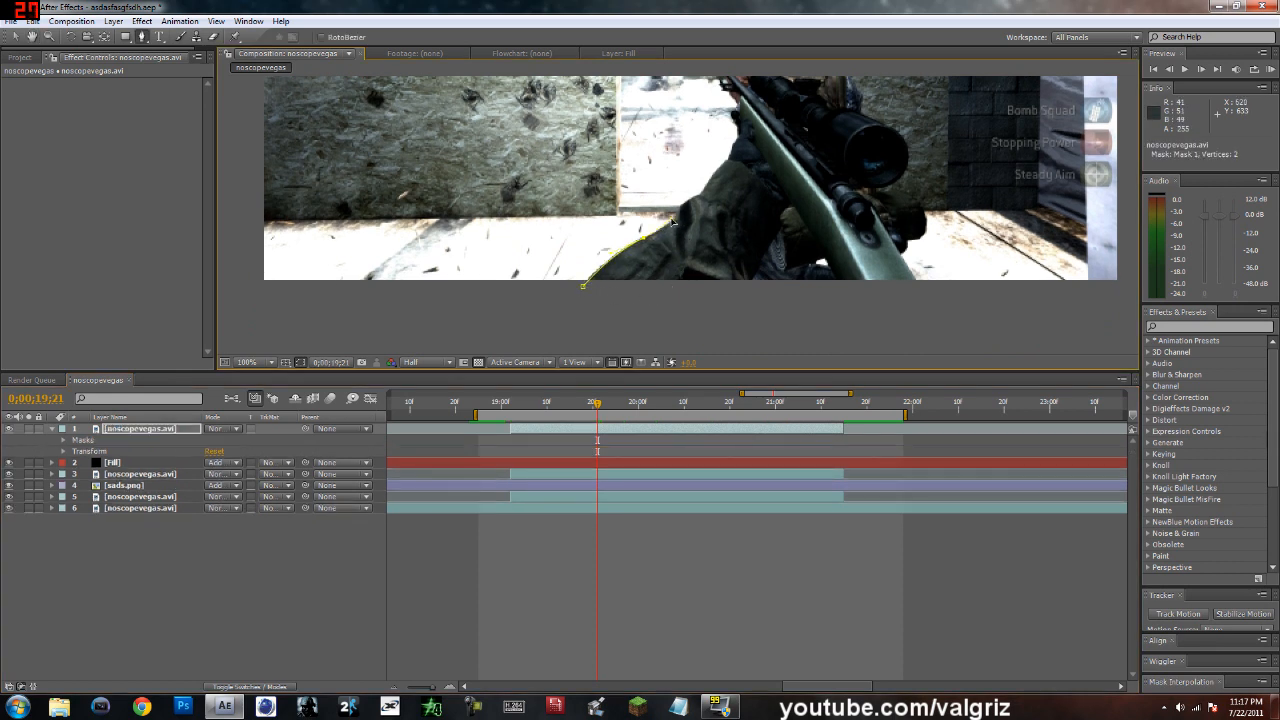
key(ctrl+z)
scroll(680, 229, up, 1)
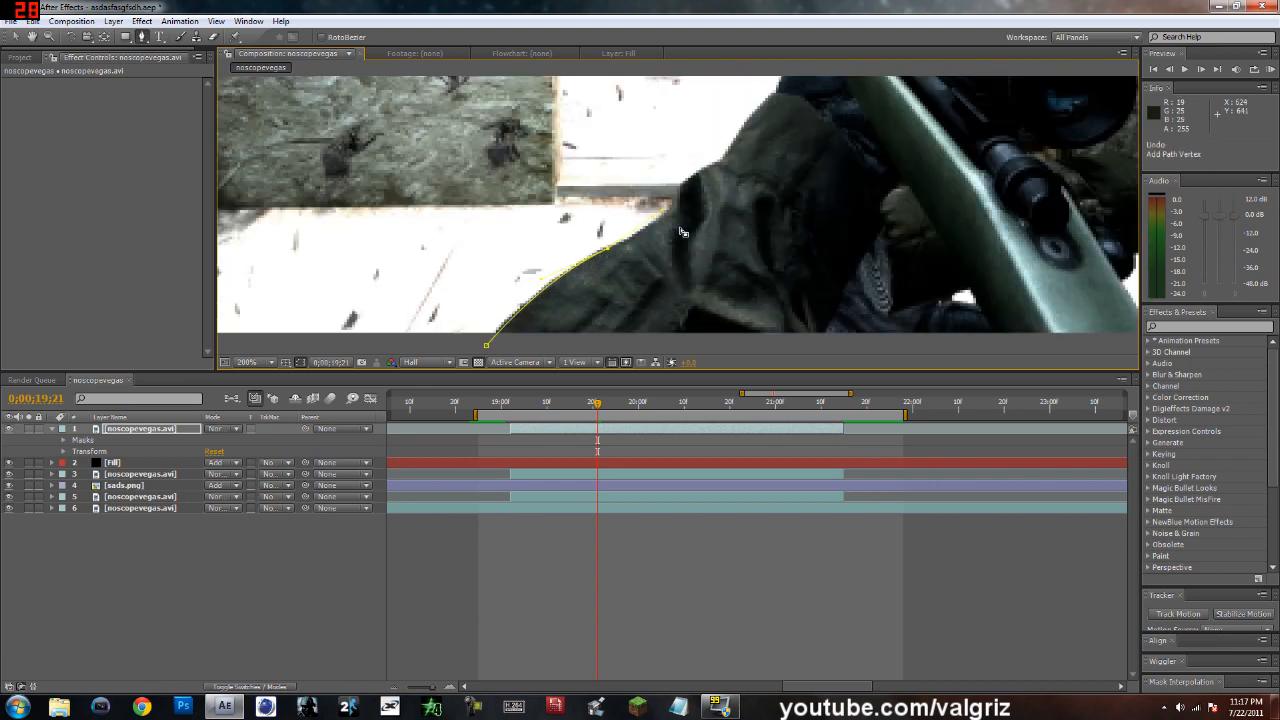
drag(682, 231, 676, 284)
click(673, 245)
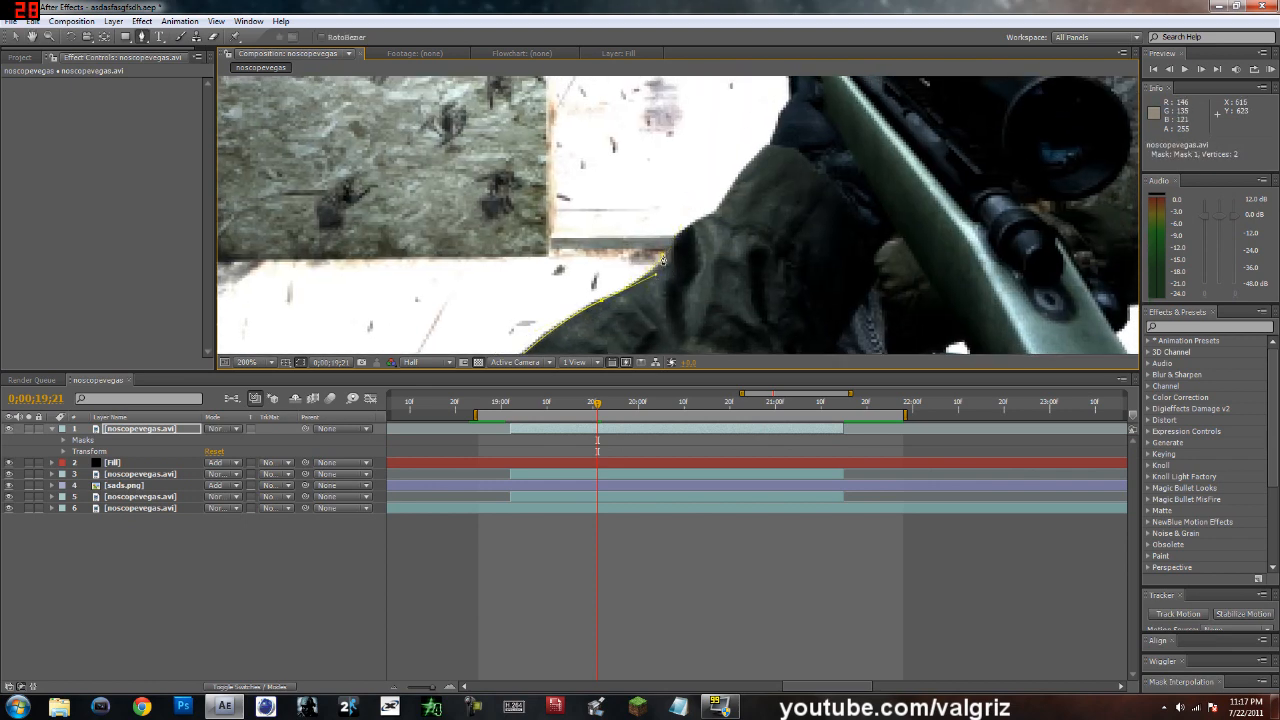
click(690, 228)
click(710, 217)
key(space)
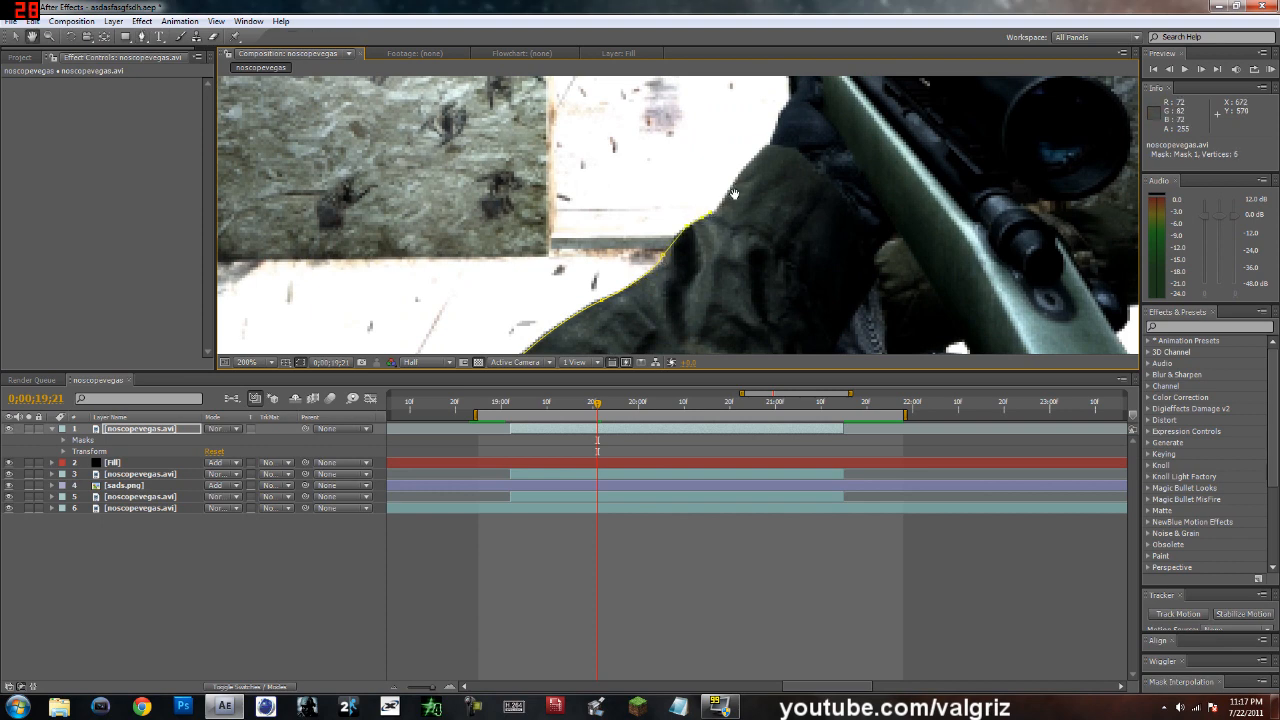
Continue the mask path from the top of the sleeve along the gloved hand to the fingertips beside the rifle.
drag(737, 186, 688, 283)
click(716, 244)
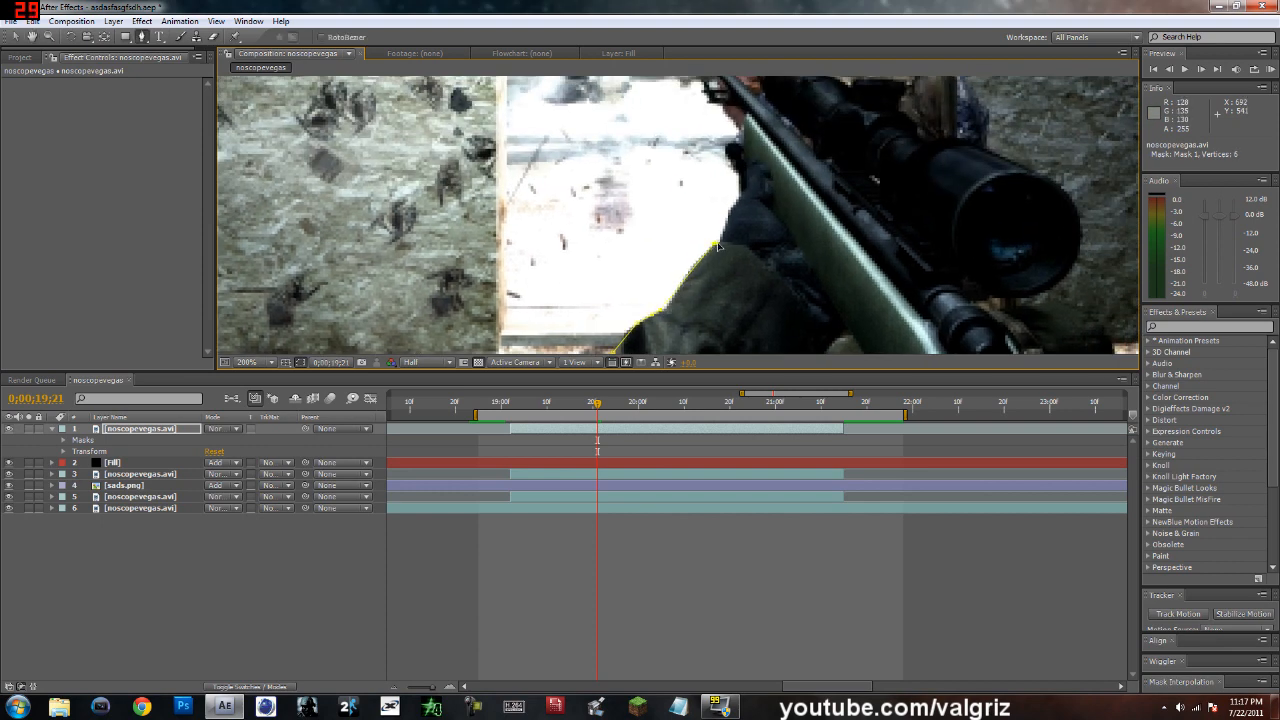
key(space)
drag(730, 204, 712, 264)
scroll(712, 264, up, 1)
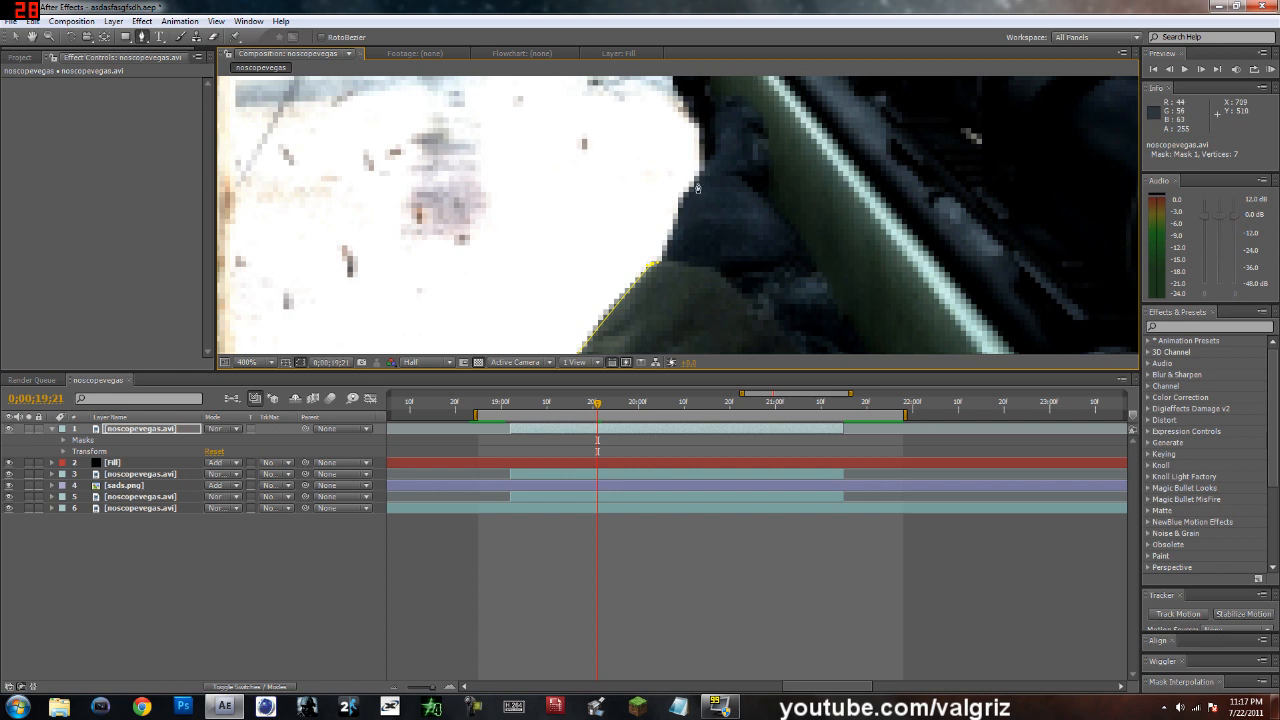
key(ctrl+z)
click(662, 260)
drag(694, 184, 688, 265)
key(space)
click(698, 252)
click(676, 205)
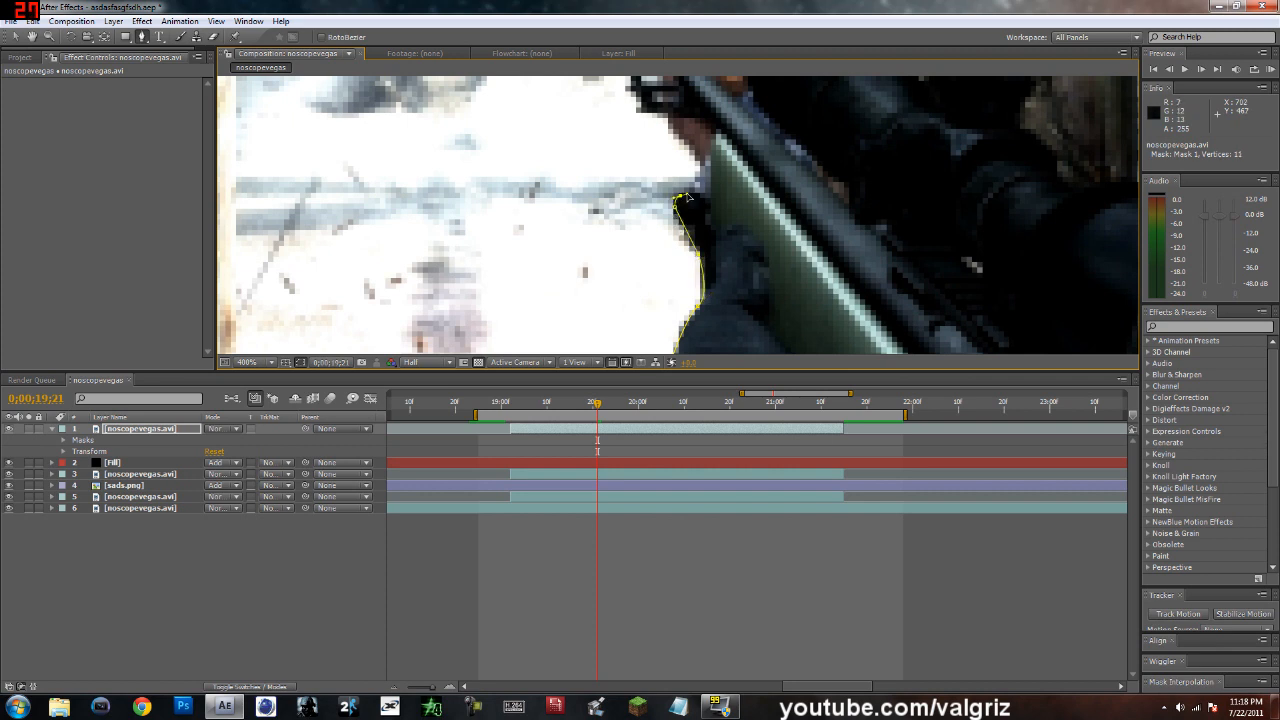
Extend the mask path from the fingertips up the rifle, around the muzzle and back along the barrel's upper edge.
drag(708, 201, 750, 306)
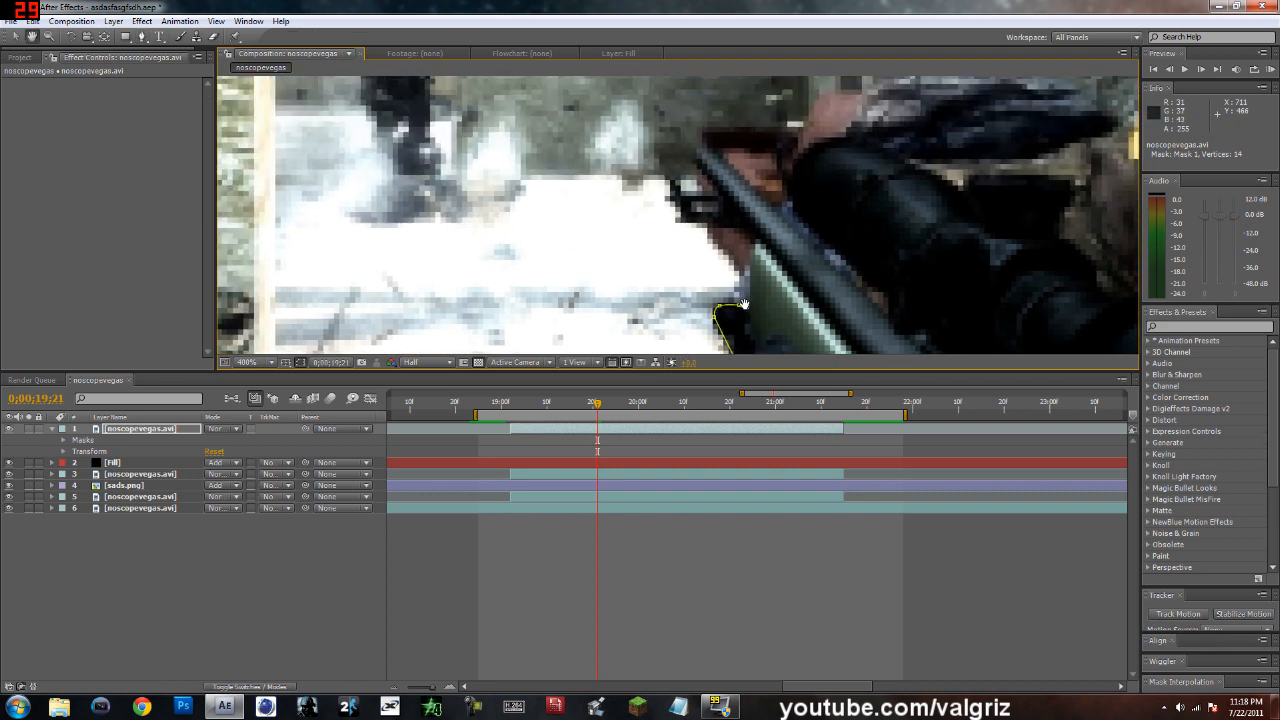
key(ctrl+z)
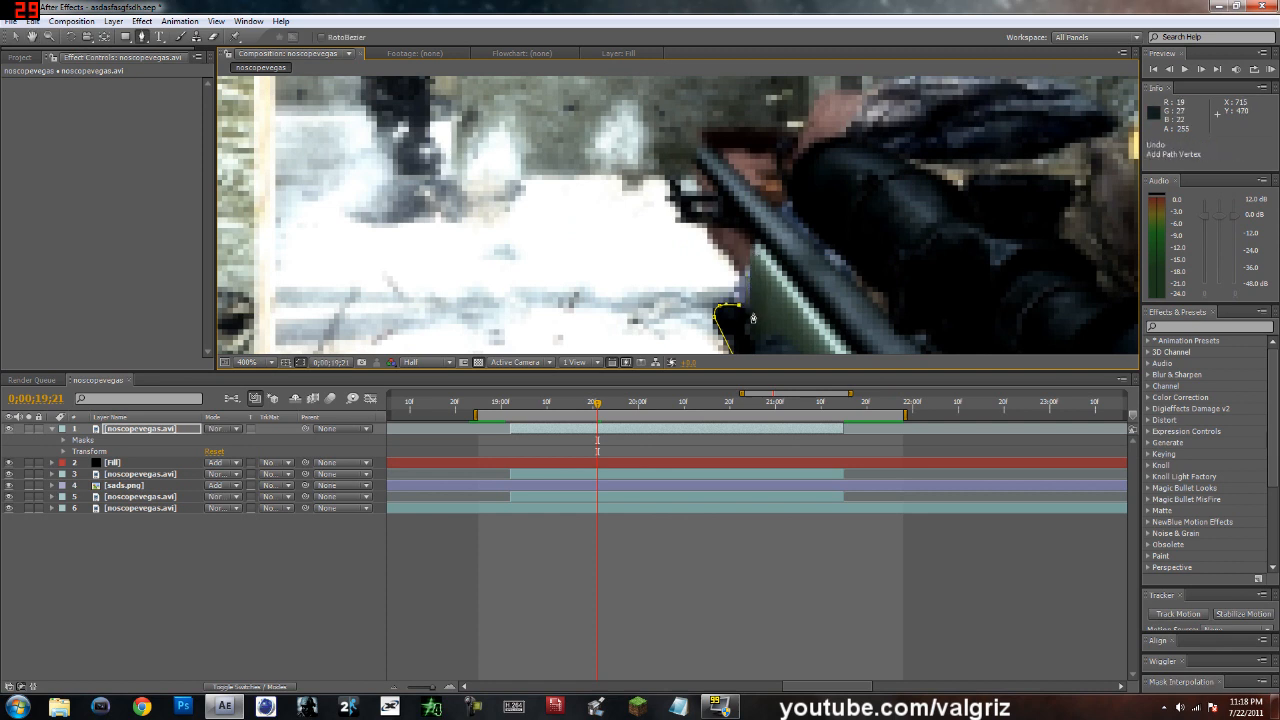
click(750, 247)
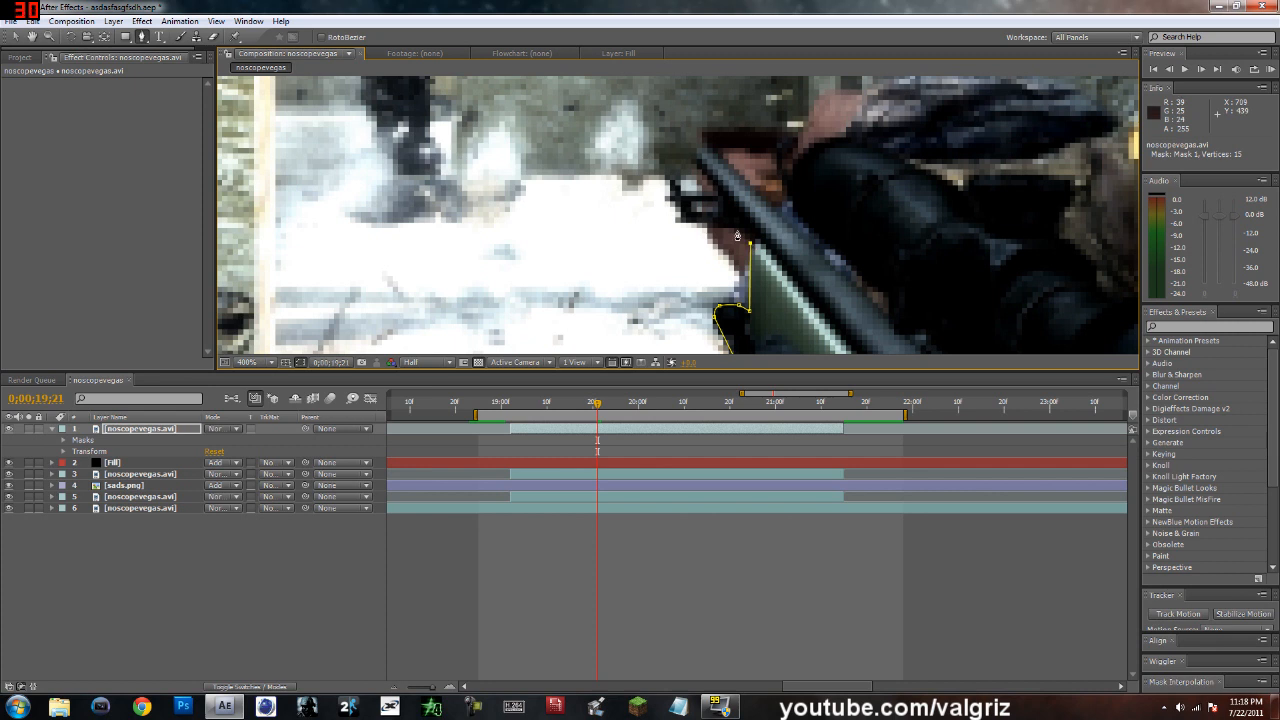
key(ctrl+z)
key(ctrl+z)
click(750, 242)
click(694, 165)
drag(713, 158, 728, 173)
click(778, 215)
key(ctrl+z)
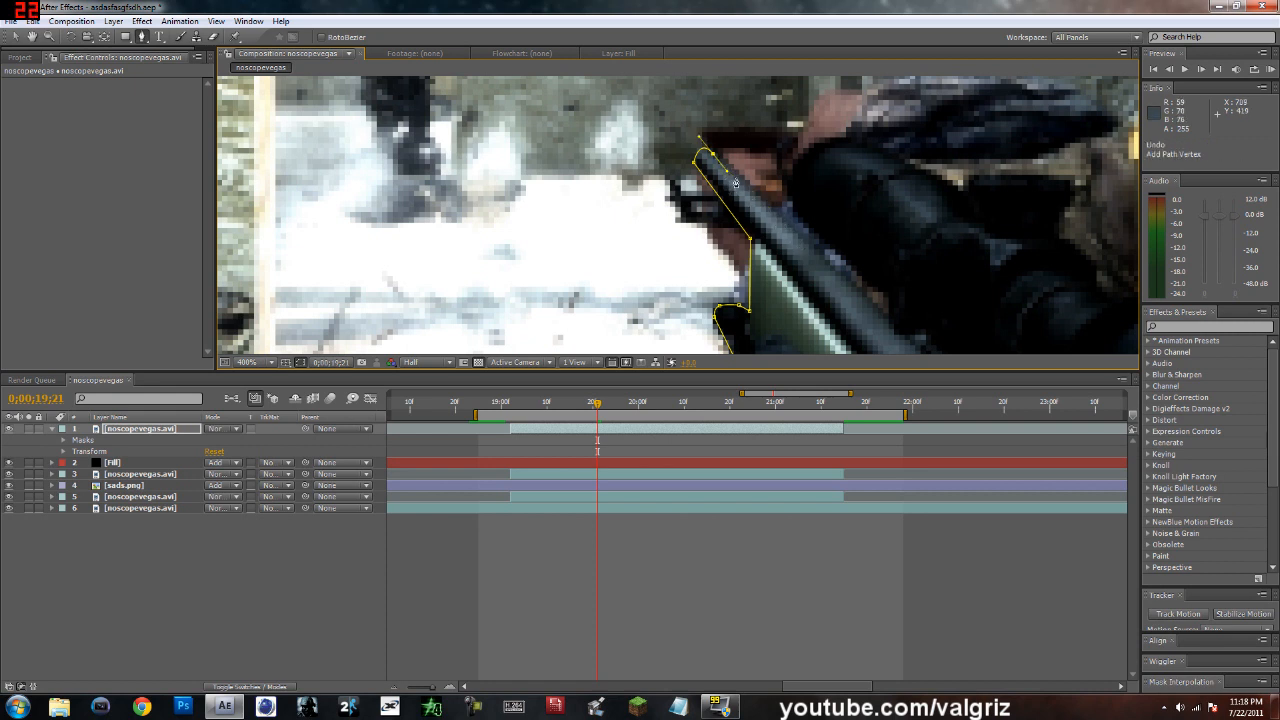
click(778, 214)
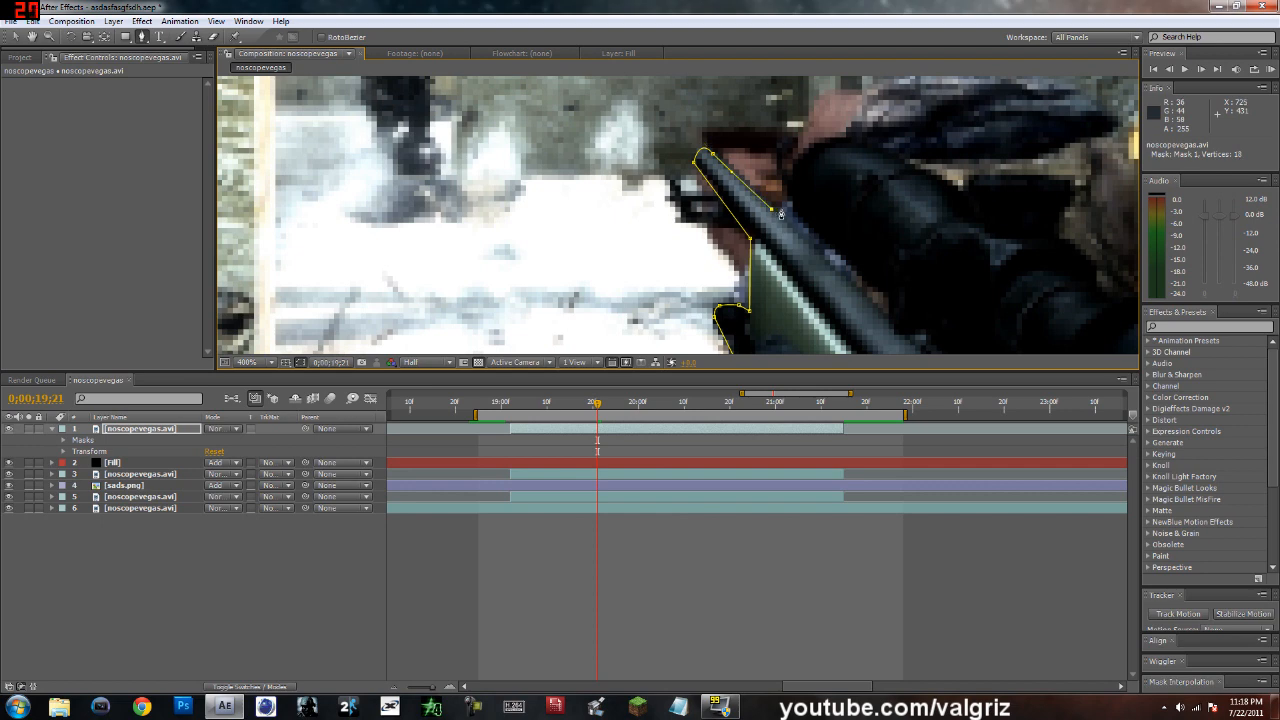
Curve the mask path over the front of the scope and up the edge of the crouching soldier's face.
scroll(817, 254, down, 1)
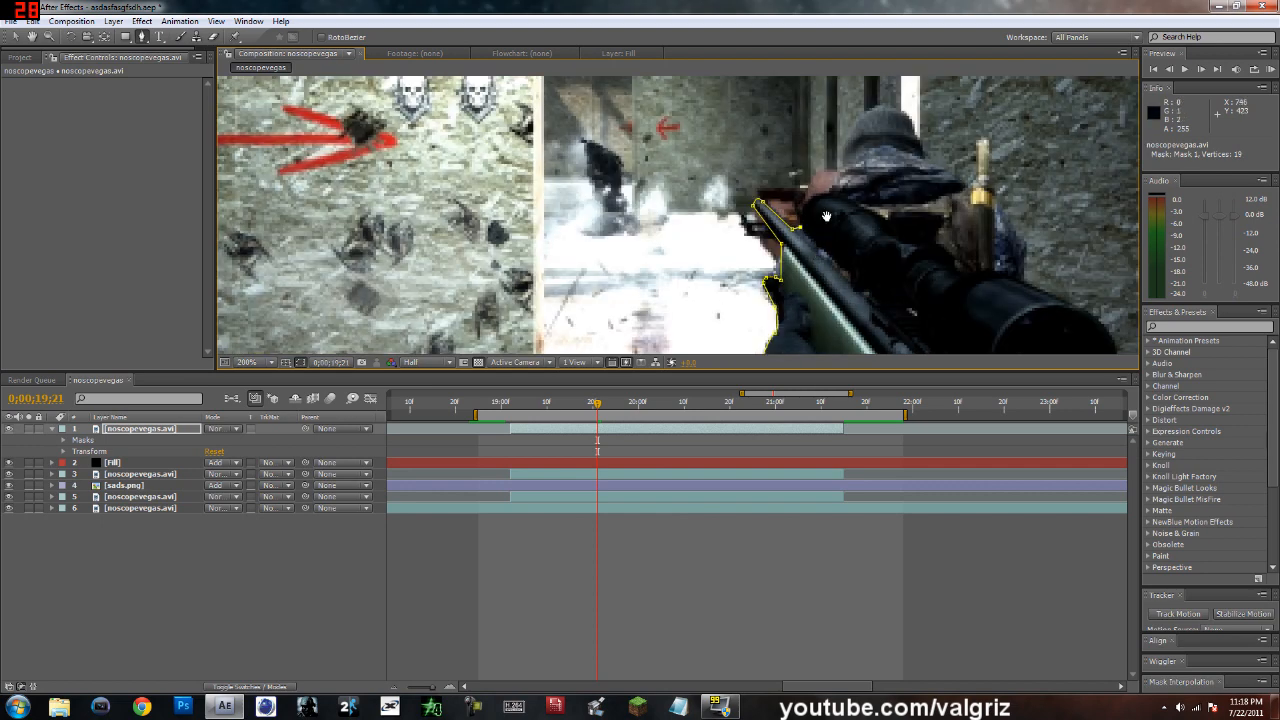
drag(820, 237, 798, 293)
scroll(809, 267, up, 2)
drag(788, 215, 885, 222)
click(943, 267)
scroll(946, 281, down, 2)
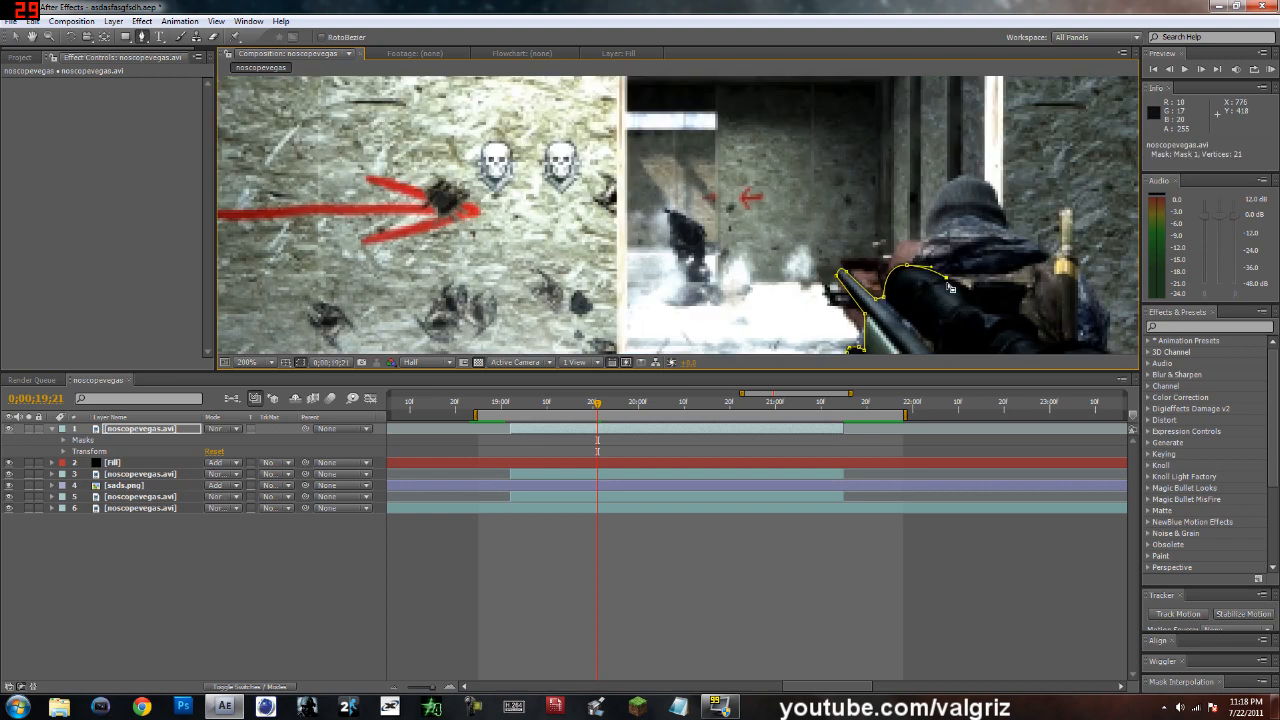
drag(959, 298, 759, 205)
key(ctrl+z)
key(ctrl+z)
scroll(785, 262, up, 3)
key(ctrl+z)
click(787, 163)
scroll(788, 190, down, 3)
scroll(778, 212, up, 3)
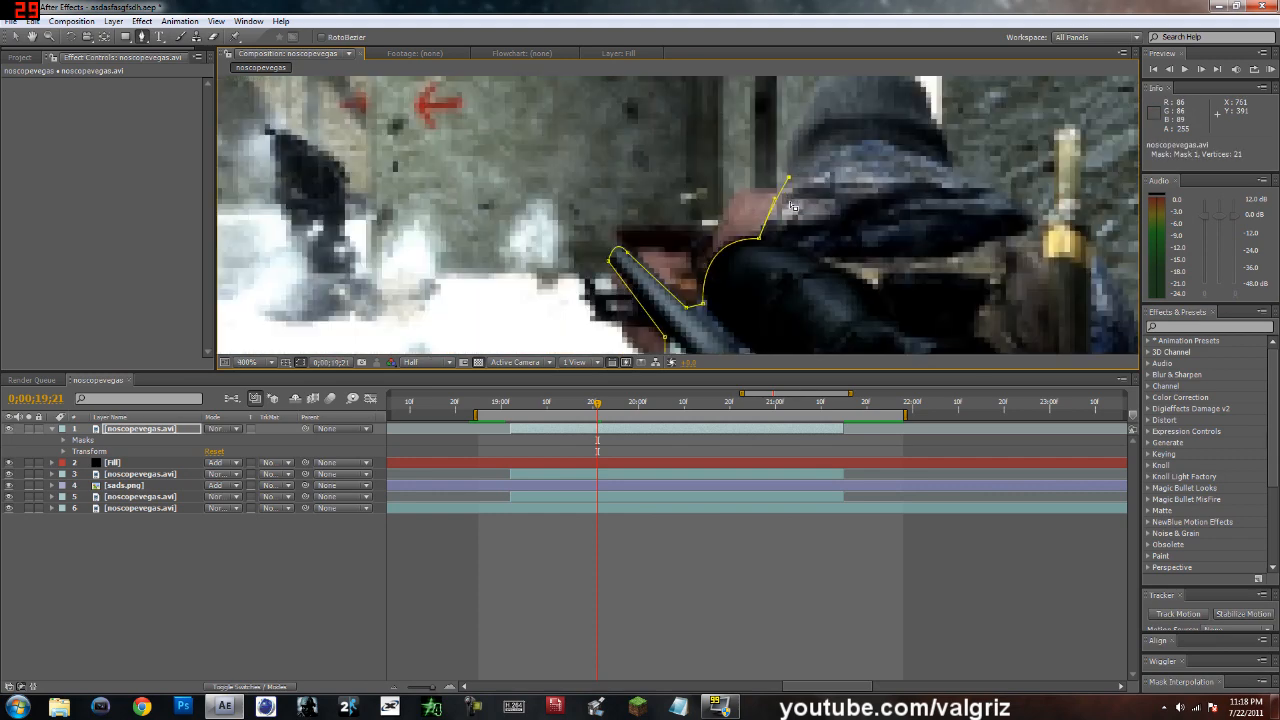
Trace the mask path around the crouching soldier's hat with curved points.
click(774, 216)
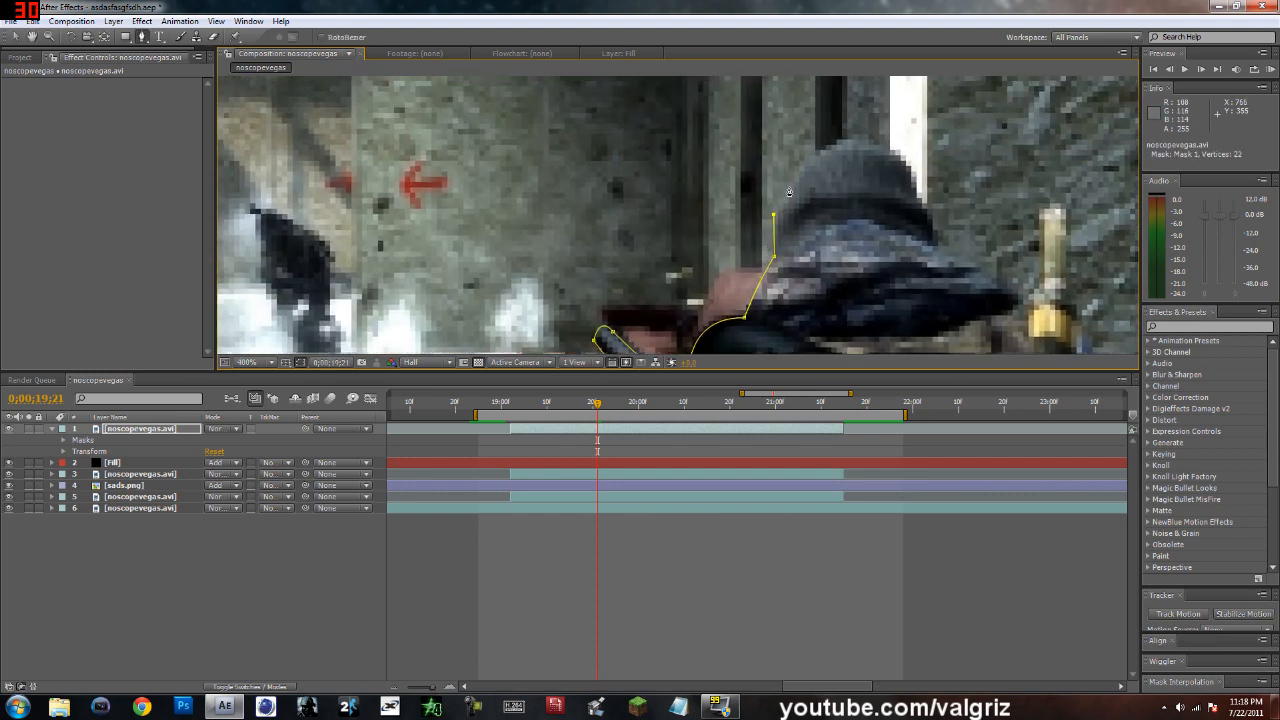
key(ctrl+z)
drag(790, 187, 858, 134)
click(880, 146)
click(904, 158)
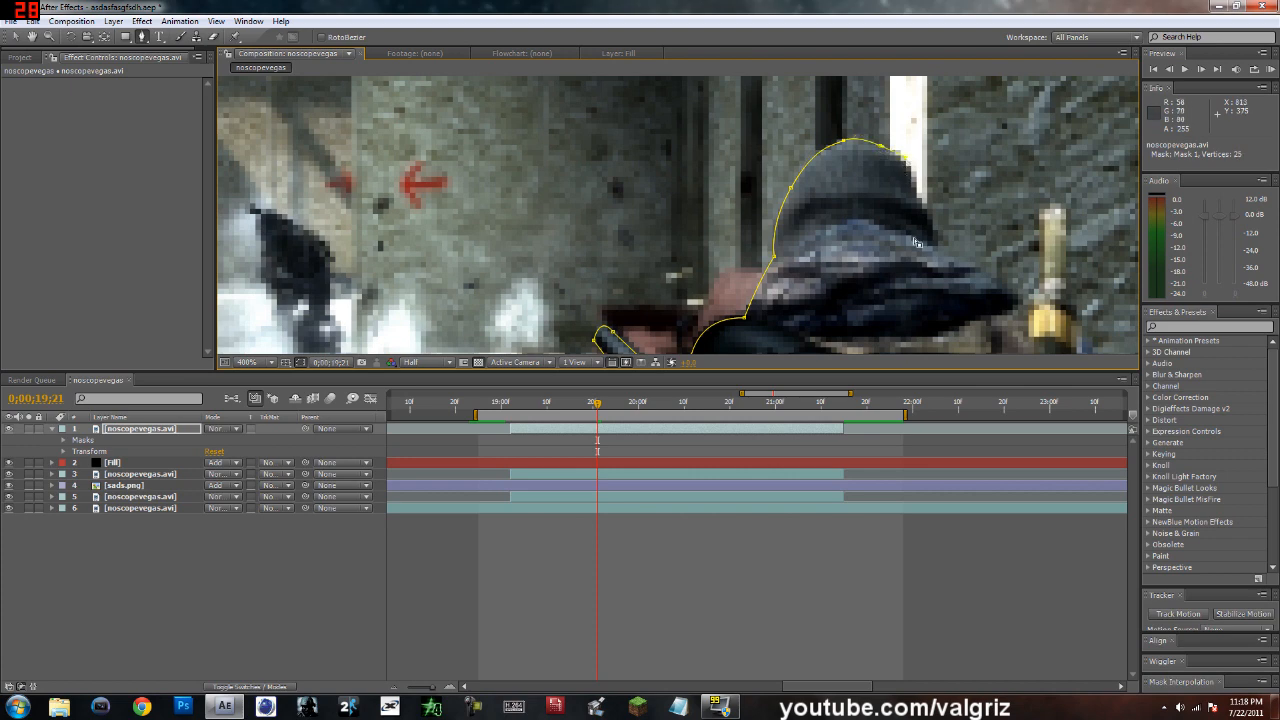
scroll(915, 240, down, 3)
scroll(915, 240, up, 1)
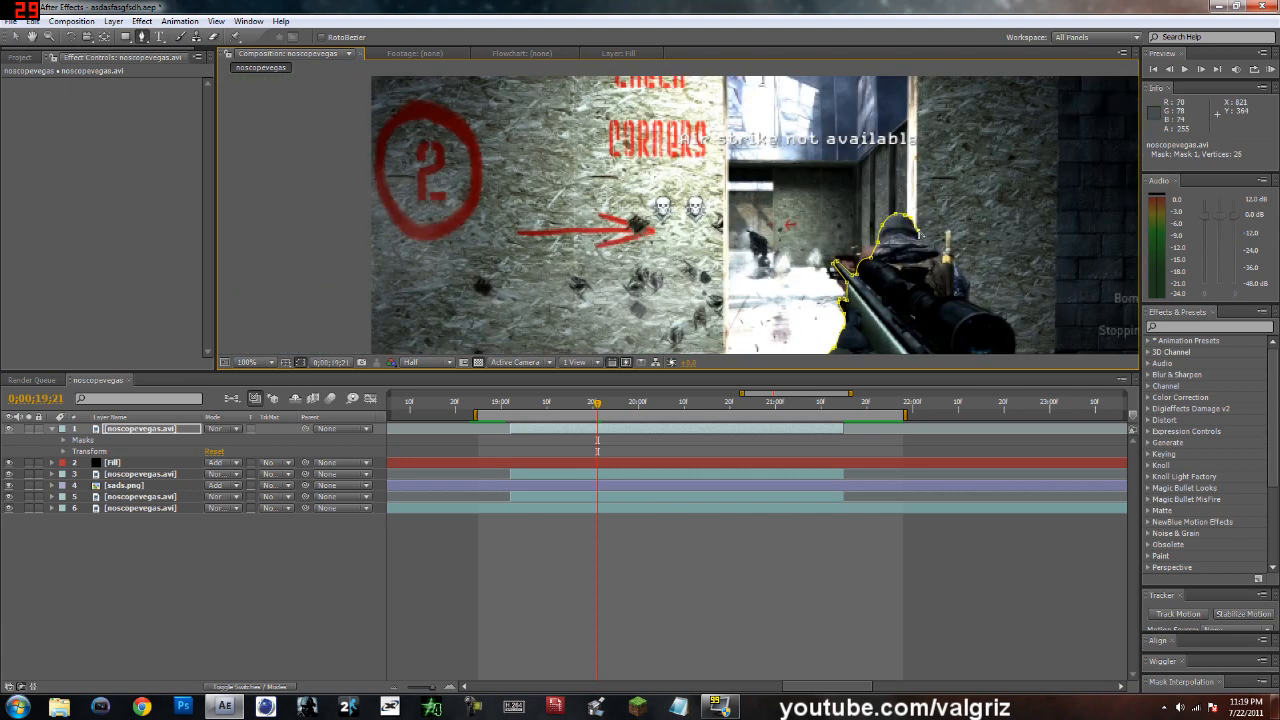
key(ctrl+z)
Carry the mask loosely over the wall beside the soldier and below the frame, then close it at its starting point.
click(918, 243)
click(957, 208)
click(998, 215)
click(1052, 253)
click(1079, 280)
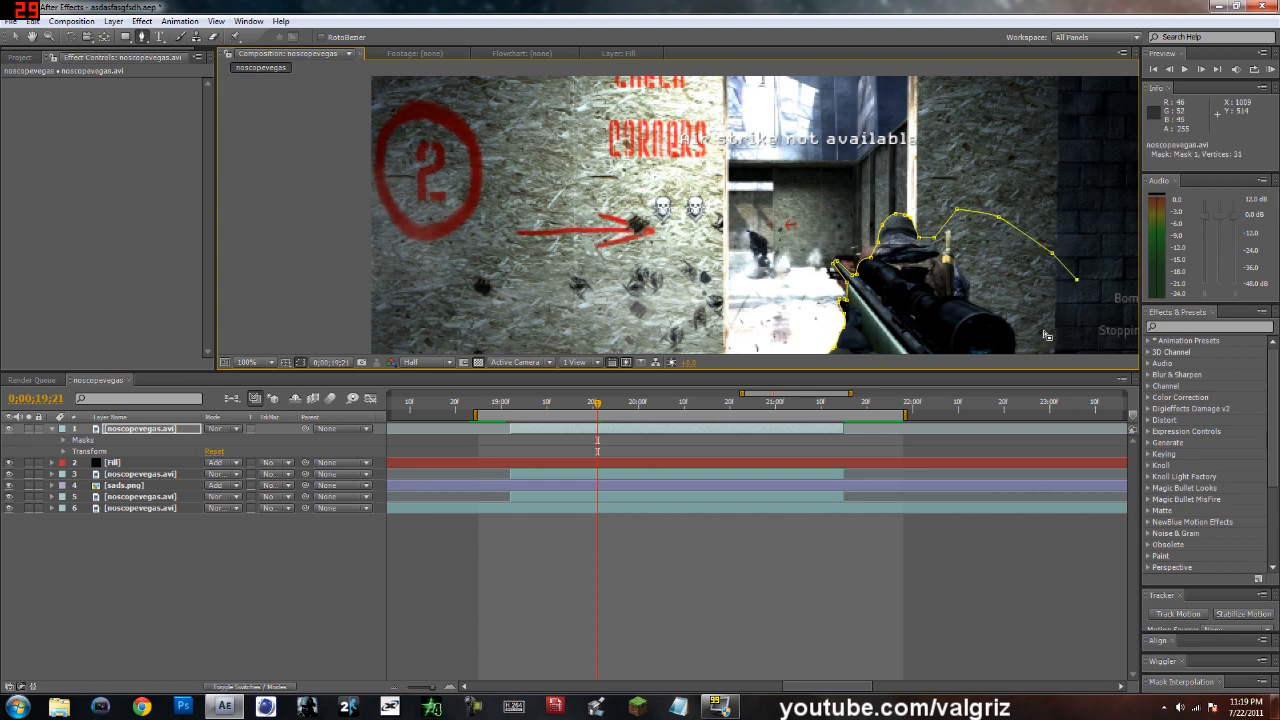
scroll(1044, 332, down, 1)
key(space)
drag(1030, 332, 1020, 250)
click(1052, 343)
click(856, 349)
click(856, 326)
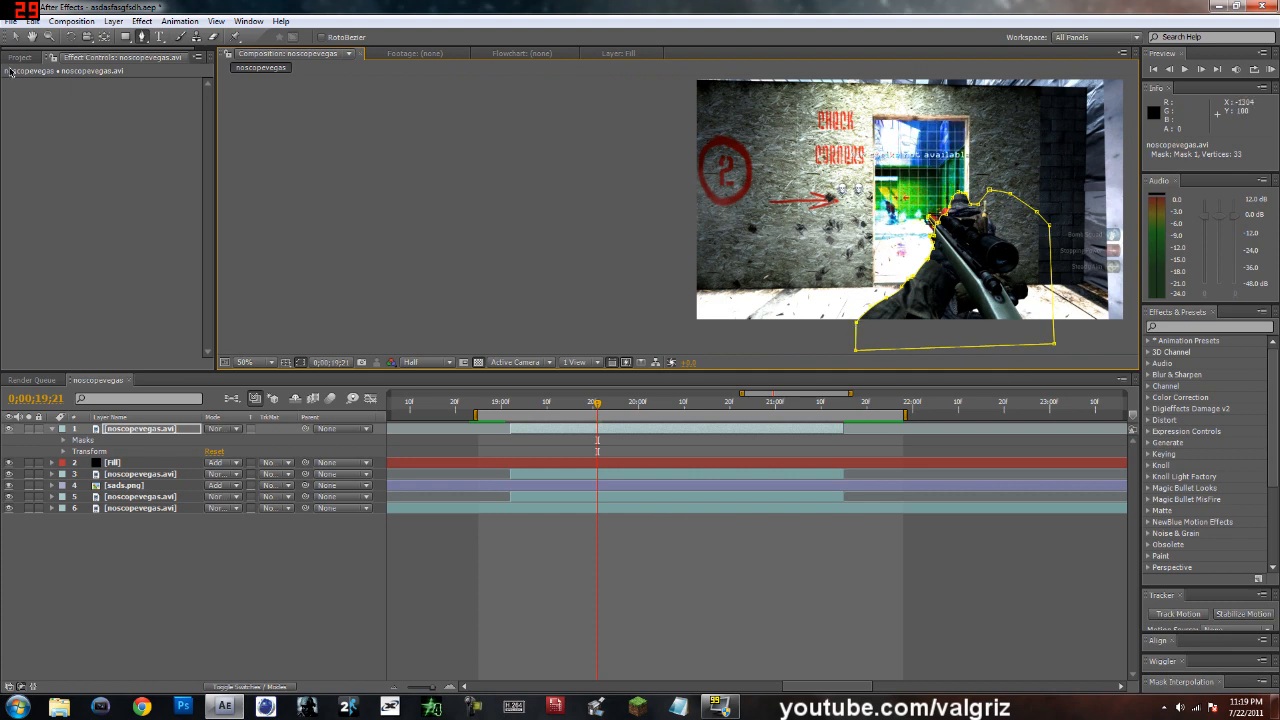
Deselect the masked layer, move to 0;00;20;15 and expand the Mask 1 properties of the topmost noscopevegas.avi layer.
key(v)
click(491, 192)
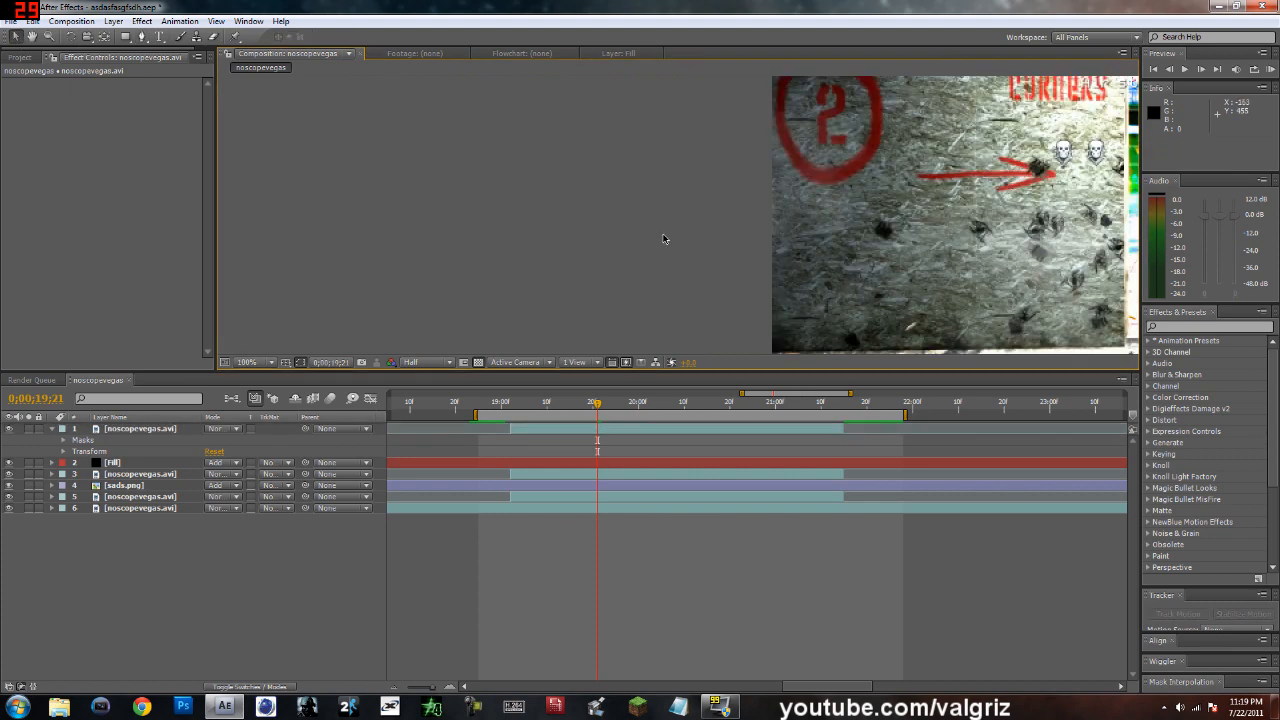
scroll(828, 252, up, 1)
drag(923, 251, 608, 328)
drag(614, 409, 706, 428)
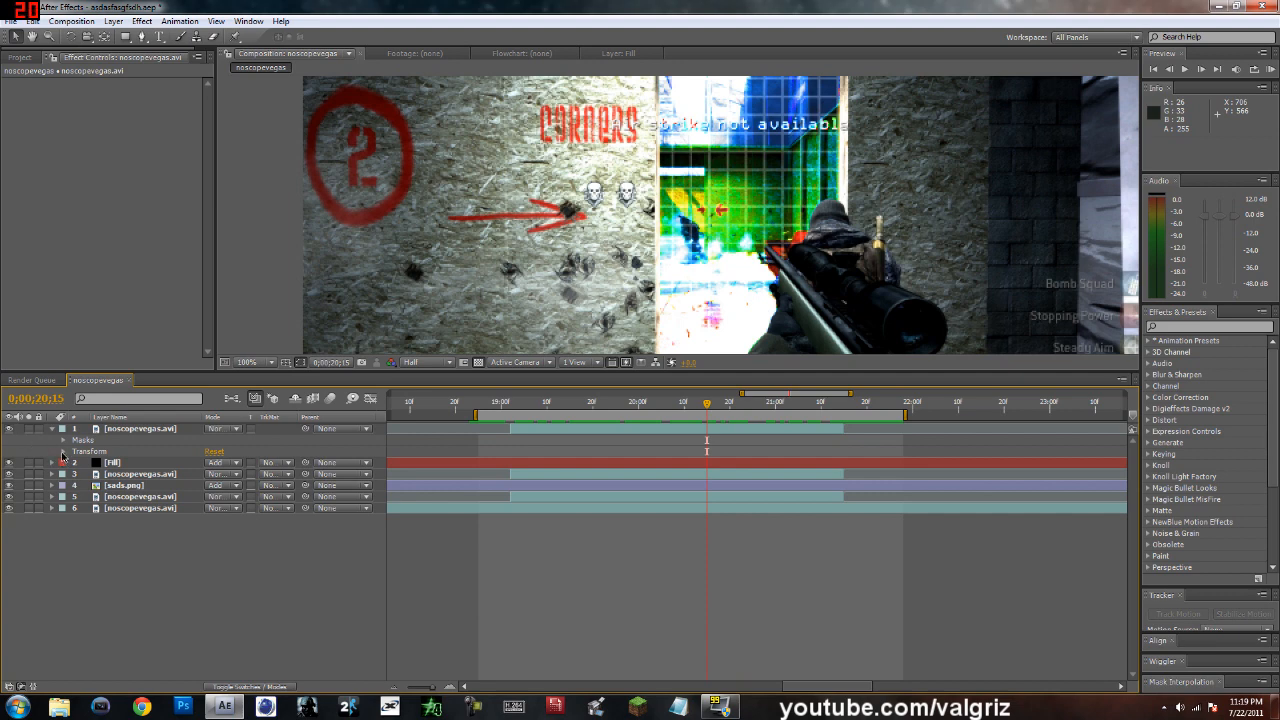
click(63, 452)
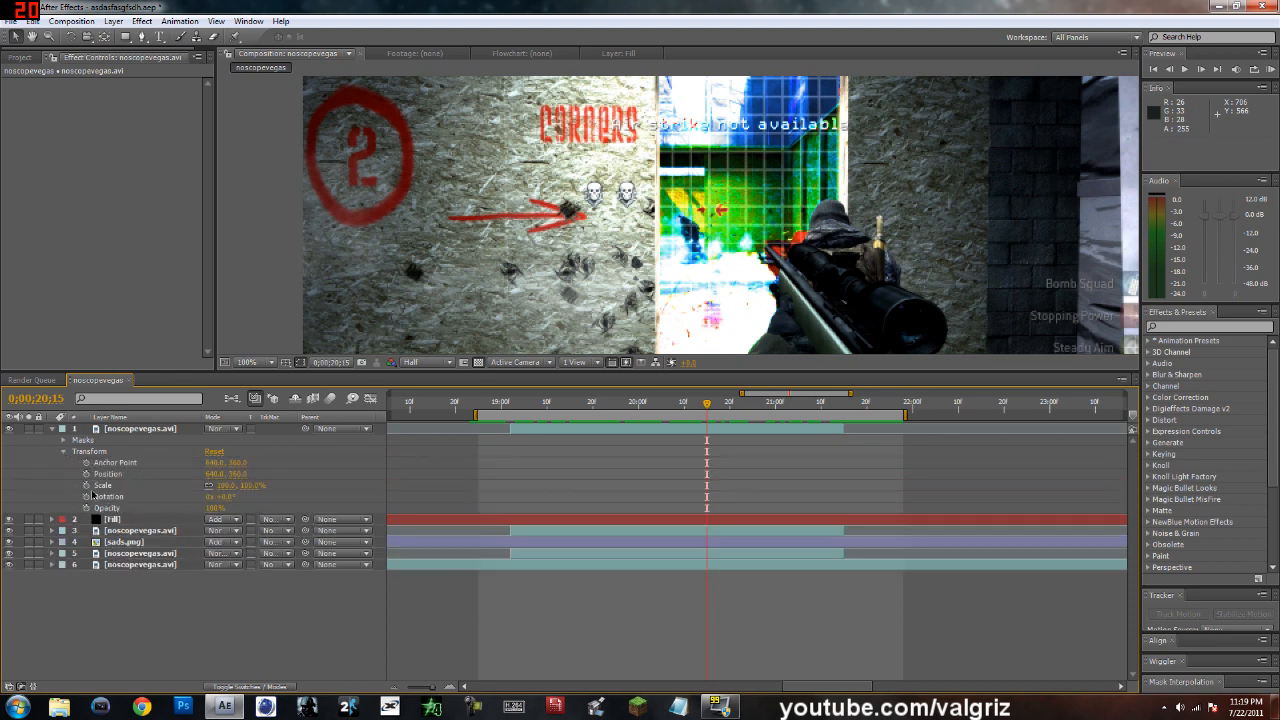
click(63, 452)
click(63, 440)
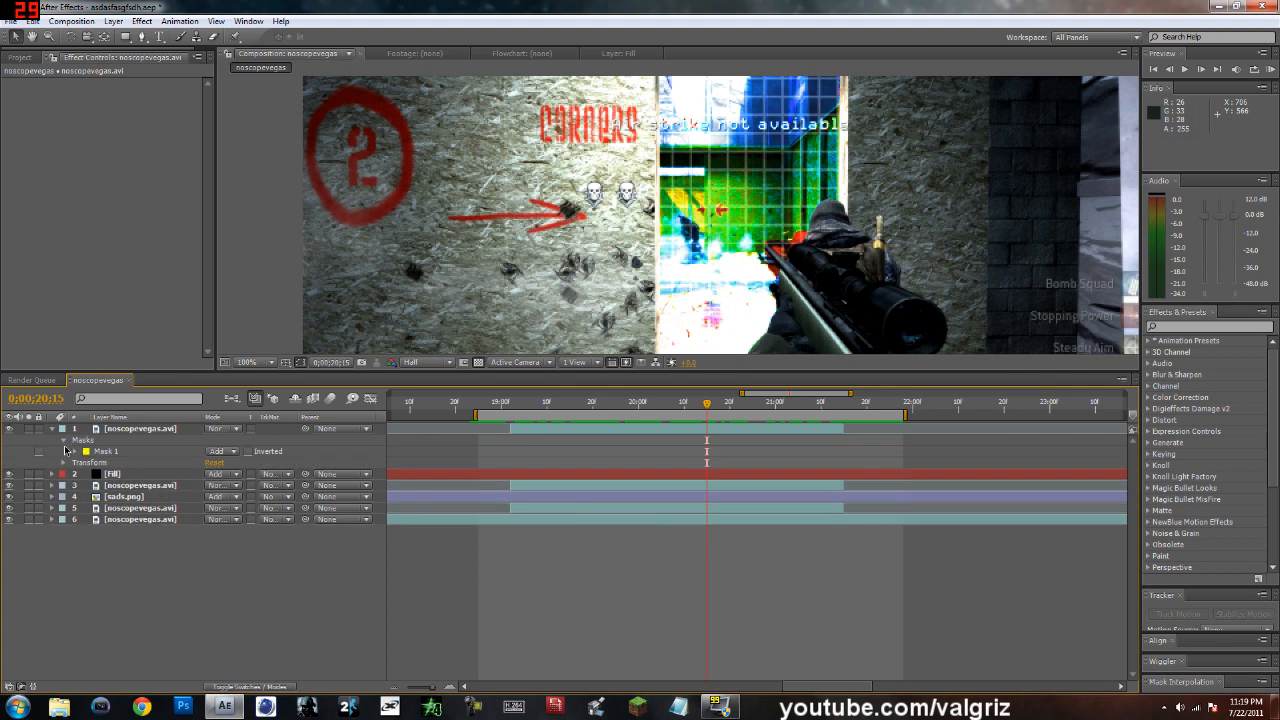
click(75, 452)
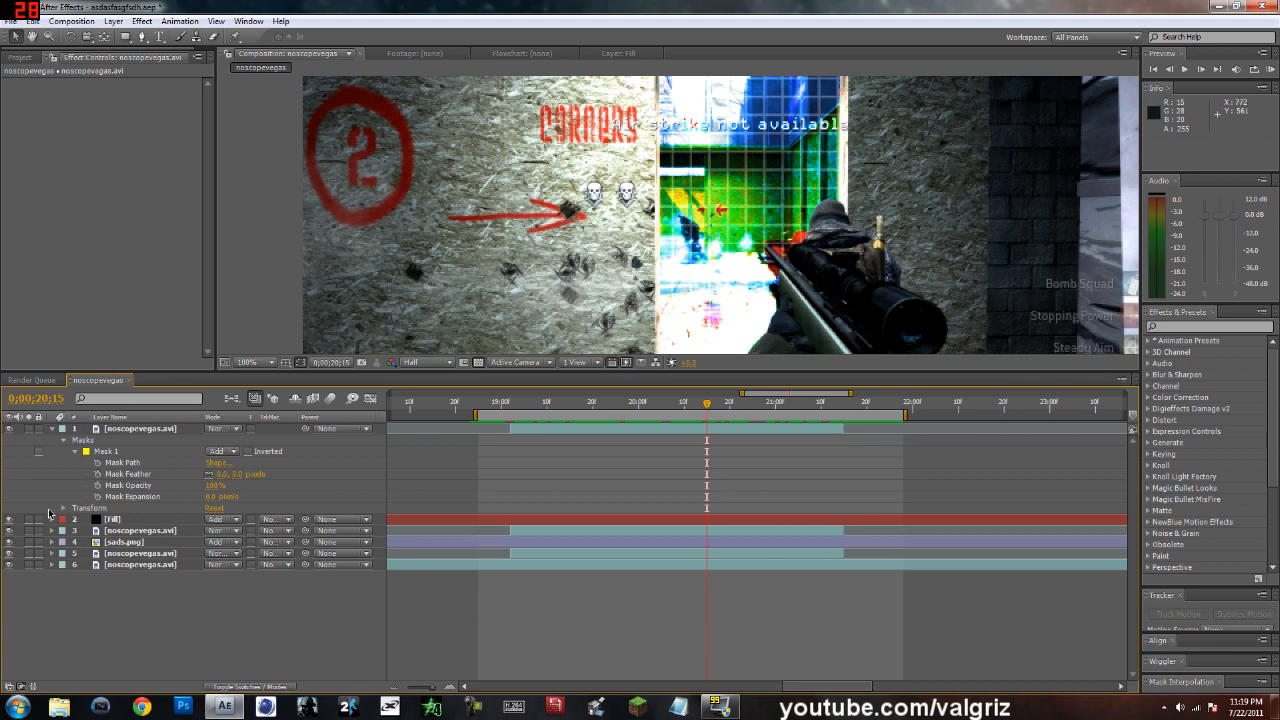
Try a Mask Feather of 10 pixels on the topmost layer's Mask 1 and inspect the edge without the mask outline.
click(237, 476)
text(10)
key(Return)
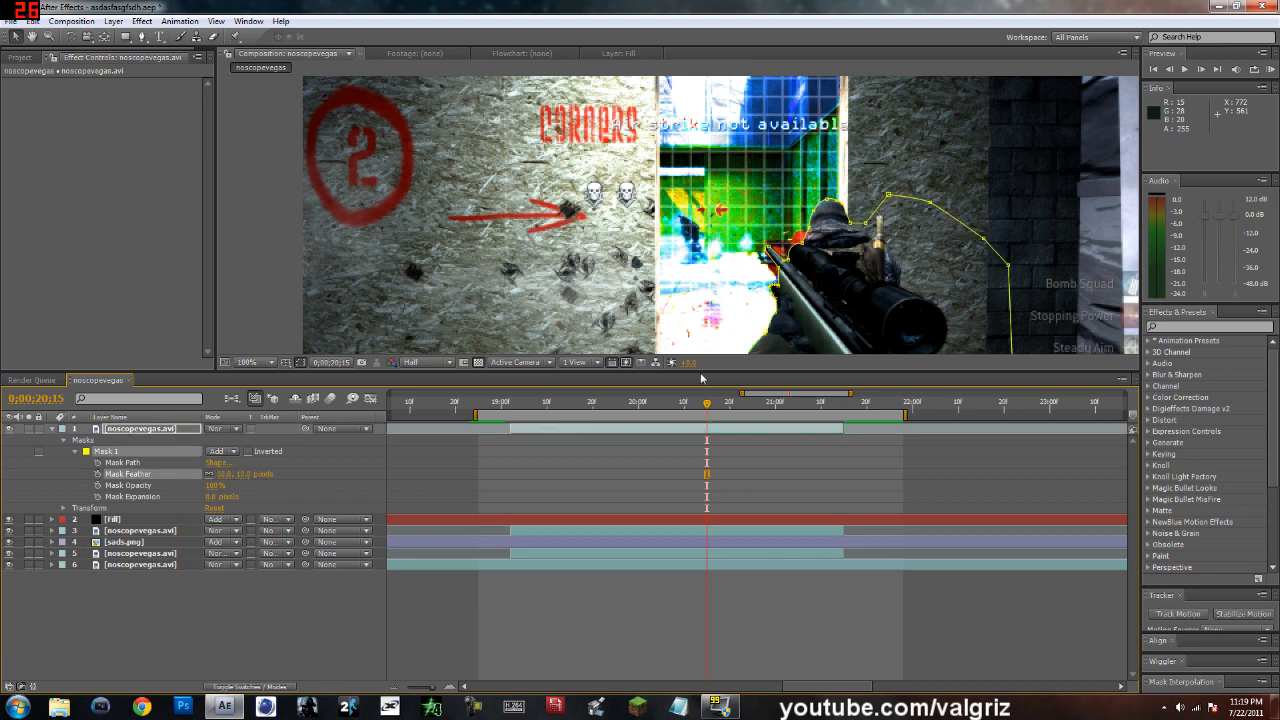
click(1046, 251)
click(1057, 250)
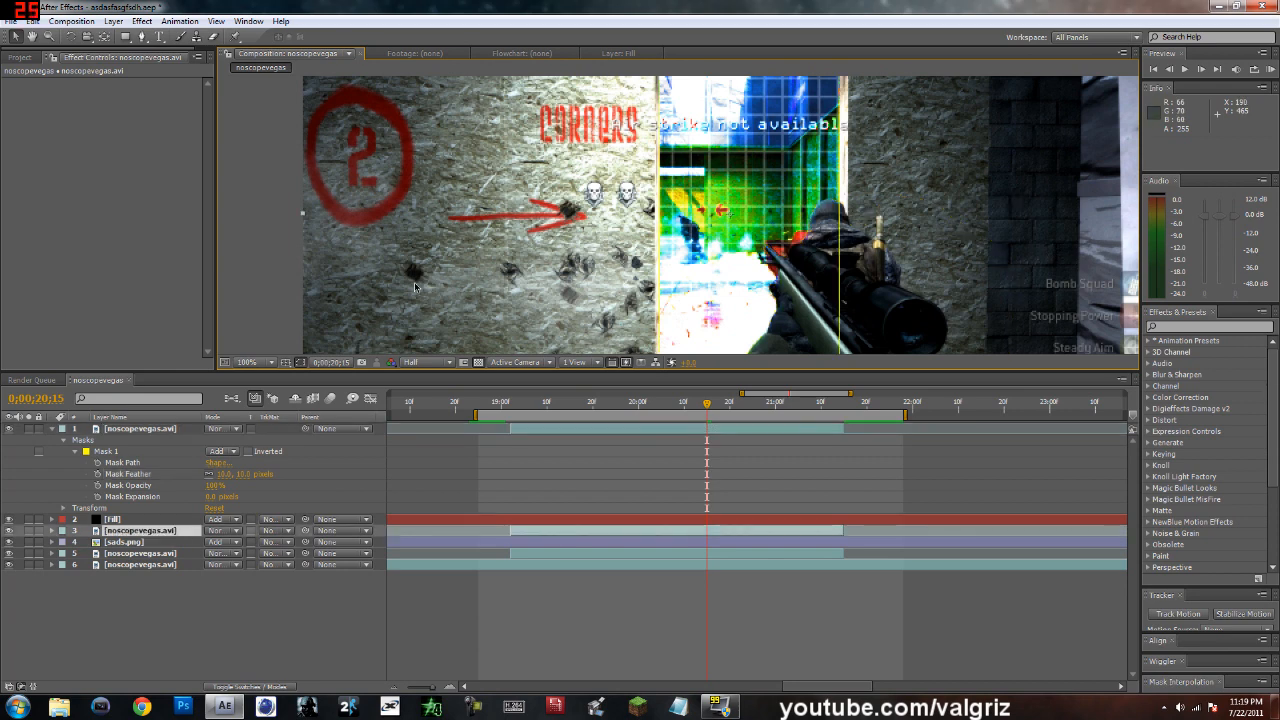
click(279, 306)
Set the Mask Feather of the topmost layer's Mask 1 to 5 pixels and deselect the layer.
click(239, 475)
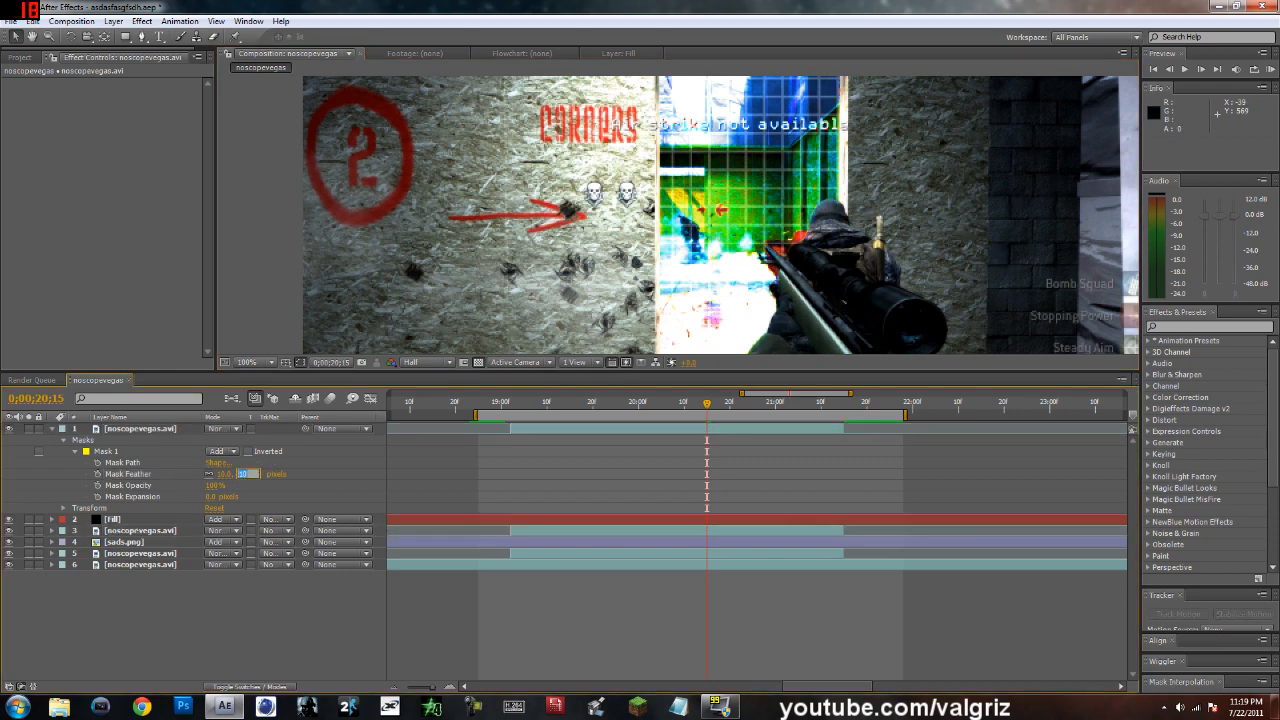
text(5)
key(Return)
click(280, 300)
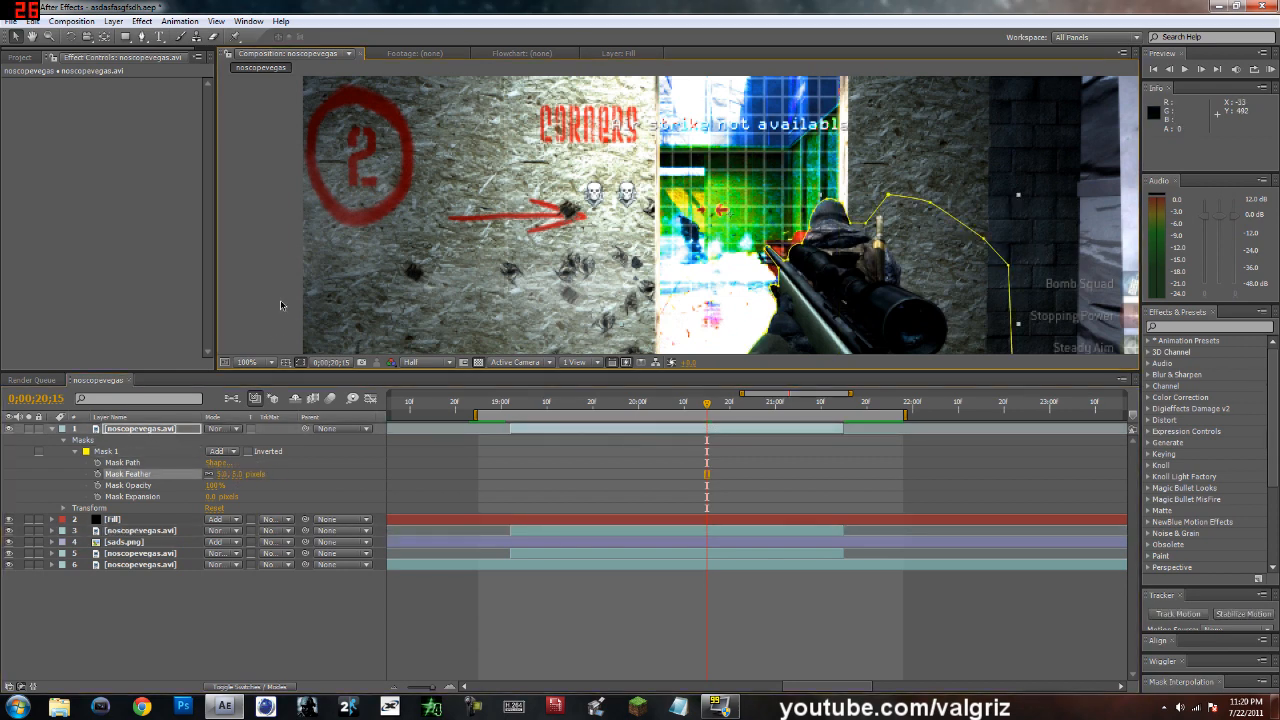
Preview the work area with the full frame in view to examine the feathered weapon and soldier mask.
scroll(288, 312, down, 2)
scroll(288, 318, up, 2)
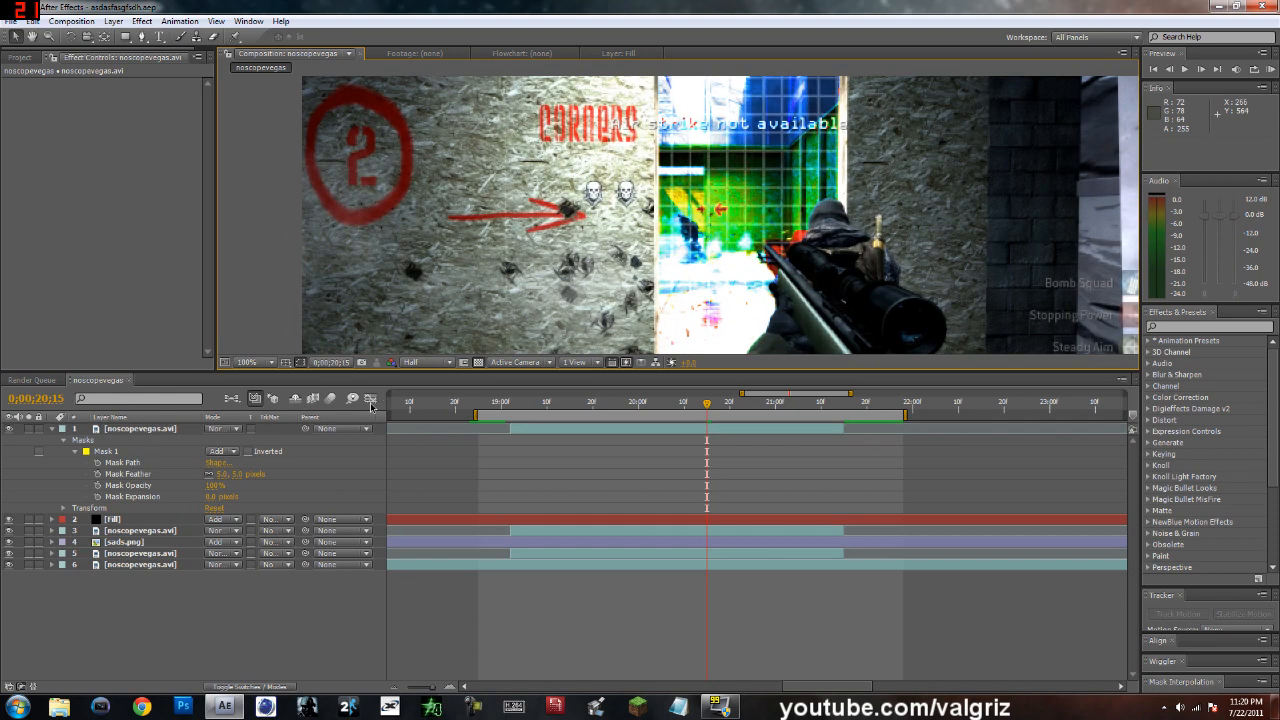
click(272, 364)
click(282, 394)
key(KP_0)
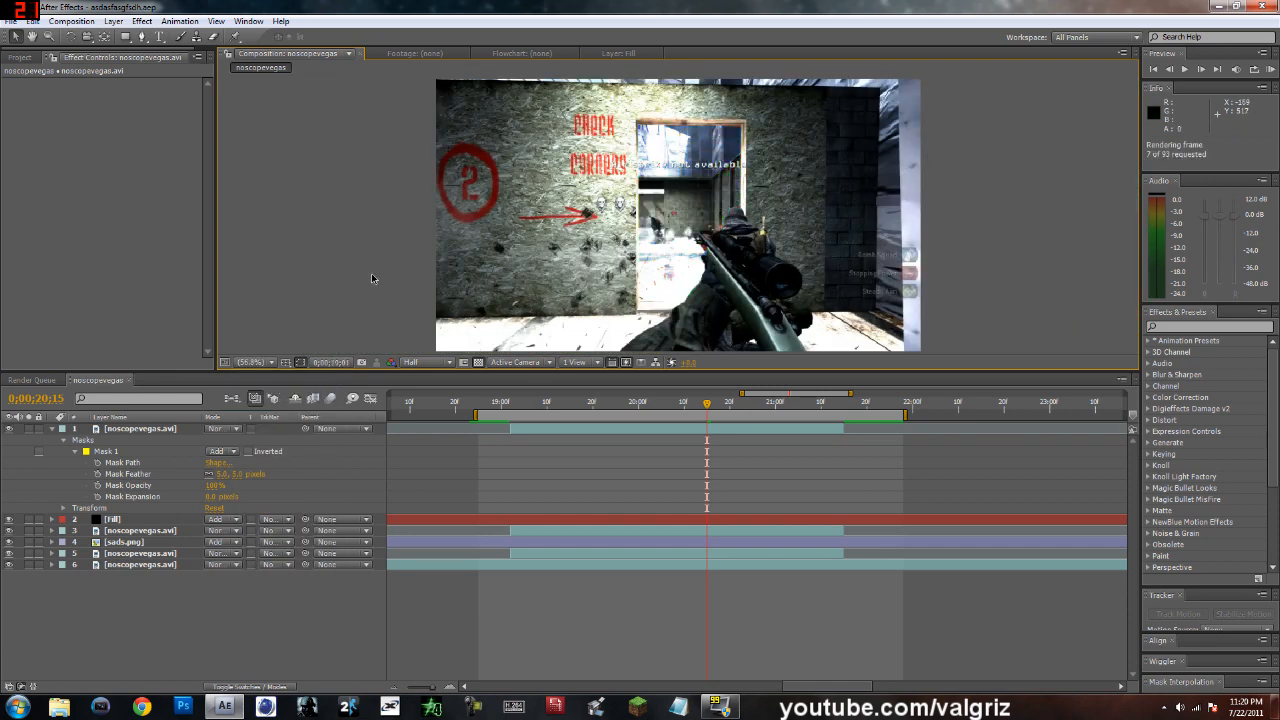